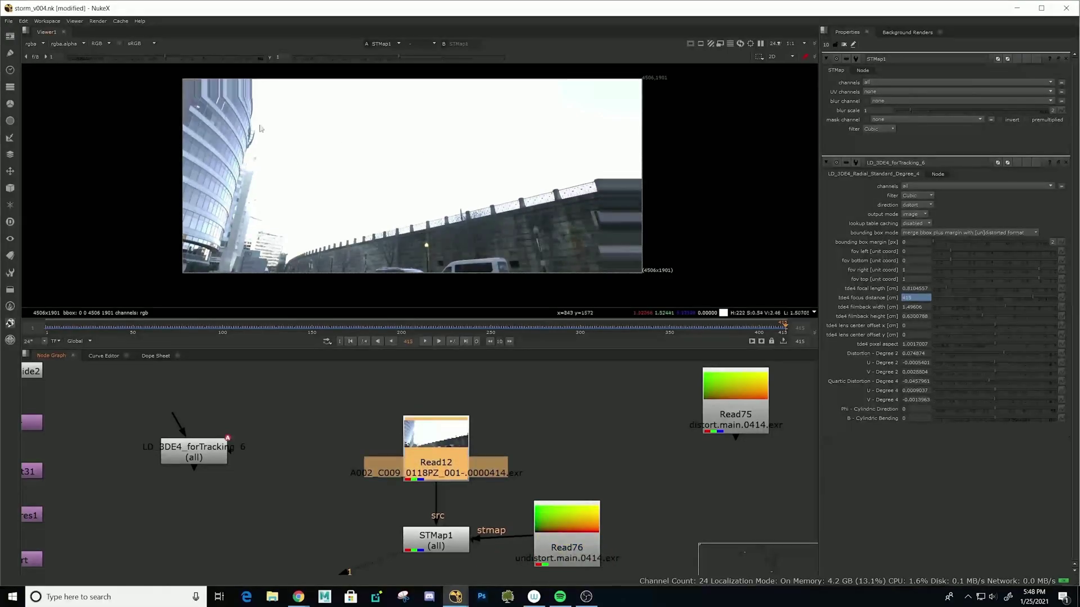
Set the UV channels of the STMap1 node to rgb.
left_click(416, 509)
left_click(923, 92)
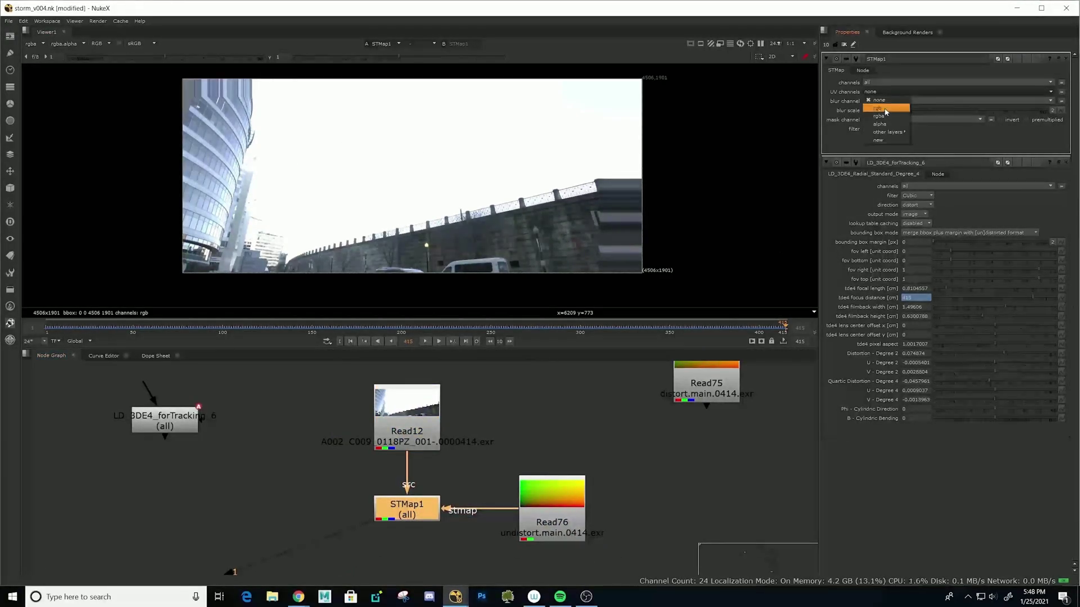
left_click(880, 109)
Insert a BlackOutside node between the Read12 plate and STMap1.
left_click(416, 428)
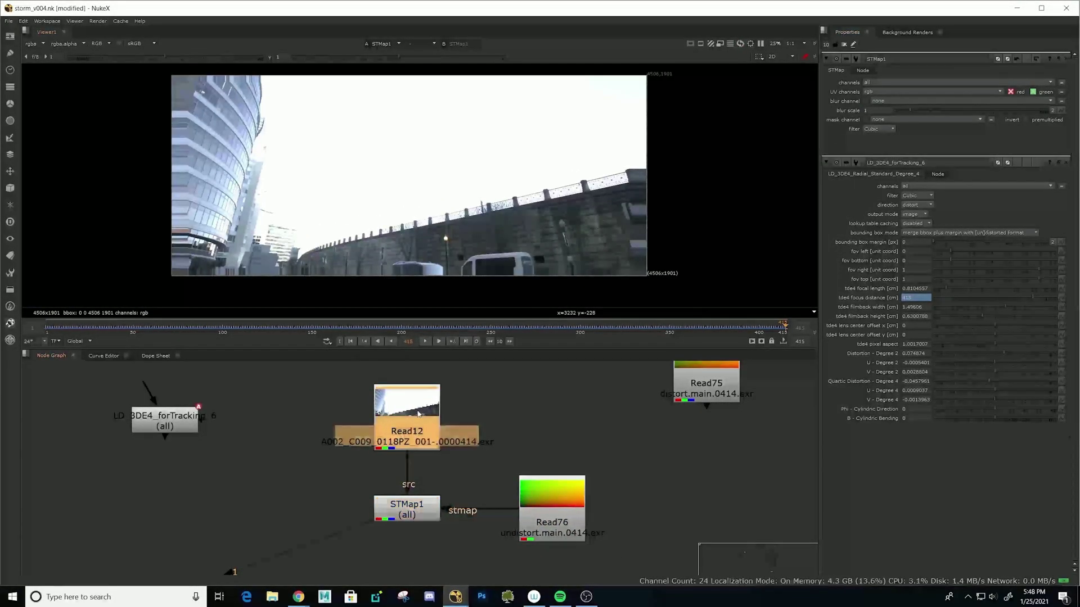
key("Tab")
type("black")
key("Return")
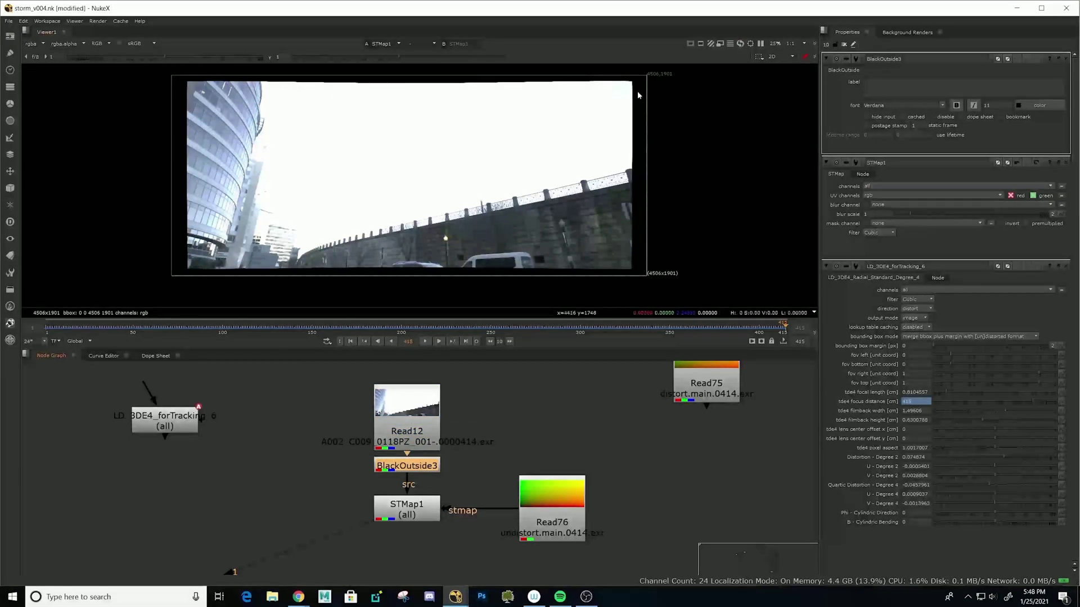
Open the properties of the undistort map Read76.
left_click_drag(558, 524, 529, 501)
double_click(564, 524)
scroll(548, 505, "down", 2)
scroll(562, 505, "up", 2)
Replace STMap1 with the LD_3DE4_forTracking_6 node on the BlackOutside output and view its result.
left_click_drag(136, 422, 296, 555)
double_click(228, 474)
scroll(228, 473, "down", 2)
left_click_drag(333, 507, 395, 486)
left_click_drag(283, 532, 334, 470)
left_click_drag(297, 555, 320, 552)
key("1")
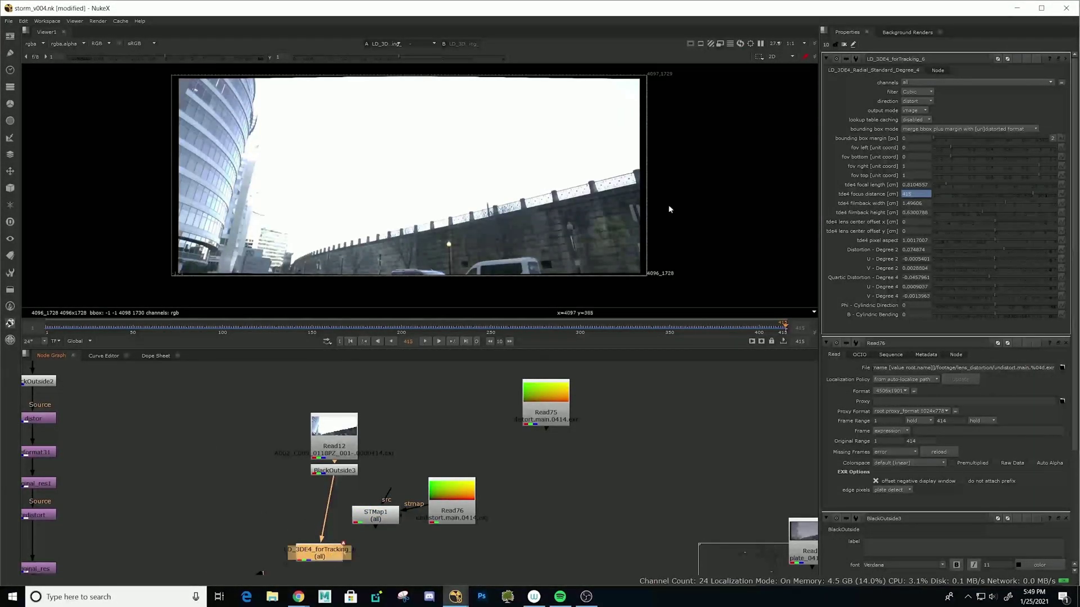
Set the LD_3DE4_forTracking_6 direction to undistort and compare its output with STMap1.
left_click(916, 101)
left_click(914, 110)
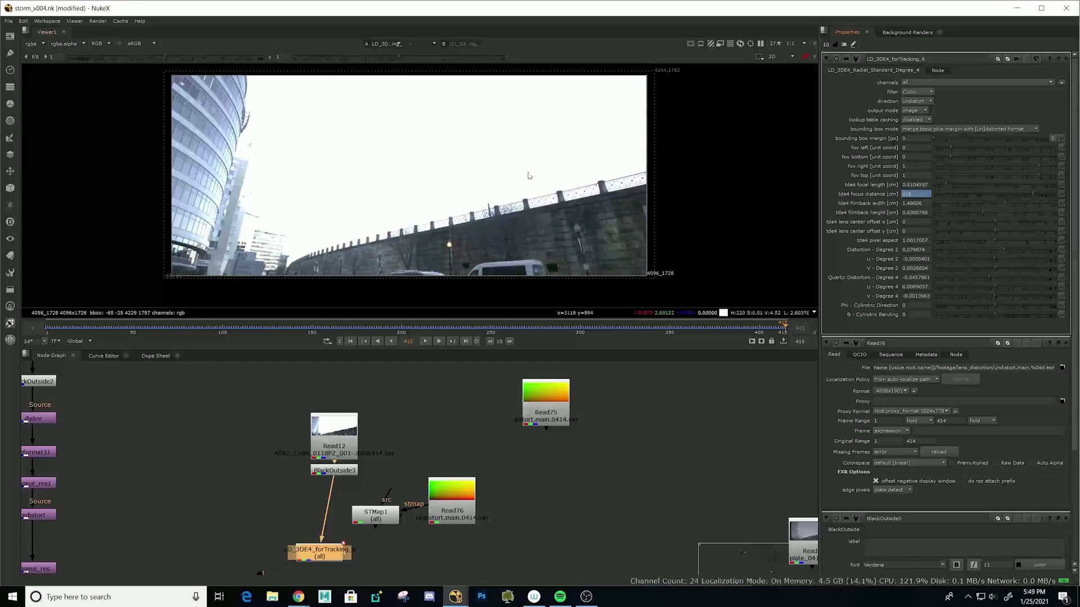
left_click_drag(329, 553, 235, 511)
left_click_drag(376, 515, 383, 527)
key("1")
left_click_drag(237, 512, 320, 541)
key("1")
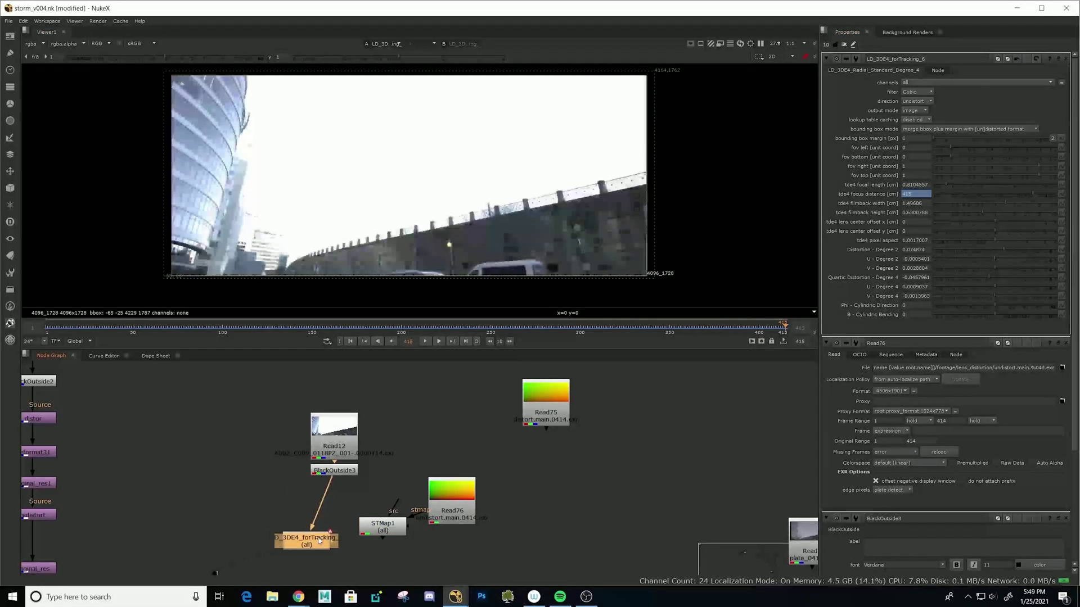
Delete the LD_3DE4_forTracking_6 node from beneath the Read12 plate.
scroll(107, 427, "down", 4)
left_click_drag(106, 448, 96, 484)
key("Delete")
Reconnect STMap1's src input to the BlackOutside node and view the undistorted plate.
scroll(244, 514, "up", 6)
left_click_drag(264, 514, 204, 438)
left_click_drag(189, 515, 207, 482)
key("1")
left_click_drag(339, 287, 360, 289)
scroll(461, 545, "down", 3)
left_click(405, 515)
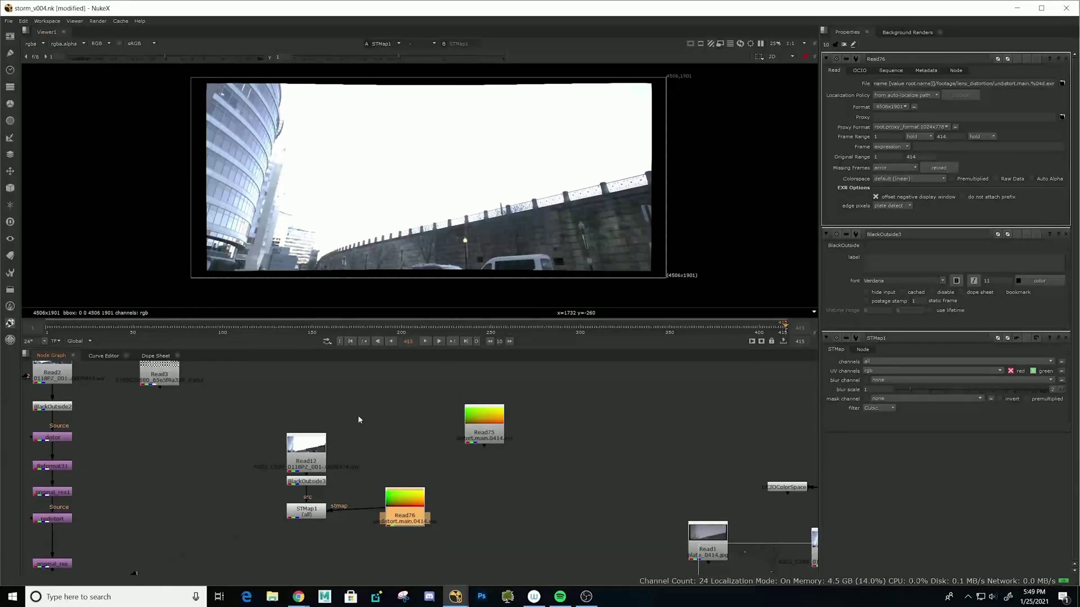
Move the distort map Read75 below and to the left of STMap1.
left_click_drag(484, 423, 244, 568)
left_click_drag(244, 569, 234, 474)
left_click_drag(396, 422, 391, 435)
left_click_drag(239, 480, 225, 505)
scroll(239, 485, "up", 3)
Duplicate STMap1 below itself, feed it the undistorted plate and the Read75 distort map, and view it.
left_click(340, 379)
key("ctrl+c")
key("ctrl+v")
left_click_drag(313, 475, 245, 496)
left_click_drag(364, 470, 348, 381)
left_click_drag(356, 511, 350, 502)
key("1")
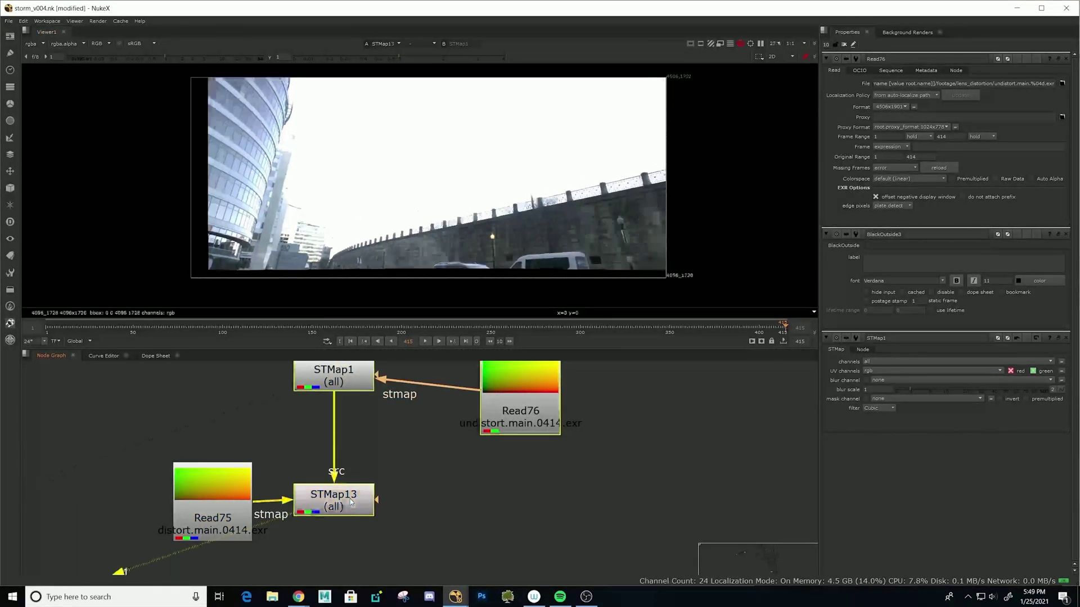
Inspect the duplicated STMap's properties and compare its redistorted output with the original plate.
double_click(350, 502)
left_click(360, 540)
scroll(350, 518, "down", 4)
left_click(321, 552)
left_click(346, 423)
key("2")
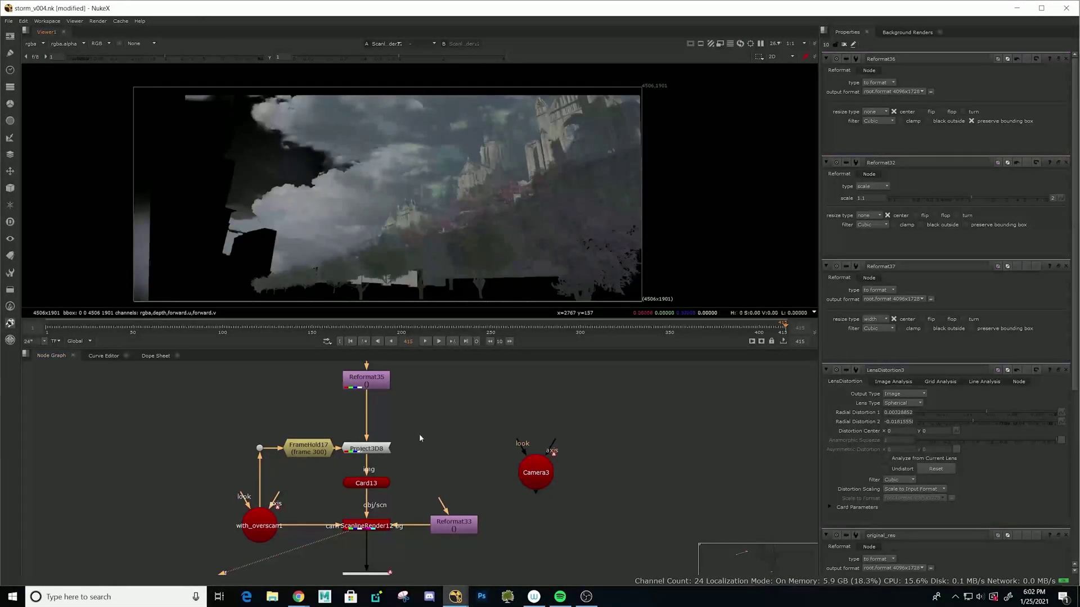
Copy the Read75 distort map and its STMap, and paste them near ScanlineRender12.
left_click_drag(420, 433, 422, 400)
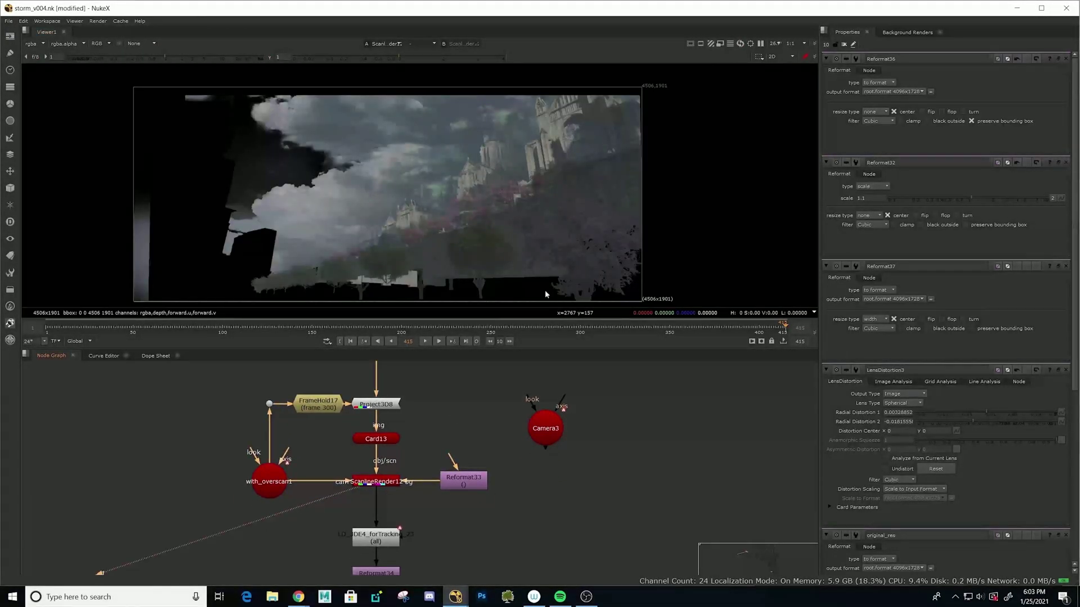
left_click_drag(441, 536, 481, 442)
scroll(481, 442, "down", 4)
scroll(143, 453, "up", 4)
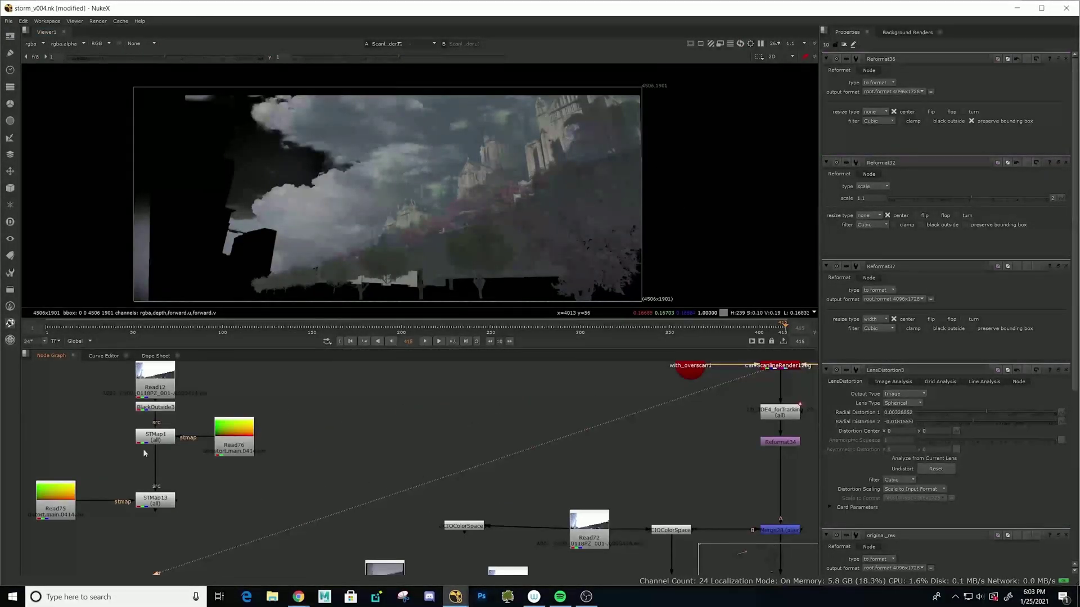
left_click_drag(28, 471, 223, 504)
key("ctrl+c")
left_click_drag(805, 438, 453, 486)
left_click(556, 483)
key("ctrl+v")
Connect the pasted STMap14 and its distort map below ScanlineRender12, beside the LD_3DE4 branch, and view the result.
left_click_drag(656, 487, 394, 498)
left_click_drag(418, 466, 254, 490)
left_click_drag(517, 460, 435, 416)
left_click_drag(452, 476, 429, 470)
left_click_drag(554, 488, 536, 469)
left_click(422, 471)
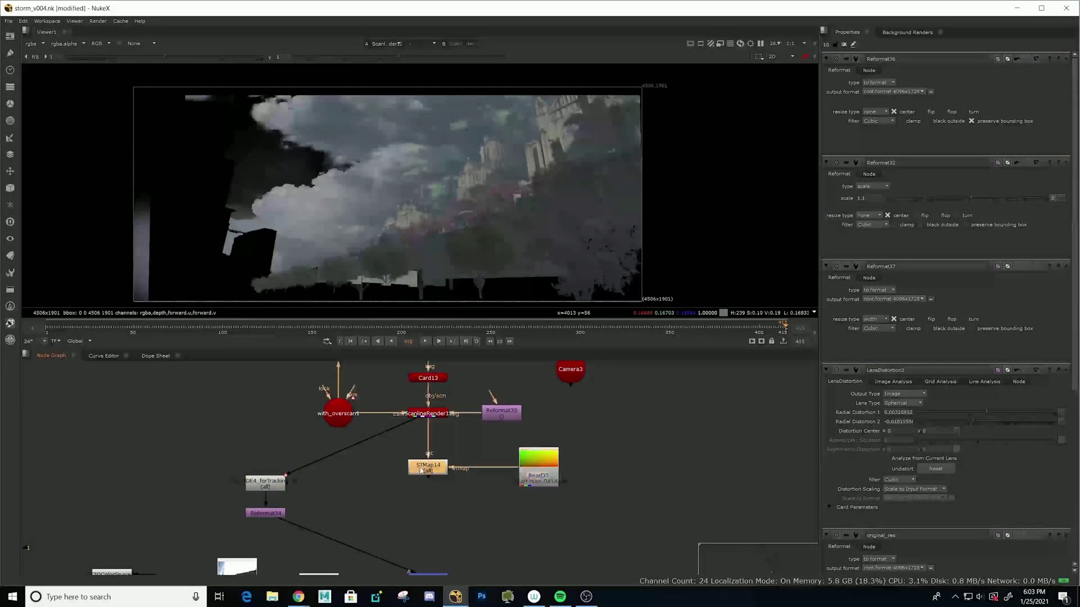
key("1")
Move the pasted distort map Read35 closer to STMap14.
left_click_drag(598, 432, 345, 532)
left_click(544, 496)
left_click_drag(545, 480, 516, 483)
left_click_drag(451, 419, 433, 354)
left_click_drag(472, 451, 471, 506)
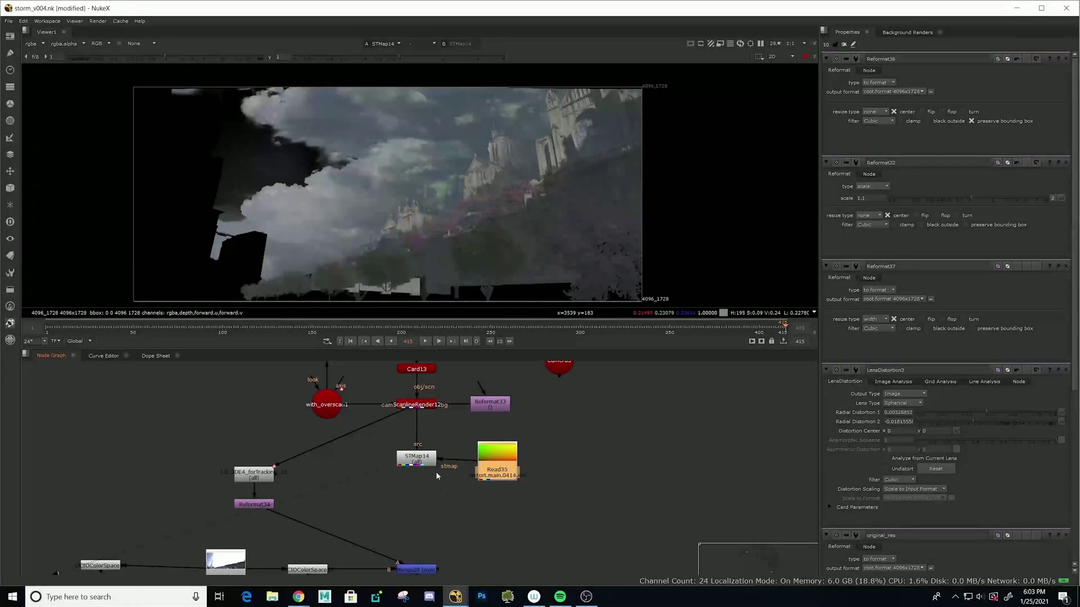
Open the with_overscan1 camera's projection settings and duplicate the camera beside the render branch.
scroll(322, 447, "up", 3)
double_click(322, 433)
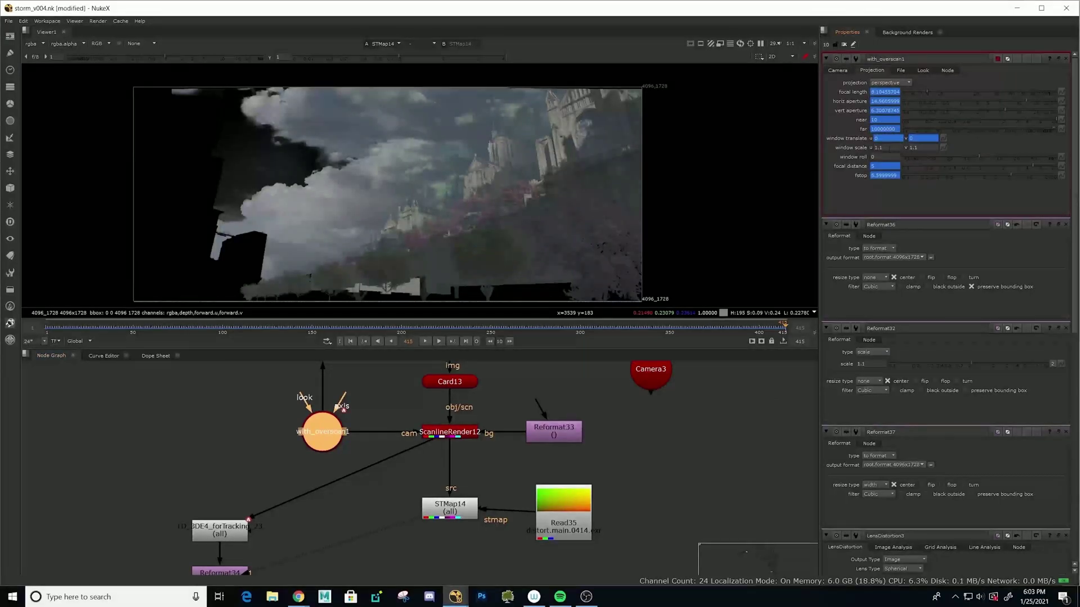
left_click(916, 148)
key("ctrl+c")
left_click(686, 449)
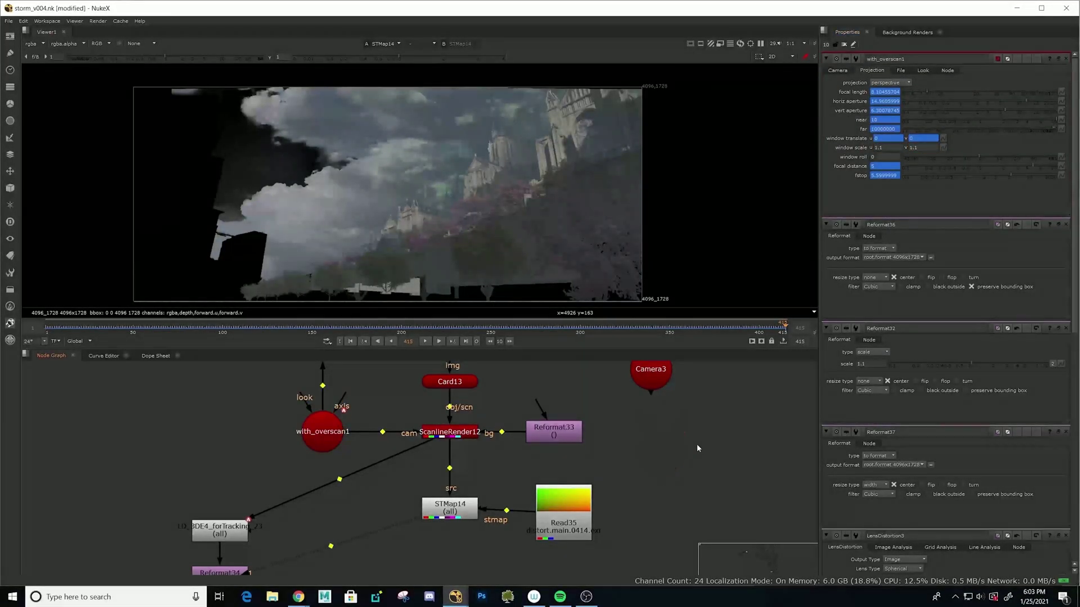
key("ctrl+v")
Try a window scale of 1 on the with_overscan1 camera and restore it to 1.1 on both axes.
key("BackSpace")
key("Tab")
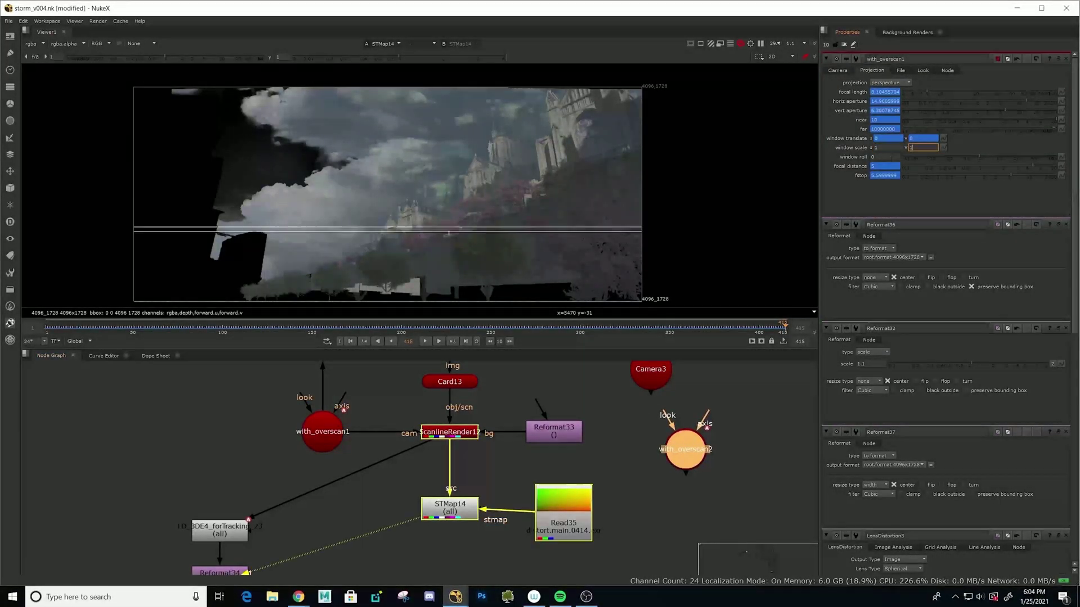
type("1")
key("shift+Tab")
type("1.1")
key("Tab")
type("1.1")
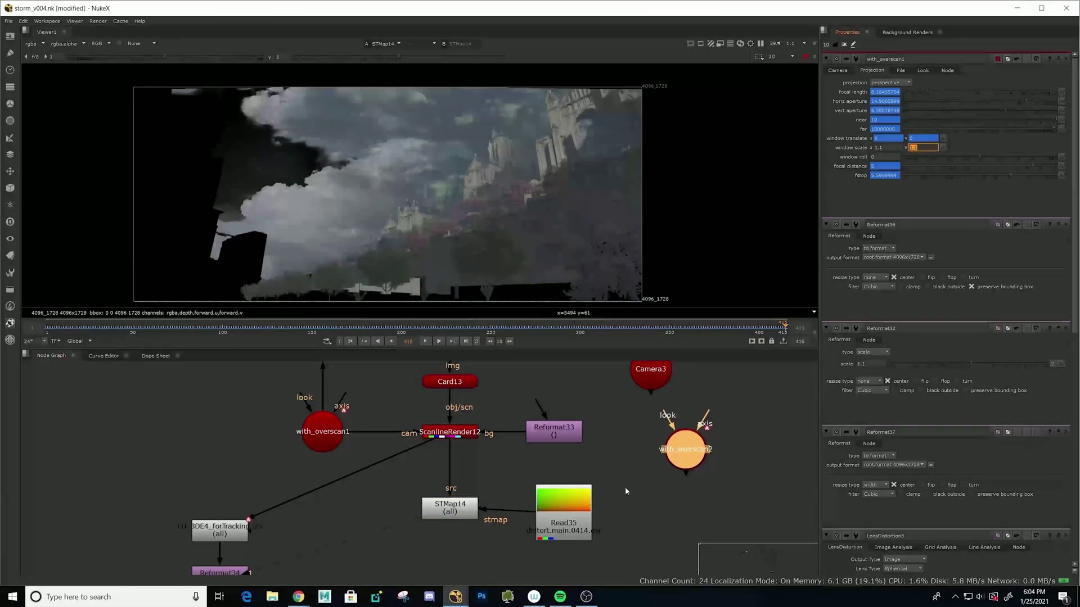
left_click_drag(685, 451, 686, 474)
left_click_drag(567, 516, 404, 535)
double_click(481, 515)
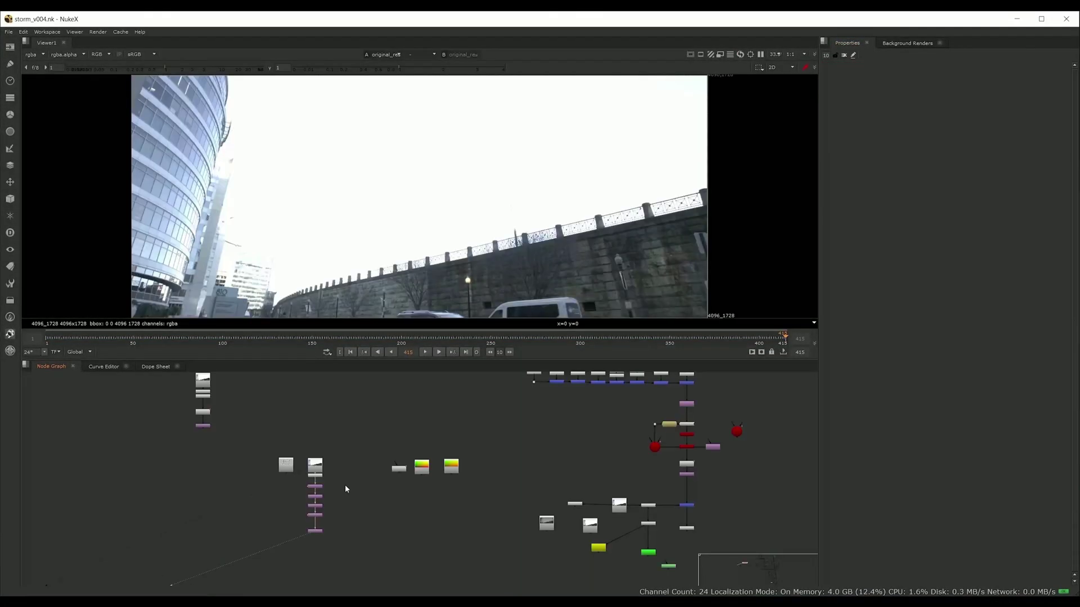
left_click_drag(346, 459, 349, 469)
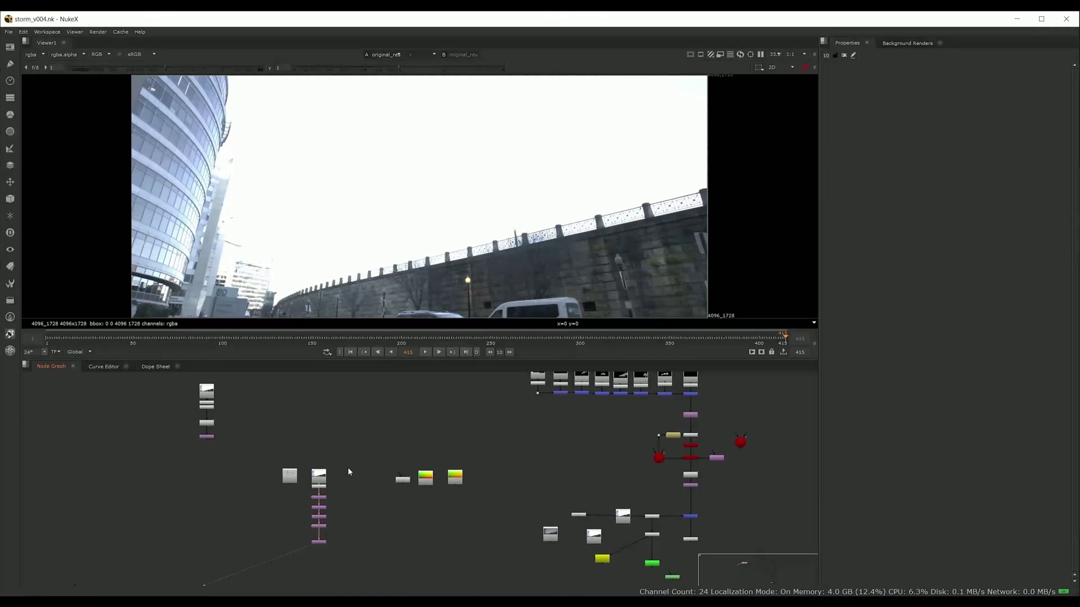
scroll(349, 471, "up", 2)
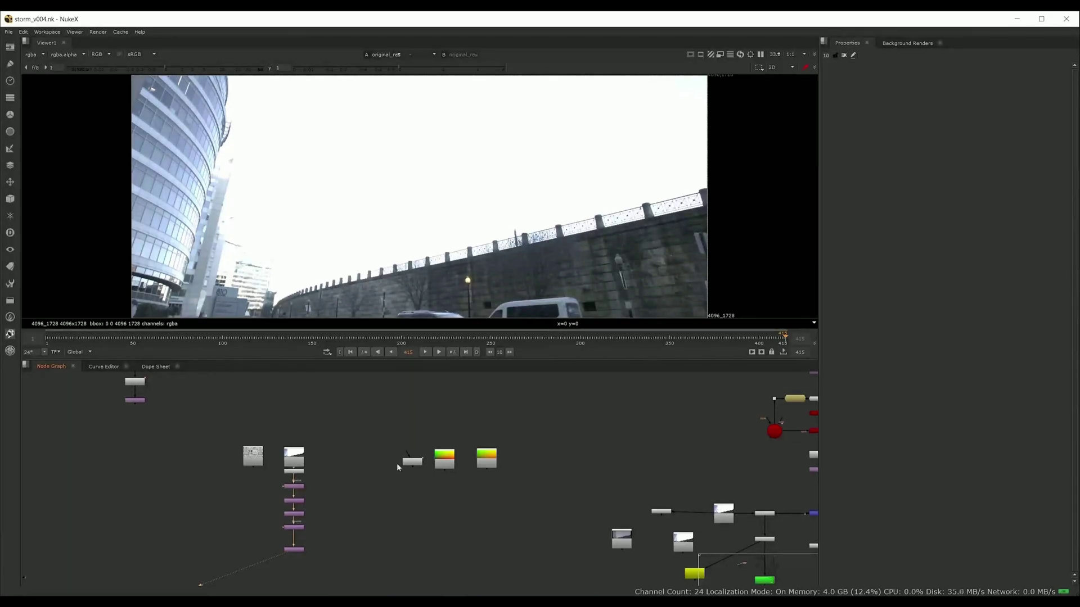
left_click_drag(377, 466, 350, 470)
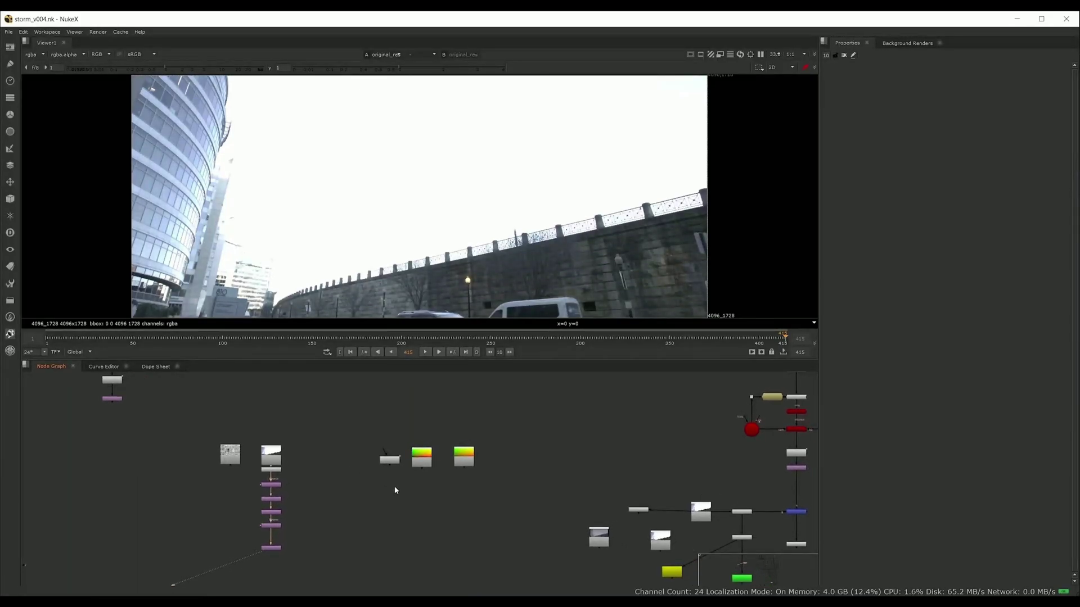
View the undistort map Read76 and fit its full frame in view.
scroll(394, 486, "up", 5)
left_click(439, 460)
left_click_drag(439, 460, 438, 462)
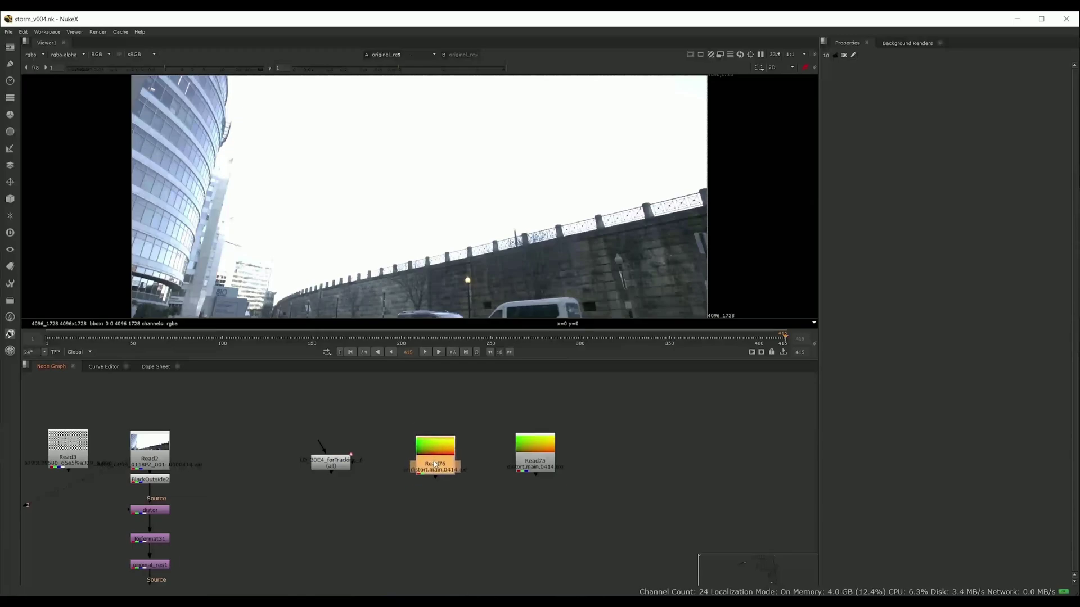
key("1")
scroll(416, 208, "down", 3)
left_click_drag(415, 205, 408, 205)
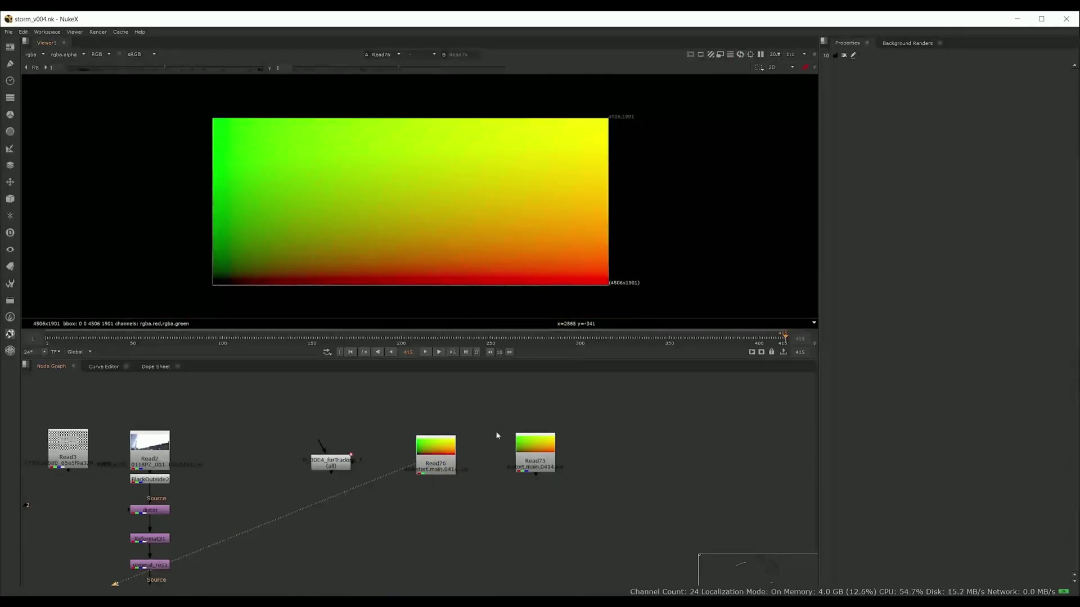
Move the LD_3DE4_forTracking_6 node below the Read76 undistort map and open its properties.
scroll(525, 465, "up", 1)
left_click_drag(280, 463, 418, 529)
scroll(424, 549, "up", 3)
scroll(424, 548, "up", 1)
double_click(450, 526)
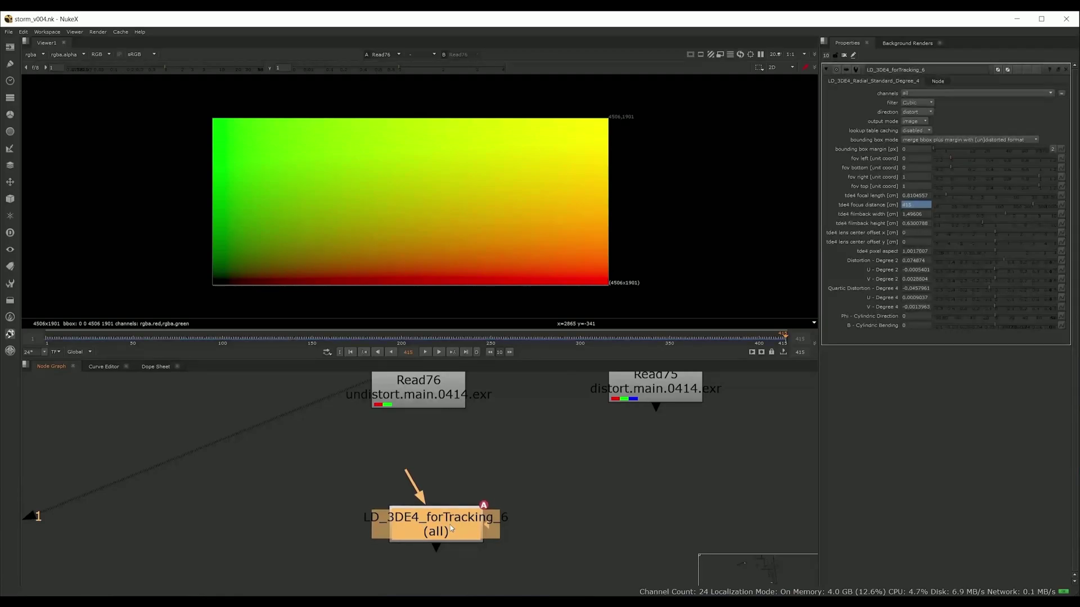
left_click_drag(430, 536, 318, 555)
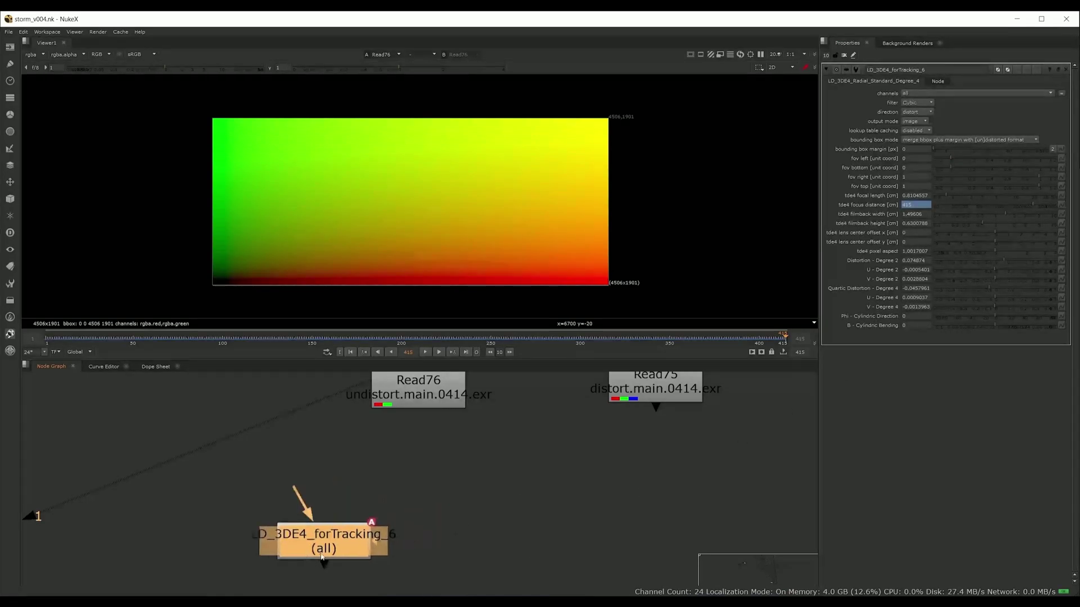
left_click_drag(453, 459, 419, 499)
scroll(418, 494, "down", 3)
left_click_drag(402, 460, 411, 457)
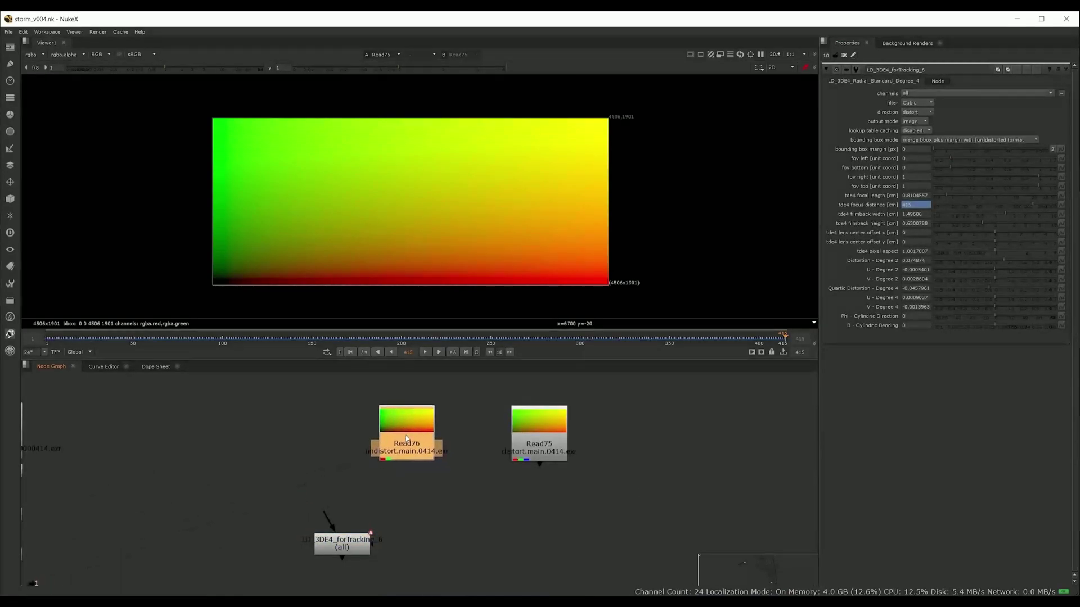
left_click_drag(358, 547, 318, 552)
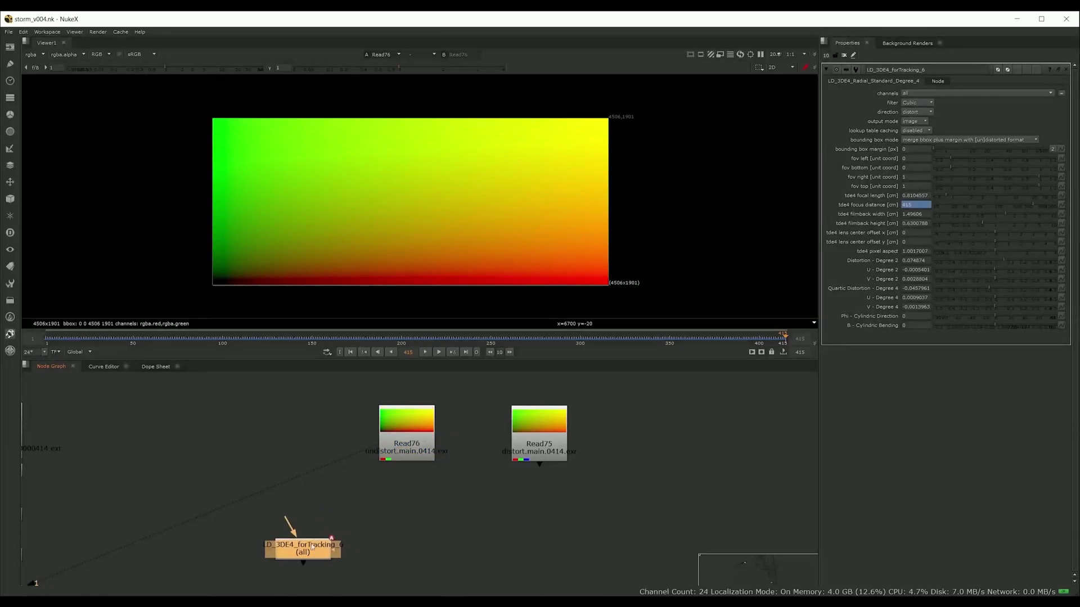
left_click_drag(389, 452, 403, 448)
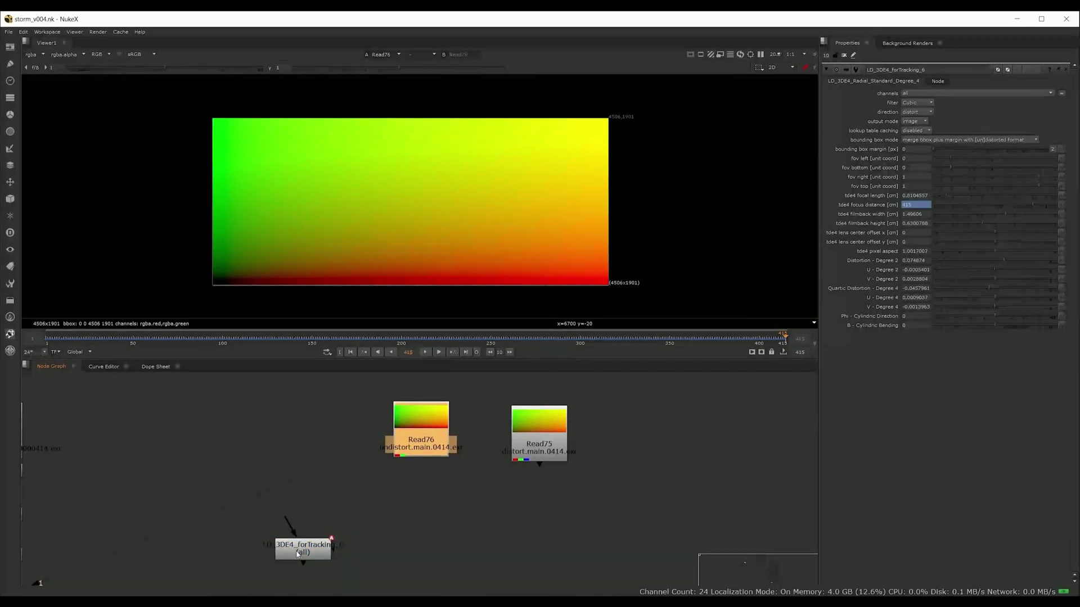
left_click_drag(297, 554, 308, 545)
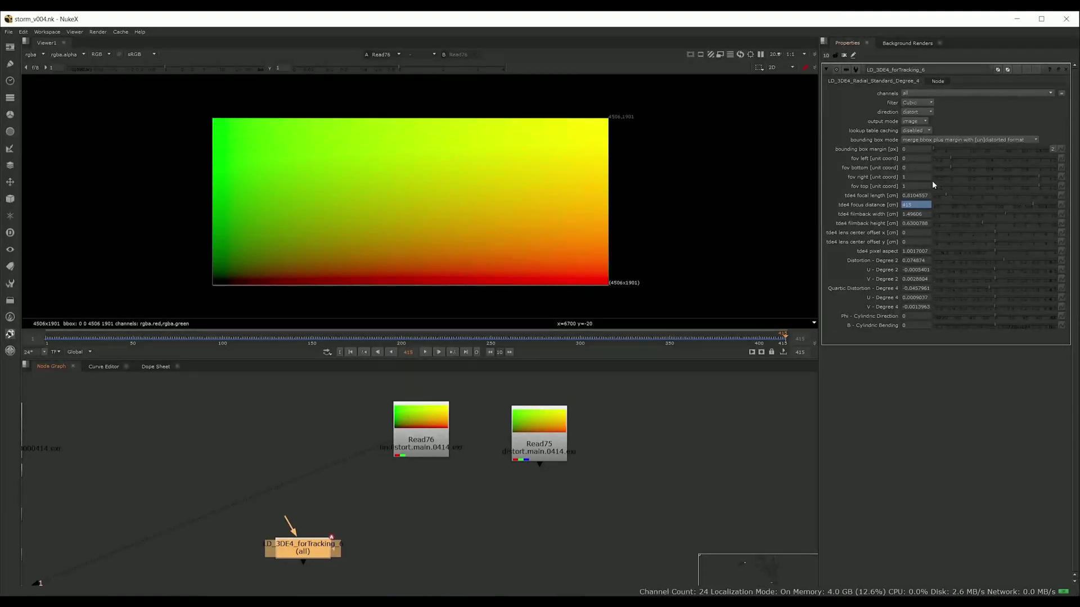
left_click(402, 486)
left_click_drag(415, 437, 444, 434)
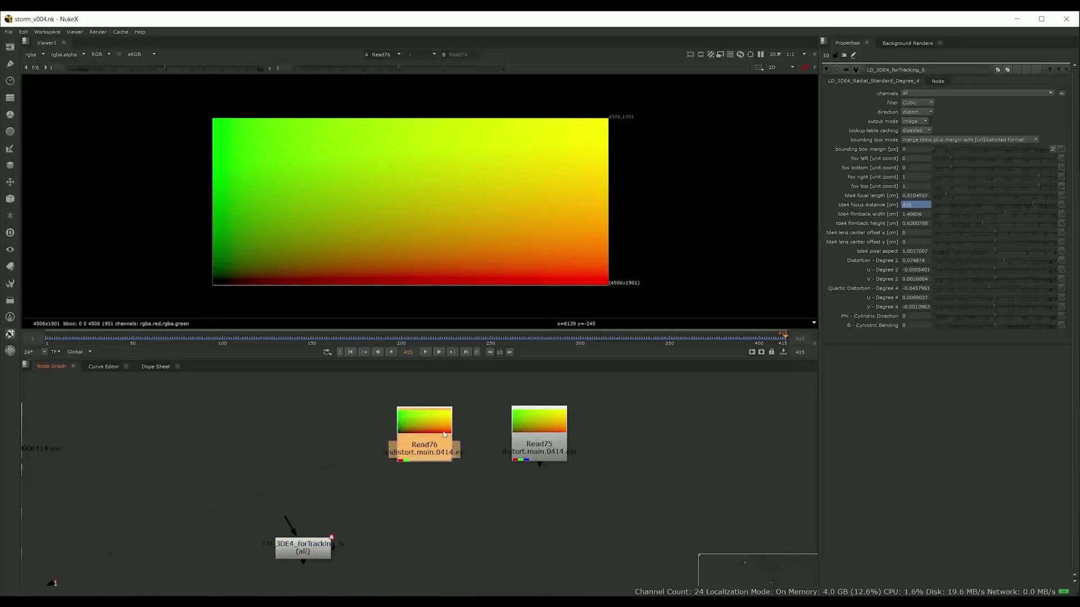
left_click_drag(314, 546, 312, 550)
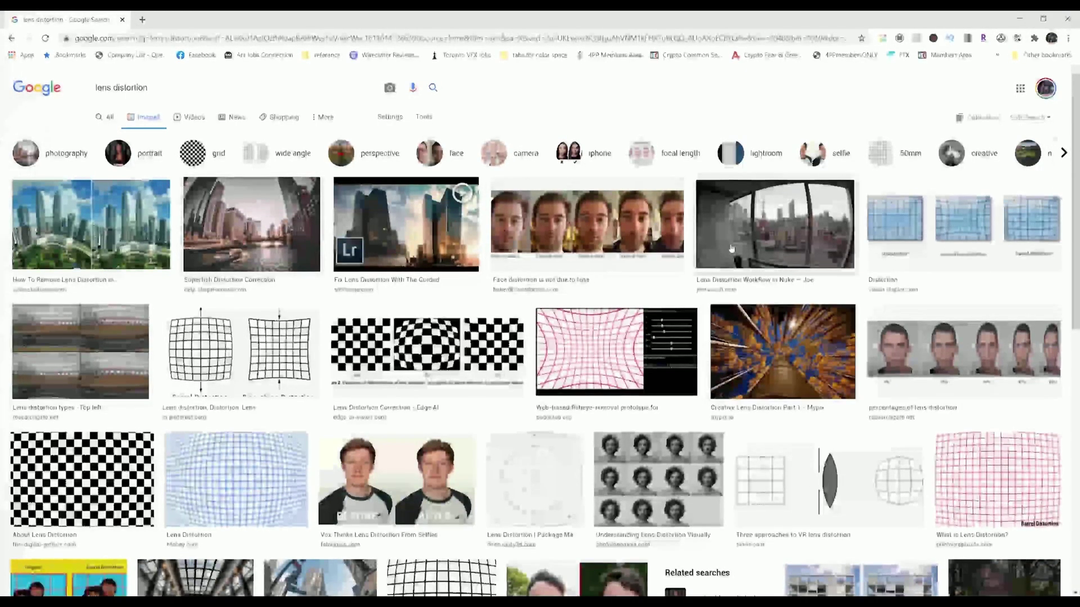
Look at lens distortion examples among the Google Images results in the web browser.
left_click(844, 203)
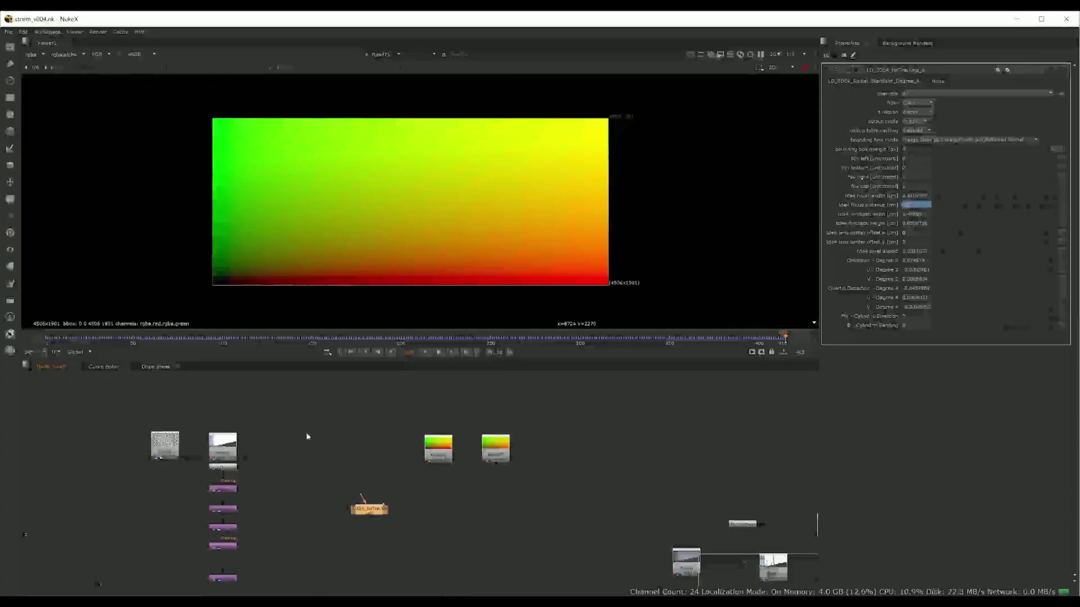
Move the LD_3DE4_forTracking_6 node and the Read76 and Read75 maps closer to the Read2 plate branch.
scroll(368, 514, "up", 2)
left_click_drag(369, 525, 331, 524)
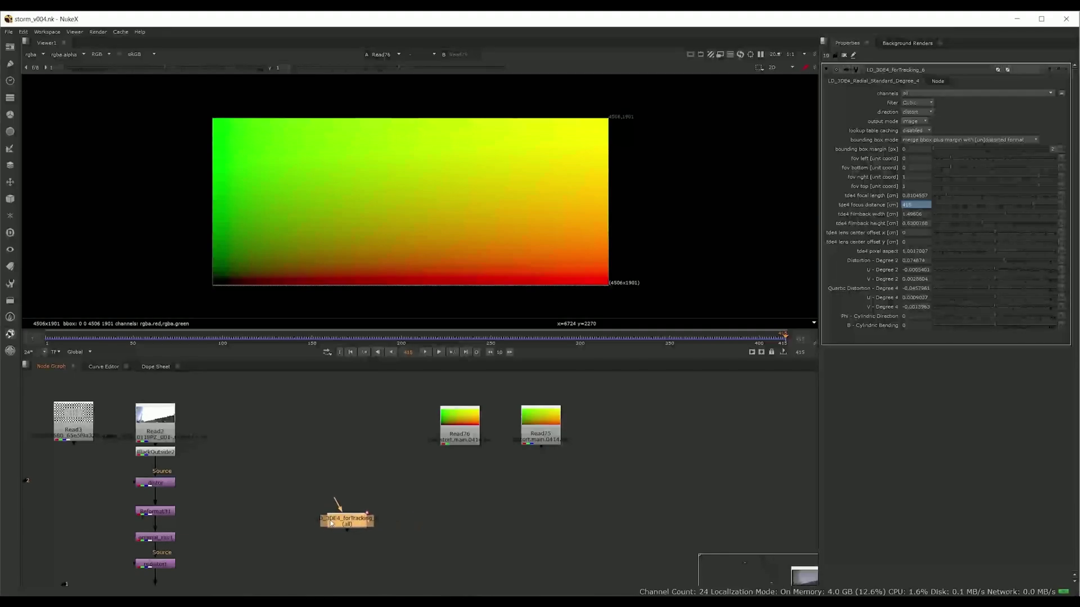
left_click_drag(460, 423, 388, 426)
left_click_drag(541, 423, 466, 427)
left_click_drag(300, 465, 345, 468)
left_click_drag(346, 467, 378, 460)
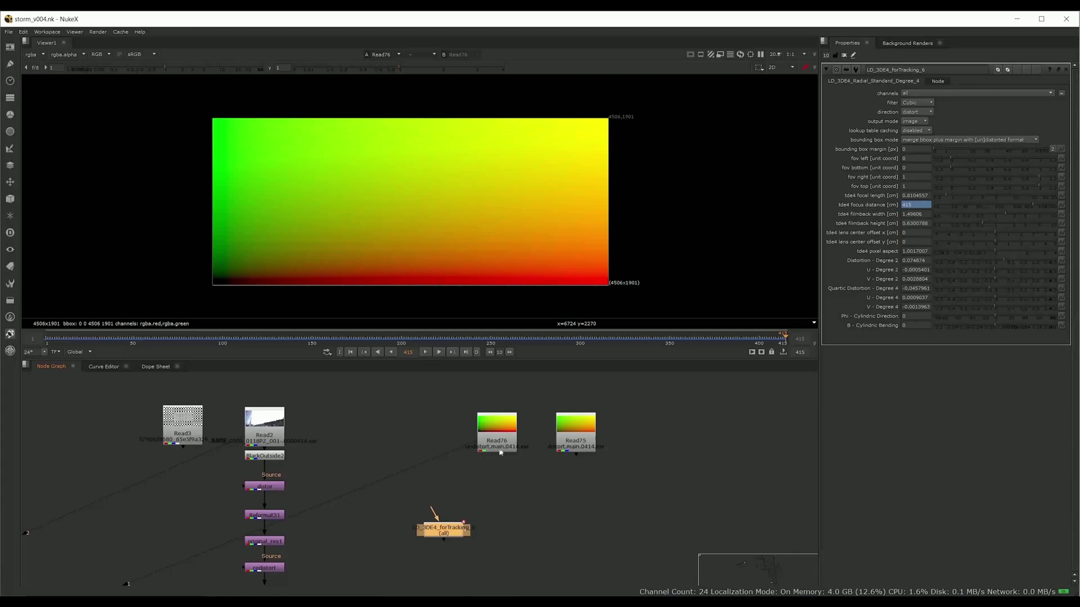
left_click_drag(433, 525, 426, 537)
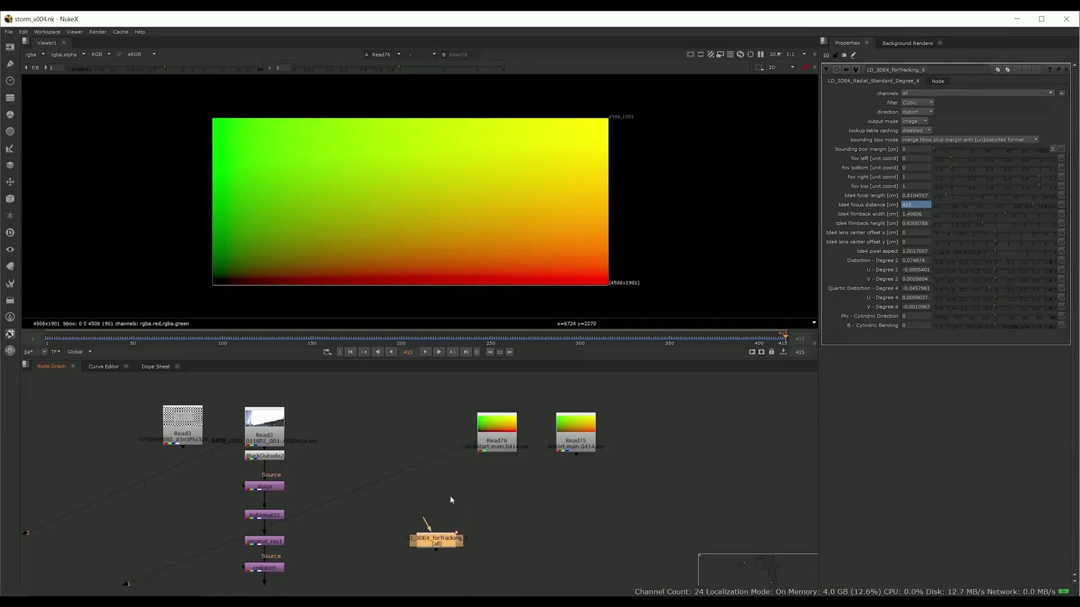
Move the Read3 checkerboard image to the other side of the Read2 plate and view it.
left_click_drag(265, 433, 265, 419)
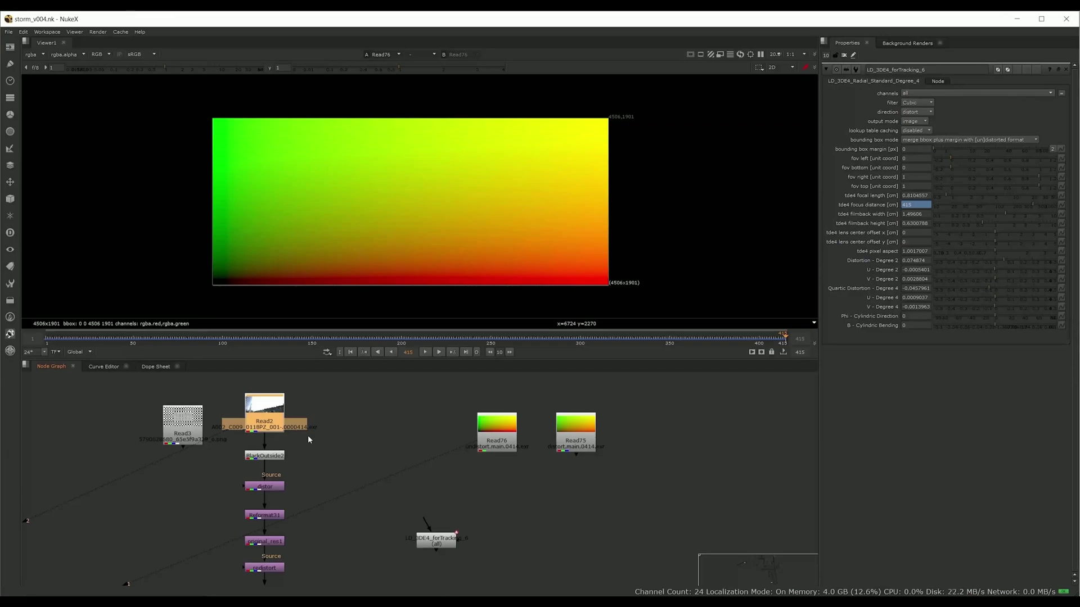
left_click_drag(185, 439, 360, 429)
scroll(359, 429, "up", 2)
scroll(361, 432, "down", 2)
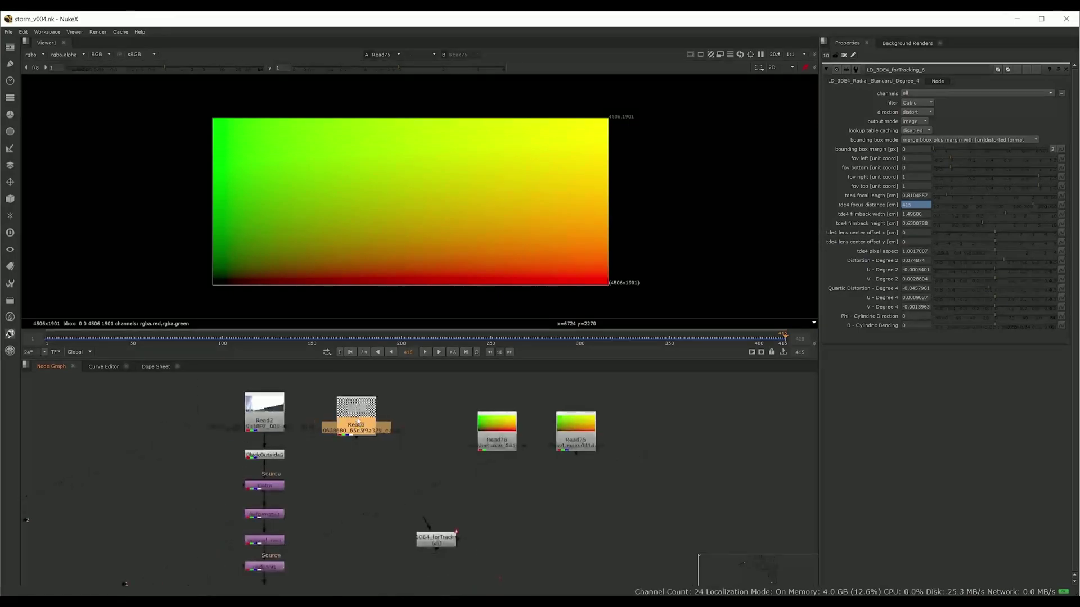
key("1")
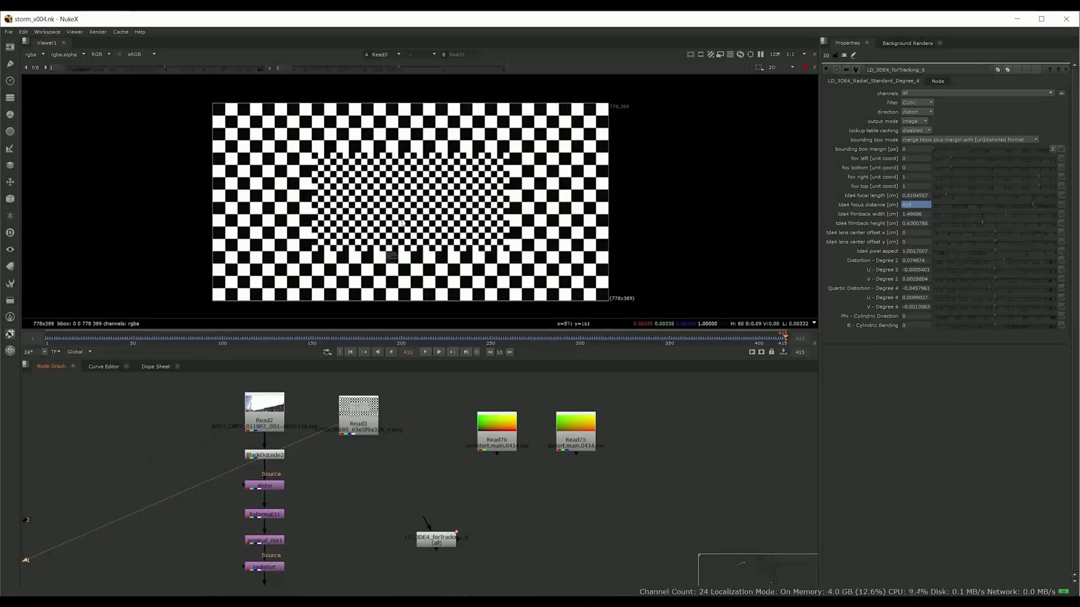
scroll(282, 423, "up", 1)
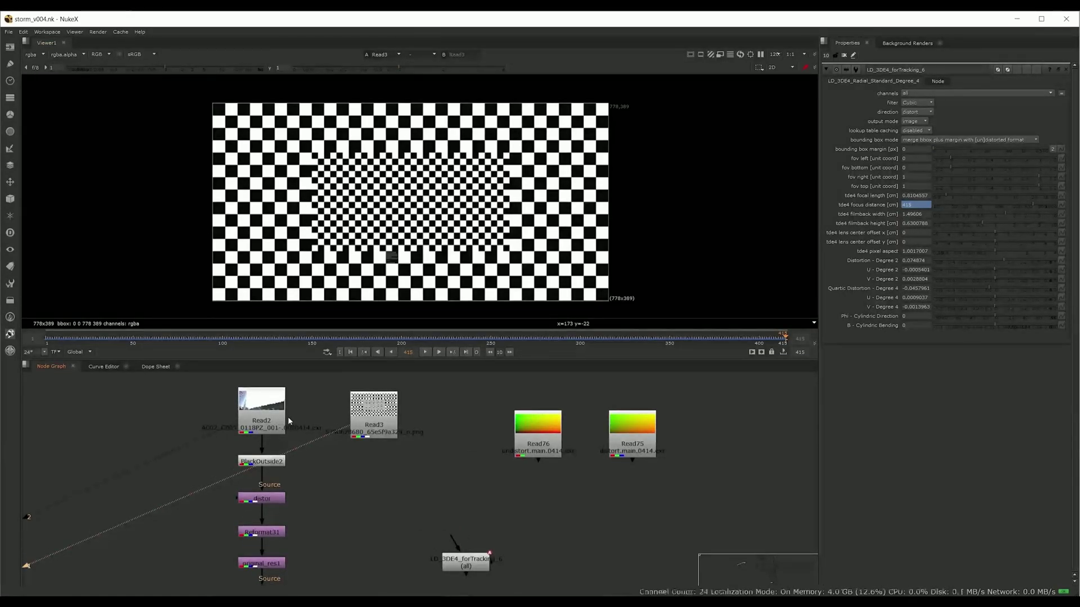
left_click_drag(370, 417, 385, 414)
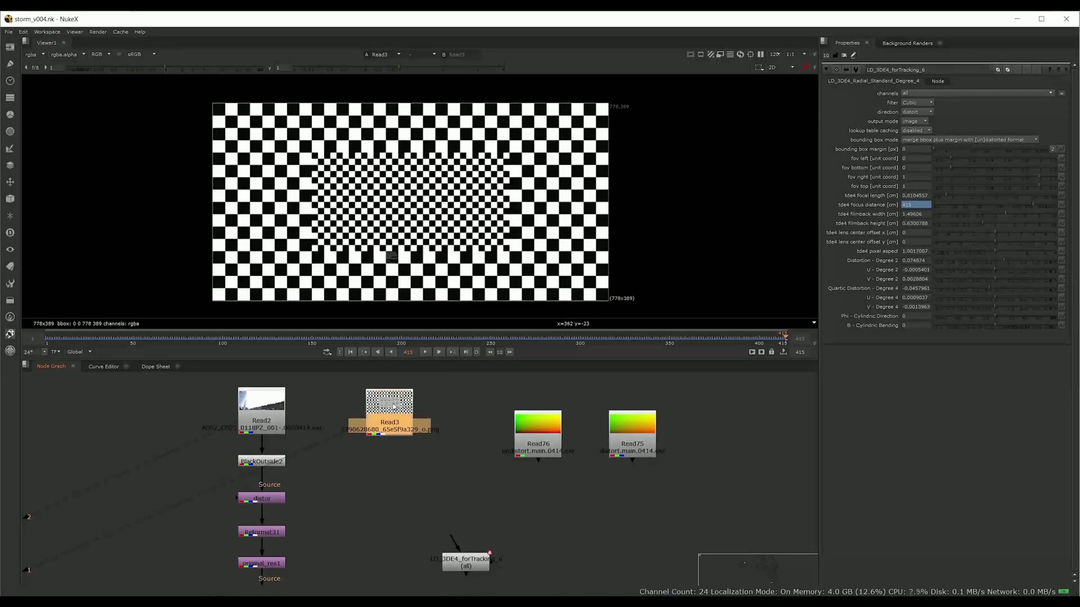
Inspect the Read3 checkerboard pattern up close and move the LD_3DE4_forTracking_6 node below Read3.
left_click(401, 383)
scroll(392, 239, "up", 2)
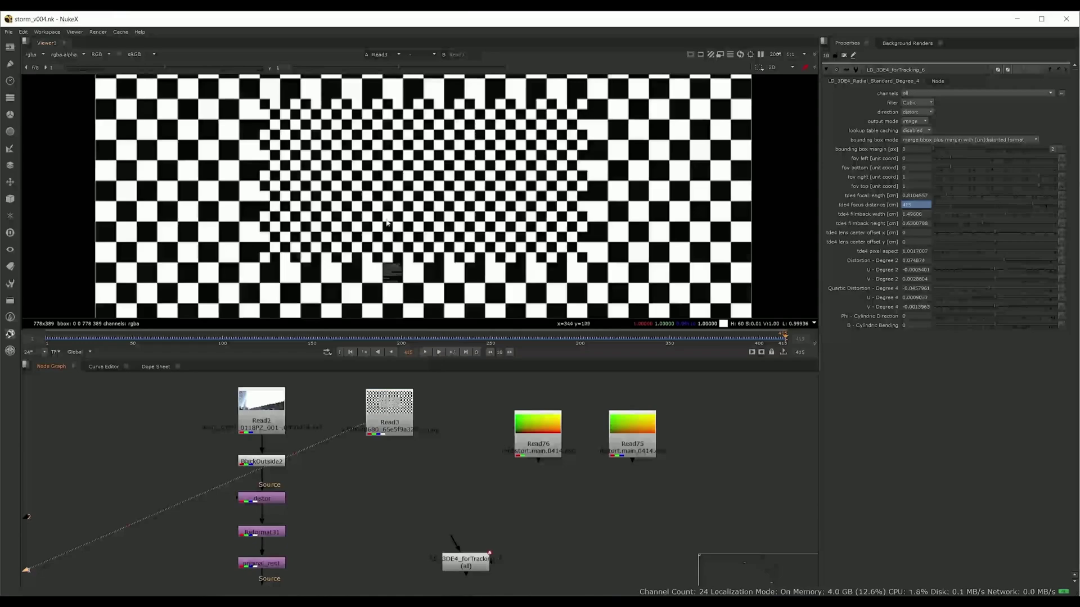
scroll(394, 185, "down", 3)
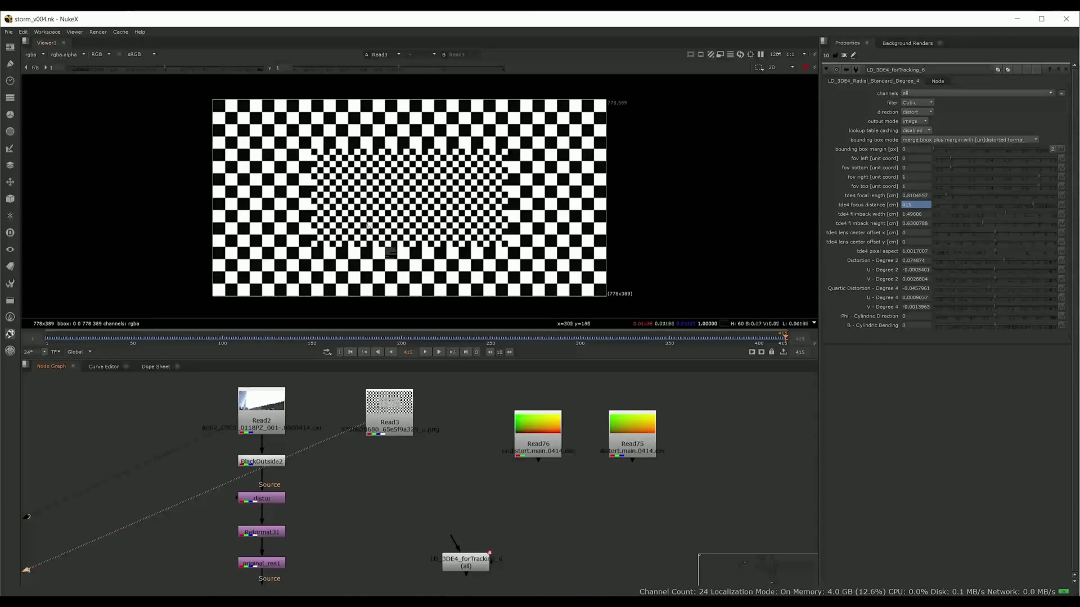
scroll(368, 225, "up", 2)
left_click_drag(461, 571, 388, 525)
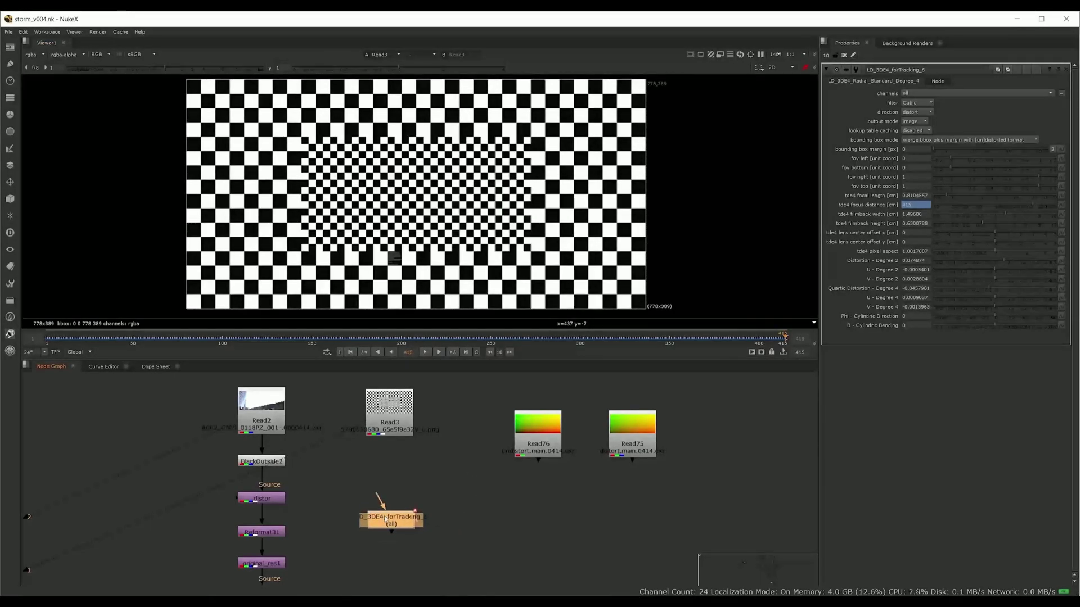
scroll(388, 255, "down", 2)
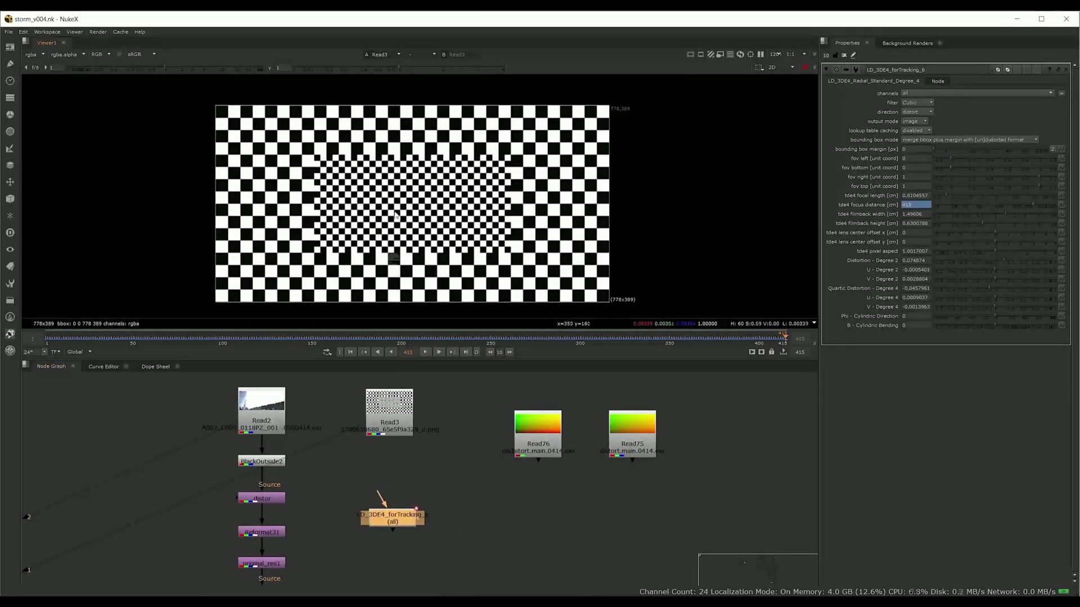
left_click_drag(397, 216, 394, 202)
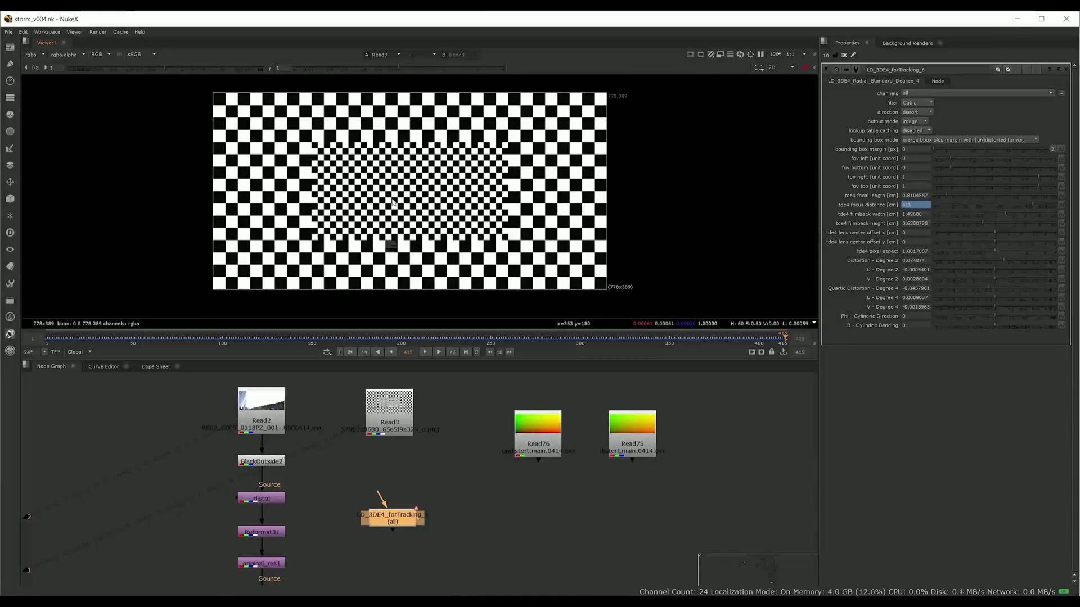
scroll(397, 220, "up", 2)
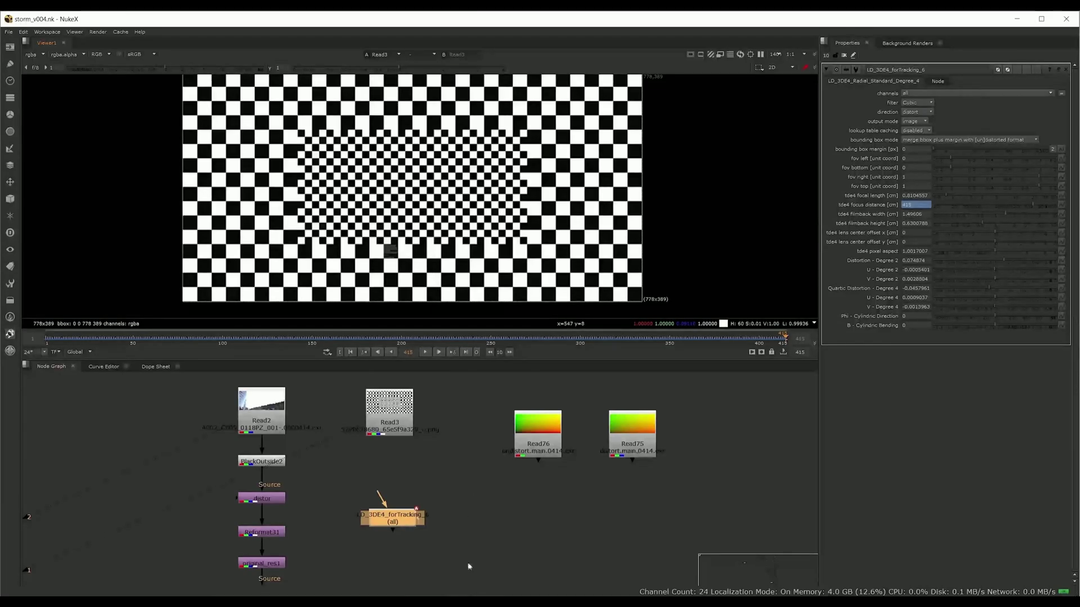
Duplicate the Read2 plate as an unconnected copy below the Read75 and Read76 maps and view it.
scroll(437, 501, "down", 3)
left_click(315, 431)
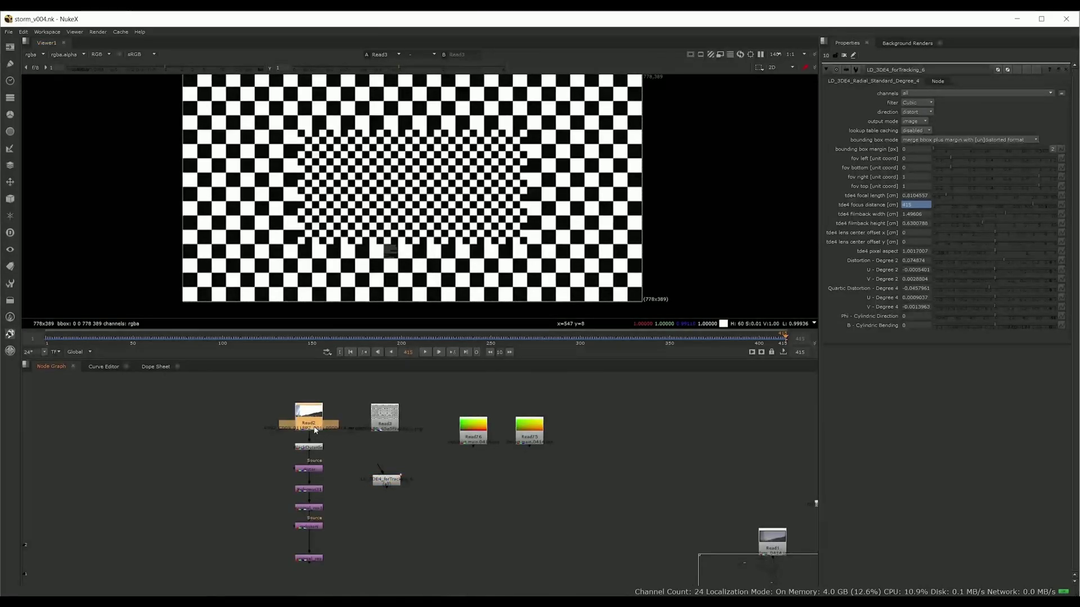
key("ctrl+c")
left_click(524, 485)
key("ctrl+v")
key("1")
left_click(491, 466)
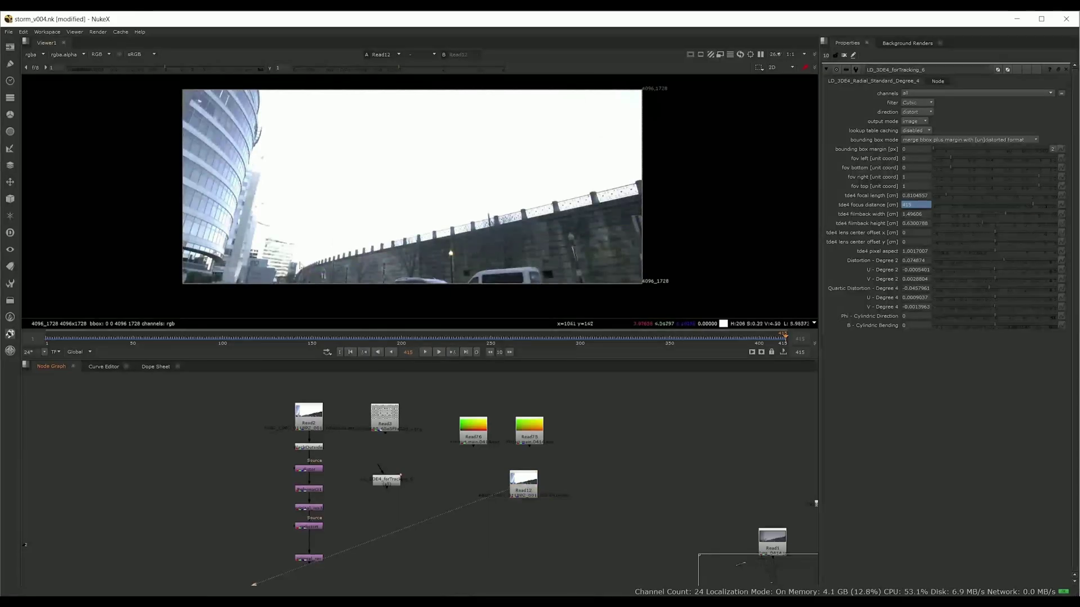
Arrange the Read75 distort map and the Read76 undistort map in a row beside the duplicated plate.
left_click_drag(472, 440, 625, 494)
left_click_drag(528, 439, 534, 505)
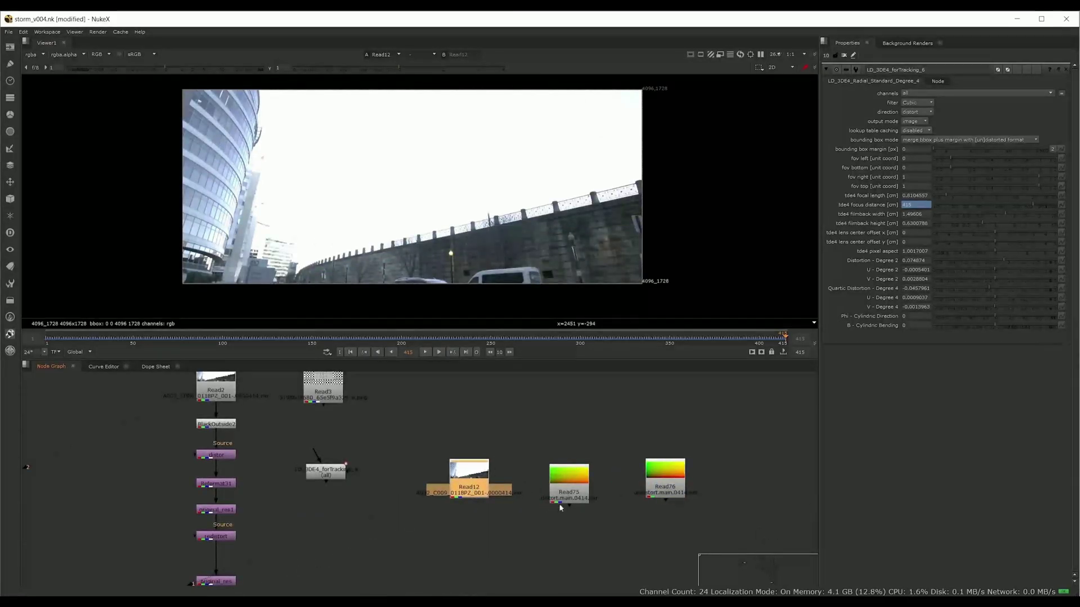
mouse_move(560, 494)
left_mouse_down()
mouse_move(513, 497)
mouse_move(560, 486)
left_mouse_up()
scroll(530, 489, "up", 3)
left_click_drag(448, 493, 448, 478)
left_click(557, 476)
left_click_drag(557, 476, 603, 444)
left_click_drag(765, 467, 756, 437)
left_click_drag(622, 439, 626, 466)
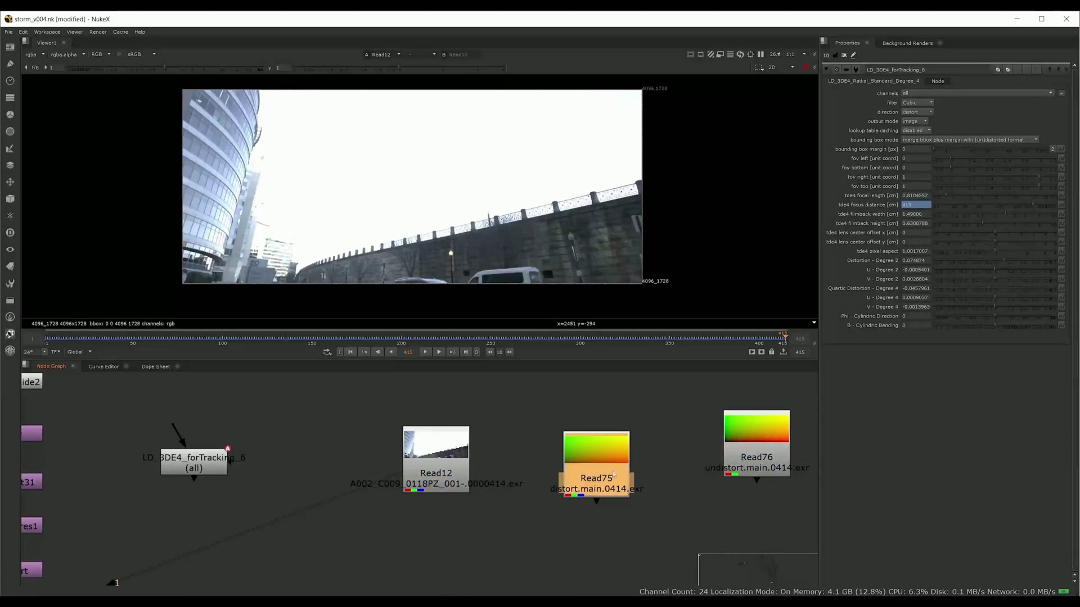
Add an STMap node below the Read12 plate, with Read12 as its src input and Read75 as its stmap input.
left_click(456, 490)
key("Tab")
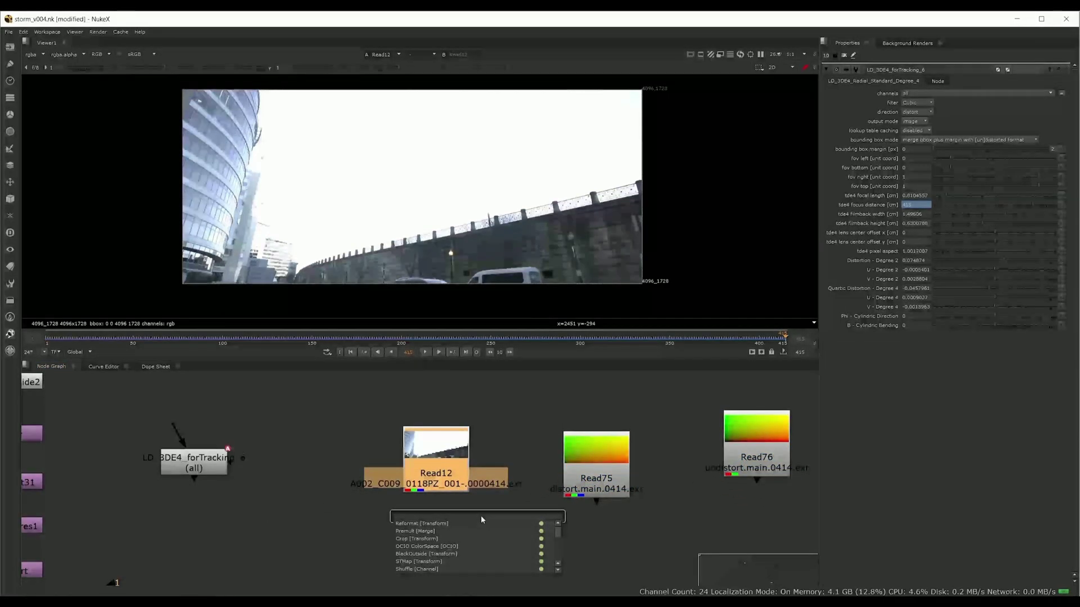
type("stmap")
key("Return")
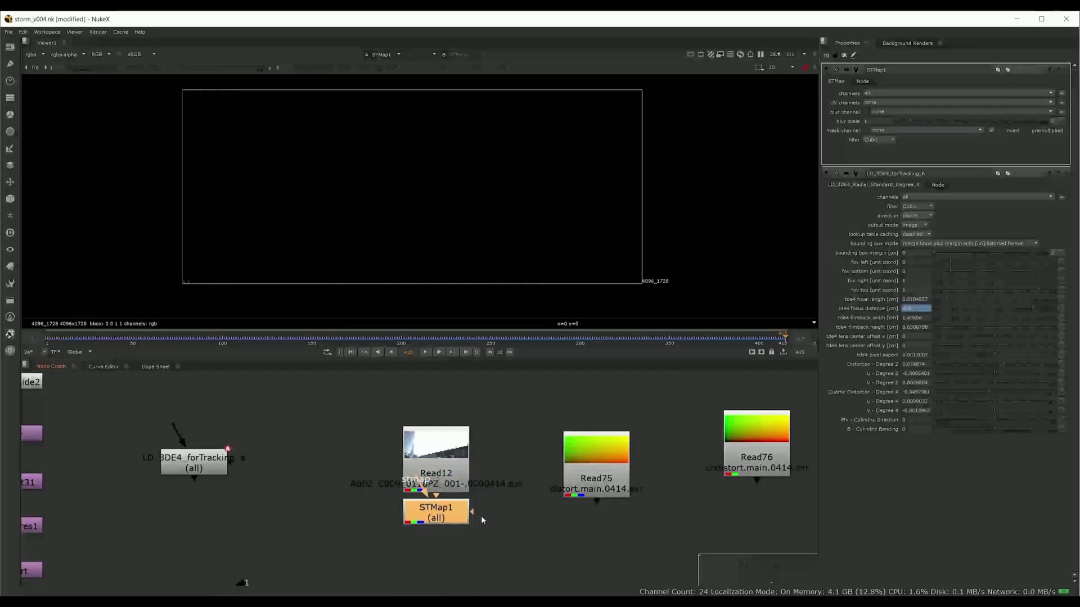
left_click_drag(435, 540, 594, 473)
left_click_drag(473, 557, 437, 478)
left_click_drag(454, 569, 449, 556)
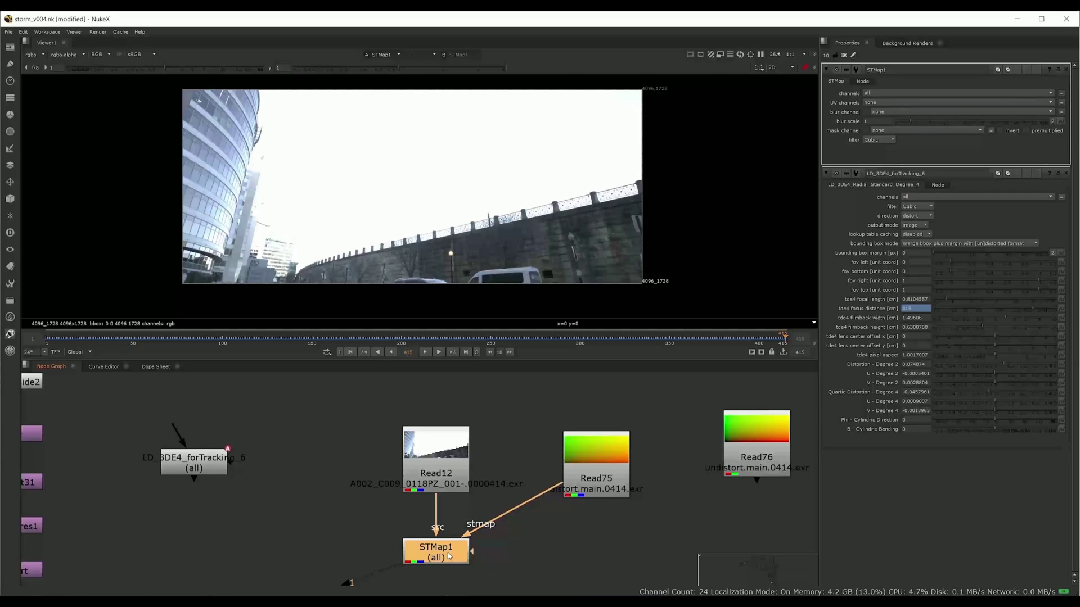
left_click(449, 556)
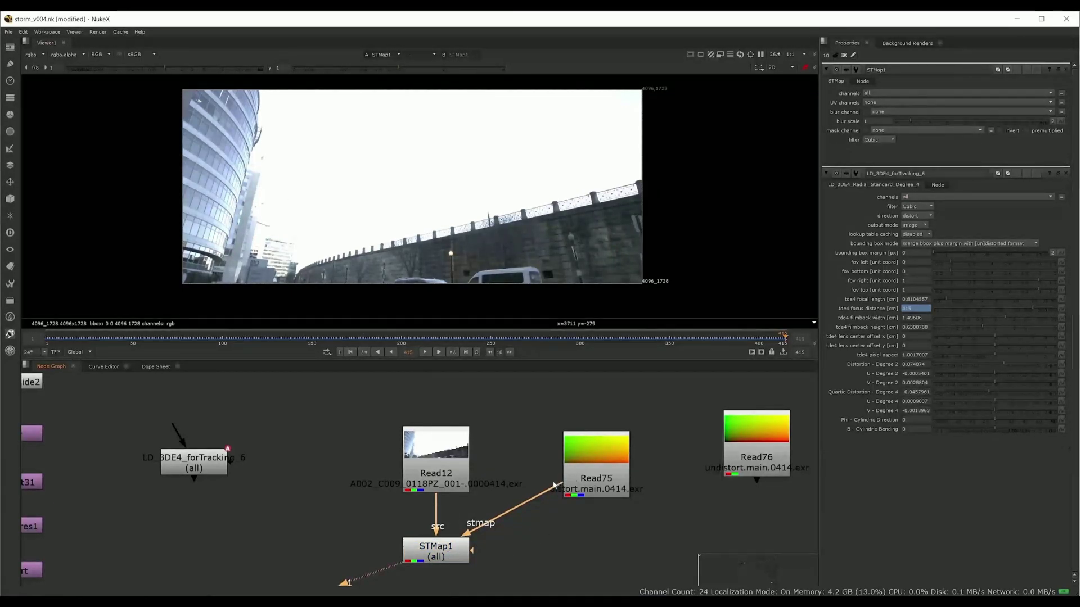
Replace Read75 with the Read76 undistort map as STMap1's stmap input, placing Read76 beside STMap1 and Read75 out of the way.
left_click_drag(557, 490, 563, 450)
left_click_drag(748, 461, 559, 530)
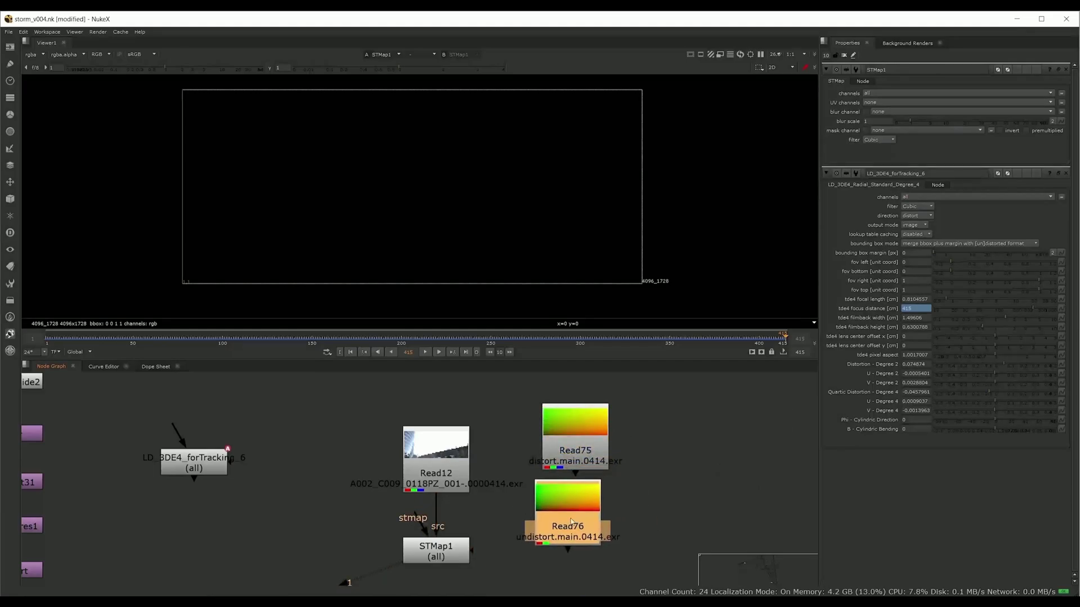
left_click_drag(415, 515, 565, 525)
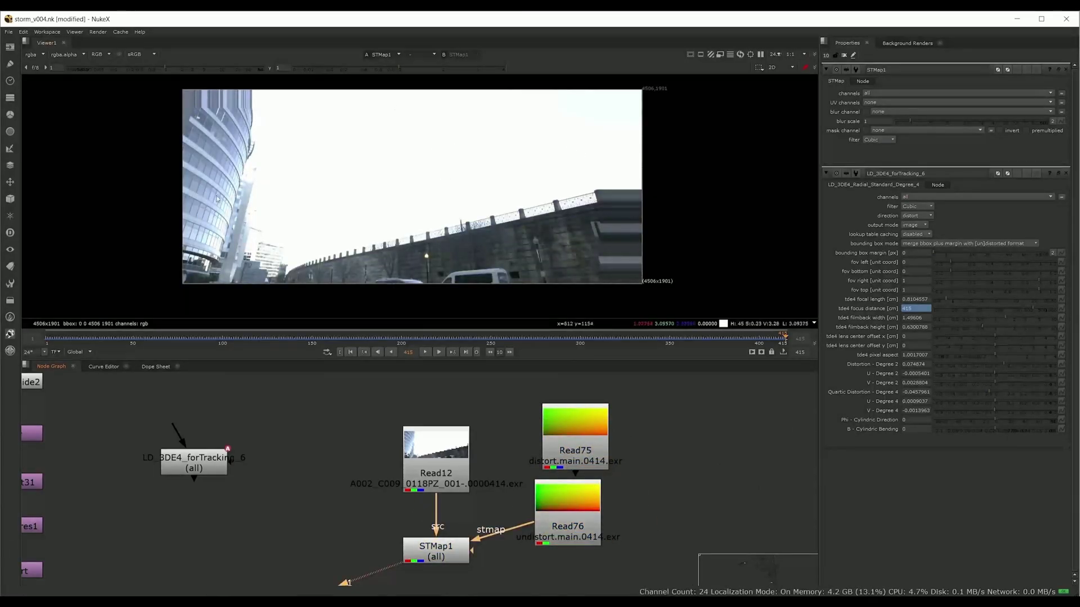
left_click_drag(555, 462, 716, 437)
left_click_drag(539, 526, 540, 561)
left_click(434, 462)
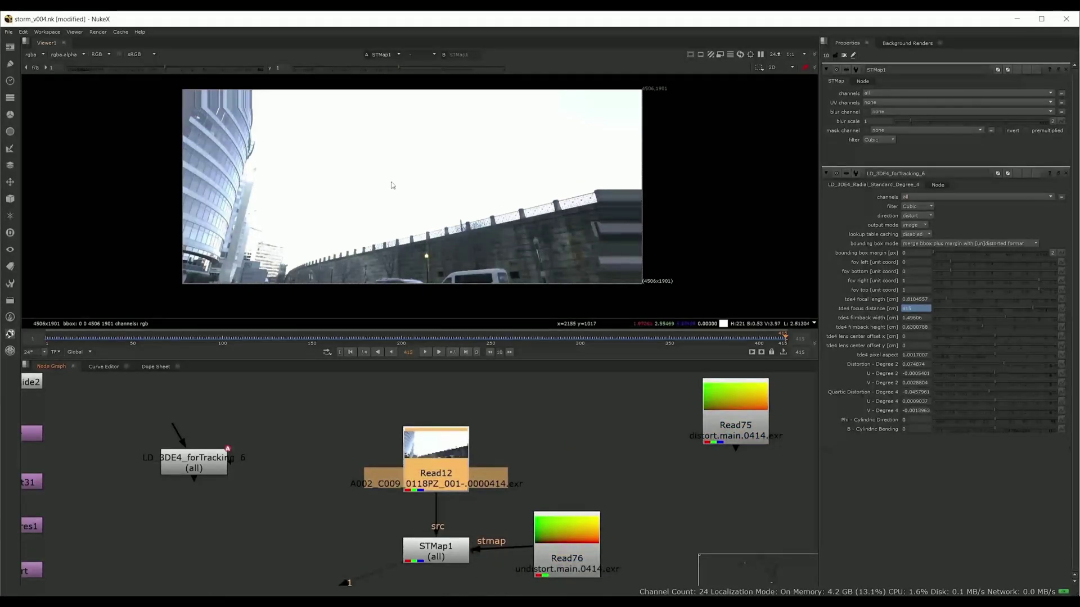
left_click_drag(489, 516, 460, 484)
left_click_drag(527, 521, 541, 526)
Set STMap1's UV channels to rgb and check the edges of the resulting image.
left_click(416, 521)
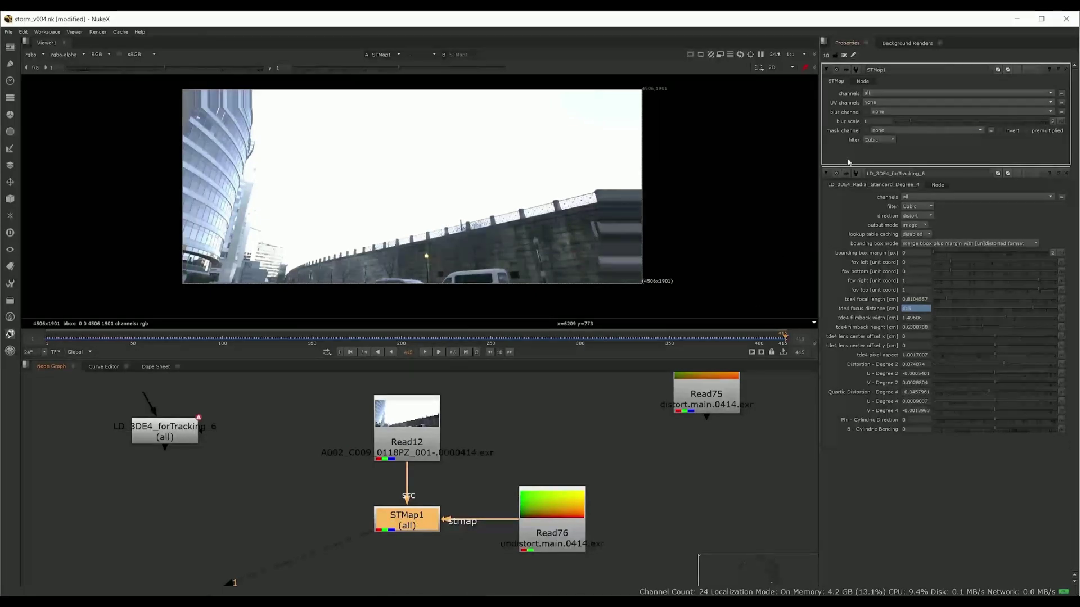
left_click(878, 112)
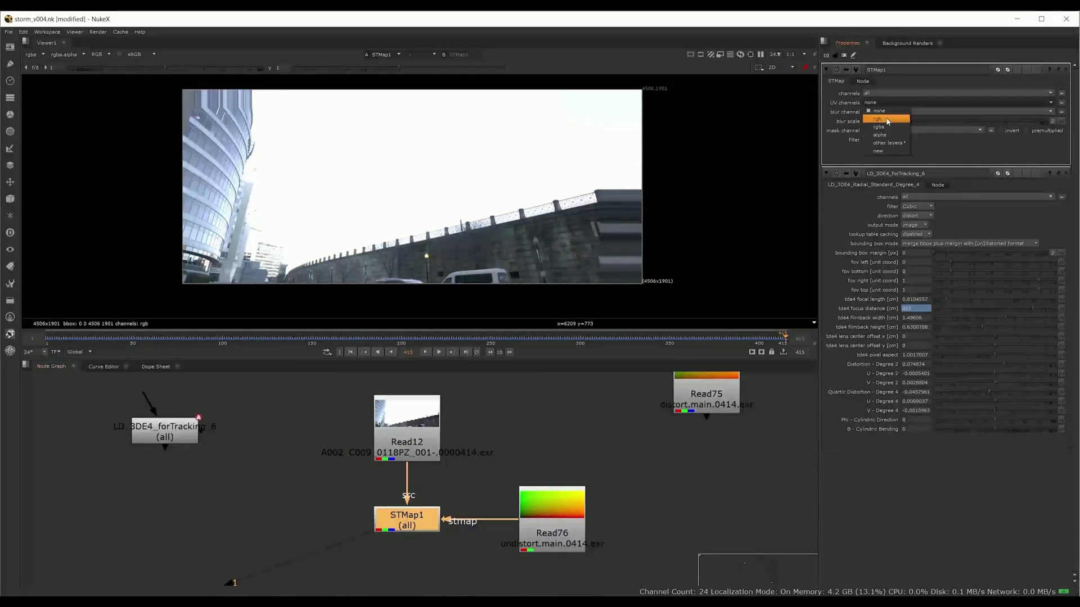
left_click(885, 119)
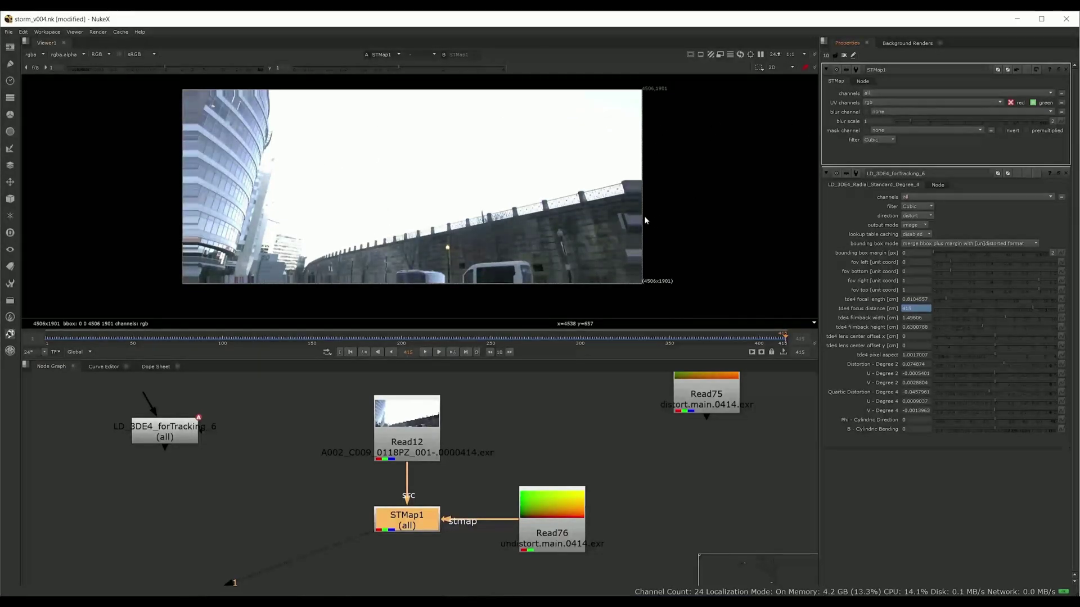
scroll(637, 206, "up", 3)
scroll(636, 205, "down", 3)
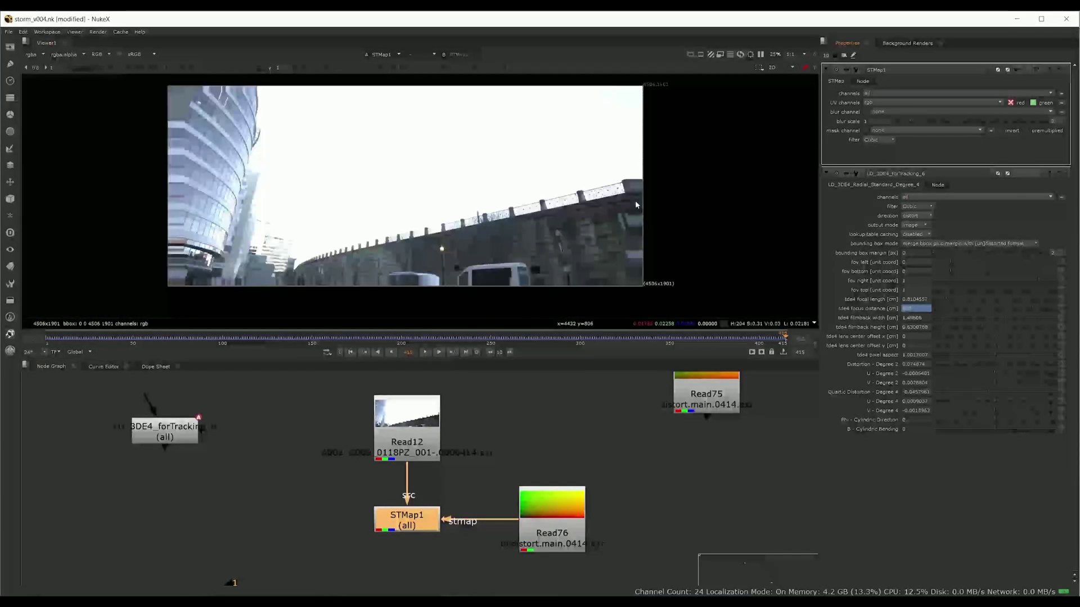
Insert a BlackOutside node between the Read12 plate and STMap1.
left_click(419, 425)
key("Tab")
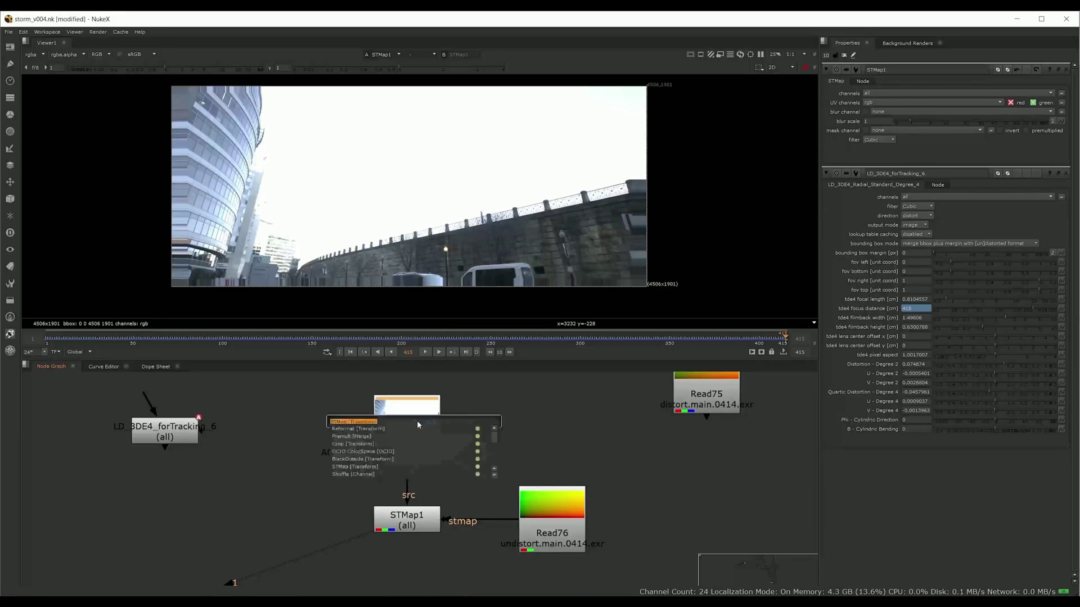
type("black")
key("Return")
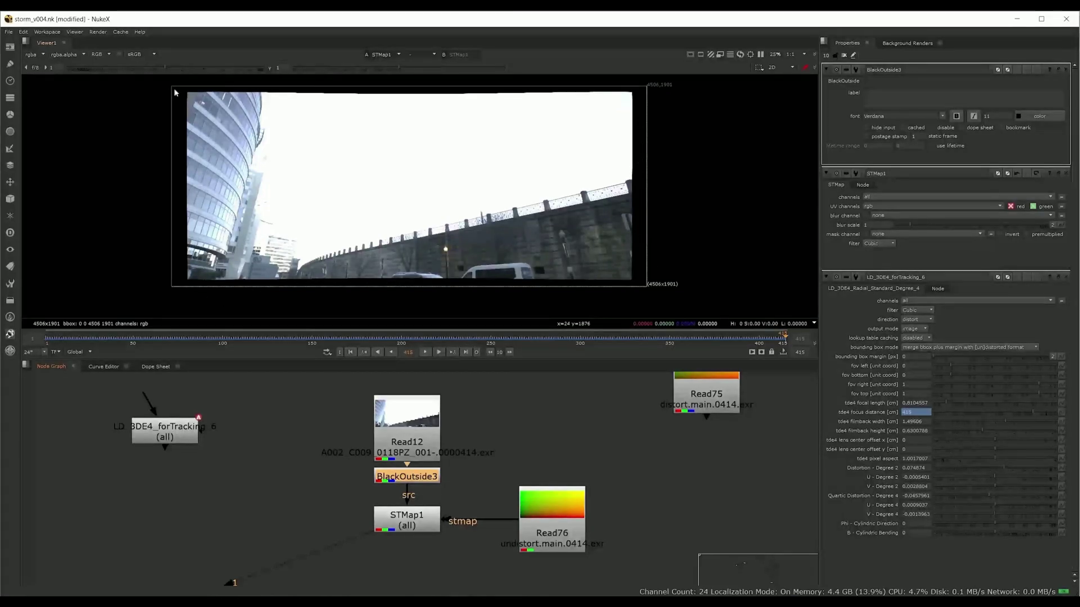
Open the properties of the Read76 undistort map and adjust the node's position beside STMap1.
left_click_drag(558, 539, 563, 533)
double_click(563, 533)
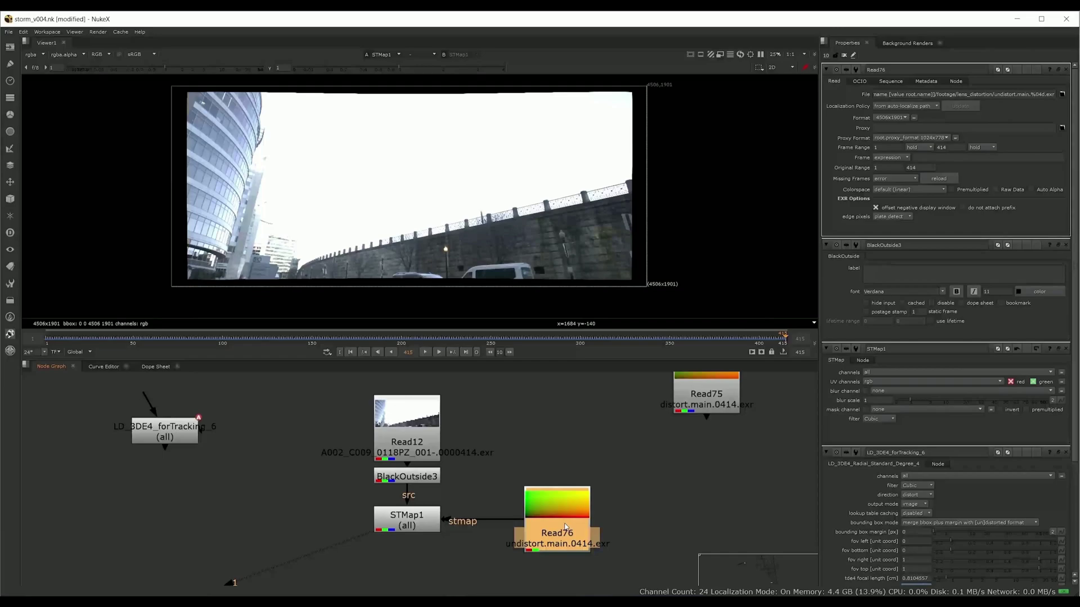
left_click_drag(604, 501, 584, 505)
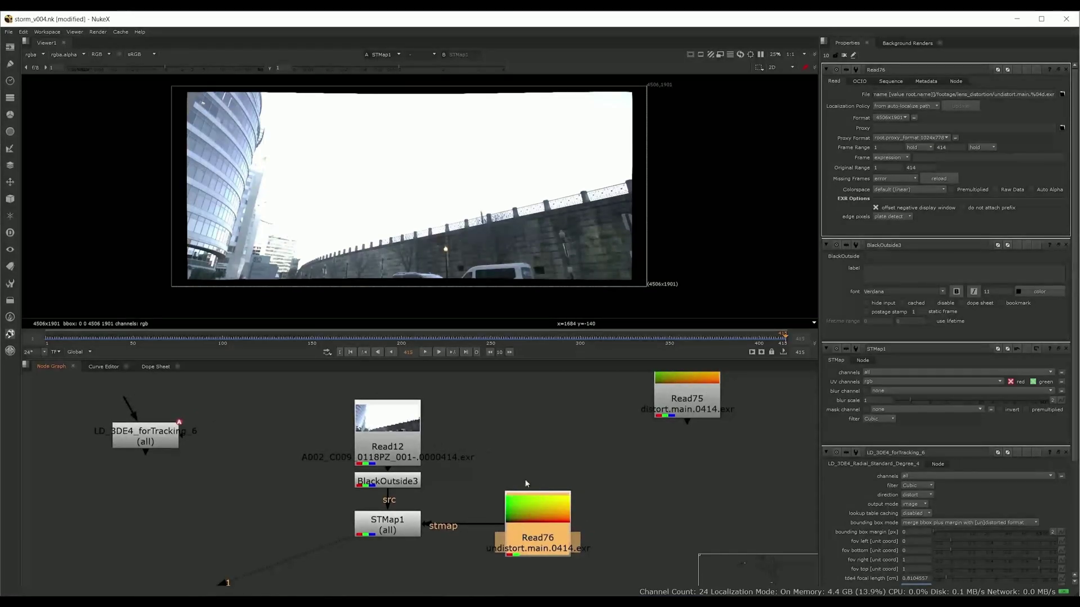
scroll(581, 507, "down", 2)
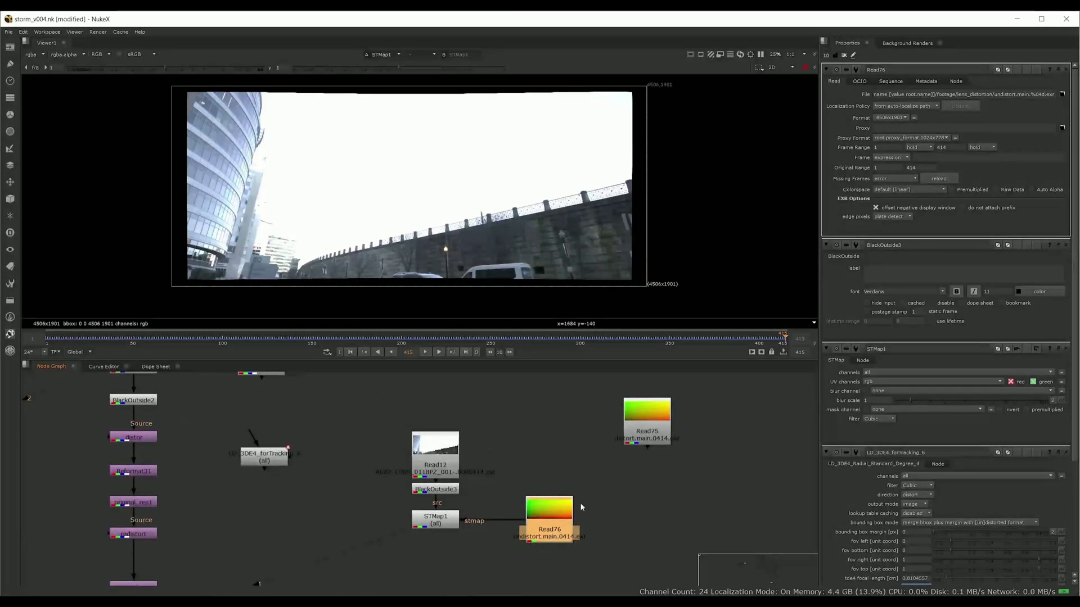
scroll(554, 517, "up", 2)
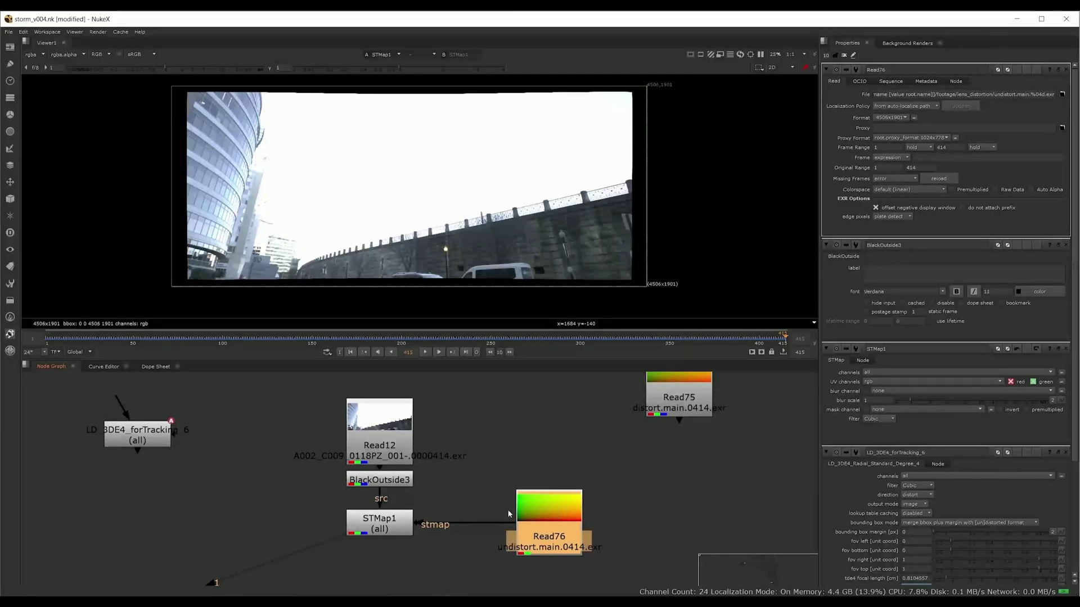
left_click_drag(534, 512, 545, 509)
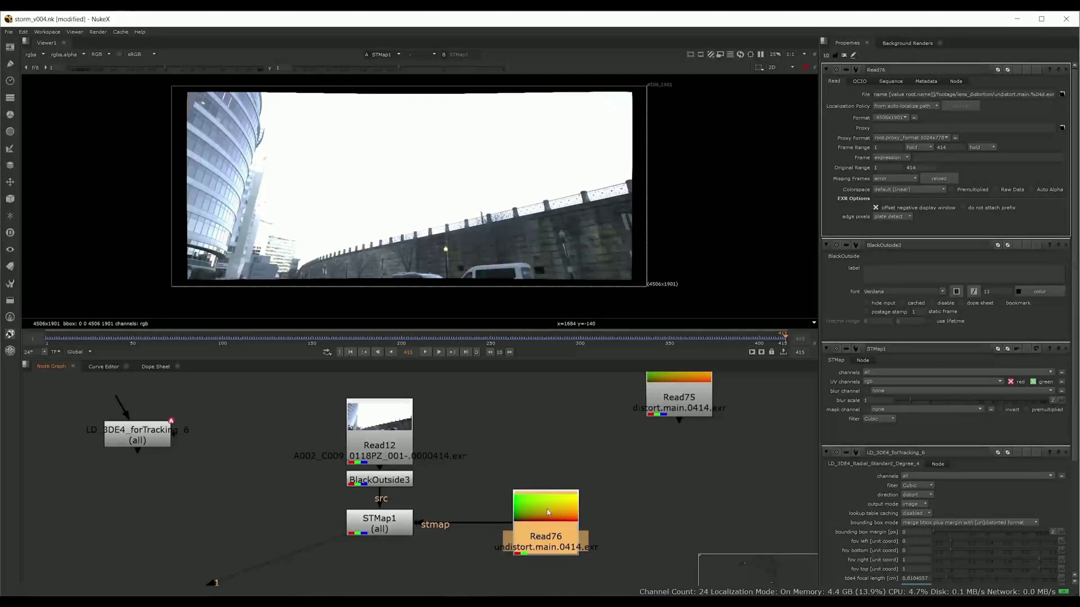
Move the LD_3DE4_forTracking_6 node below STMap1 in the duplicated plate's branch.
left_click_drag(117, 430, 209, 478)
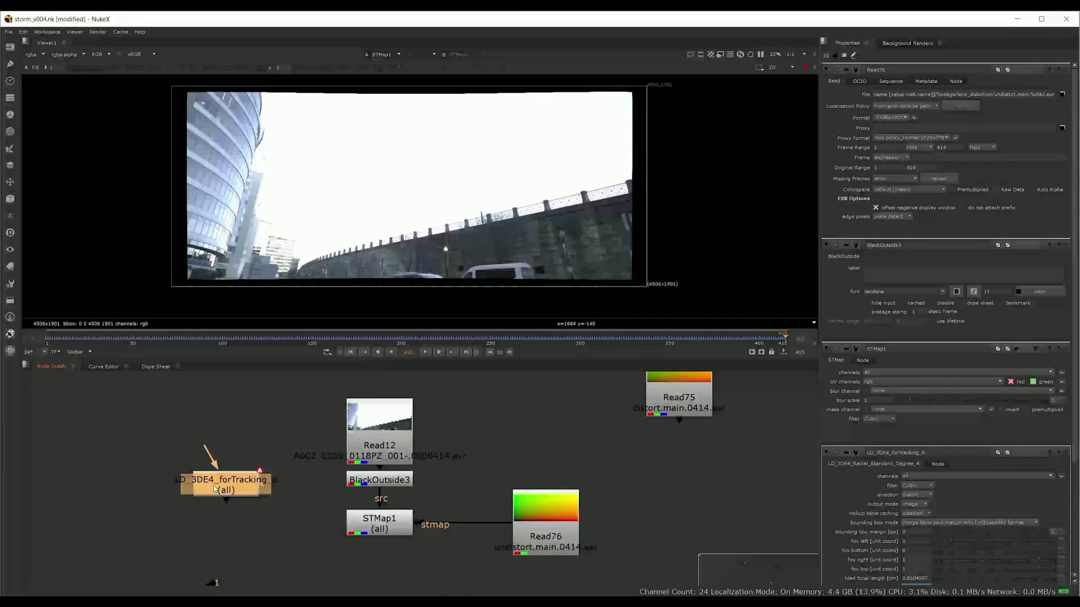
scroll(374, 537, "down", 1)
left_click_drag(373, 538, 330, 523)
left_click_drag(228, 485, 301, 567)
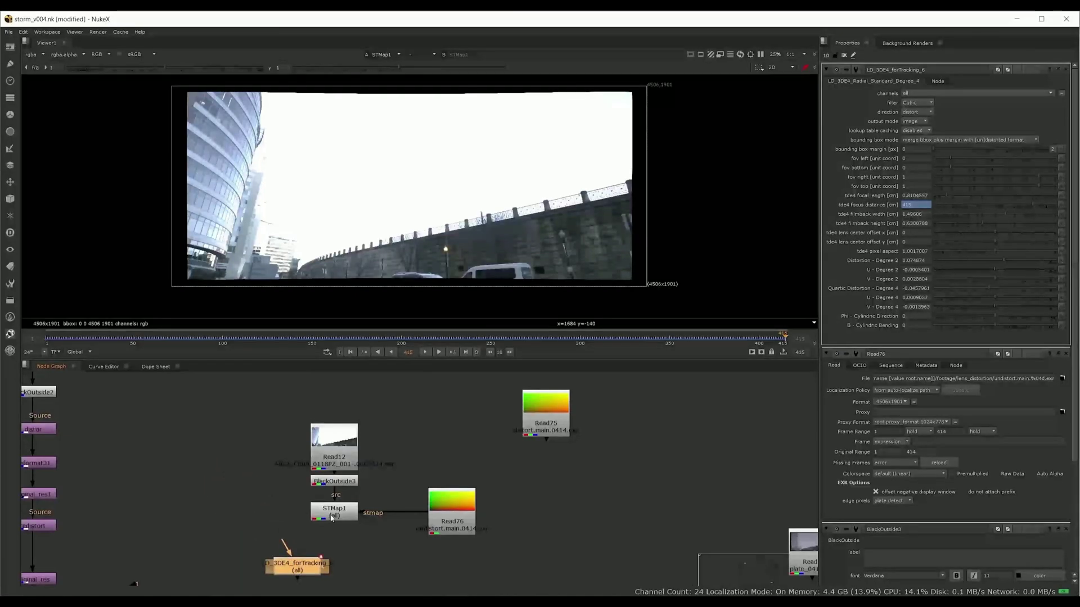
Detach STMap1 and connect the LD_3DE4_forTracking_6 node to BlackOutside3 in its place, viewing the node's output.
left_click_drag(331, 518, 410, 506)
left_click(411, 529)
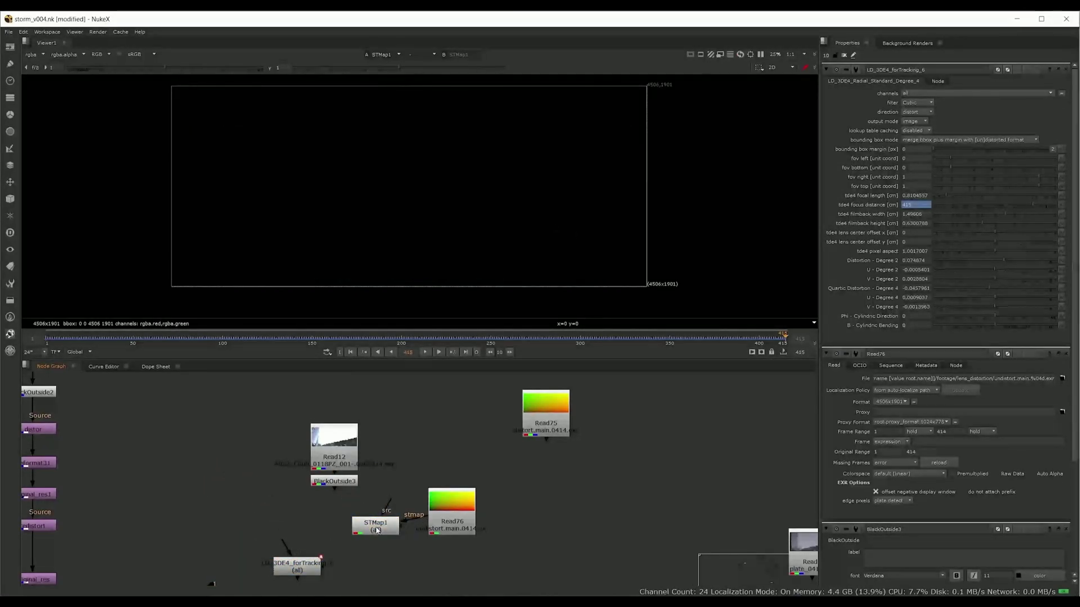
left_click_drag(295, 545, 334, 485)
left_click(309, 572)
key("1")
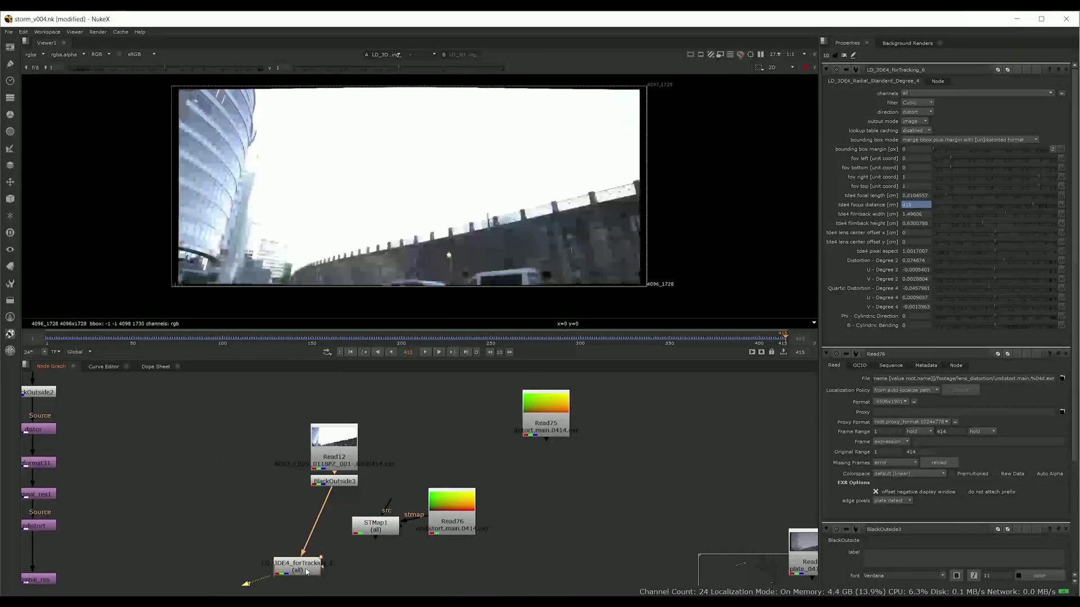
left_click_drag(309, 572, 330, 569)
left_click(260, 583)
left_click(331, 568)
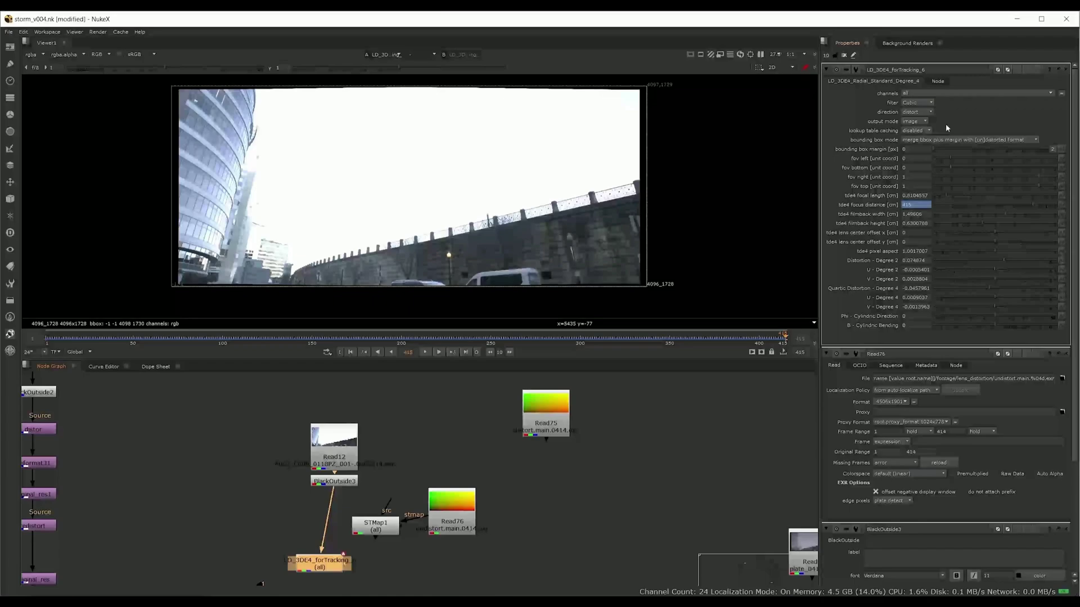
Set the LD_3DE4_forTracking_6 direction to undistort, then test detaching and reconnecting the node below BlackOutside3.
left_click(929, 114)
left_click(923, 126)
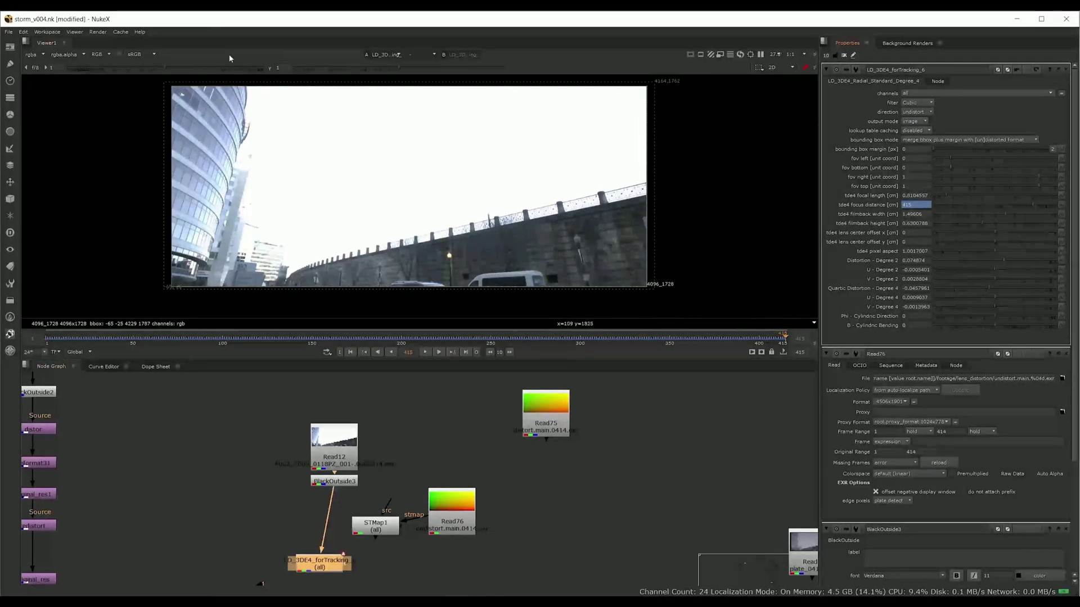
left_click_drag(321, 565, 225, 522)
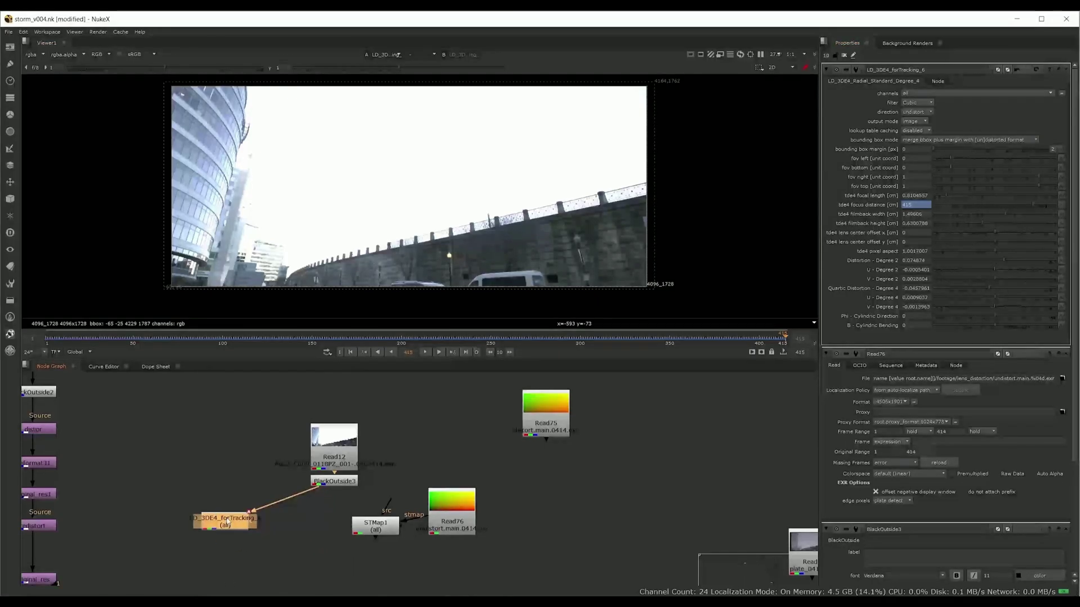
key("ctrl+d")
left_click_drag(376, 528, 382, 538)
left_click_drag(247, 525, 333, 483)
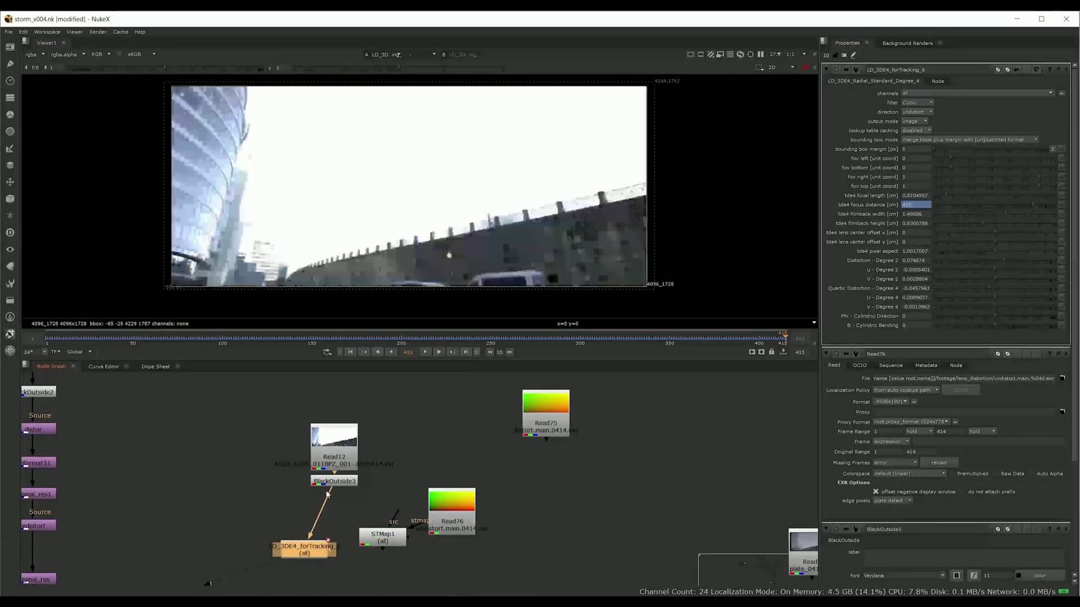
left_click_drag(316, 548, 328, 551)
left_click(340, 565)
left_click(330, 551)
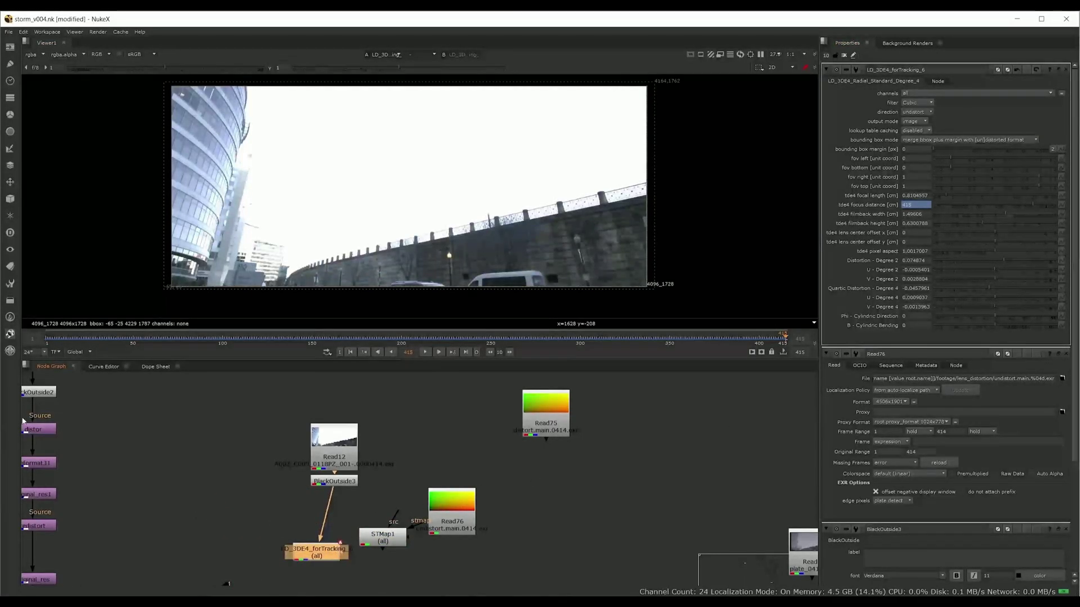
Delete the LD_3DE4_forTracking_6 node and reconnect STMap1 below BlackOutside3, viewing the STMap output.
scroll(137, 471, "down", 5)
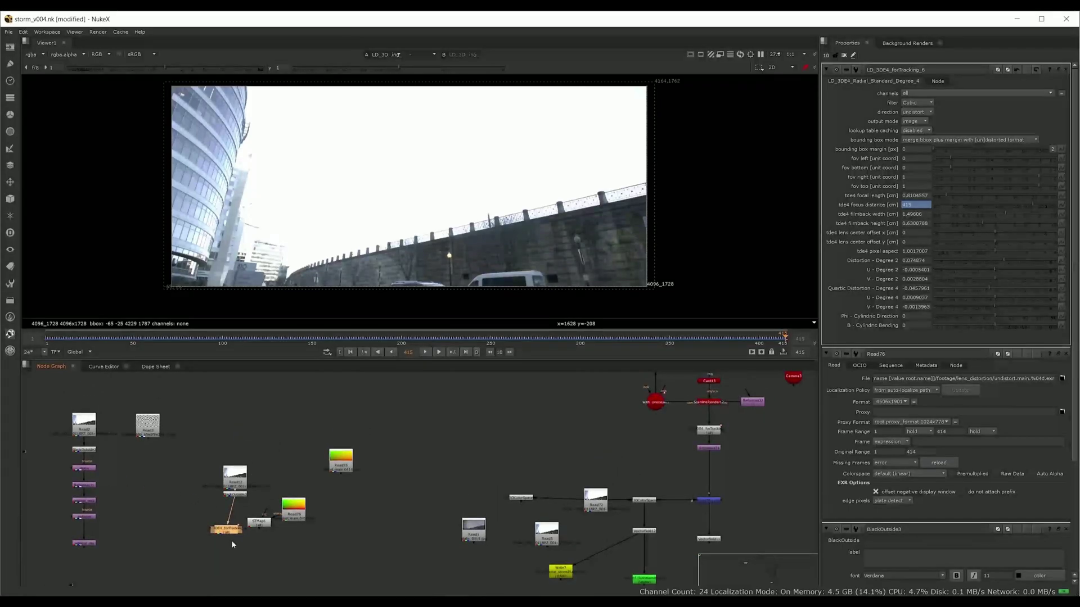
key("Delete")
scroll(250, 528, "up", 5)
left_click_drag(271, 522, 203, 445)
left_click_drag(197, 523, 215, 492)
key("1")
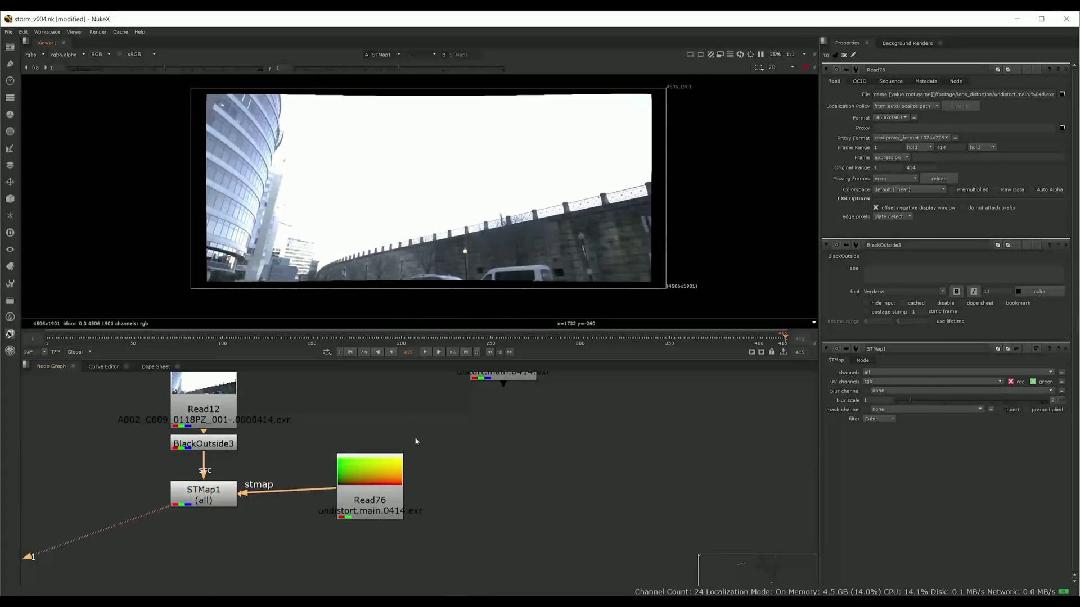
Move the Read75 distort map below STMap1, on the opposite side from Read76, and adjust Read76's position.
scroll(365, 494, "down", 3)
left_click_drag(366, 494, 383, 516)
left_click(413, 517)
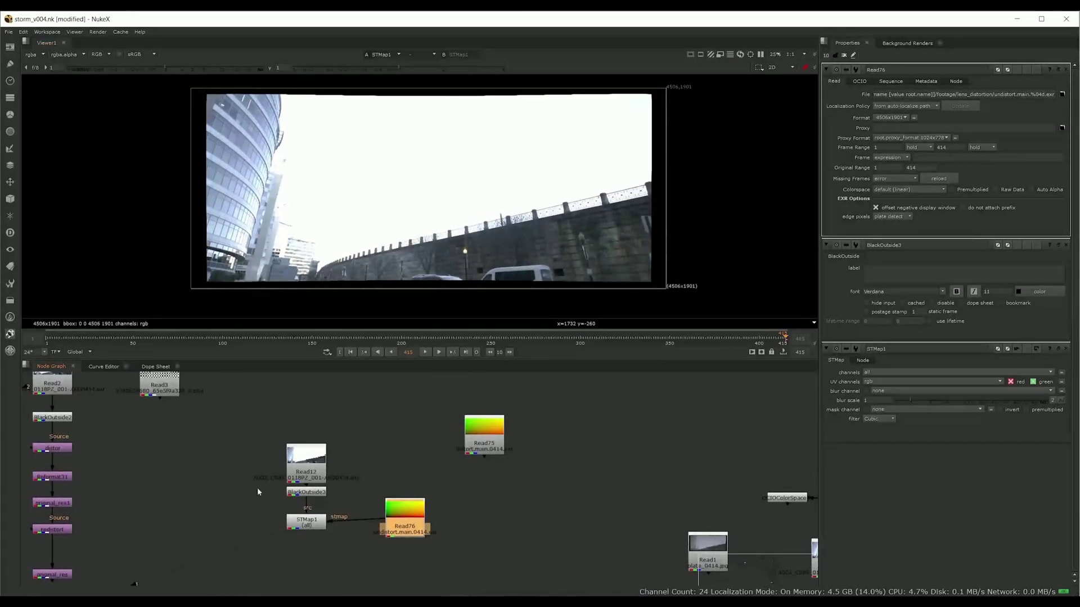
left_click_drag(498, 434, 257, 575)
left_click_drag(364, 563, 355, 471)
left_click_drag(396, 434, 390, 447)
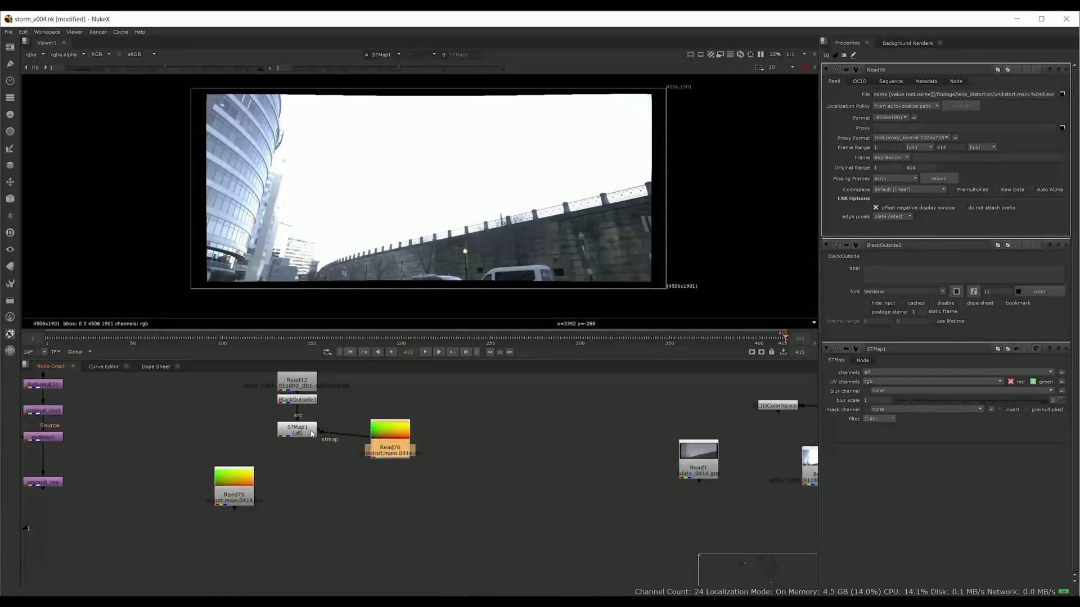
Duplicate STMap1 and place the copy beside the Read75 distort map.
left_click(298, 431)
left_click(234, 487)
scroll(234, 483, "up", 4)
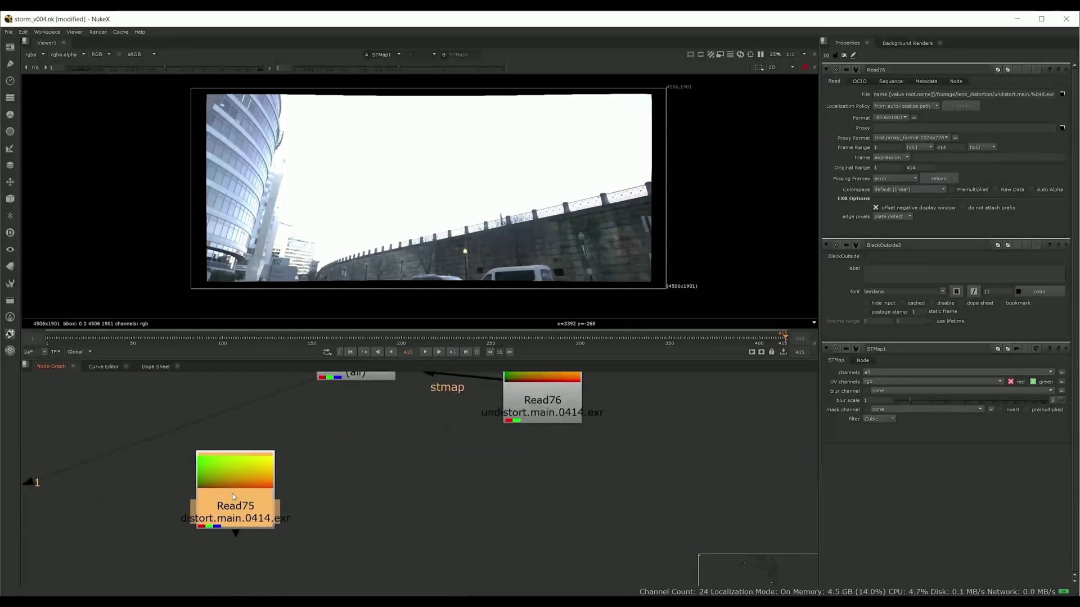
left_click_drag(303, 478, 281, 499)
left_click(335, 397)
key("ctrl+c")
left_click(345, 508)
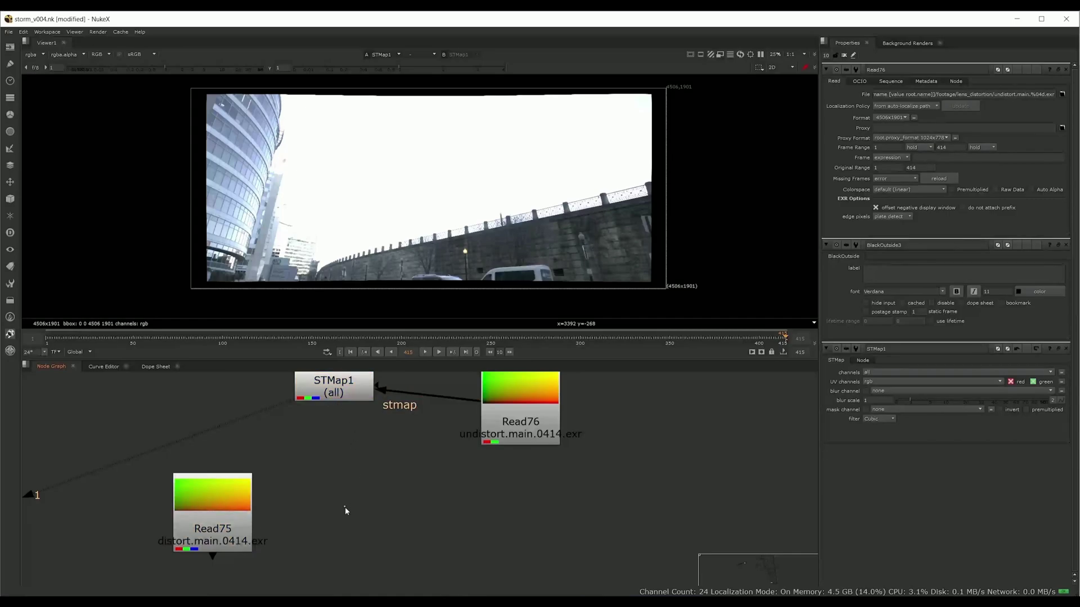
key("ctrl+v")
left_click_drag(346, 512, 340, 519)
Connect the copied STMap's stmap input to Read75 and its src input to STMap1, then view it and open its properties.
left_click_drag(320, 483, 230, 519)
left_click_drag(365, 483, 334, 394)
left_click_drag(356, 519, 332, 558)
key("1")
double_click(350, 510)
View the original Read12 plate and examine its right edge up close for comparison with the redistorted result.
scroll(329, 574, "down", 5)
left_click(320, 458)
key("1")
left_click(361, 547)
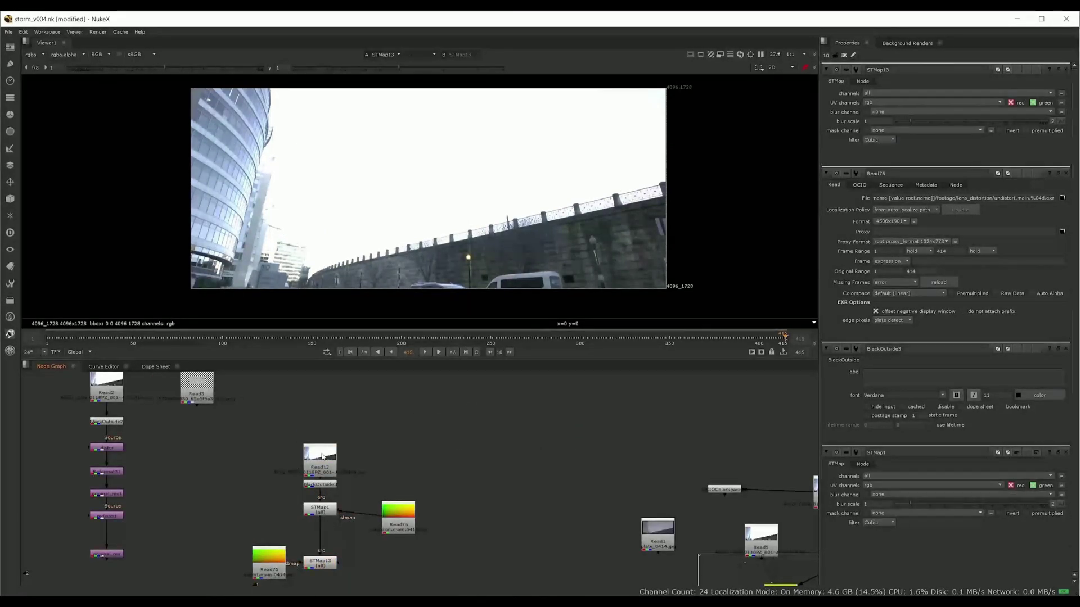
scroll(613, 244, "up", 3)
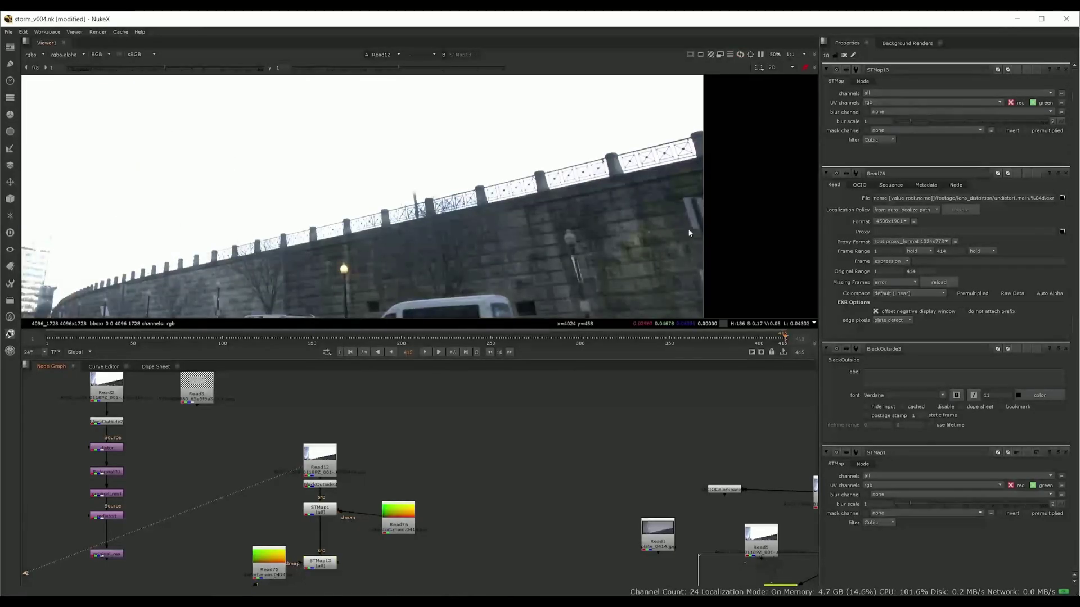
Select the whole Read12 STMap branch and move it farther away from the Read2 branch.
left_click_drag(351, 531, 419, 477)
left_click(423, 480)
scroll(432, 491, "down", 3)
left_click_drag(459, 426, 313, 557)
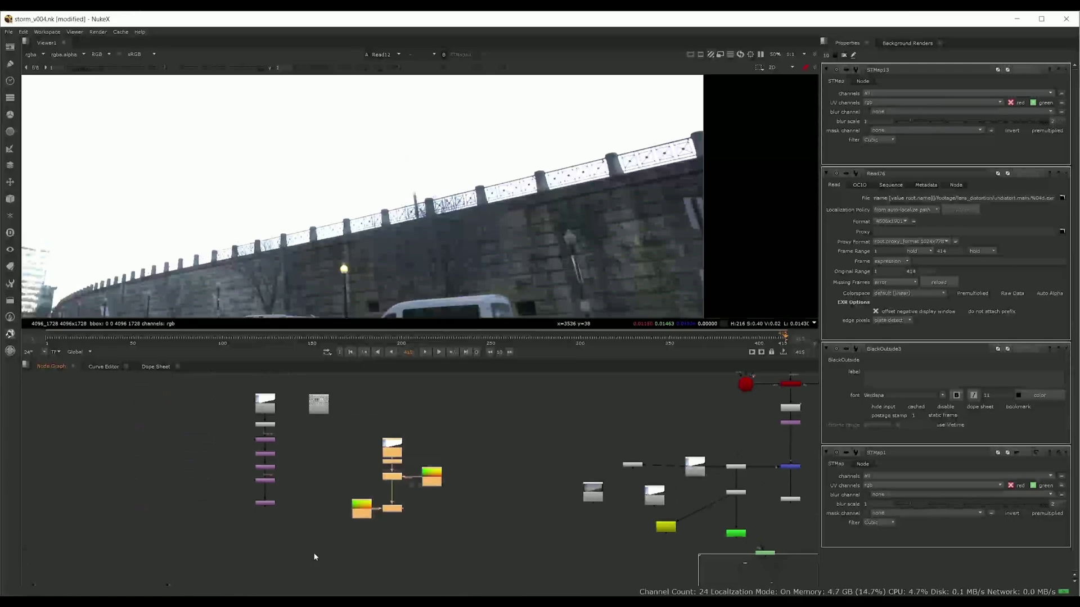
left_click_drag(421, 464, 389, 484)
left_click_drag(593, 462, 619, 464)
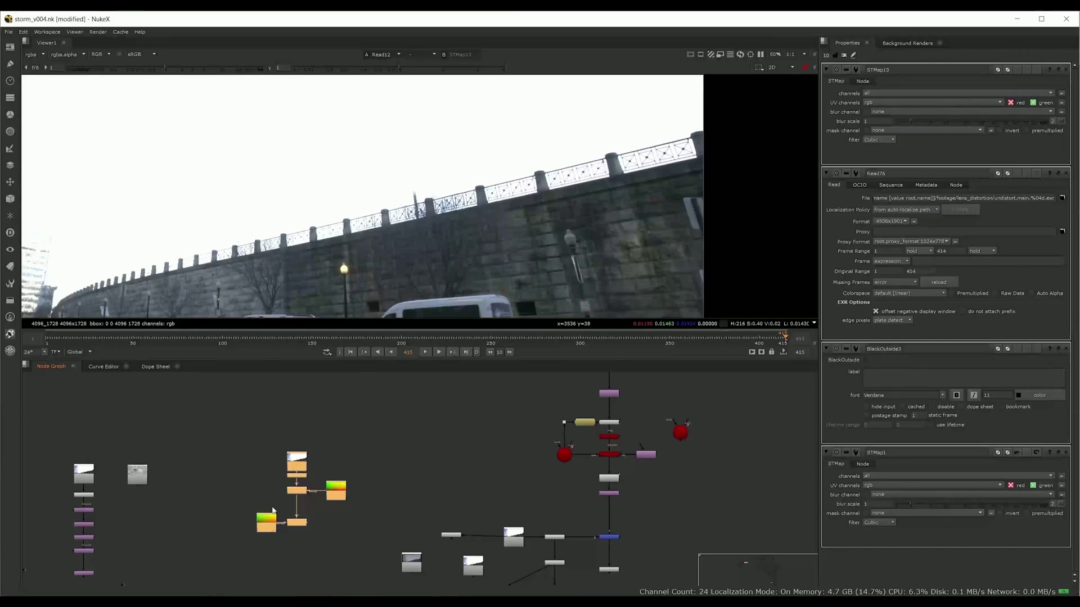
Move the Read3 checkerboard to the other side of the Read2 branch.
left_click_drag(99, 443, 143, 536)
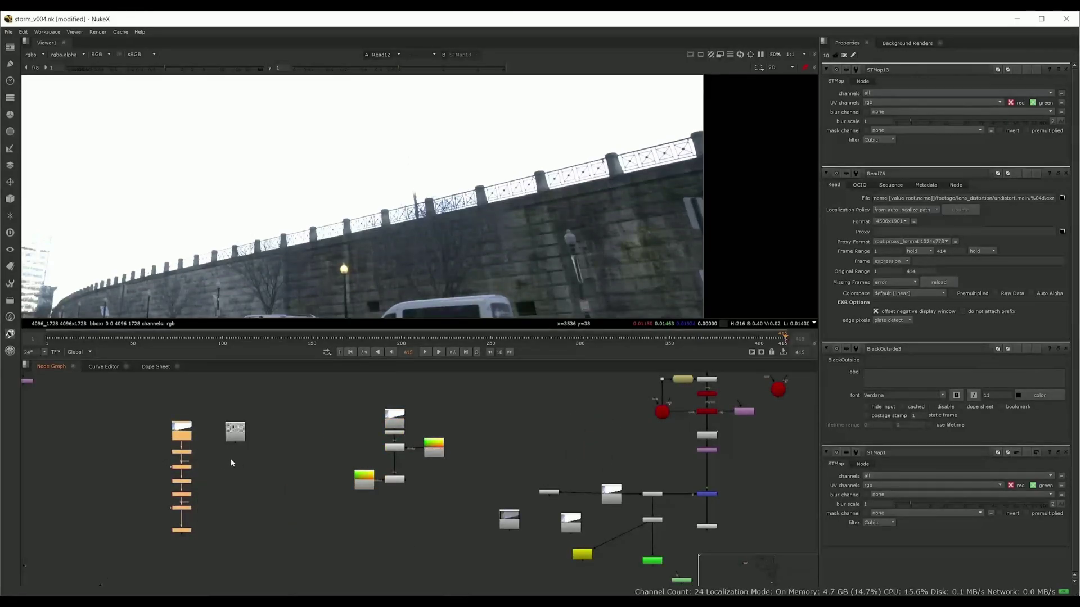
left_click(238, 430)
scroll(558, 443, "up", 5)
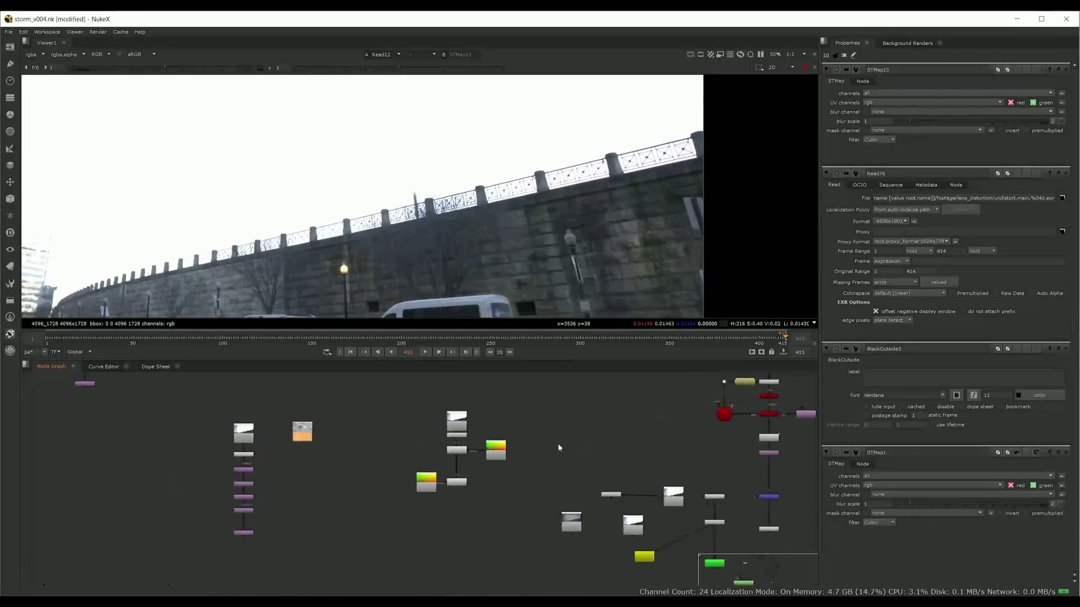
scroll(500, 462, "down", 3)
left_click_drag(203, 462, 291, 450)
scroll(291, 450, "up", 2)
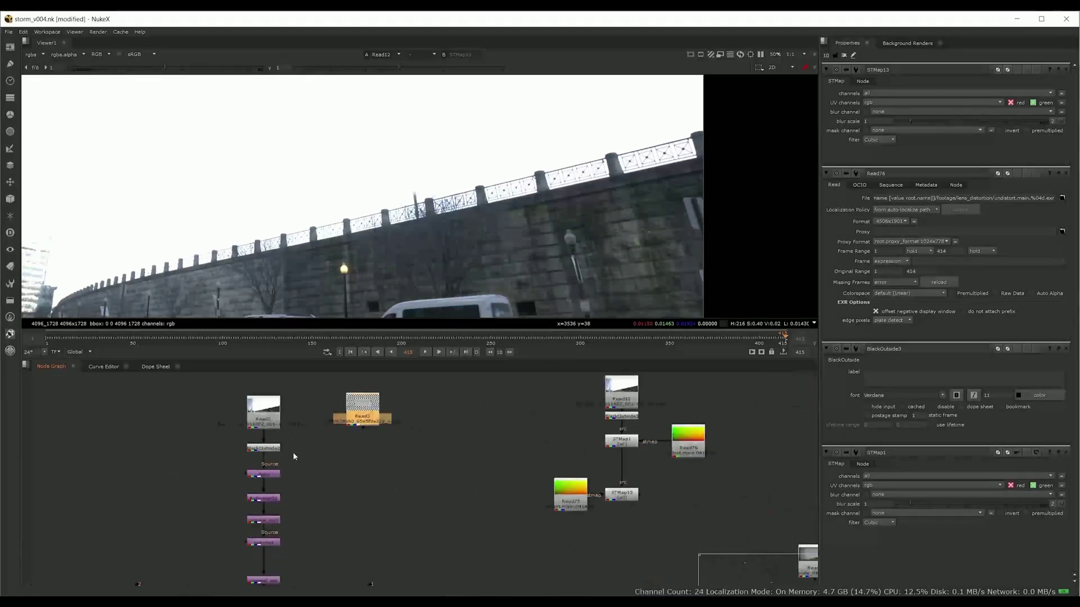
left_click_drag(360, 417, 175, 417)
left_click_drag(297, 441, 406, 423)
scroll(406, 423, "down", 2)
left_click_drag(307, 415, 287, 419)
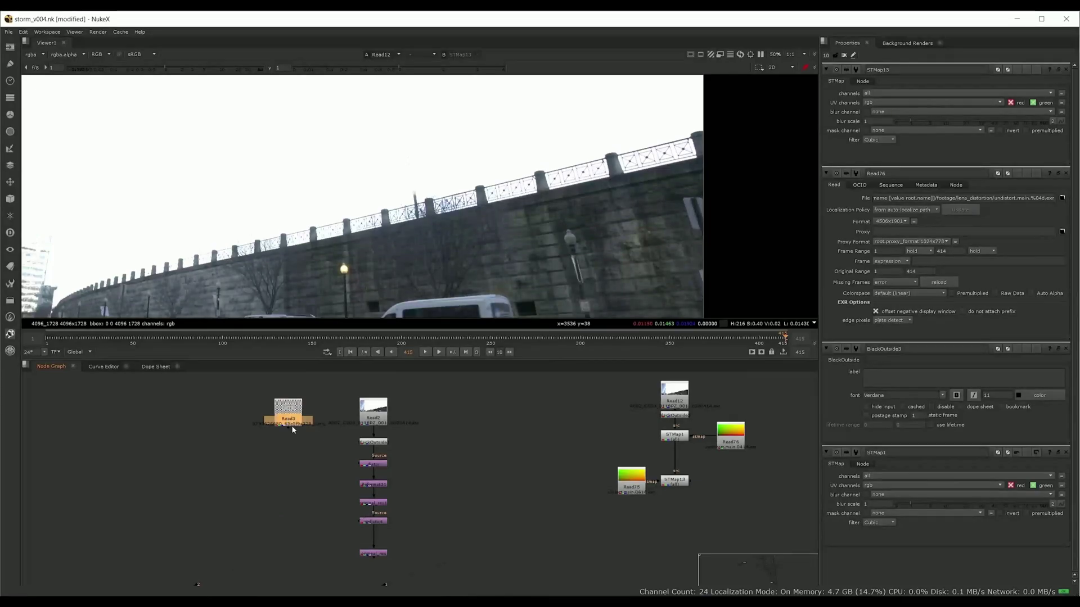
Space the Read75 distort map farther from STMap13 in the Read12 branch.
left_click_drag(635, 480, 608, 480)
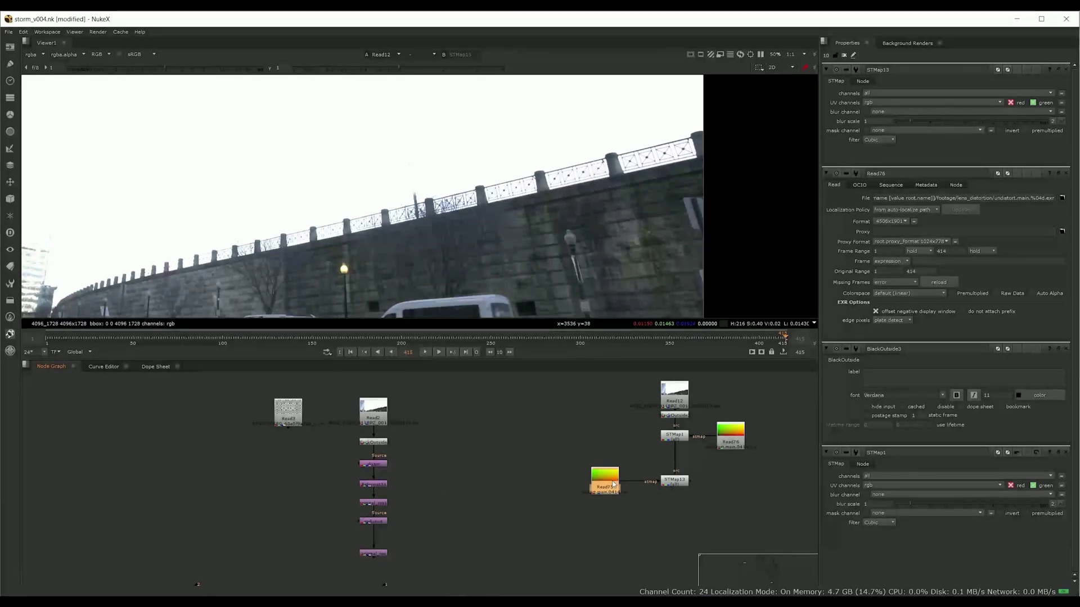
scroll(697, 445, "up", 4)
left_click_drag(689, 439, 624, 479)
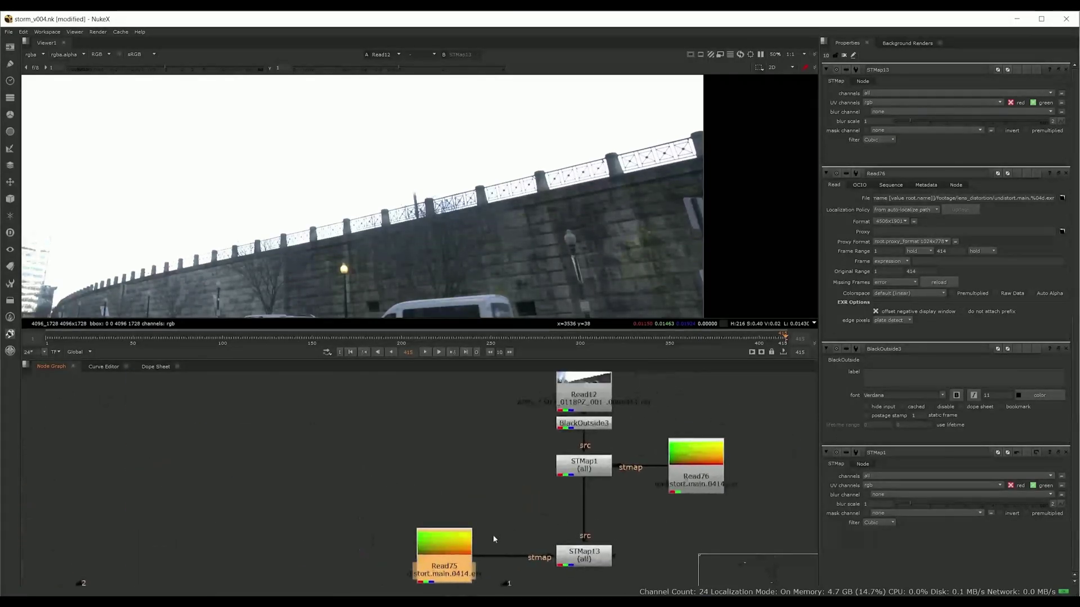
scroll(455, 559, "down", 3)
left_click_drag(451, 530, 612, 479)
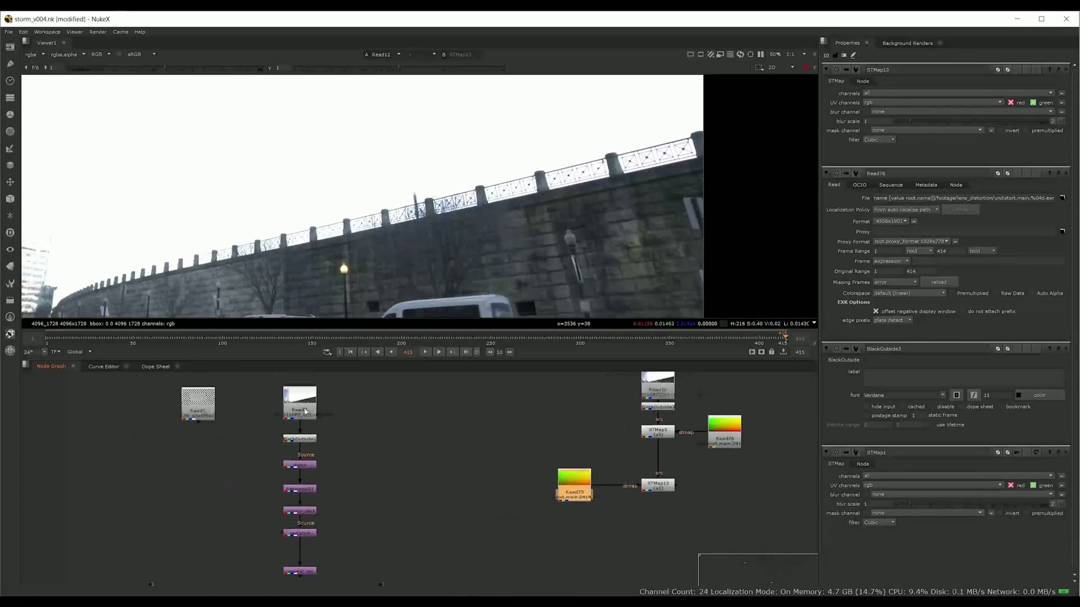
Duplicate the Read2 plate and arrange the copy beside the Read3 checkerboard, viewing the checkerboard.
left_click(300, 405)
key("ctrl+v")
left_click_drag(370, 403, 410, 404)
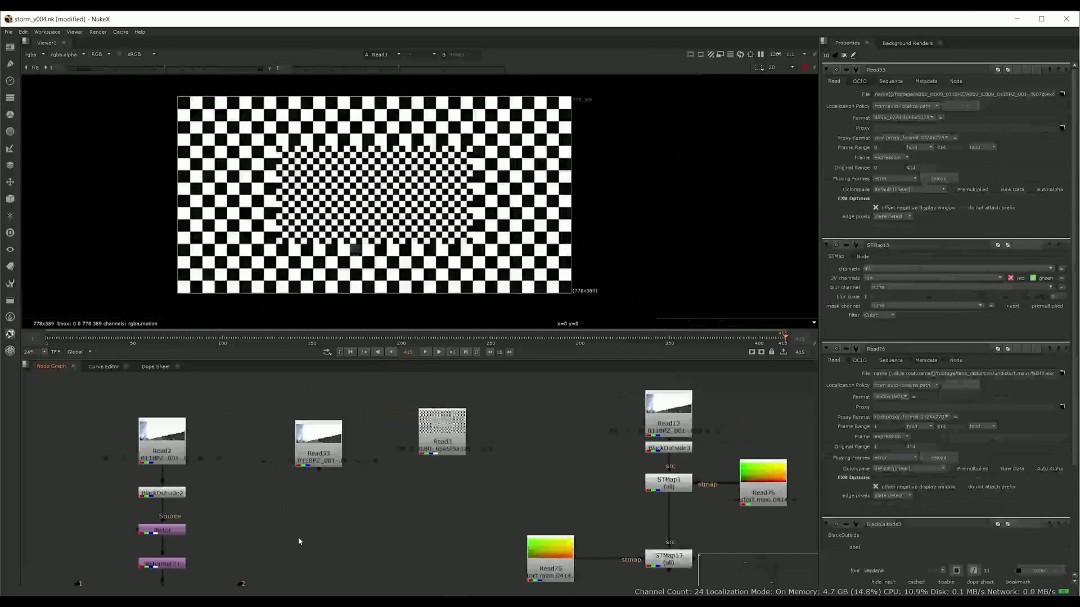
Add an unconnected LensDistortion node and place it below the copied Read33 plate.
key("Tab")
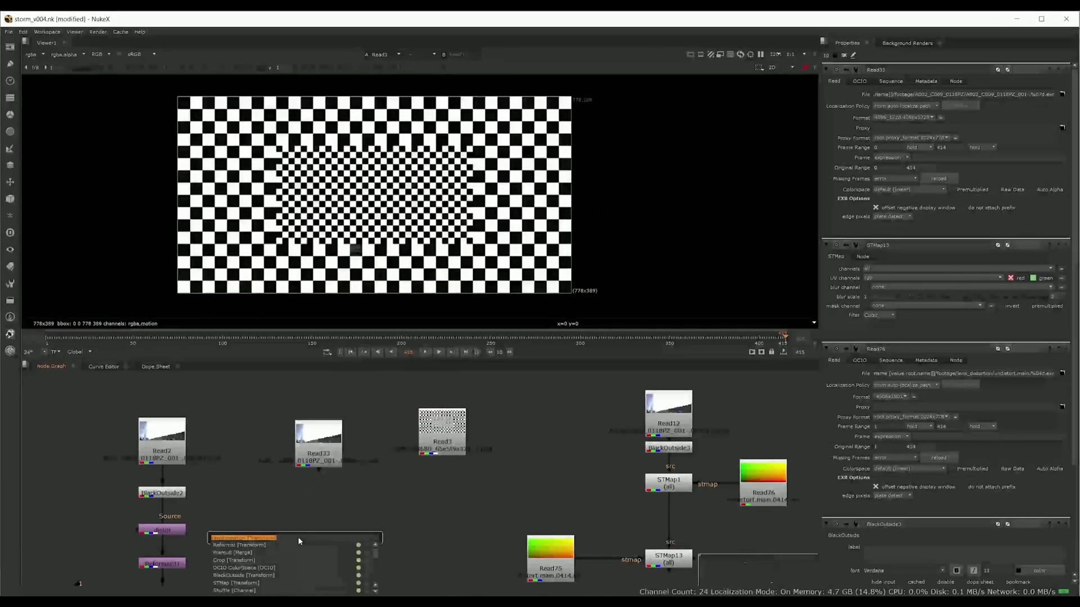
type("len")
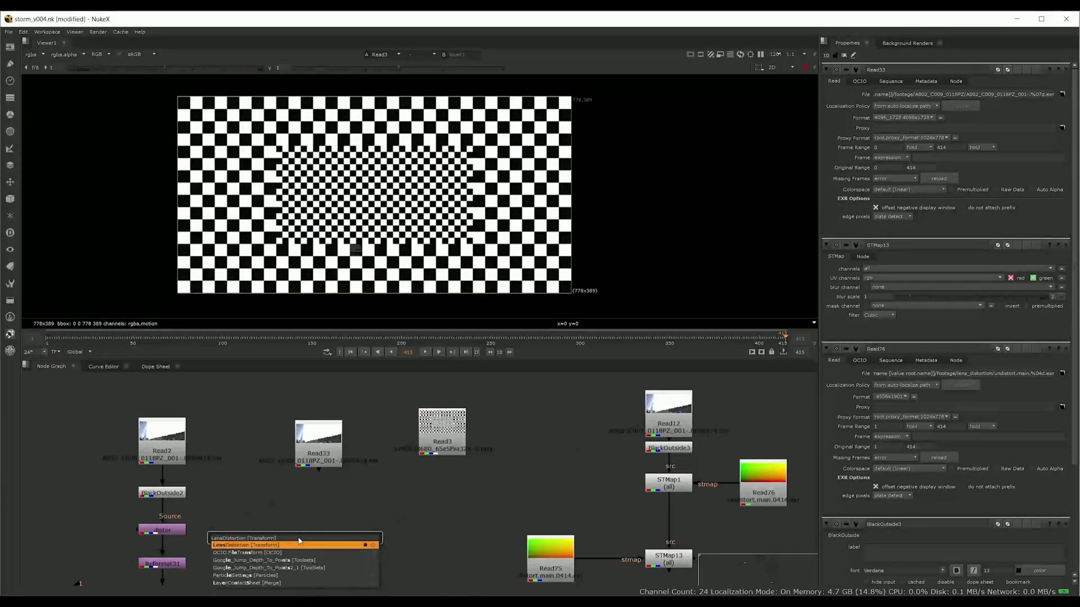
key("Return")
left_click_drag(334, 487, 284, 525)
left_click_drag(326, 461, 286, 508)
left_click(356, 511)
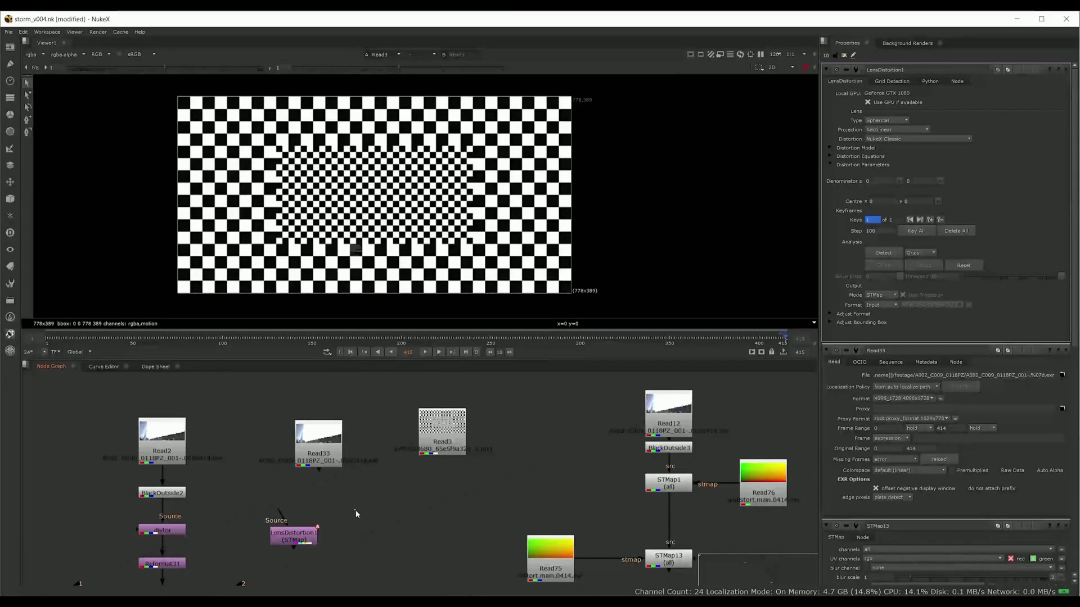
left_click_drag(382, 481, 379, 446)
left_click_drag(292, 499, 279, 495)
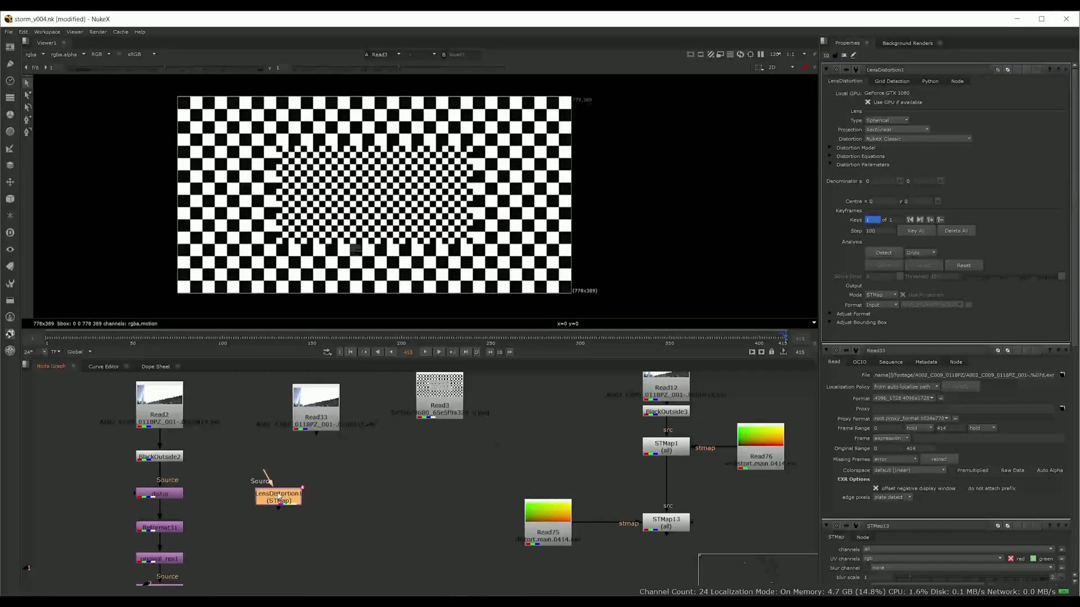
Update the list of all available plugins.
left_click(13, 307)
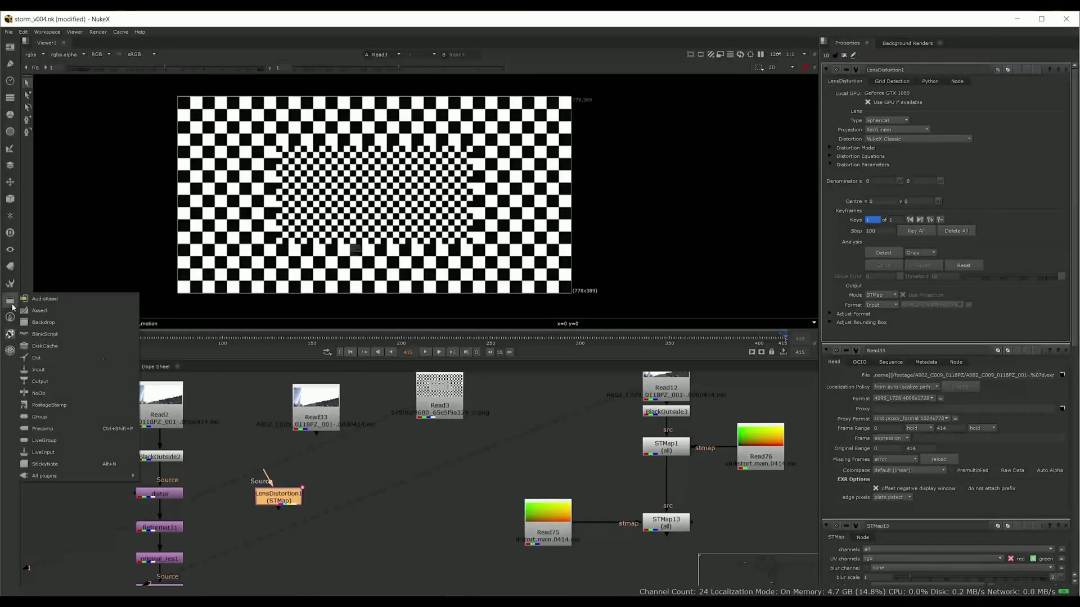
left_click(12, 305)
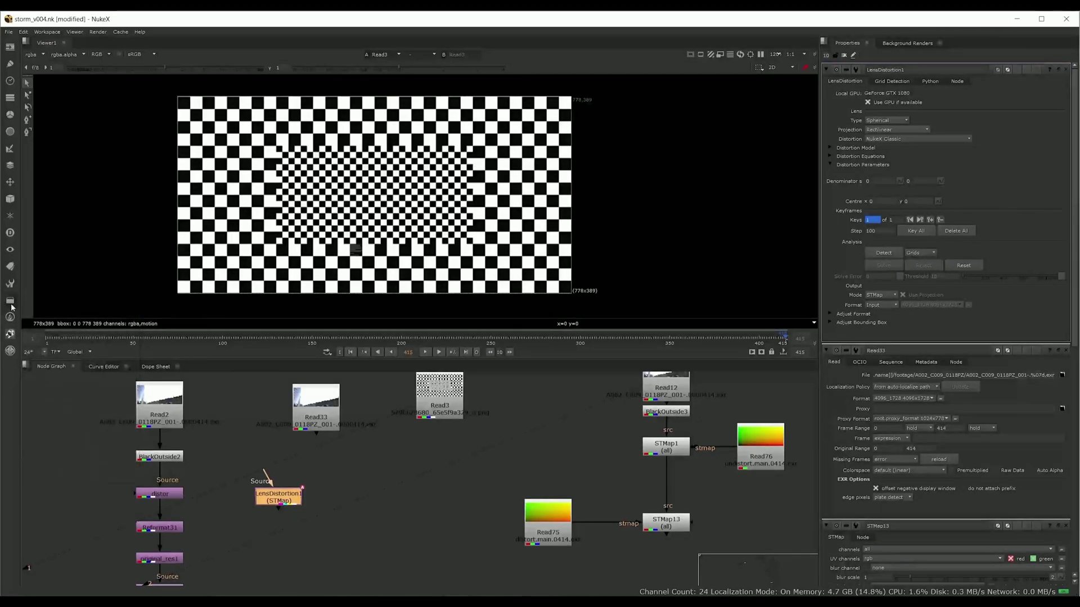
left_click(12, 306)
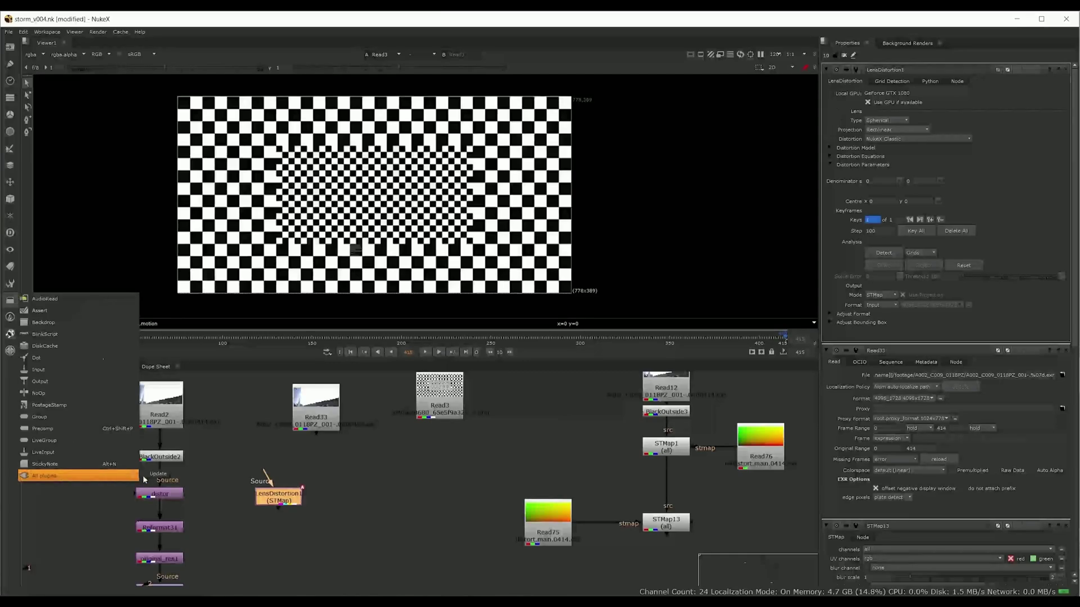
left_click(161, 477)
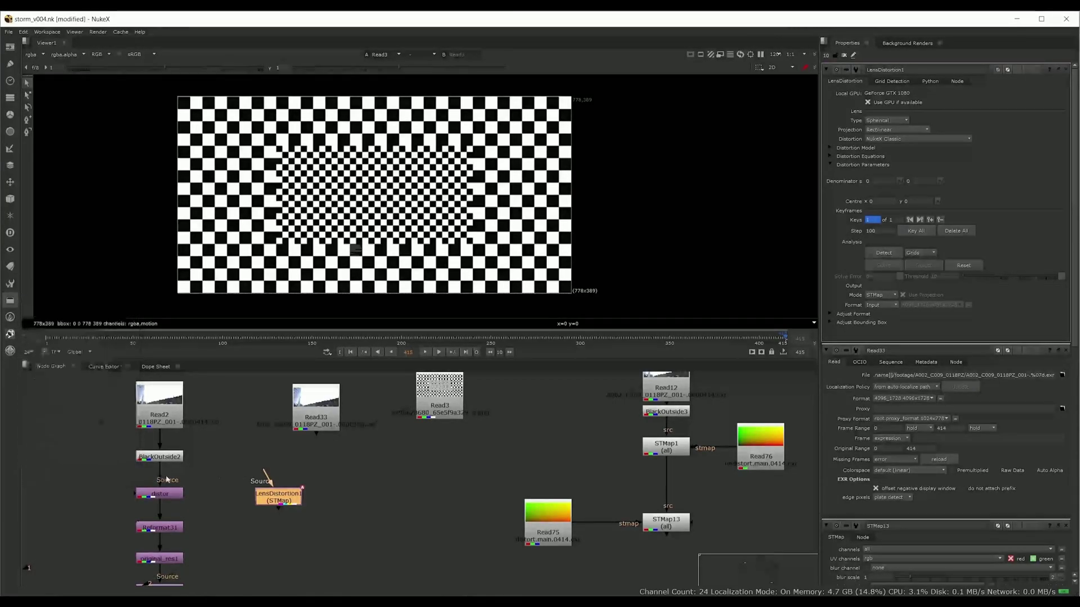
Add an unconnected legacy LensDistortion node and place it in the empty space below the Read3 checkerboard.
left_click(350, 477)
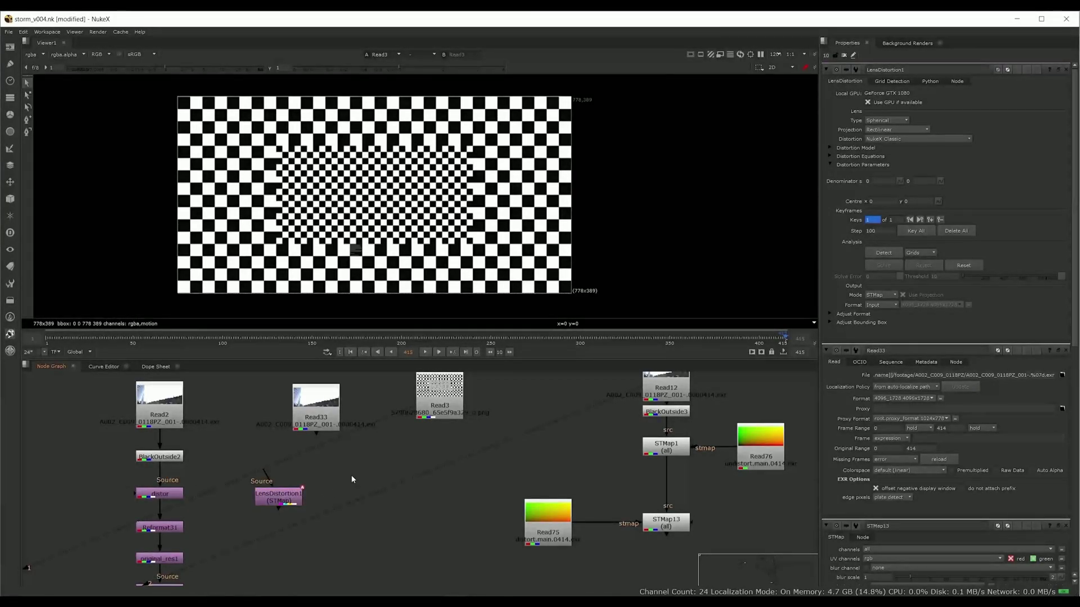
key("Tab")
type("leg")
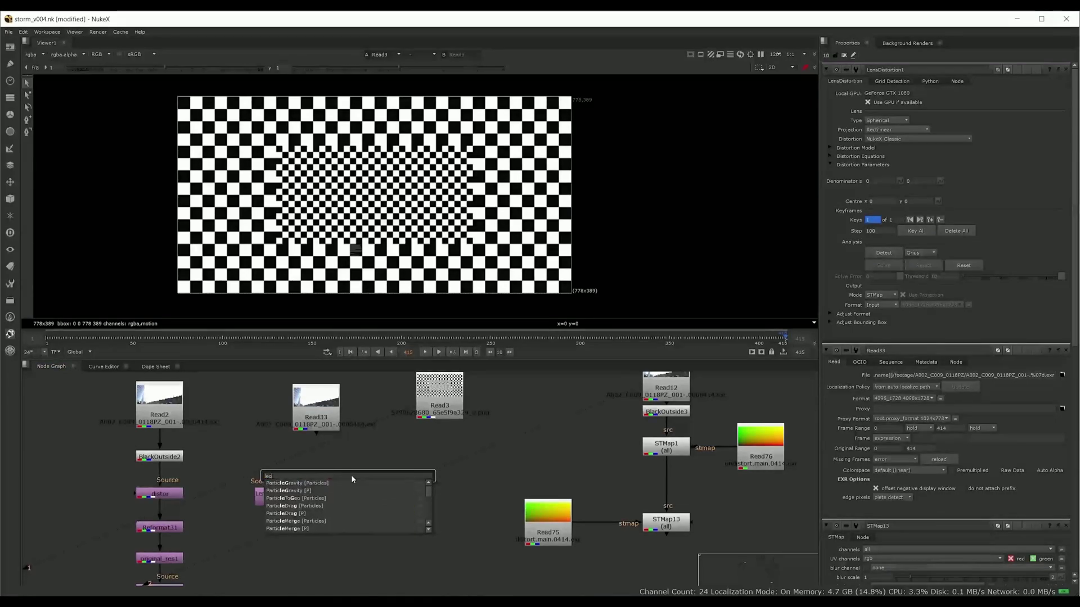
key("BackSpace")
type("ns")
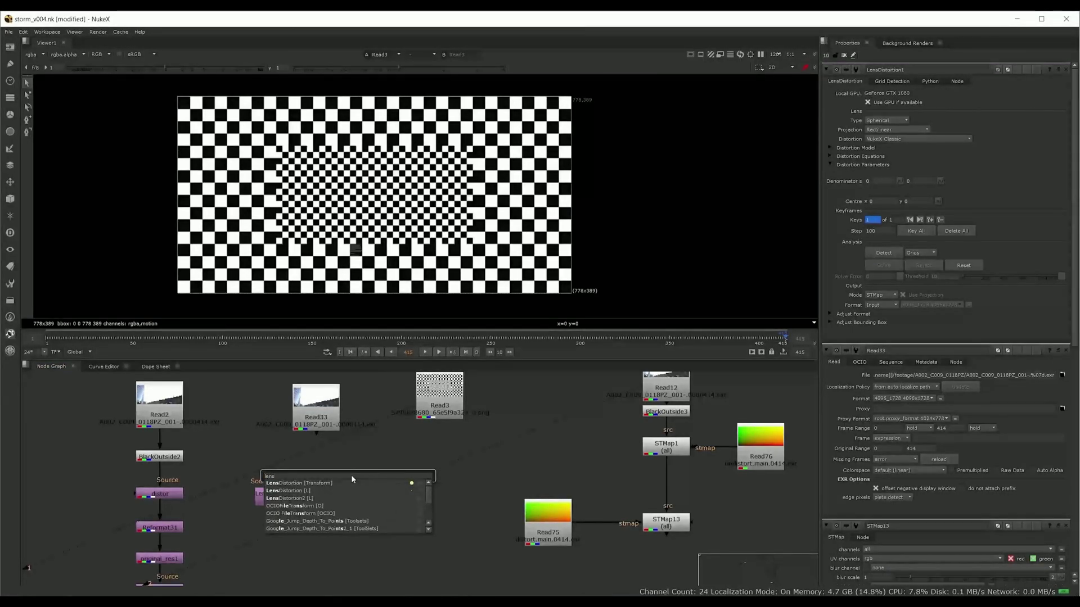
key("Down")
key("Return")
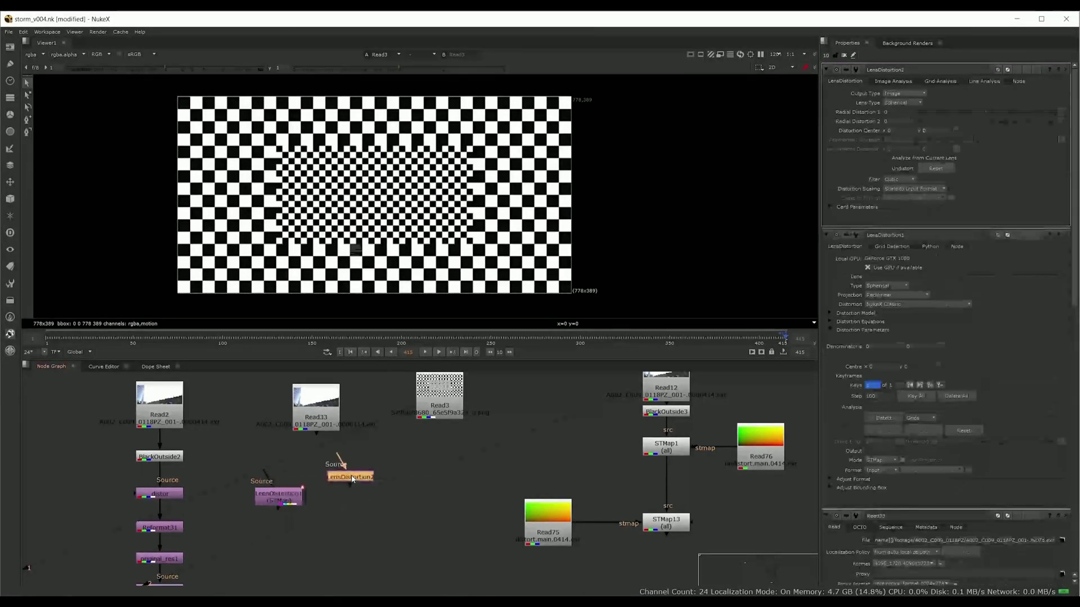
left_click_drag(351, 475, 431, 471)
scroll(366, 479, "up", 3)
scroll(430, 470, "down", 5)
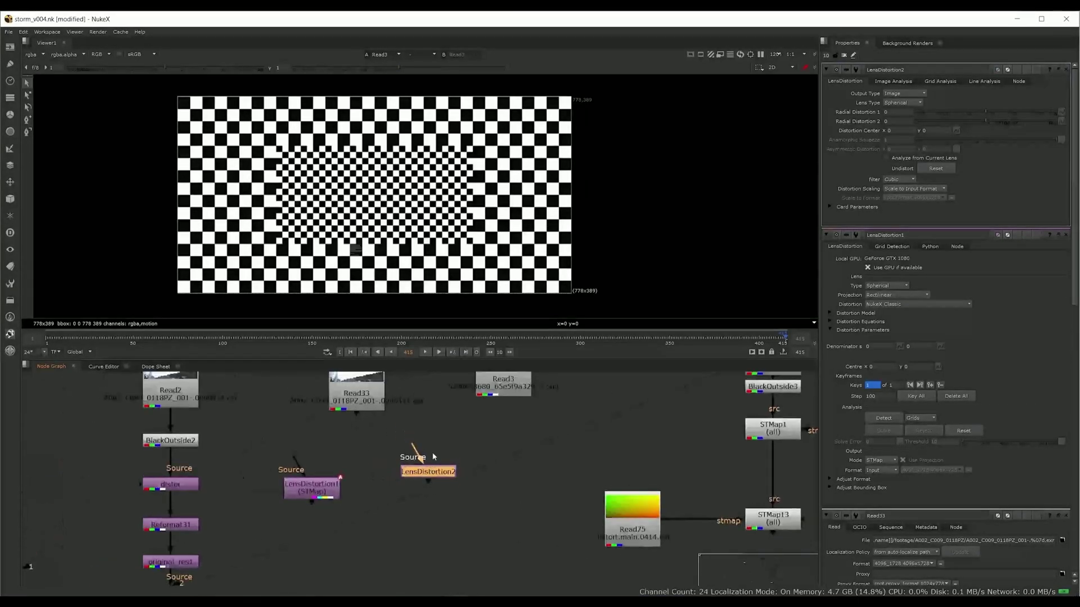
Compare the LensDistortion1 settings with the image, grid and line analysis options of LensDistortion2.
left_click(281, 512)
double_click(281, 513)
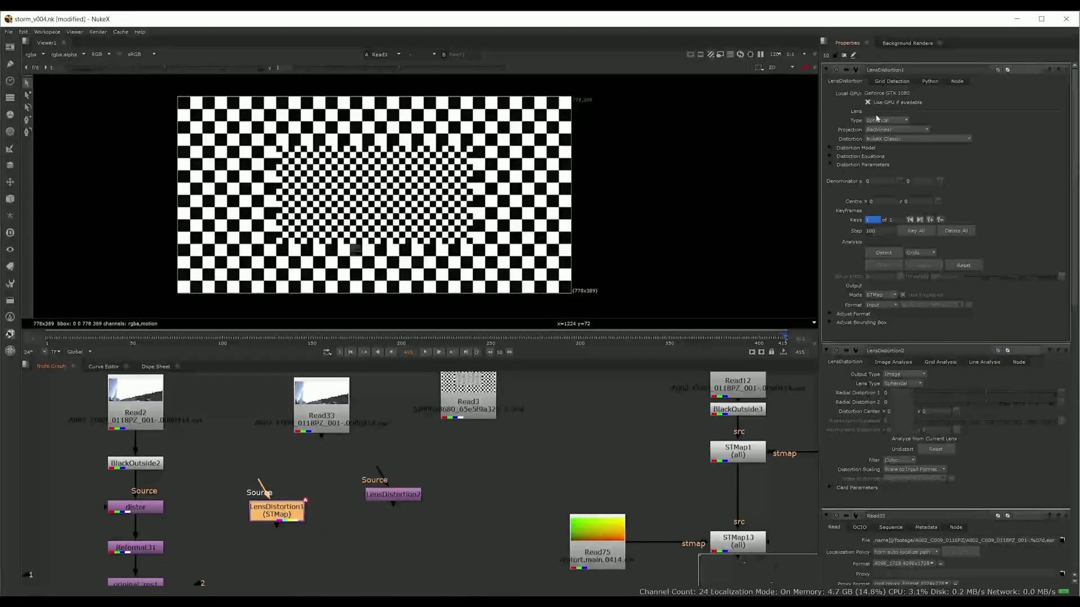
left_click_drag(387, 497, 384, 490)
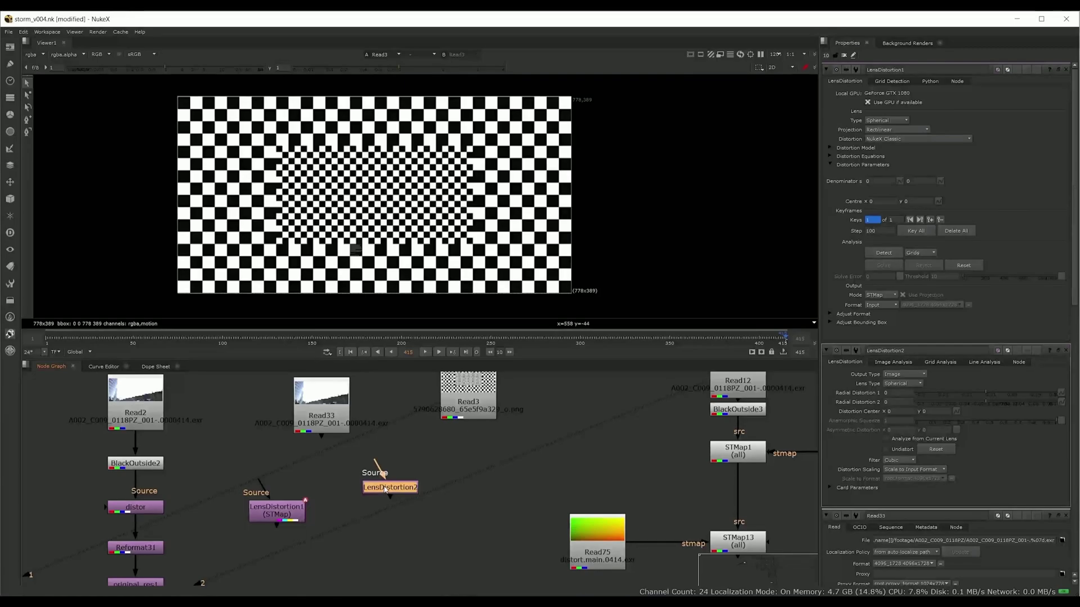
double_click(385, 489)
left_click(893, 81)
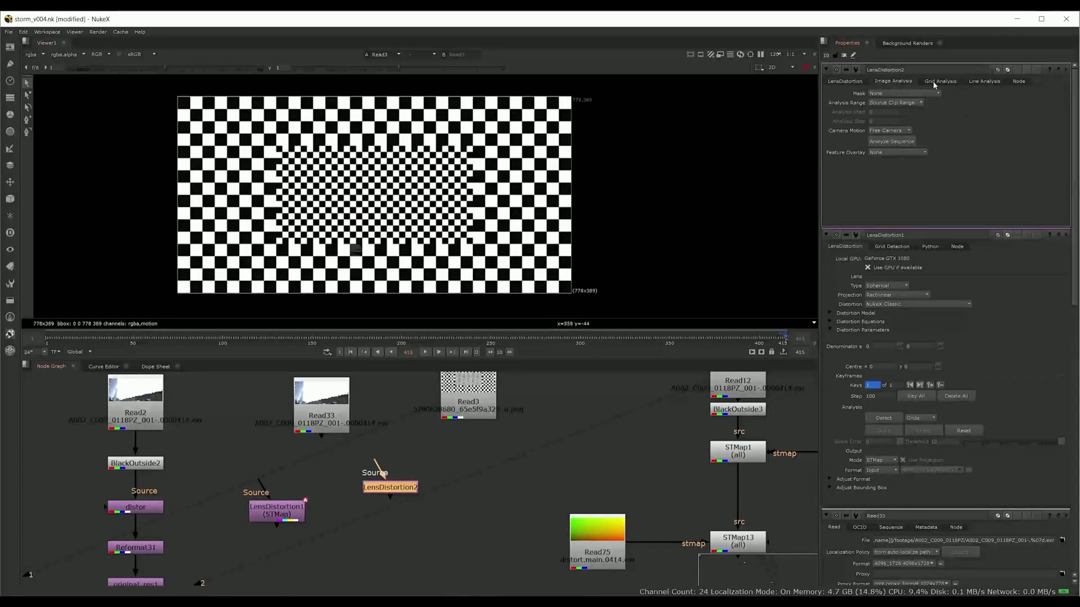
left_click(940, 81)
left_click(984, 81)
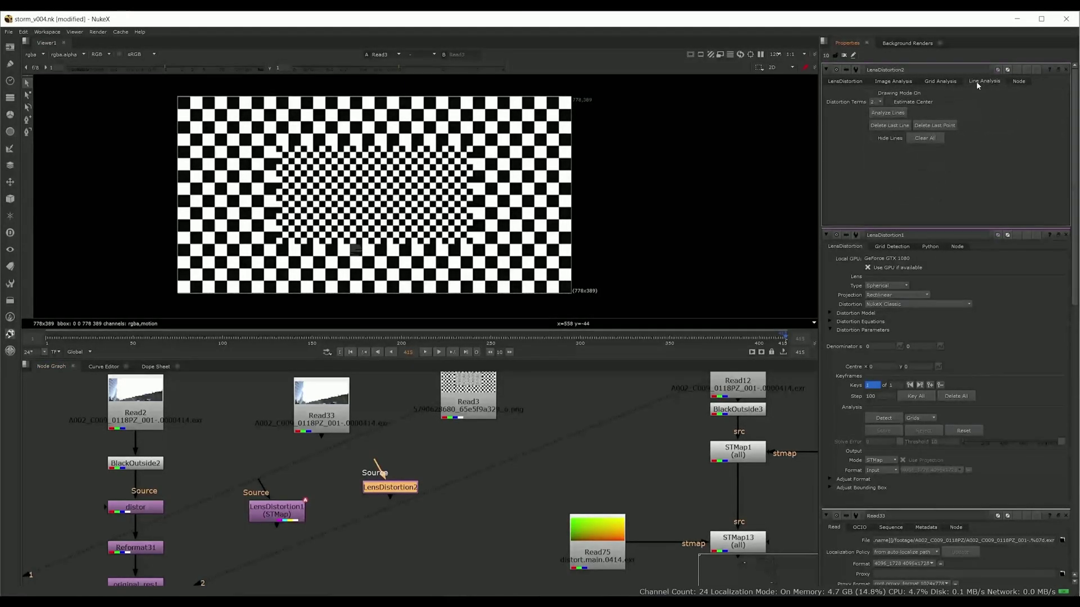
double_click(301, 512)
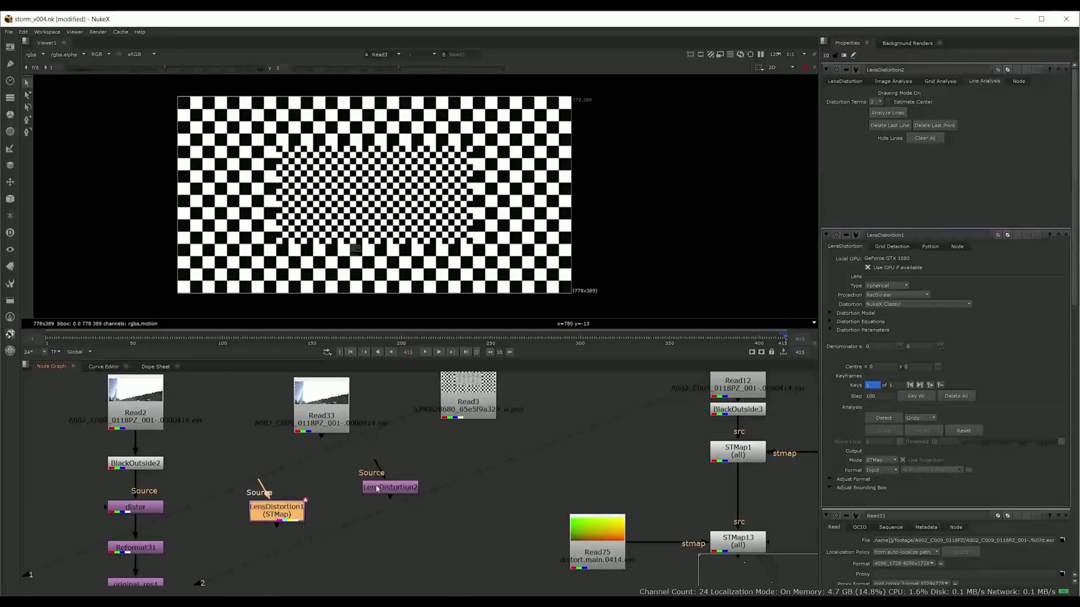
Connect LensDistortion2 to the Read3 checkerboard, align the two nodes and show the grid analysis settings.
left_click_drag(385, 489, 470, 519)
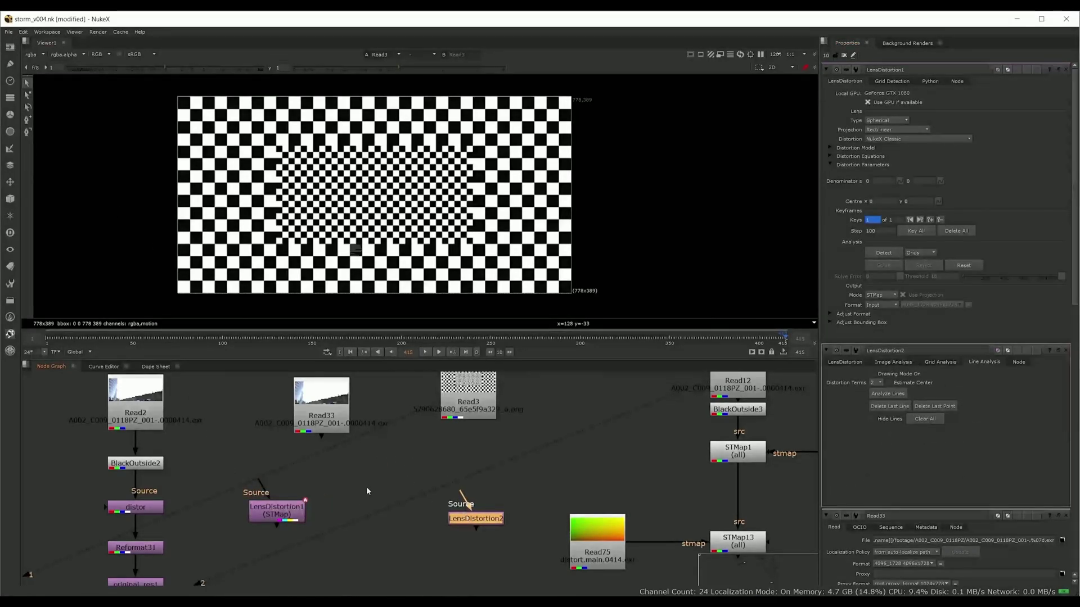
mouse_move(281, 510)
left_mouse_down()
mouse_move(267, 514)
mouse_move(280, 516)
mouse_move(303, 460)
mouse_move(279, 514)
mouse_move(296, 507)
mouse_move(281, 511)
left_mouse_up()
left_click_drag(473, 518, 441, 506)
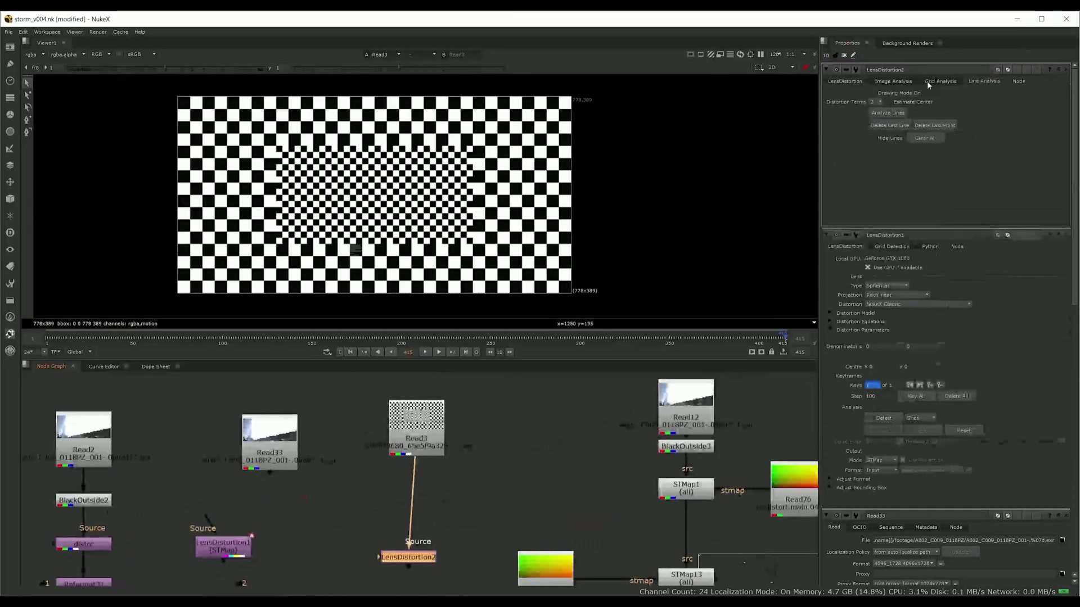
mouse_move(406, 421)
left_mouse_down()
mouse_move(407, 439)
mouse_move(404, 428)
left_mouse_up()
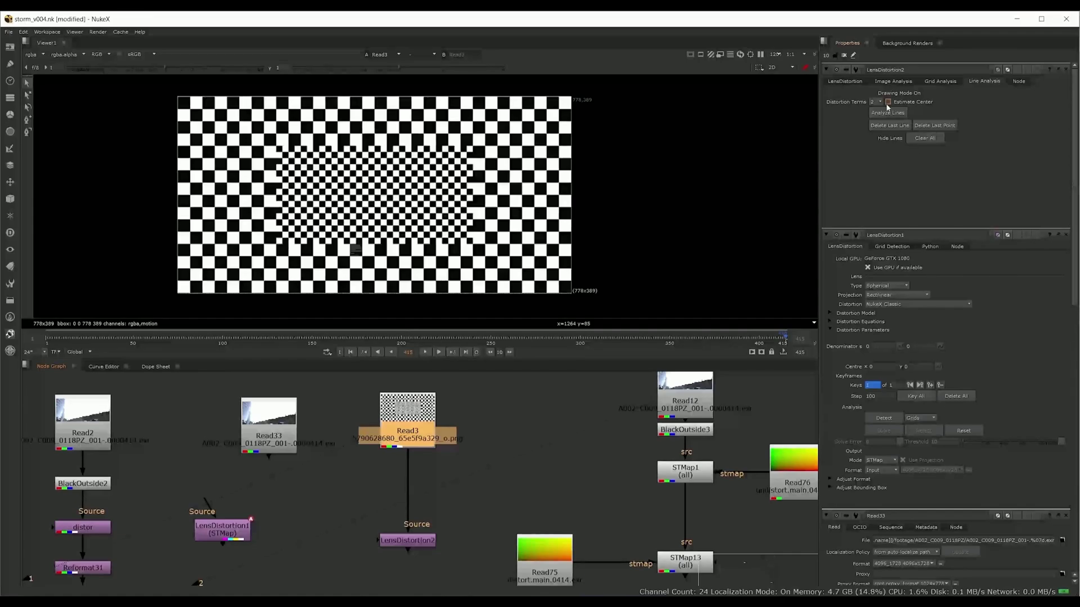
left_click(941, 81)
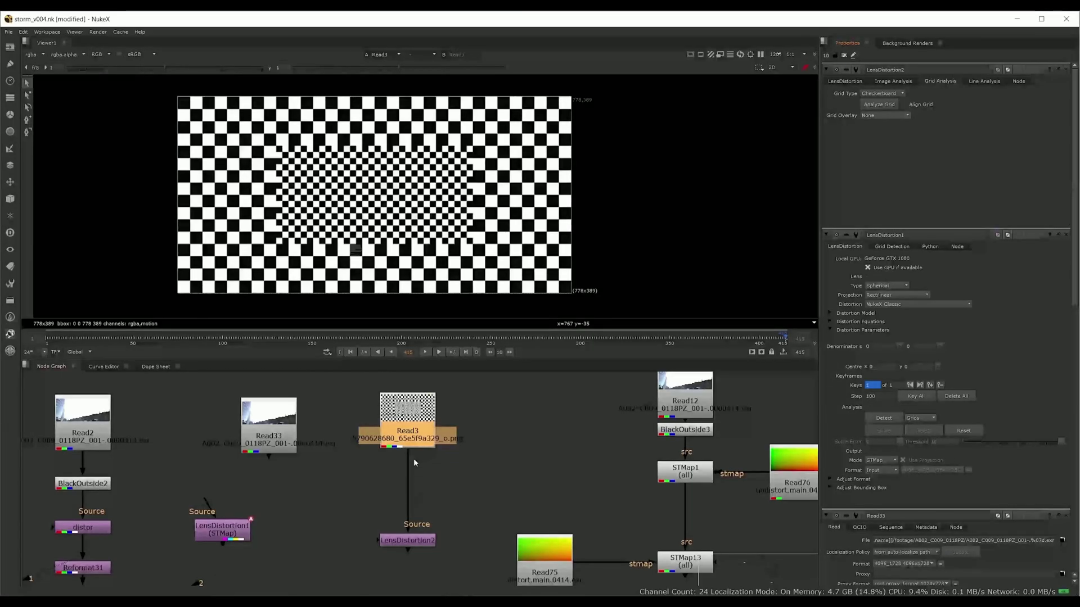
Connect LensDistortion2 to Read33, place it below that plate with LensDistortion1 moved aside, and view it with its line analysis settings open.
left_click_drag(269, 454, 395, 533)
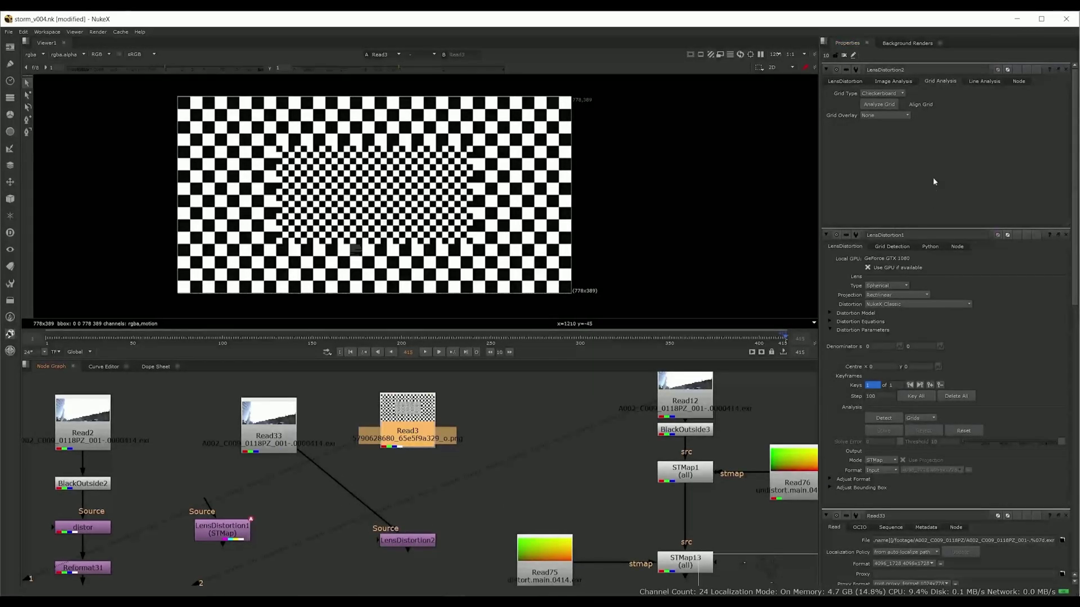
left_click(985, 84)
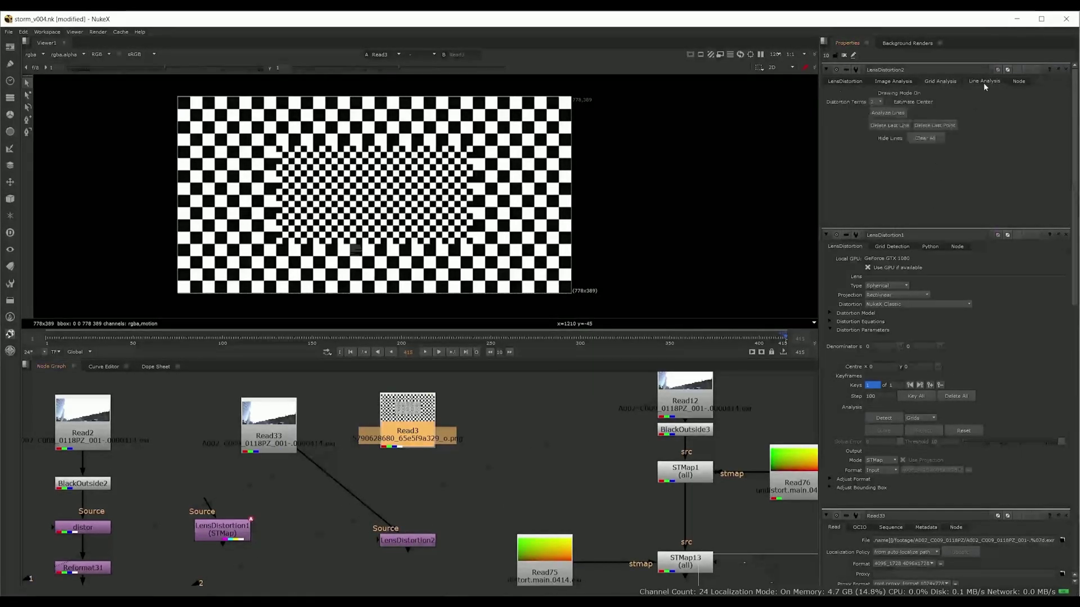
double_click(210, 534)
scroll(225, 523, "down", 2)
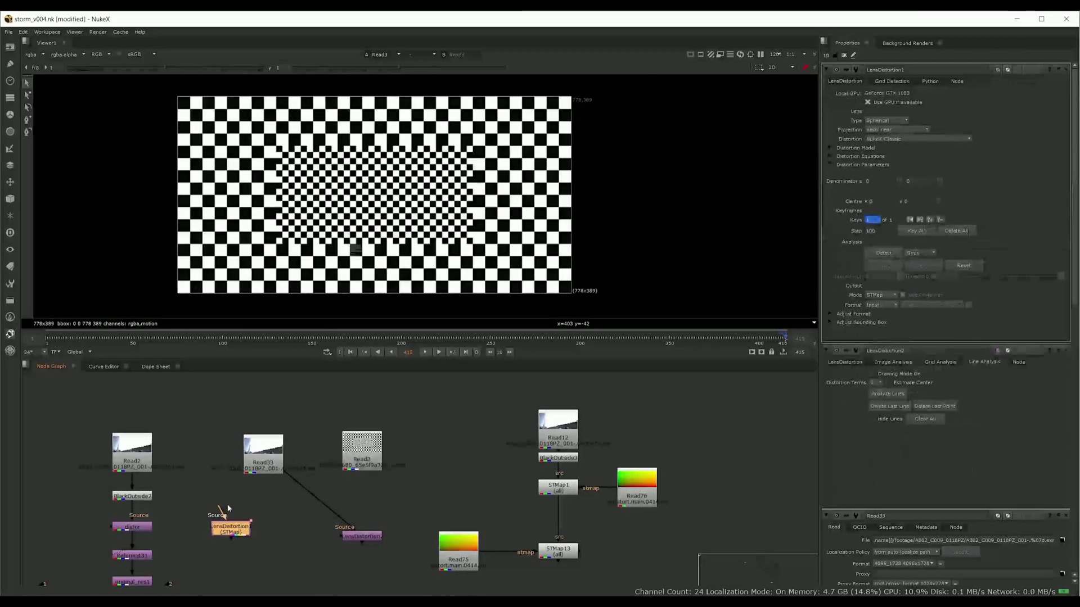
left_click_drag(231, 528, 205, 397)
left_click_drag(357, 535, 260, 523)
key("1")
double_click(259, 517)
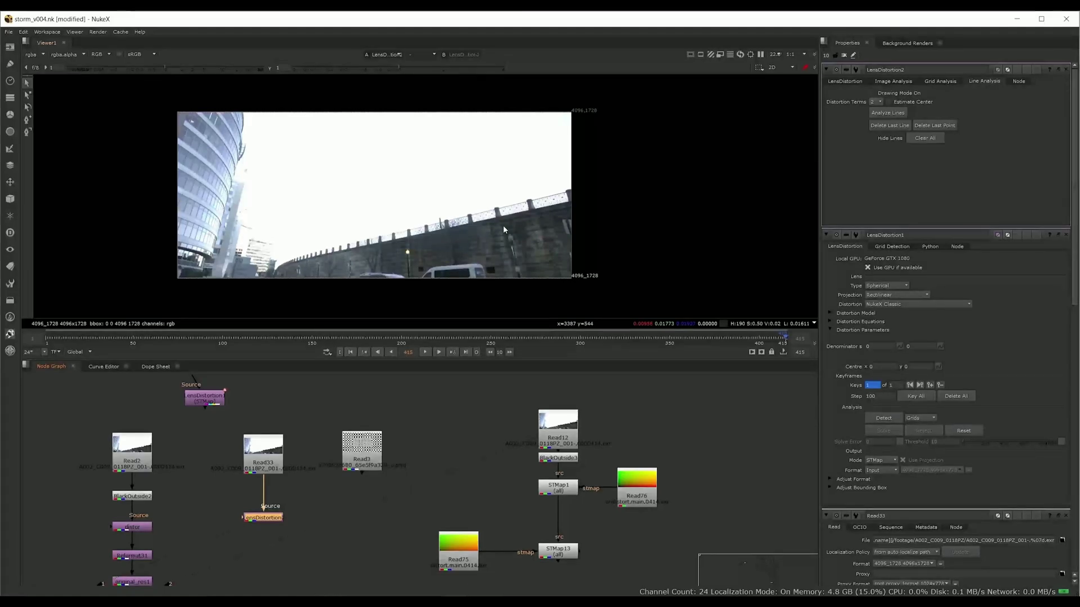
Turn on line drawing mode and draw an analysis line along the base of the railing on the stone wall.
left_click_drag(498, 228, 522, 230)
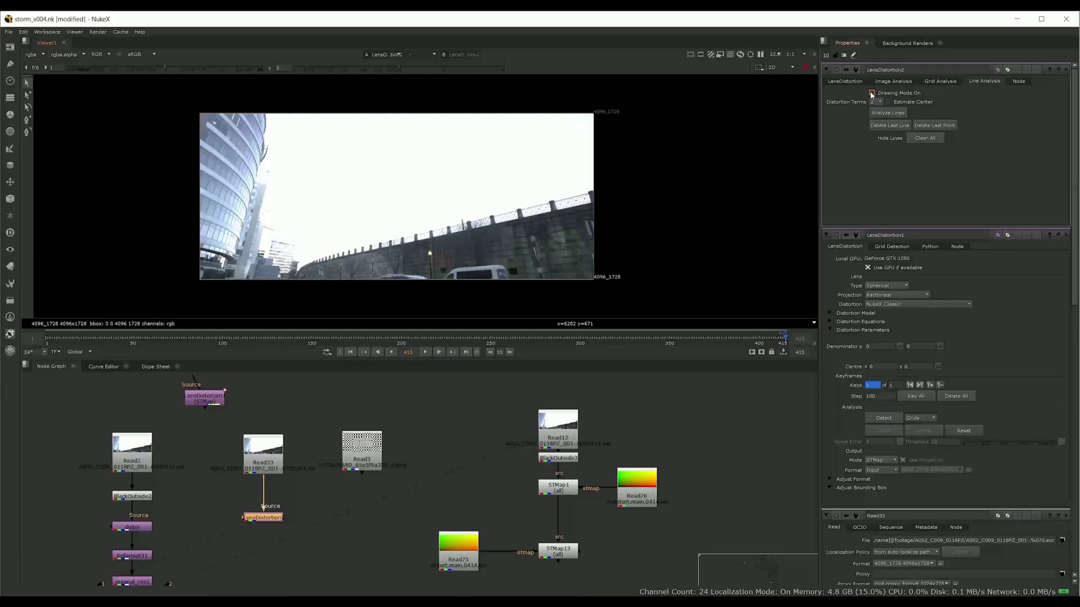
scroll(631, 192, "up", 4)
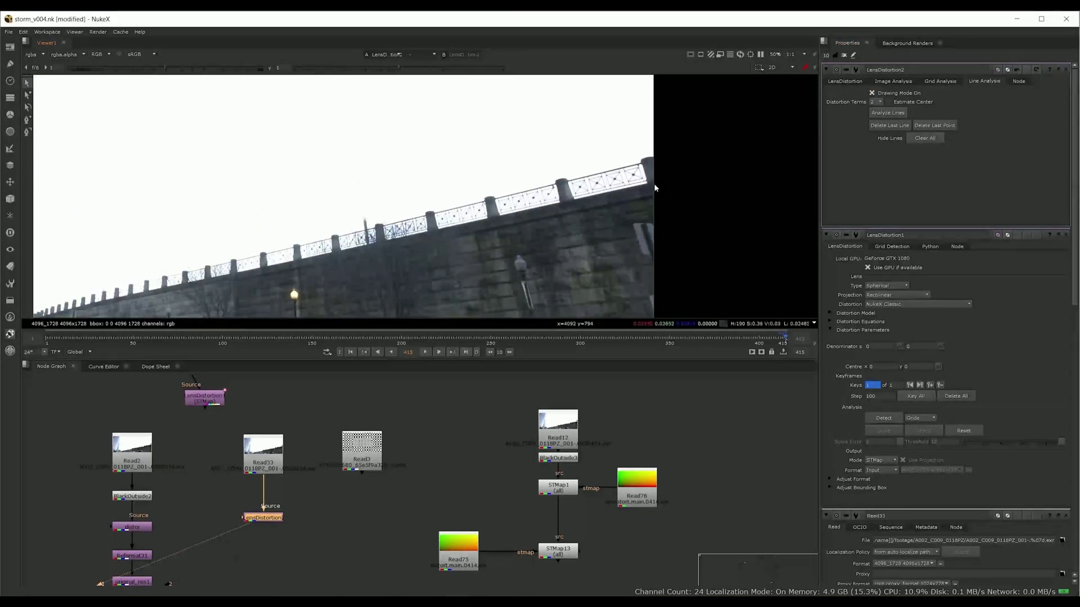
left_click_drag(615, 199, 641, 190)
left_click(642, 182)
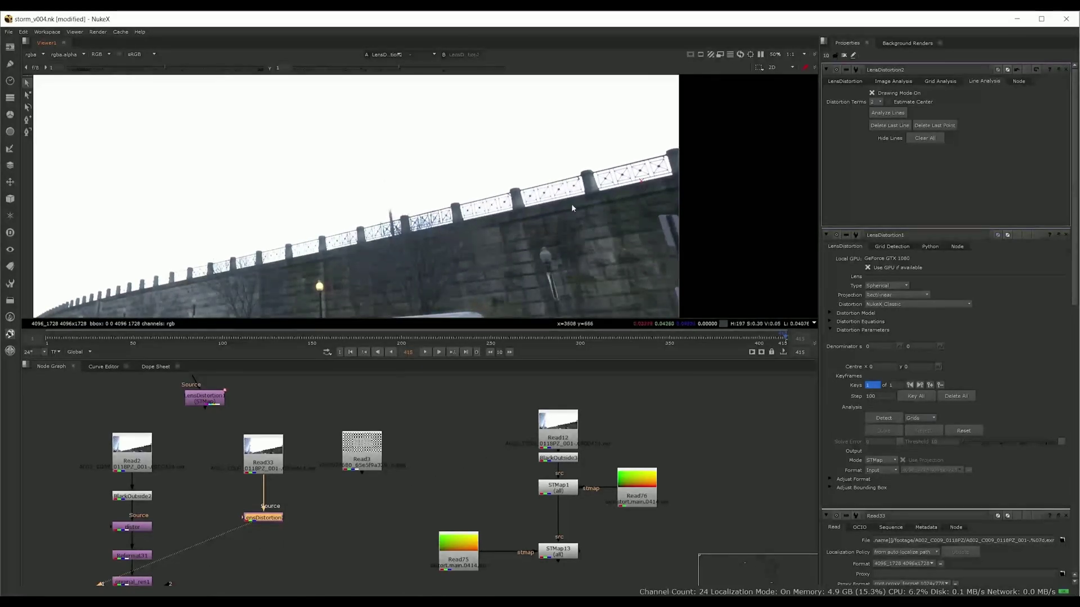
left_click(447, 224)
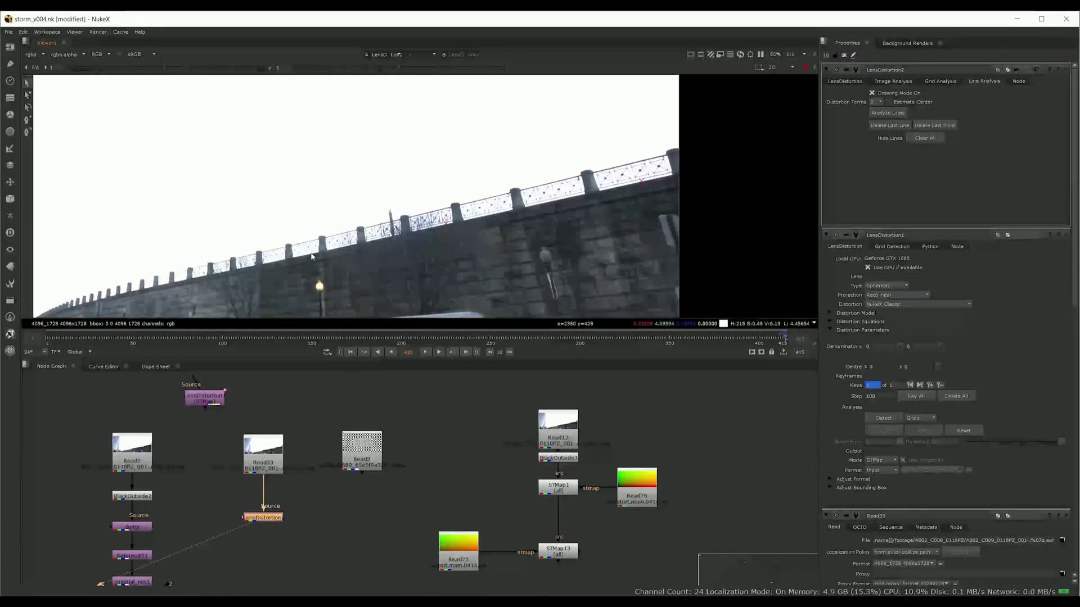
left_click(315, 255)
left_click_drag(213, 276, 354, 246)
scroll(355, 246, "up", 1)
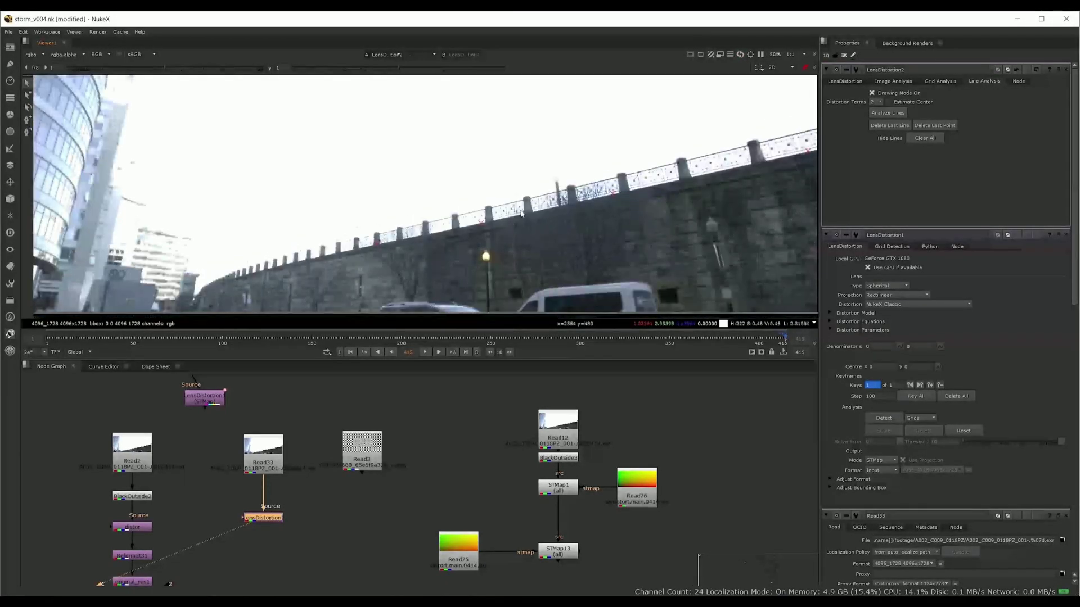
left_click_drag(654, 191, 538, 227)
scroll(488, 237, "up", 3)
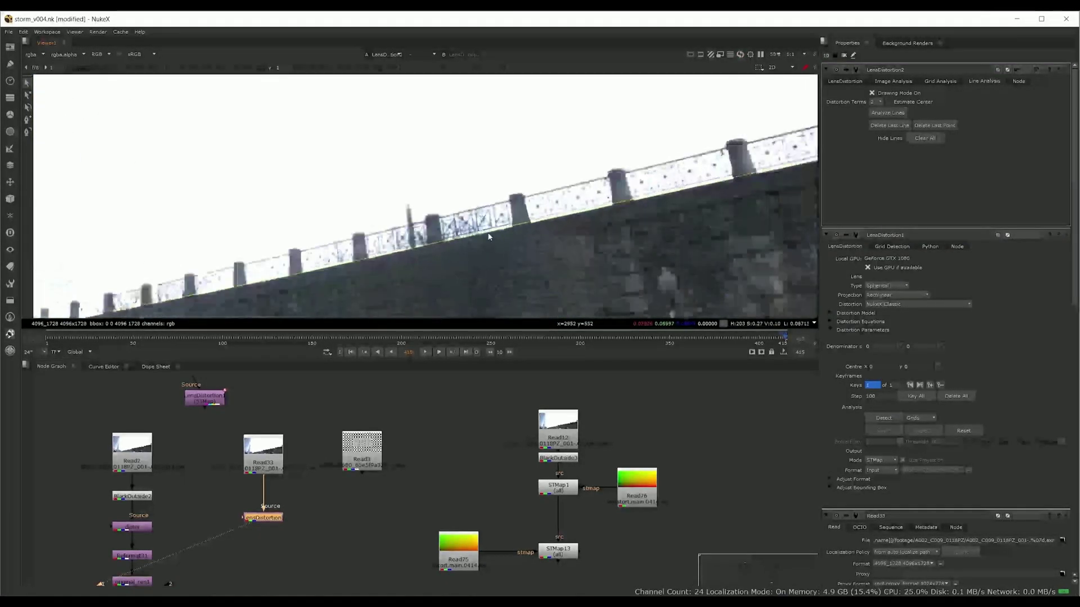
scroll(488, 237, "up", 2)
Start a second analysis line up the edge of the pale tower beside the curved glass building.
scroll(804, 159, "down", 4)
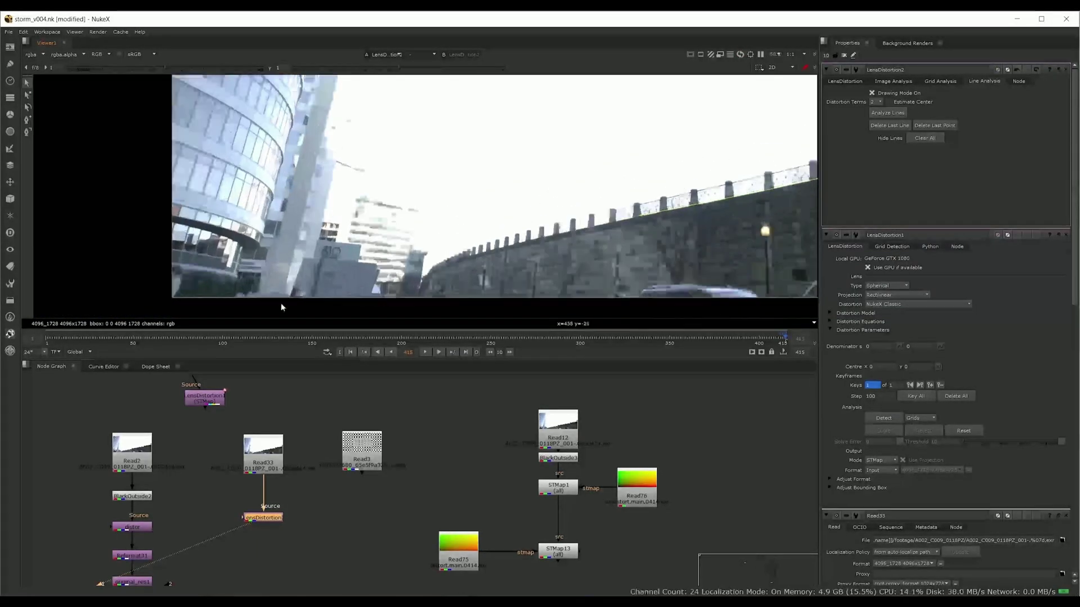
scroll(284, 287, "up", 1)
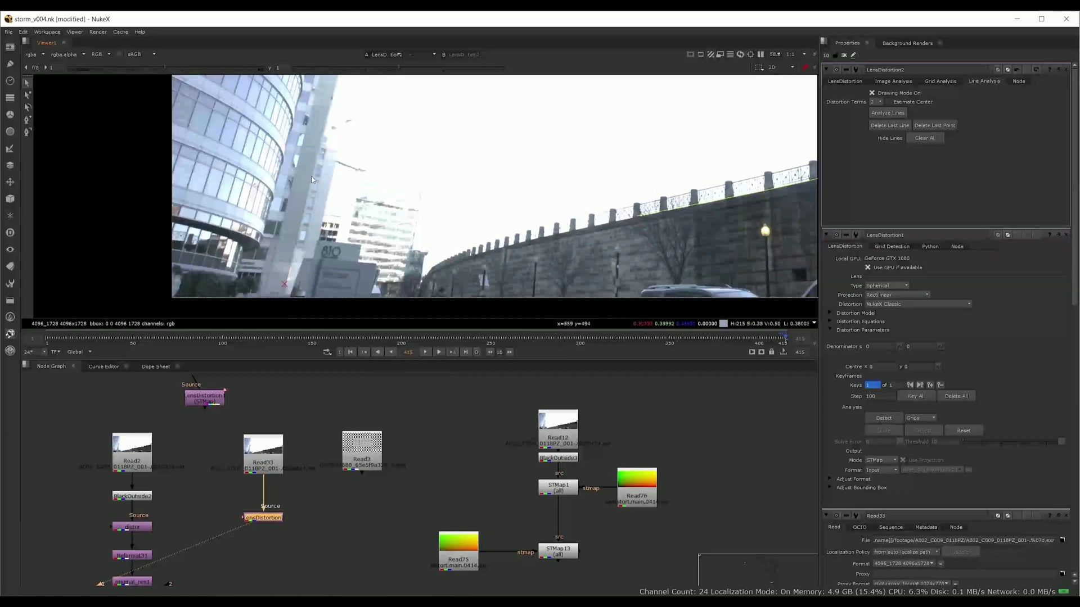
scroll(285, 288, "up", 1)
scroll(311, 180, "up", 1)
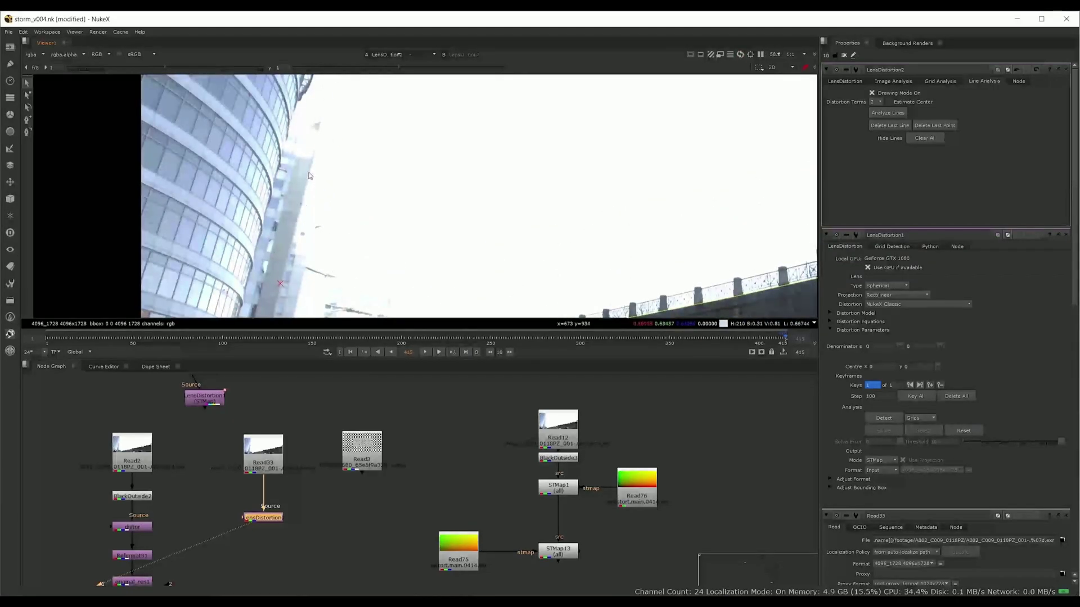
left_click(308, 173)
left_click_drag(309, 173, 287, 297)
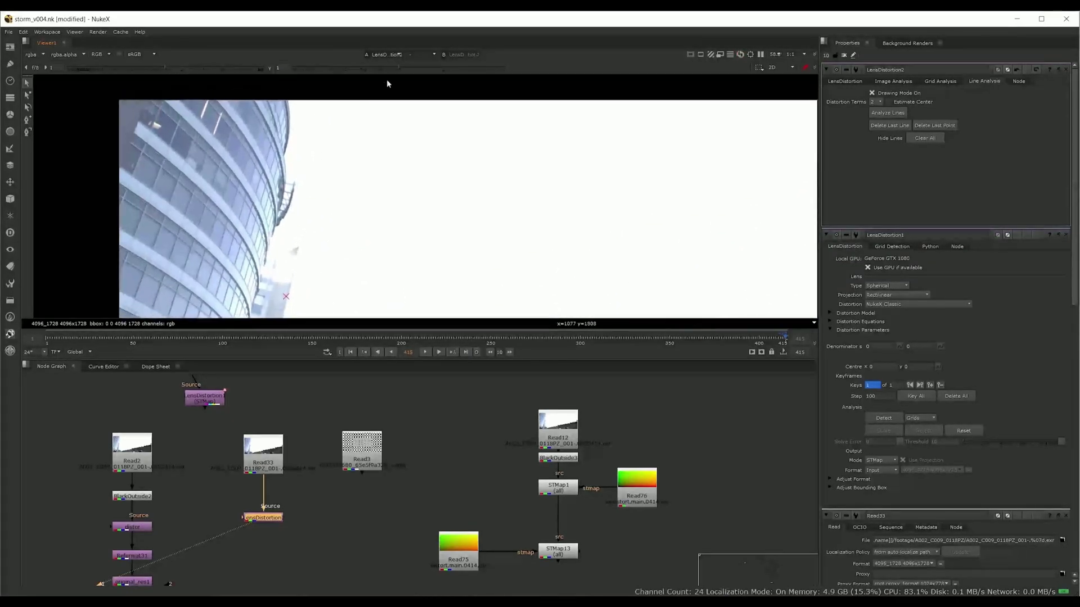
Darken the viewer to gain 0.21 with gamma 1.09 and finish the line at the pale tower's upper corner.
mouse_move(395, 69)
left_mouse_down()
mouse_move(333, 70)
mouse_move(403, 70)
left_mouse_up()
left_click_drag(165, 68, 120, 69)
scroll(310, 176, "up", 3)
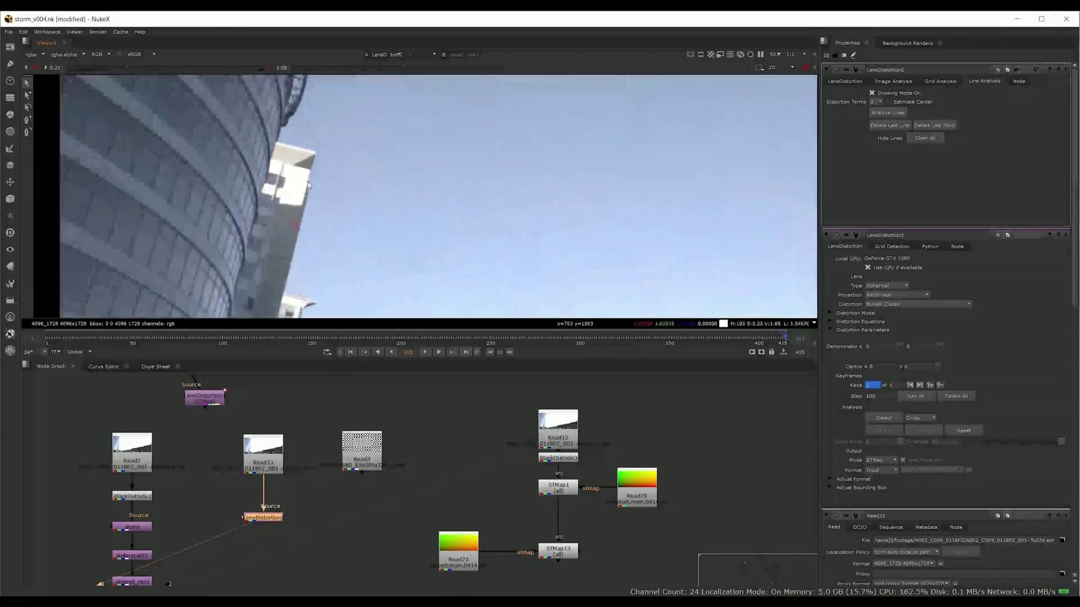
left_click(315, 153)
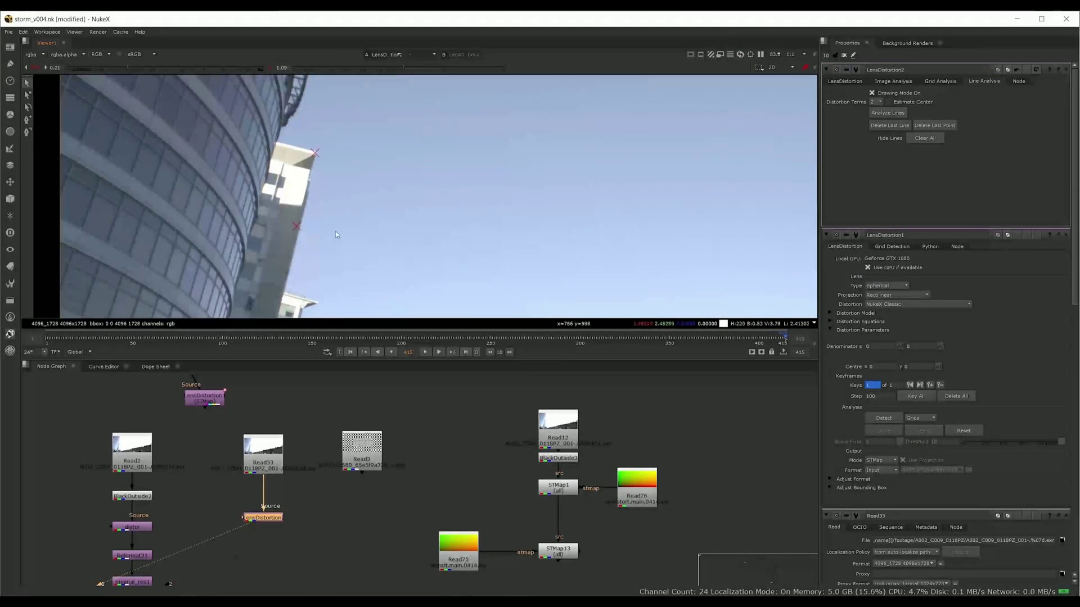
left_click_drag(339, 266, 357, 170)
scroll(358, 170, "down", 4)
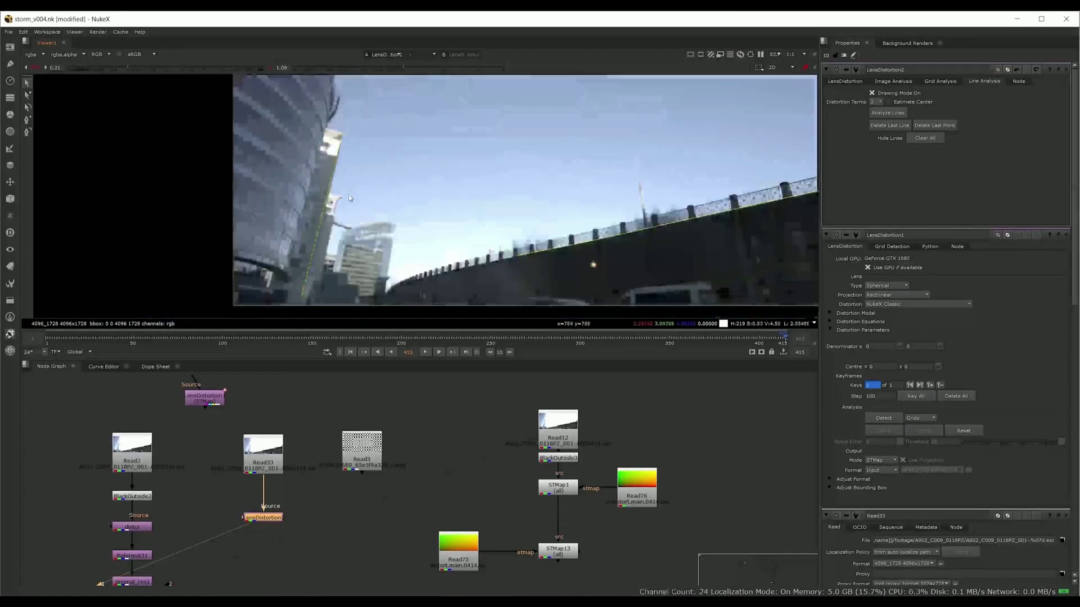
Draw a third analysis line up the window divisions of the curved glass building.
scroll(263, 215, "up", 4)
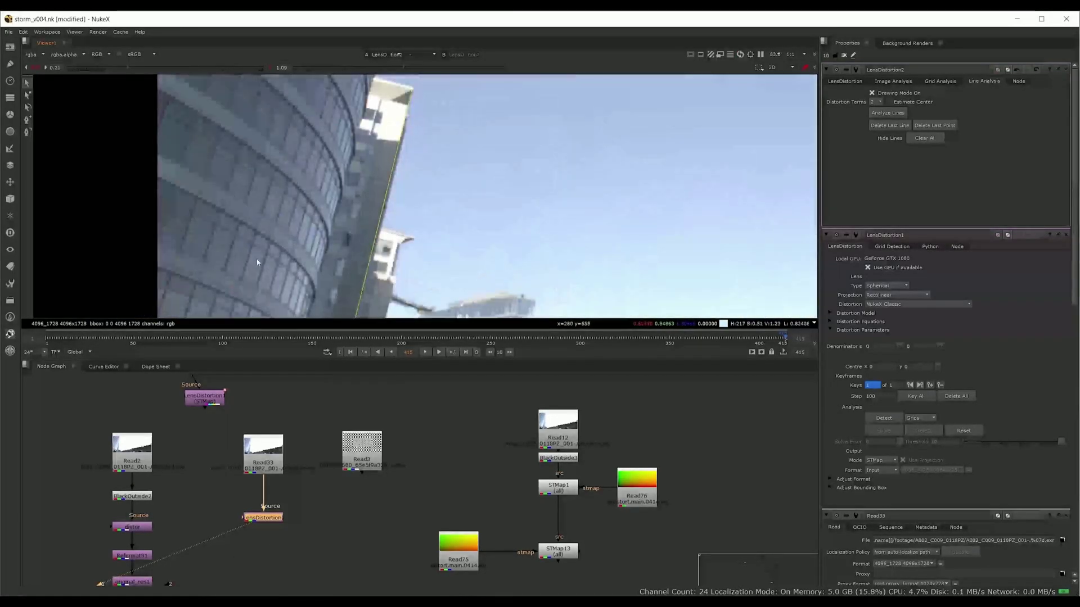
left_click(255, 147)
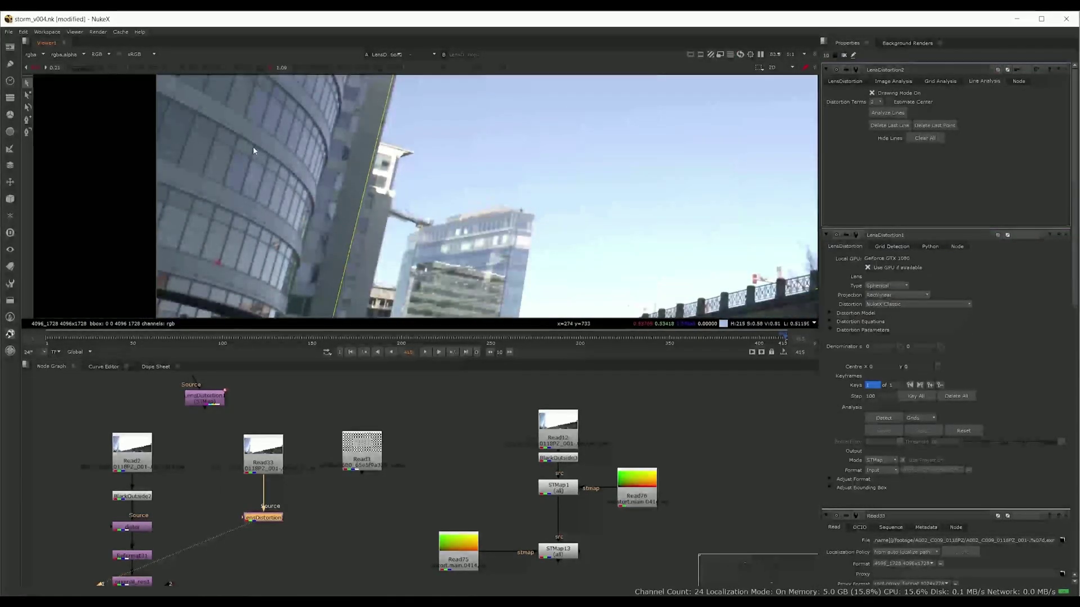
left_click_drag(290, 138, 238, 260)
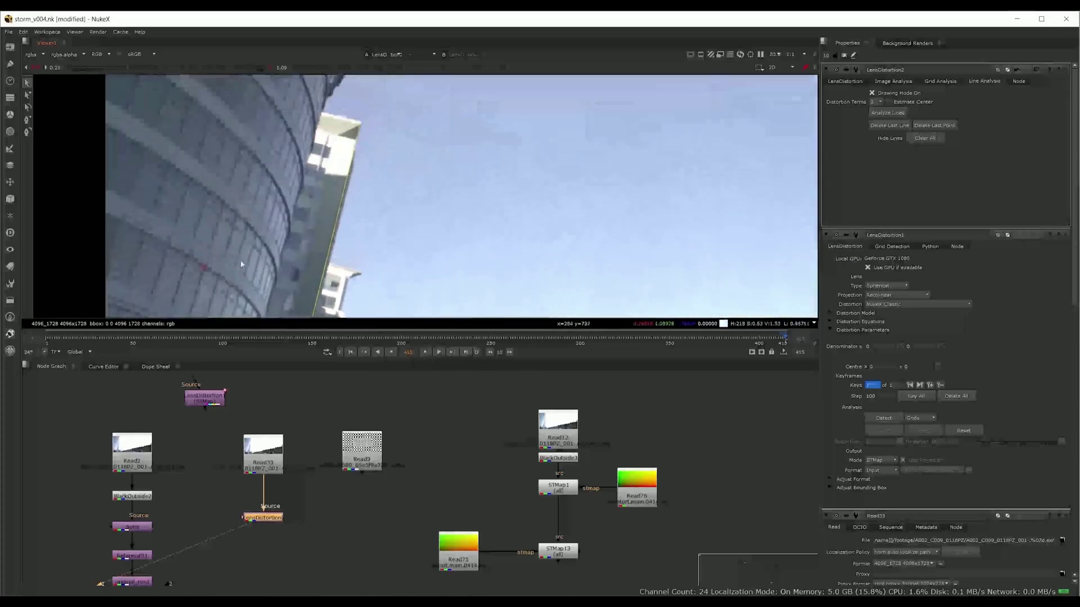
left_click(239, 146)
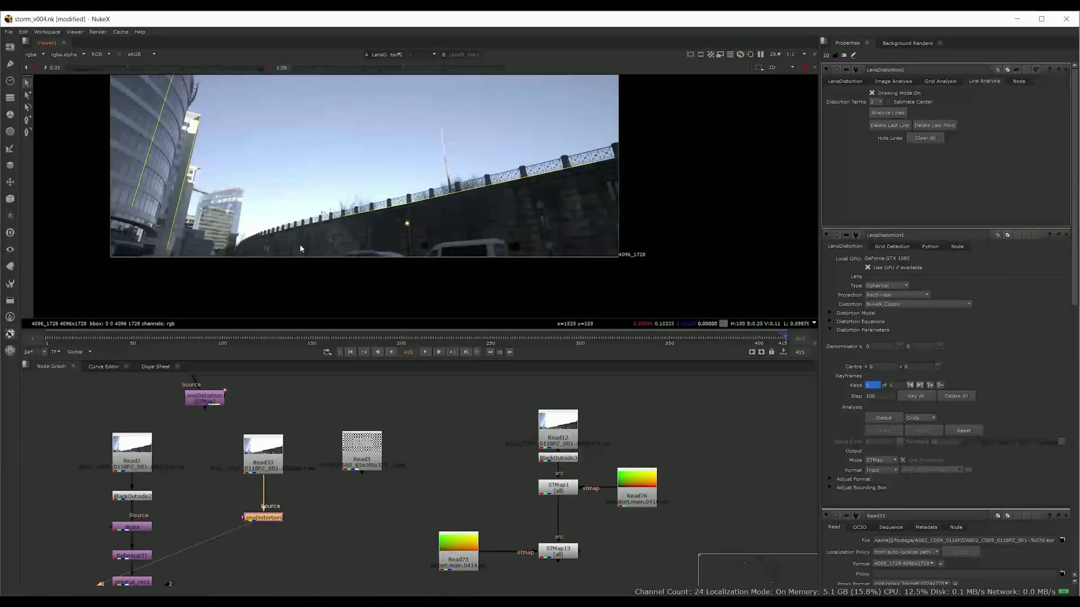
scroll(444, 206, "up", 4)
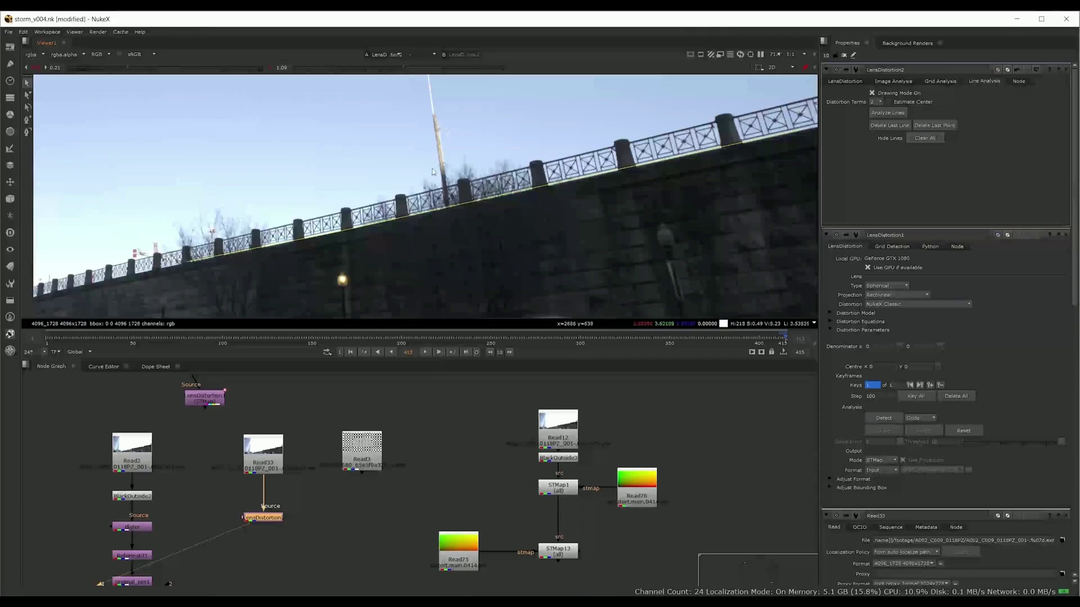
left_click_drag(446, 186, 426, 249)
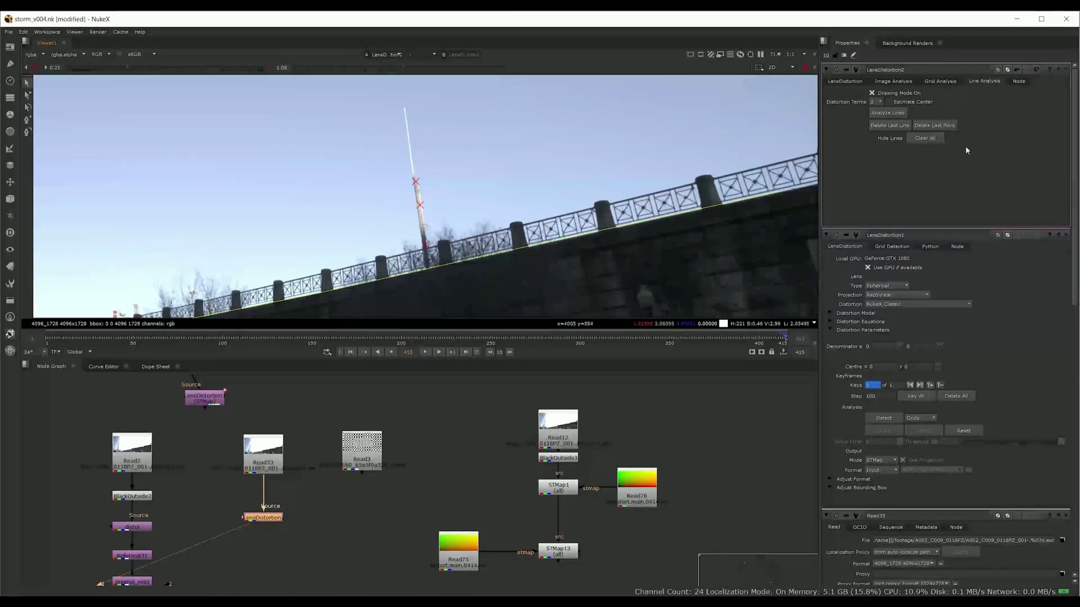
left_click(937, 126)
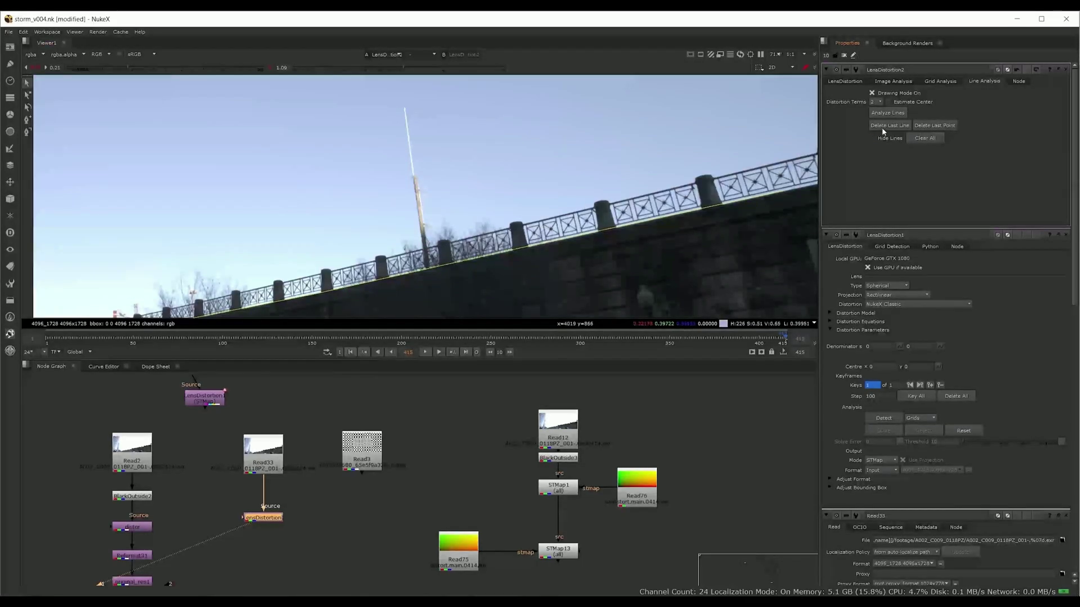
Draw a short analysis line along the top edge of the 810 sign.
scroll(386, 294, "down", 5)
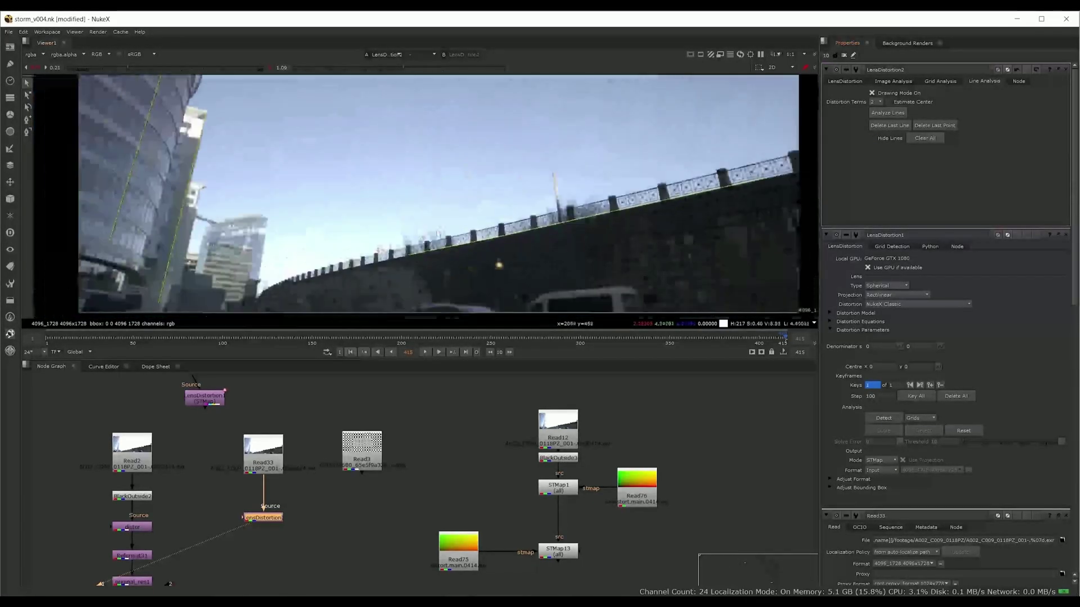
scroll(230, 262, "up", 5)
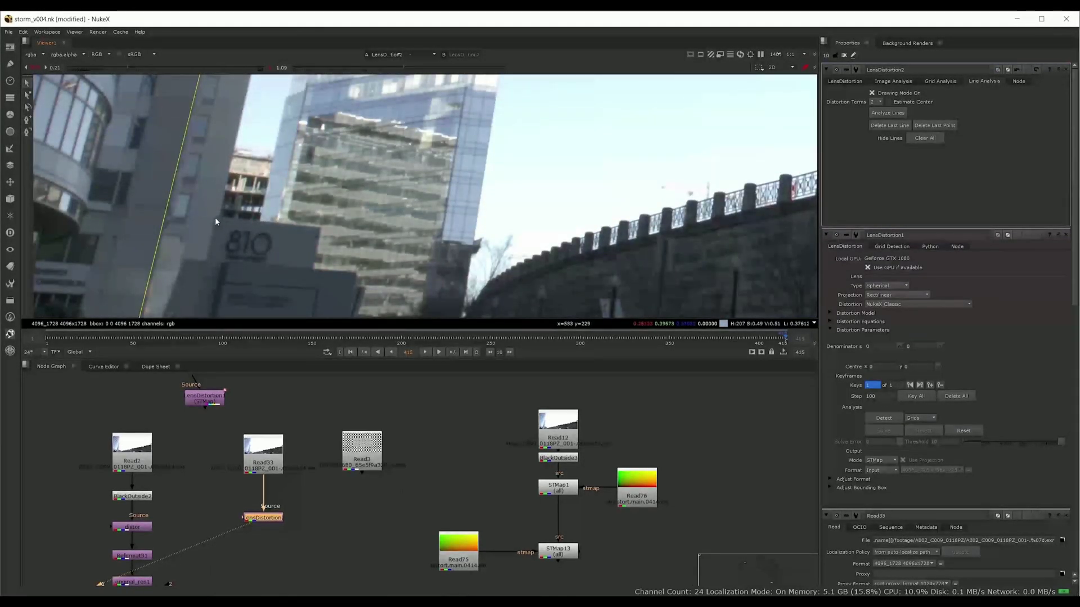
left_click(216, 215)
left_click(266, 219)
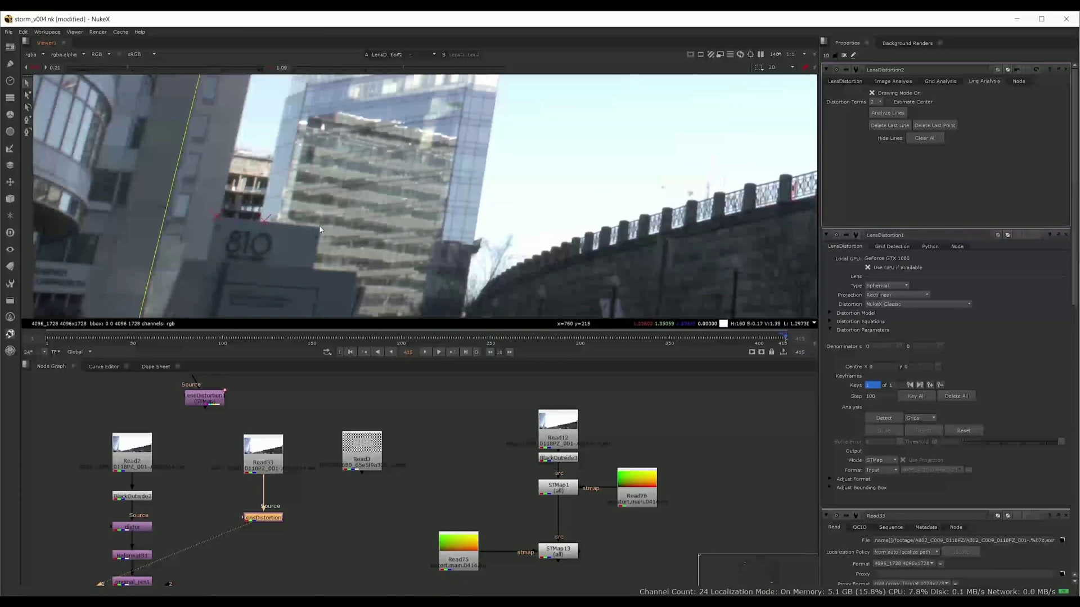
scroll(353, 234, "down", 5)
Run the line analysis on the drawn lines to estimate the plate's lens distortion.
left_click_drag(558, 178, 451, 231)
scroll(472, 202, "down", 2)
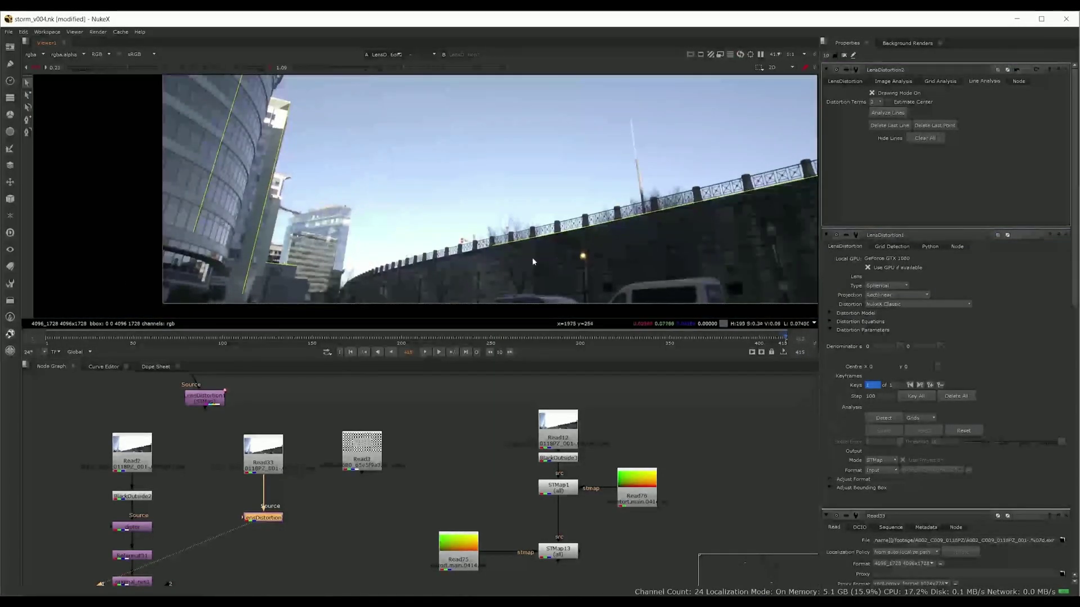
left_click_drag(751, 204, 656, 263)
left_click_drag(760, 274, 682, 249)
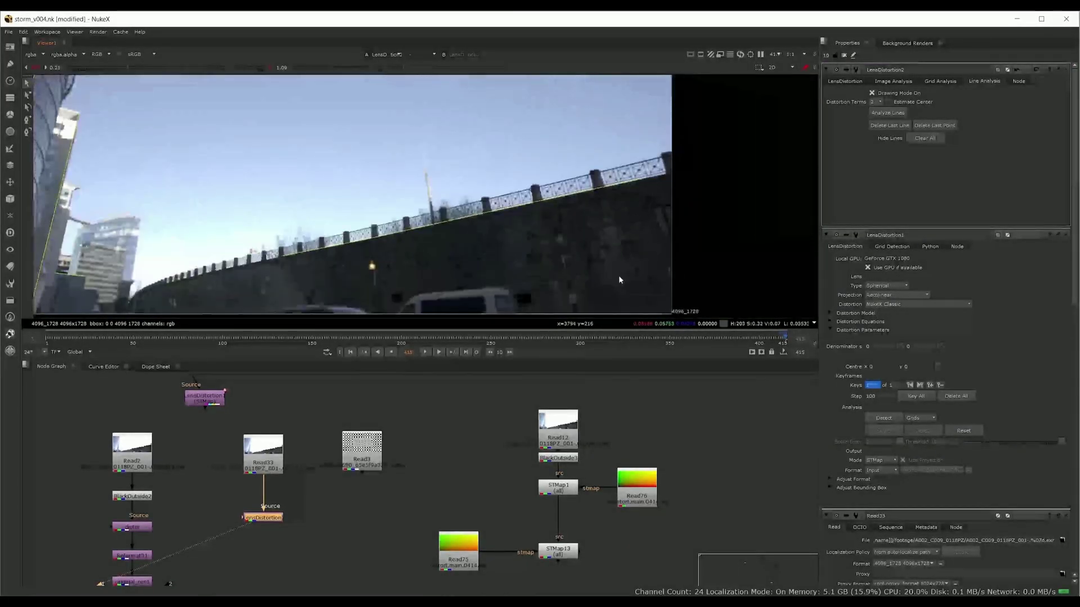
scroll(619, 279, "down", 2)
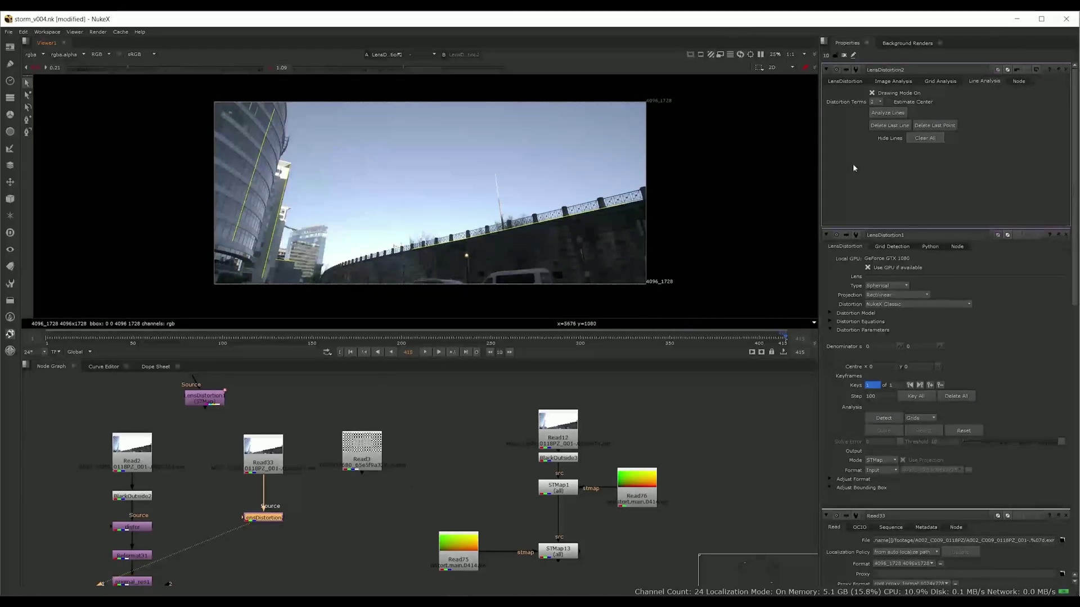
left_click(882, 113)
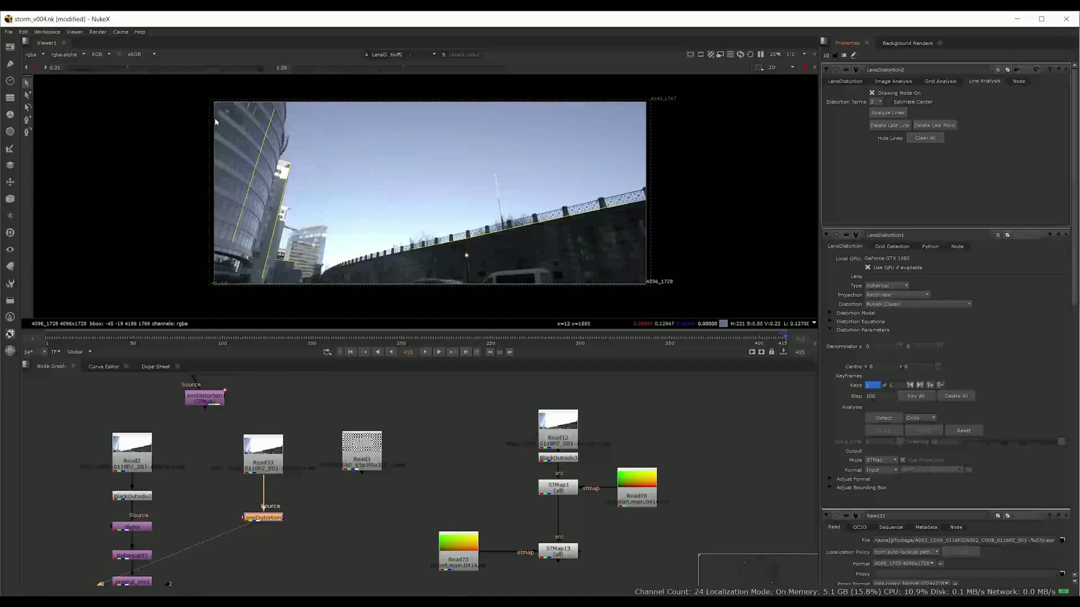
Toggle the LensDistortion node off and on to compare the curved glass building with and without the distortion correction.
scroll(214, 116, "up", 5)
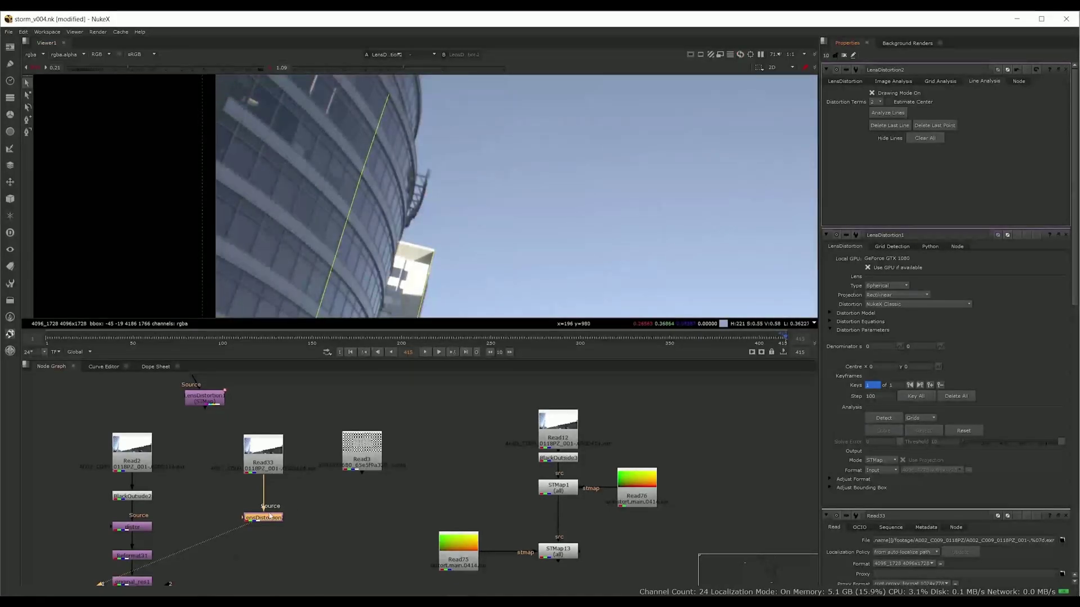
key("d")
scroll(222, 221, "down", 3)
scroll(222, 221, "up", 2)
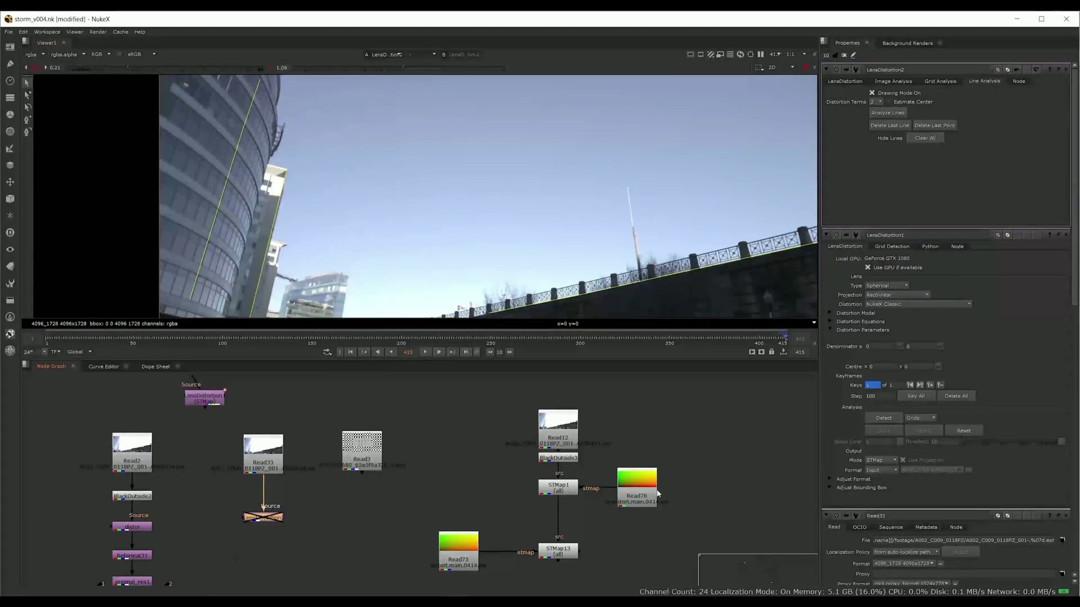
left_click_drag(644, 499, 647, 470)
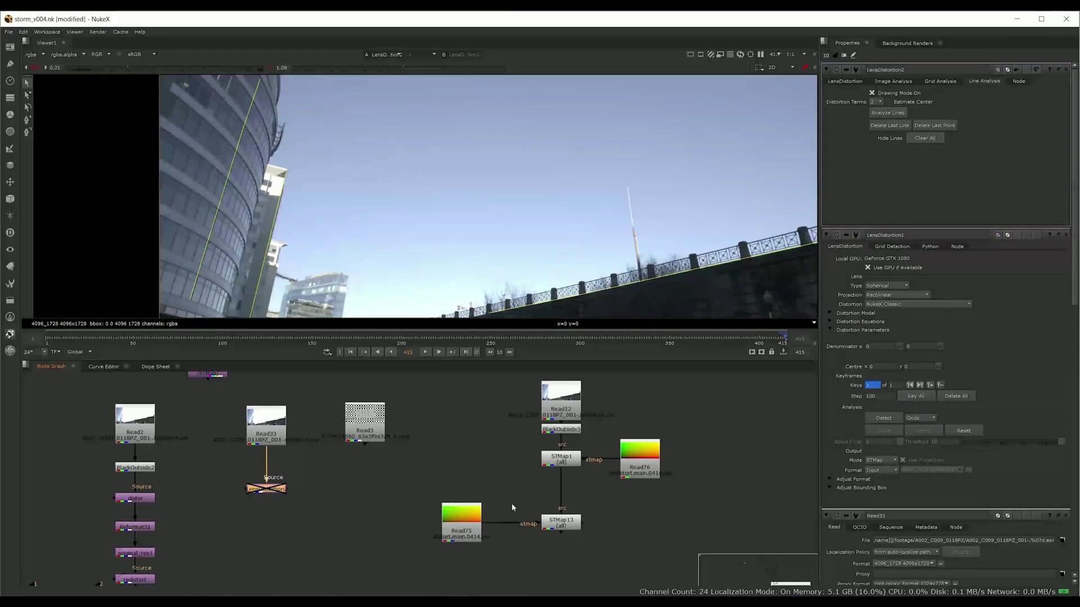
key("d")
key("d")
key("d")
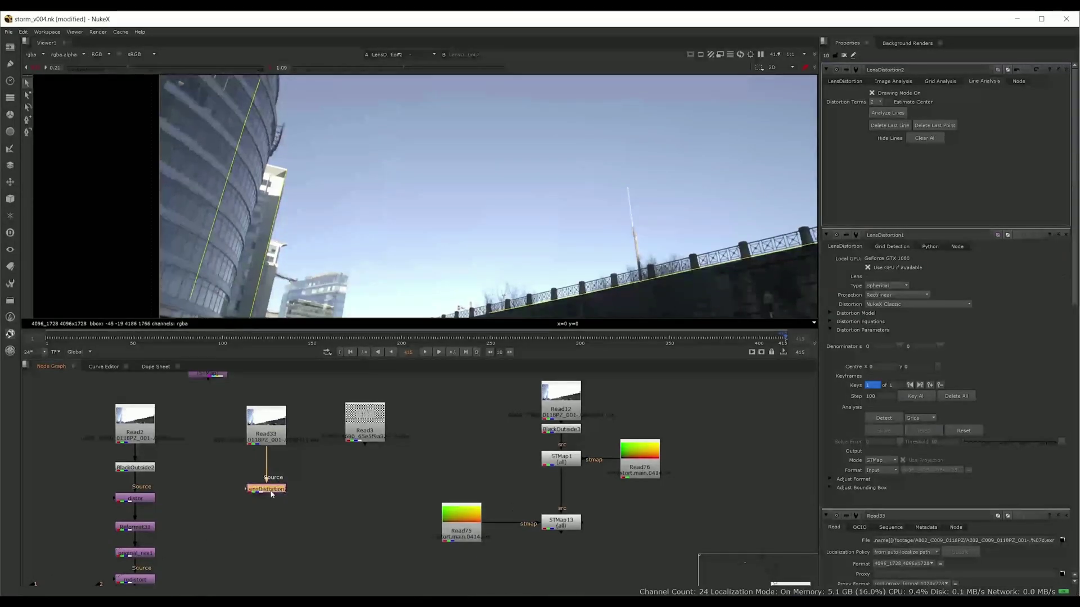
scroll(162, 115, "down", 1)
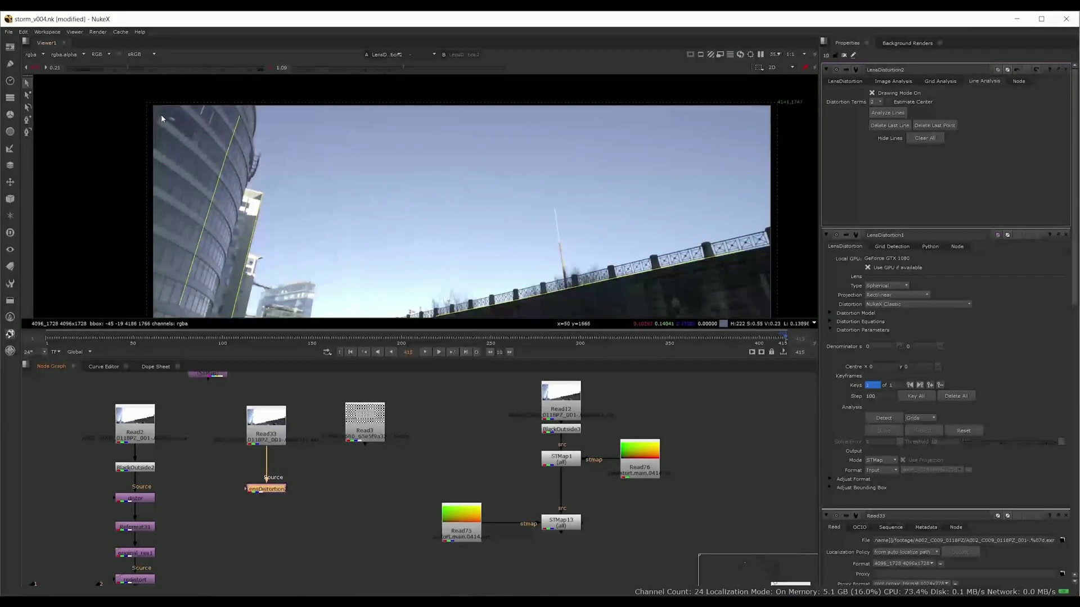
key("d")
key("d")
key("d")
key("d")
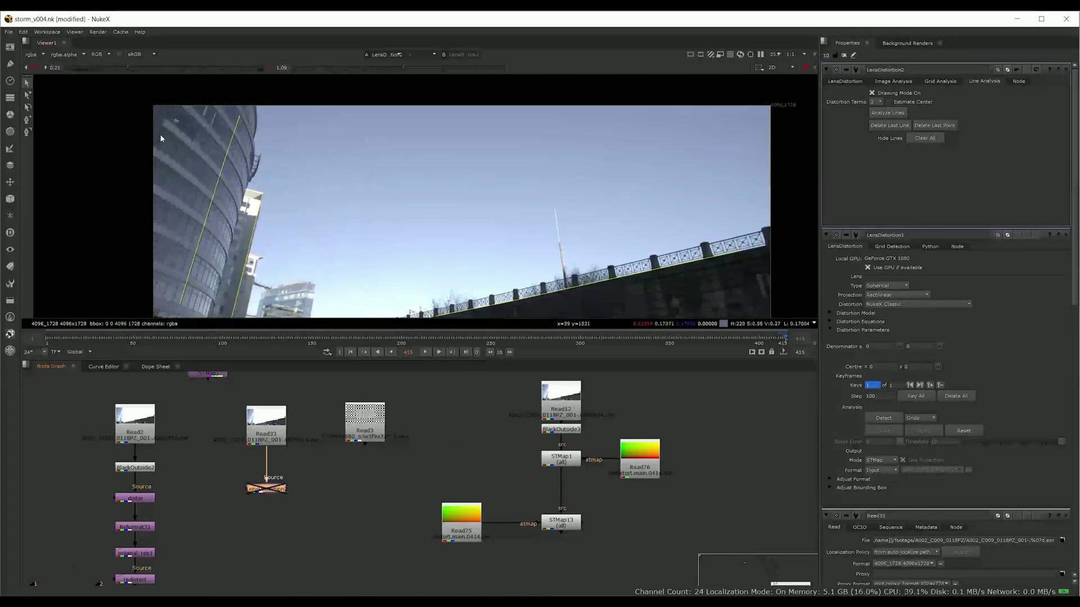
Compare the railing and lower part of the plate with the LensDistortion node disabled and enabled, leaving it enabled.
left_click_drag(239, 271, 223, 200)
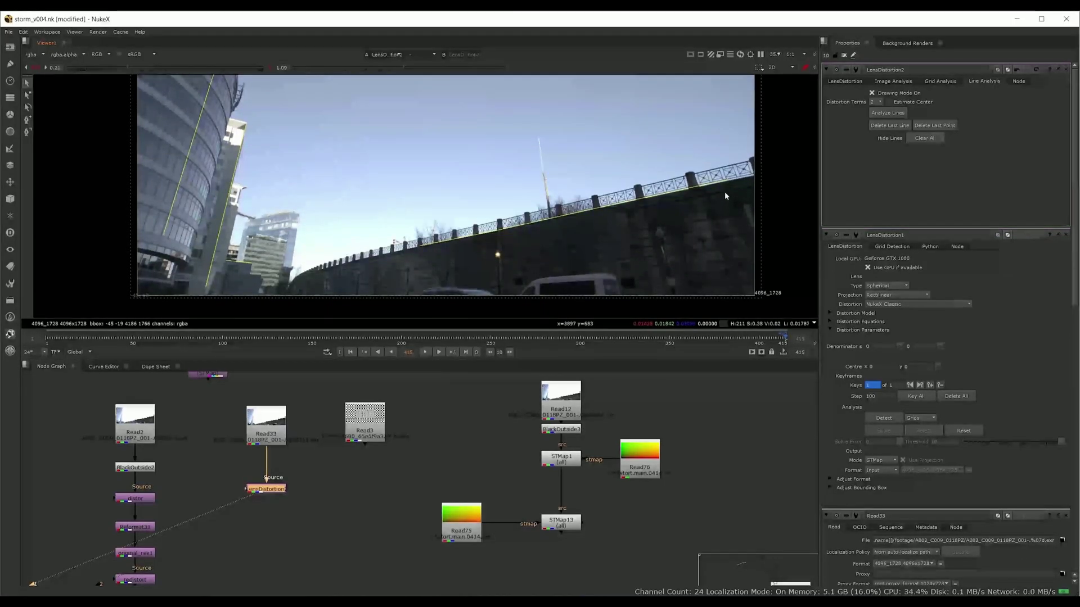
key("d")
scroll(214, 430, "down", 3)
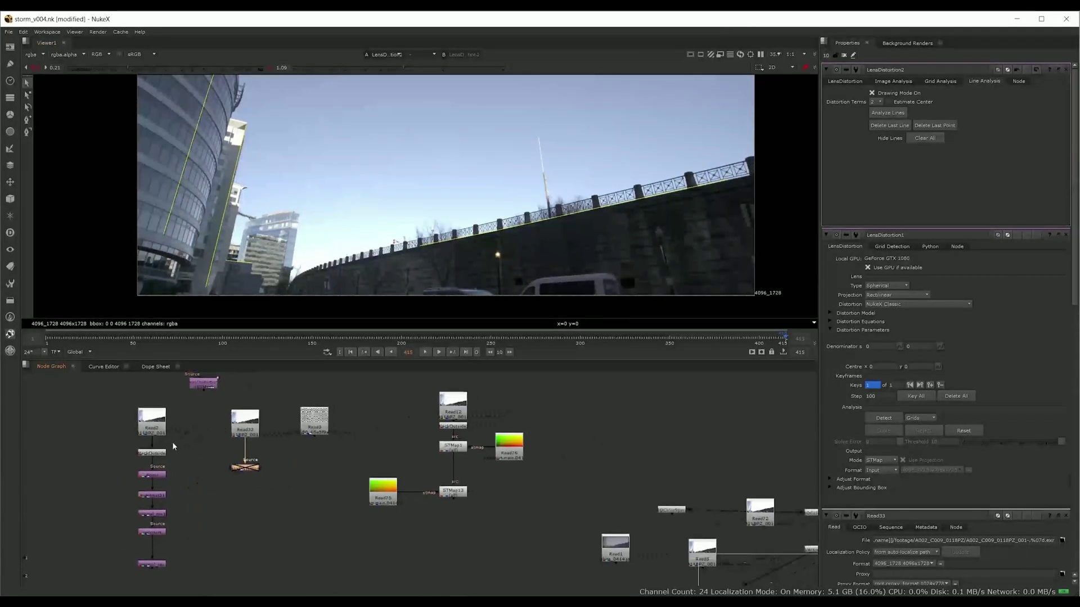
left_click_drag(246, 468, 247, 459)
key("d")
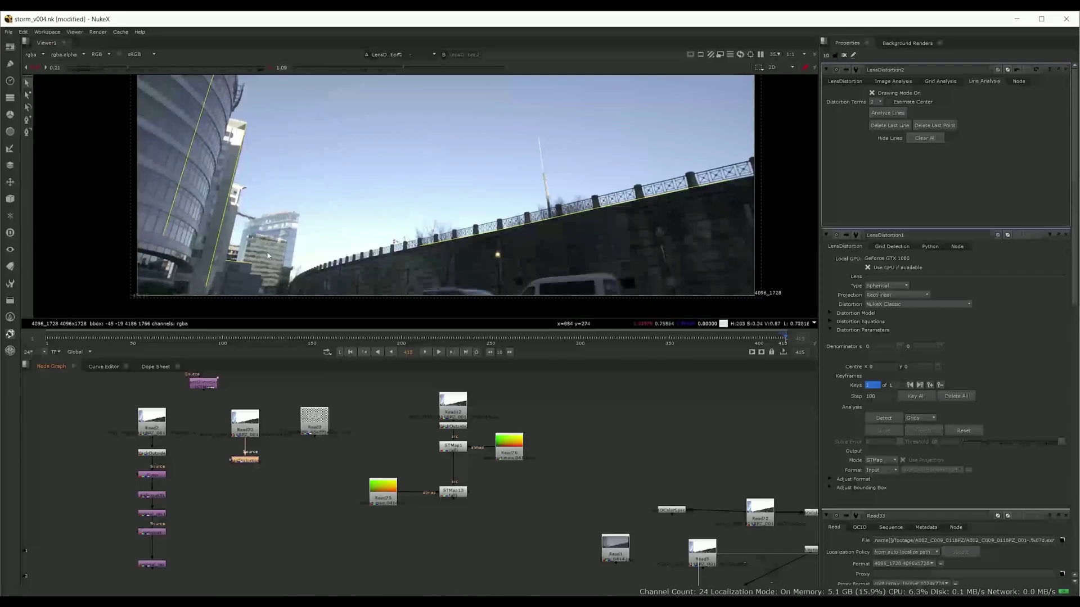
scroll(267, 256, "down", 2)
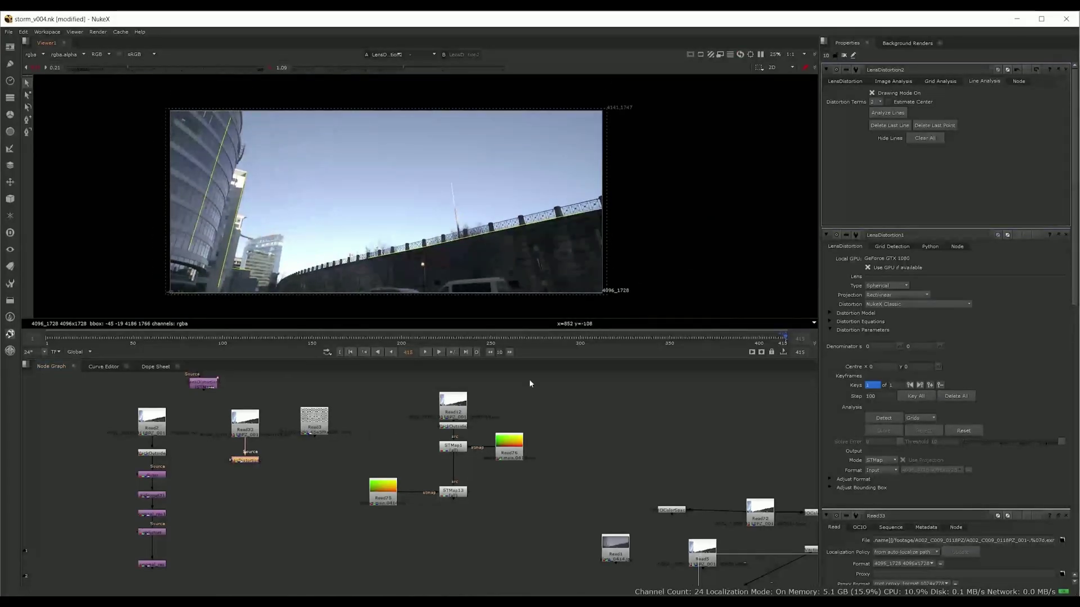
Close all open node properties and add a Reformat node directly below the LensDistortion node.
key("ctrl+shift+a")
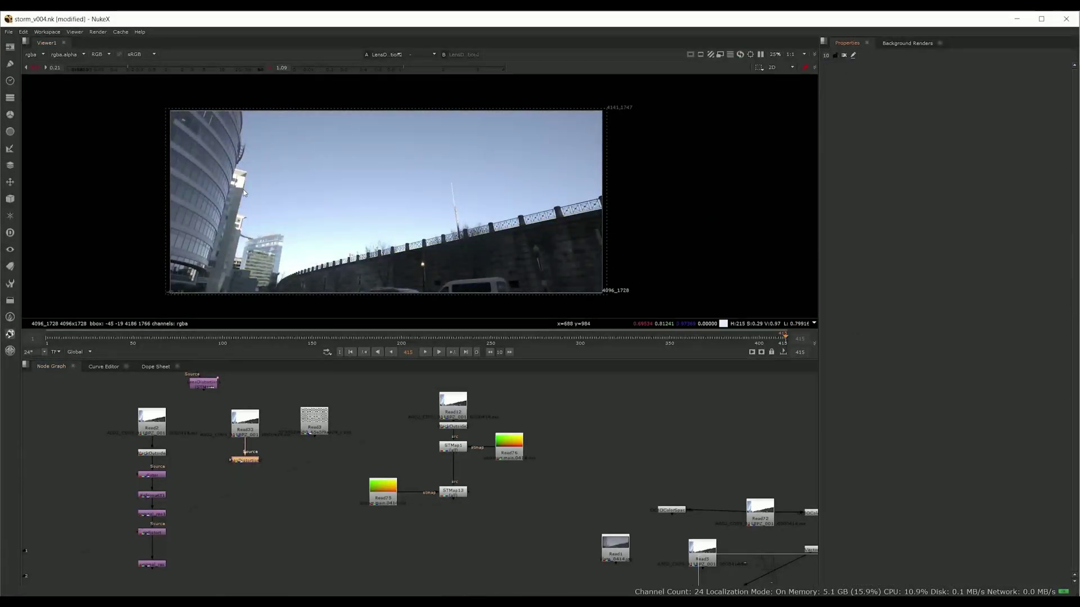
scroll(181, 482, "up", 3)
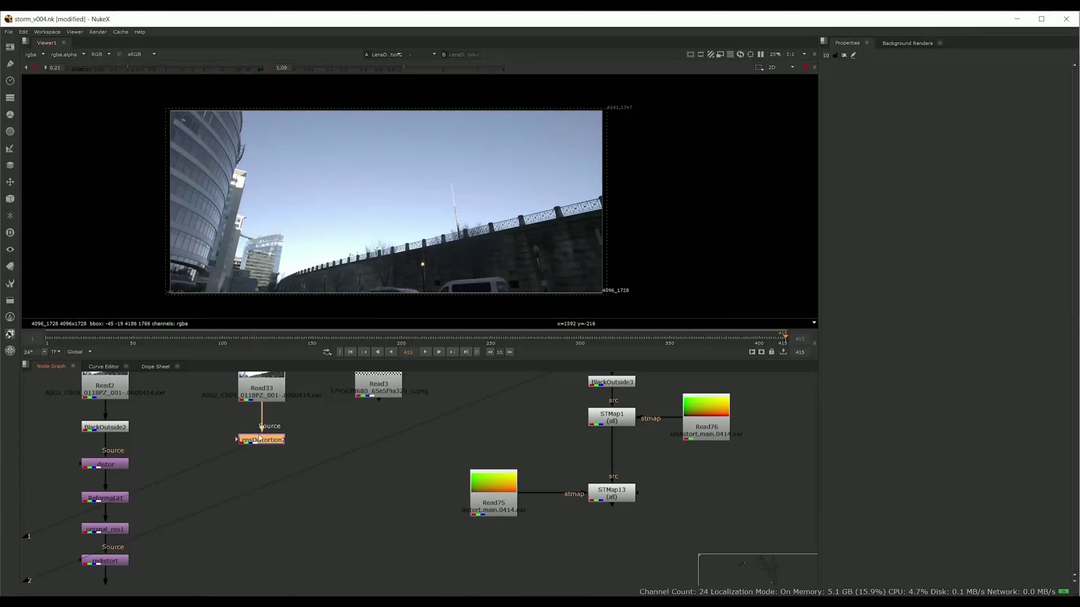
key("Tab")
type("reformat")
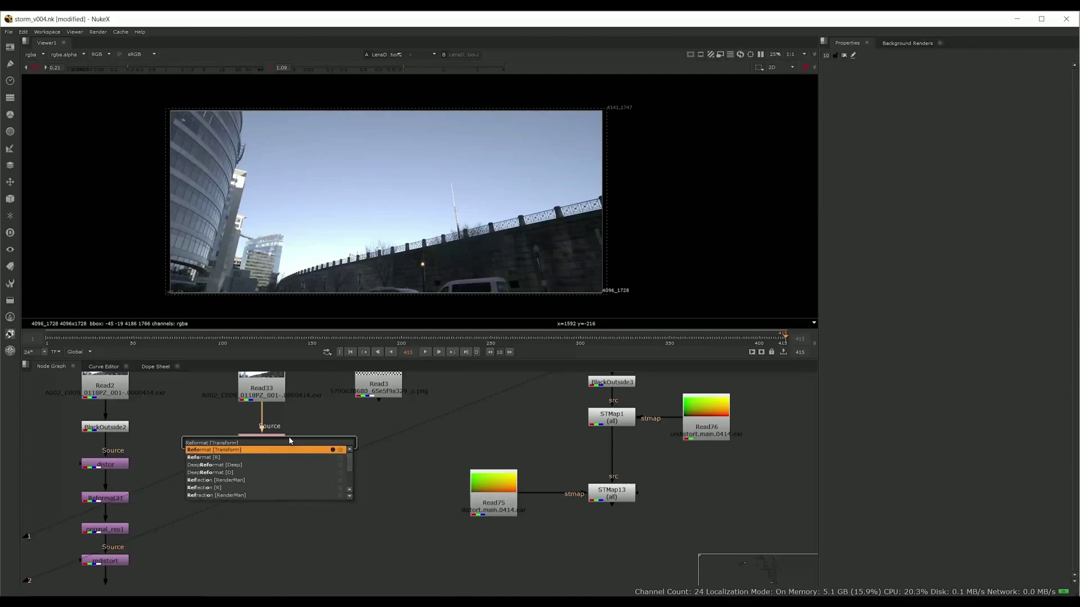
key("Return")
left_click_drag(267, 455, 267, 468)
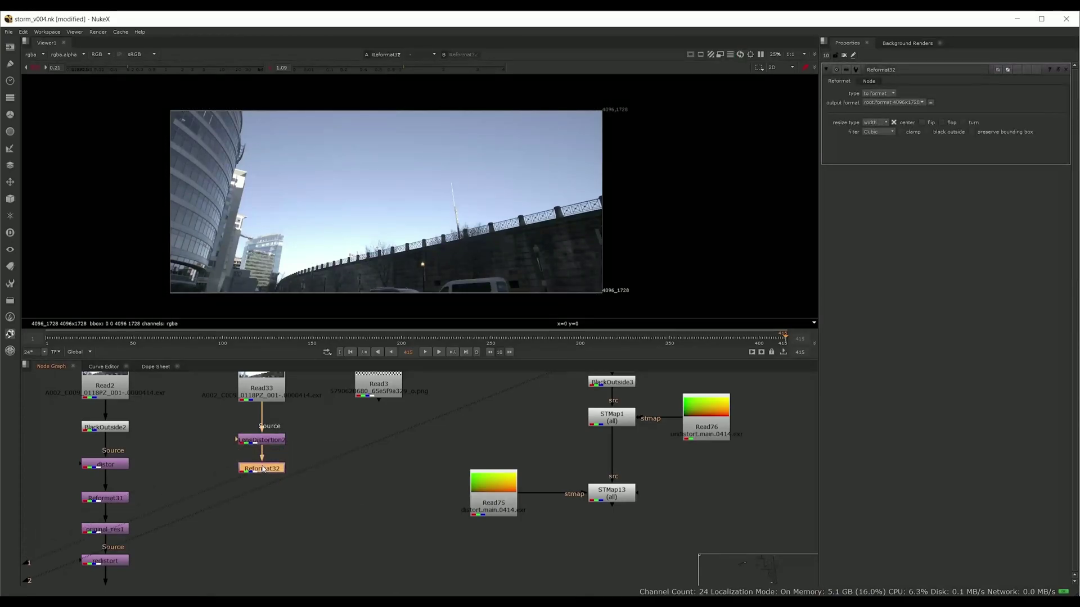
Change the Reformat node's type to scale and set its scale to 1.1.
left_click(884, 123)
left_click(881, 94)
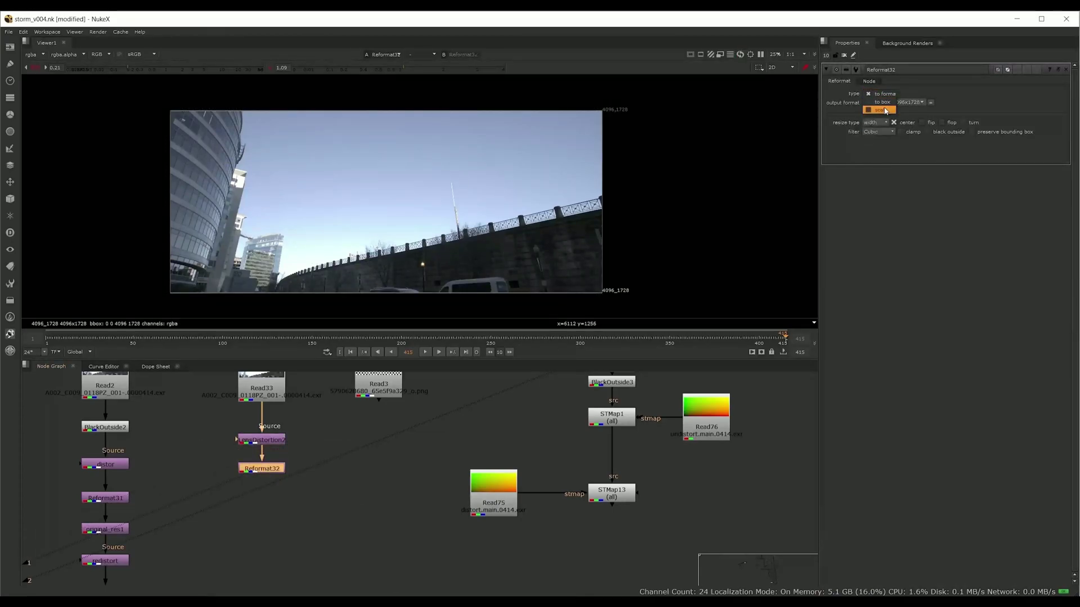
left_click(880, 110)
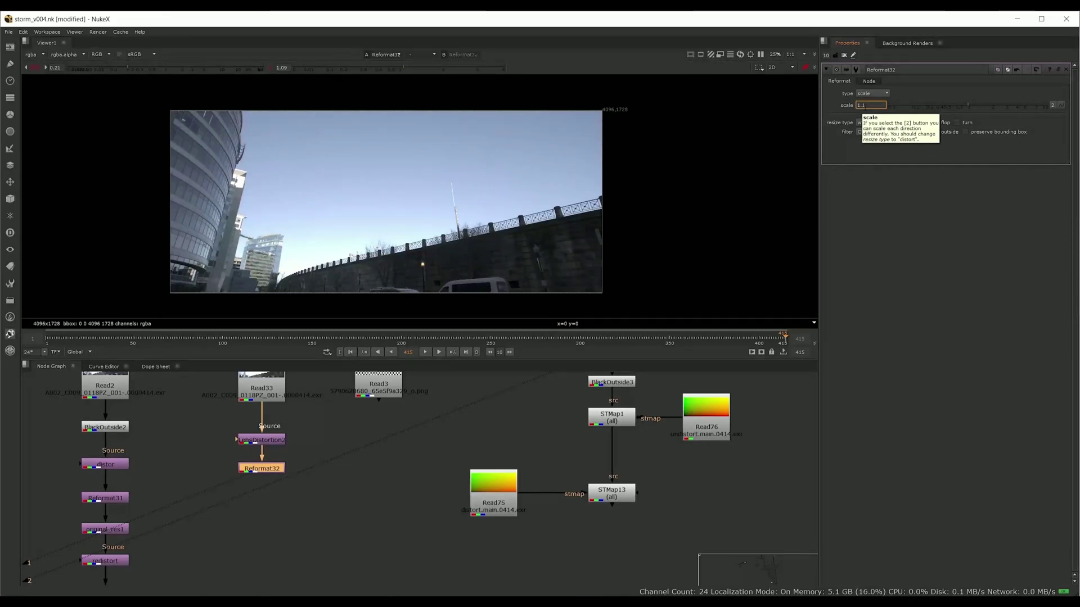
key("Return")
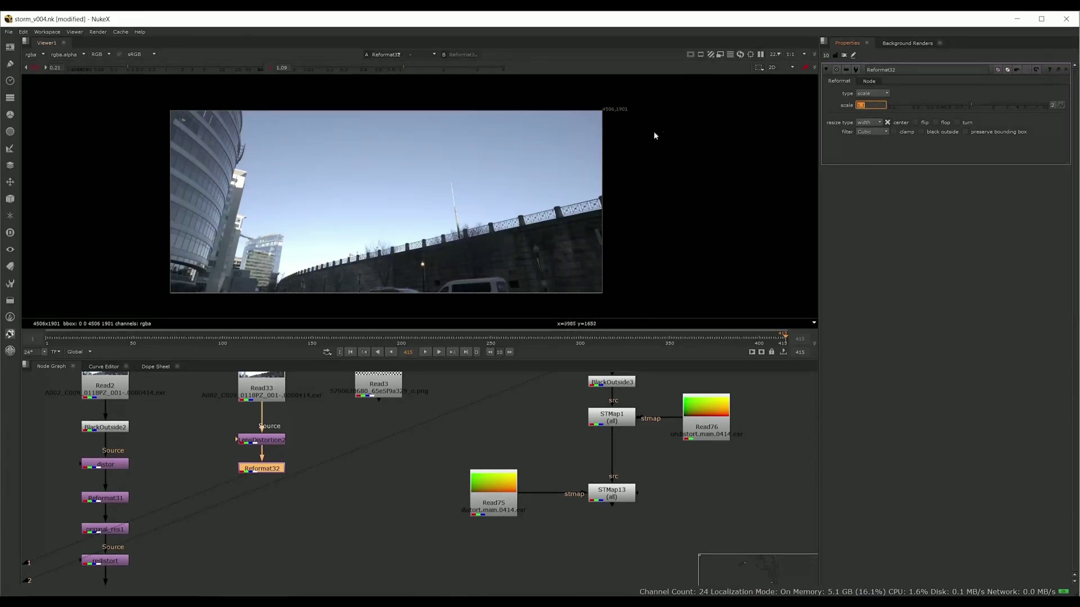
Set the Reformat node's resize type to none and toggle the node to compare its effect on the plate.
left_click(269, 467)
key("d")
key("d")
left_click(879, 122)
left_click(866, 114)
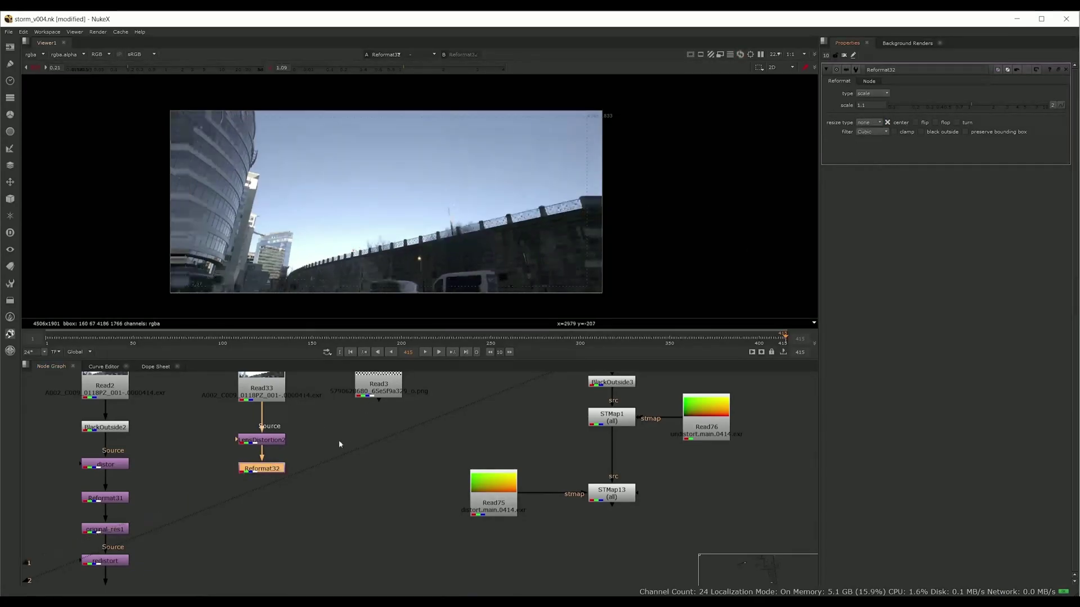
key("d")
key("d")
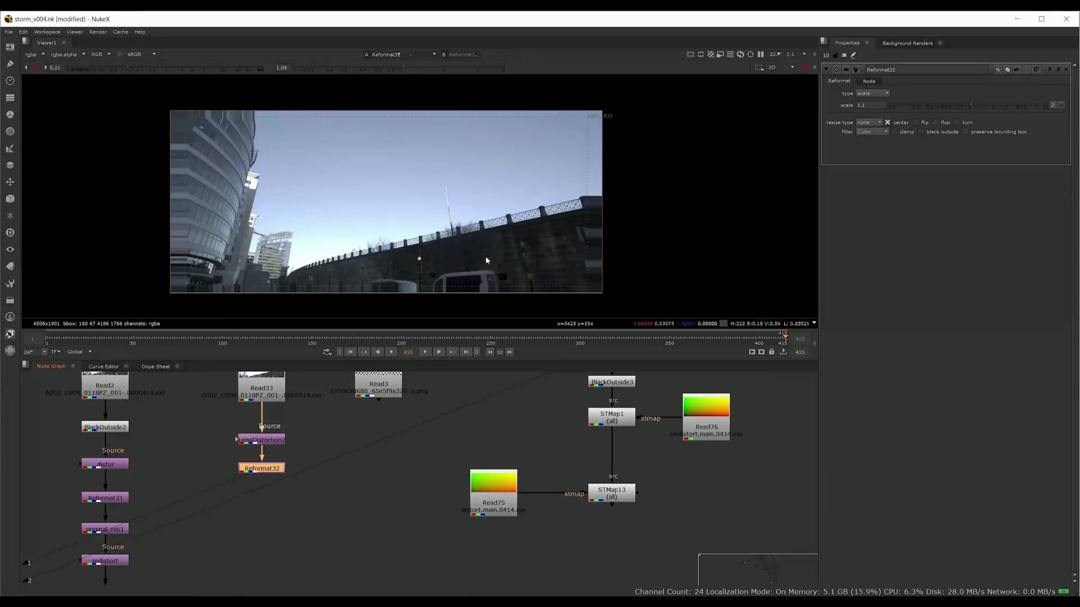
Examine the railing end at the plate border in the LensDistortion output, with the node off and on, and in the Reformat output.
left_click(263, 441)
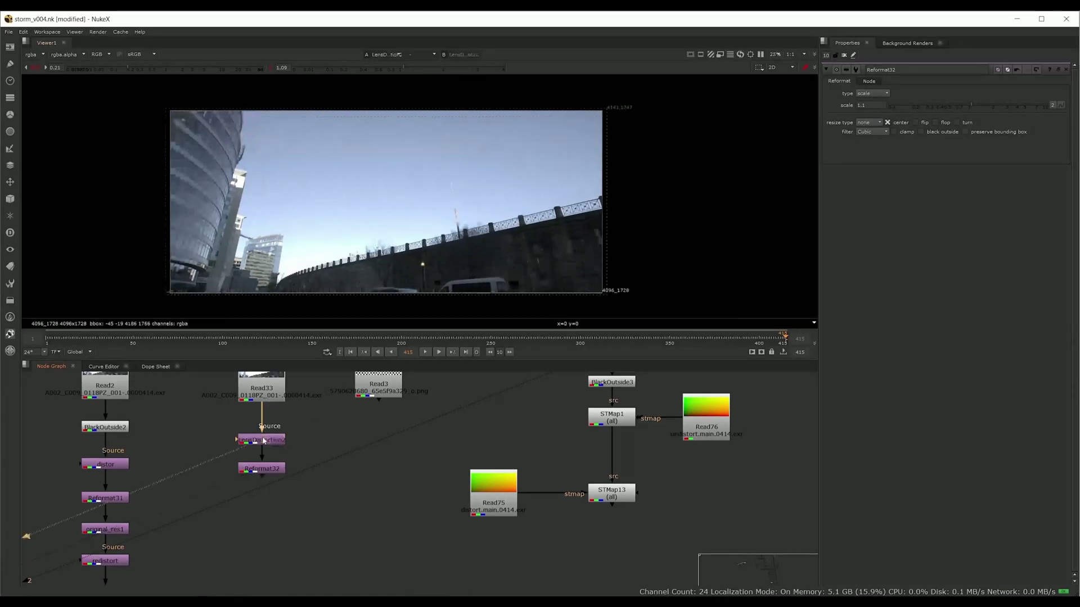
key("1")
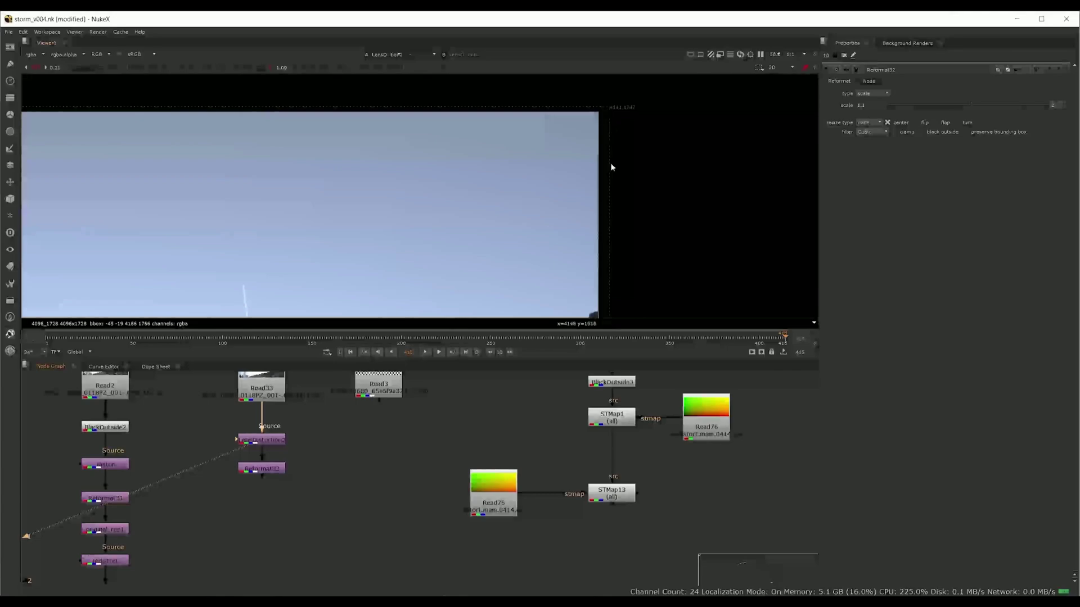
left_click_drag(605, 222, 579, 163)
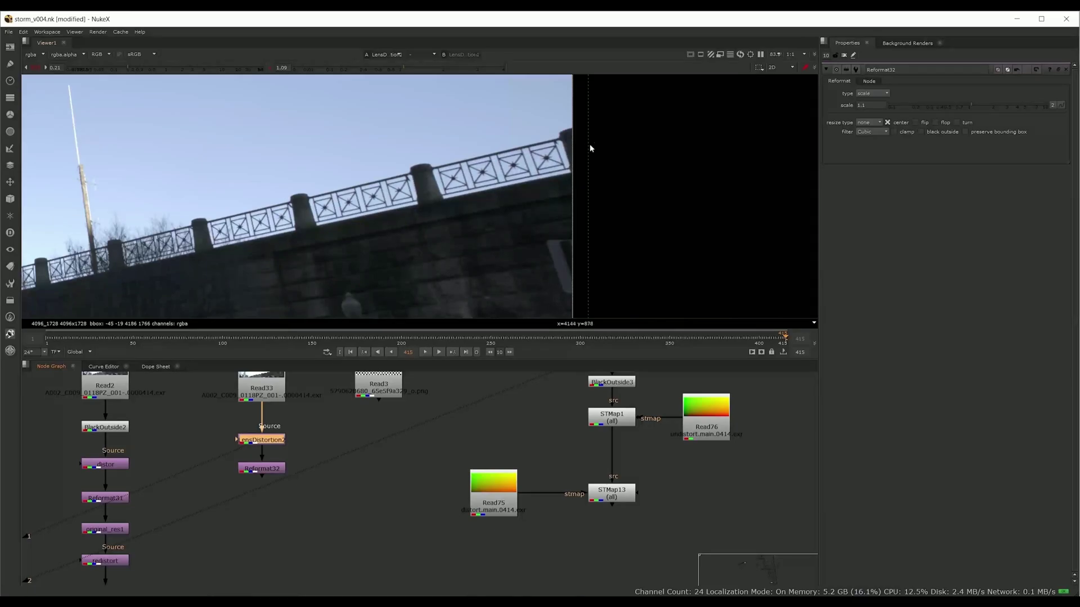
key("d")
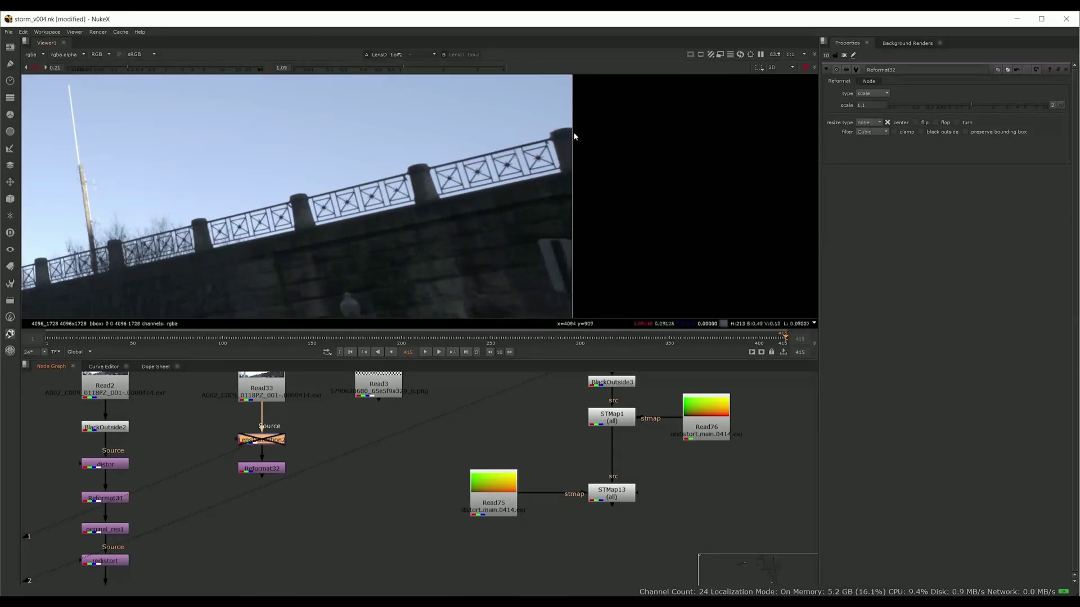
key("d")
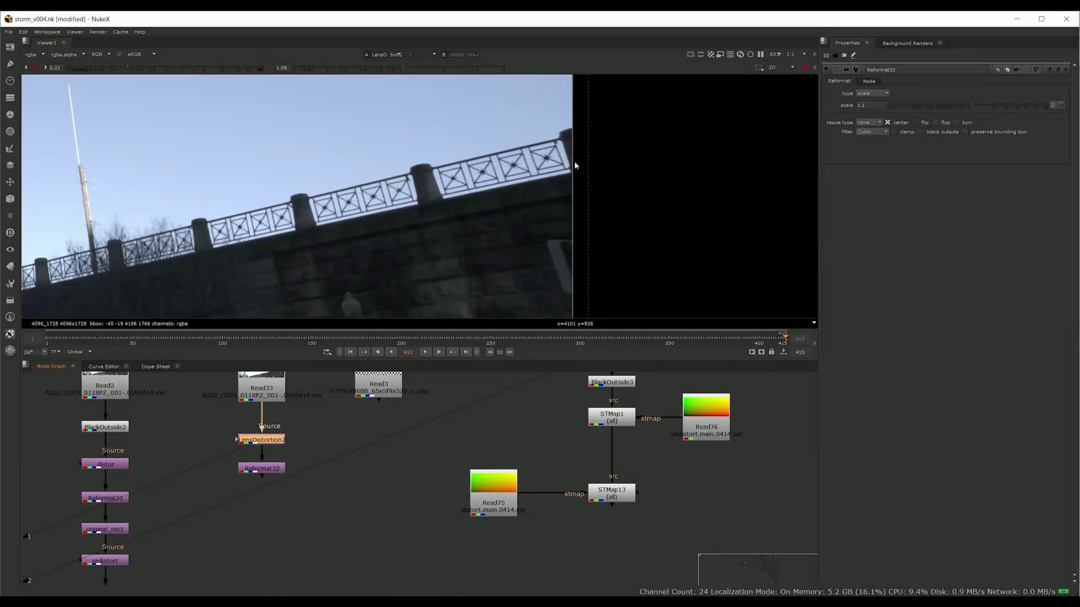
left_click(271, 470)
key("1")
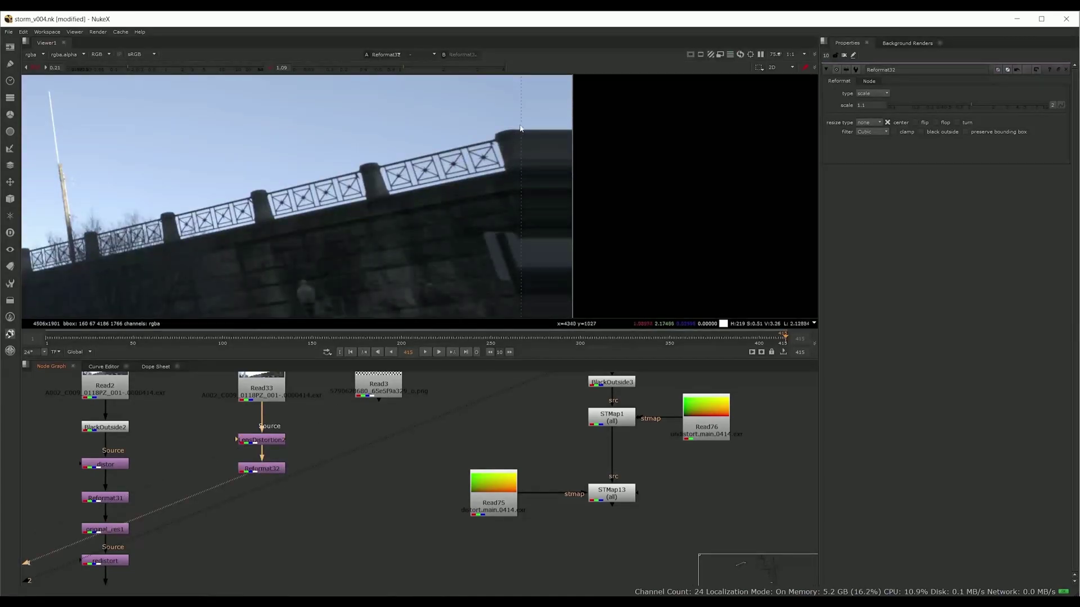
Insert a BlackOutside node between the Read33 plate and the LensDistortion node.
scroll(465, 231, "down", 3)
left_click_drag(222, 266, 329, 242)
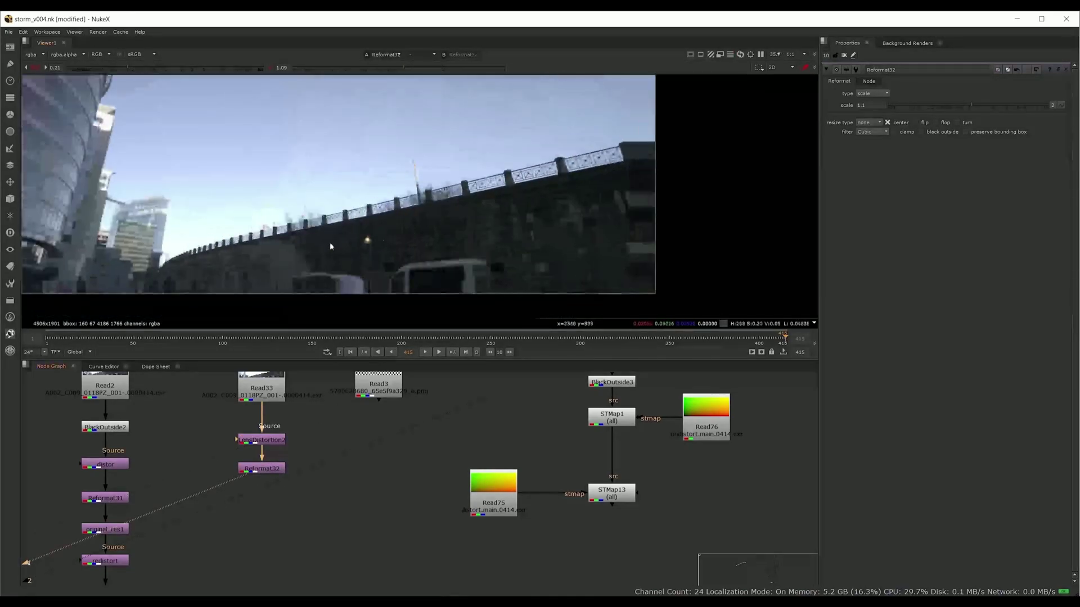
left_click_drag(285, 488, 287, 540)
left_click(276, 438)
key("Tab")
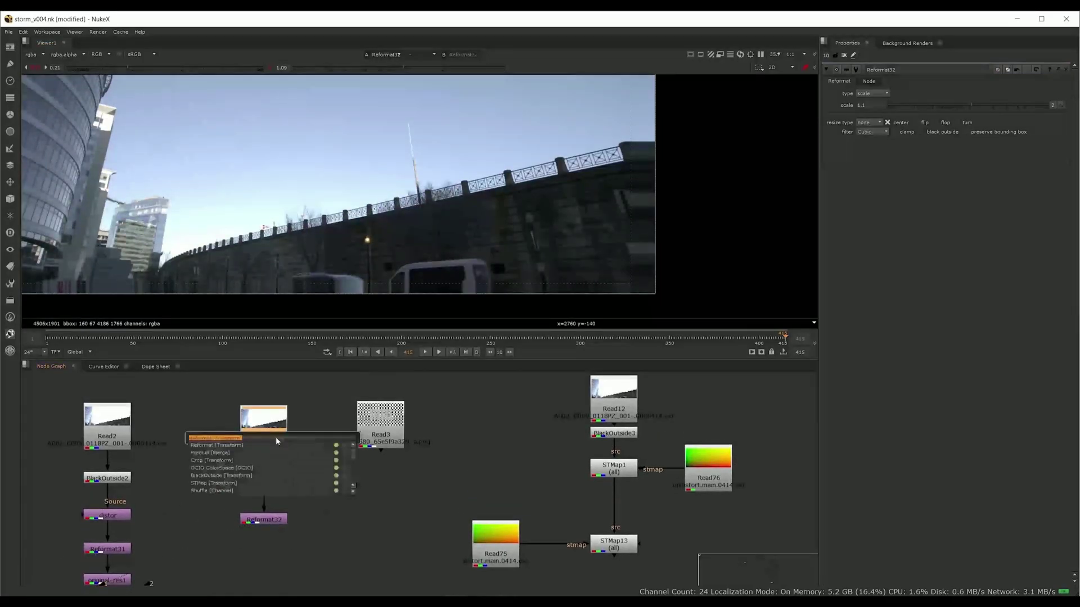
type("black")
key("Return")
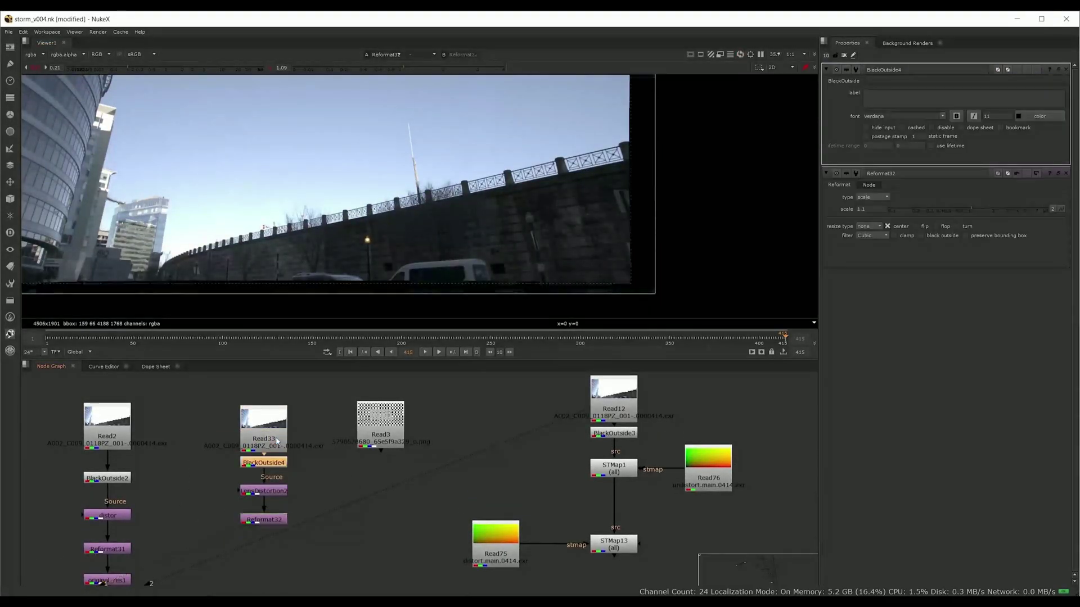
Examine the undistorted plate's borders within the enlarged format, including the top edge and the building side.
left_click_drag(492, 258, 495, 259)
scroll(484, 239, "down", 2)
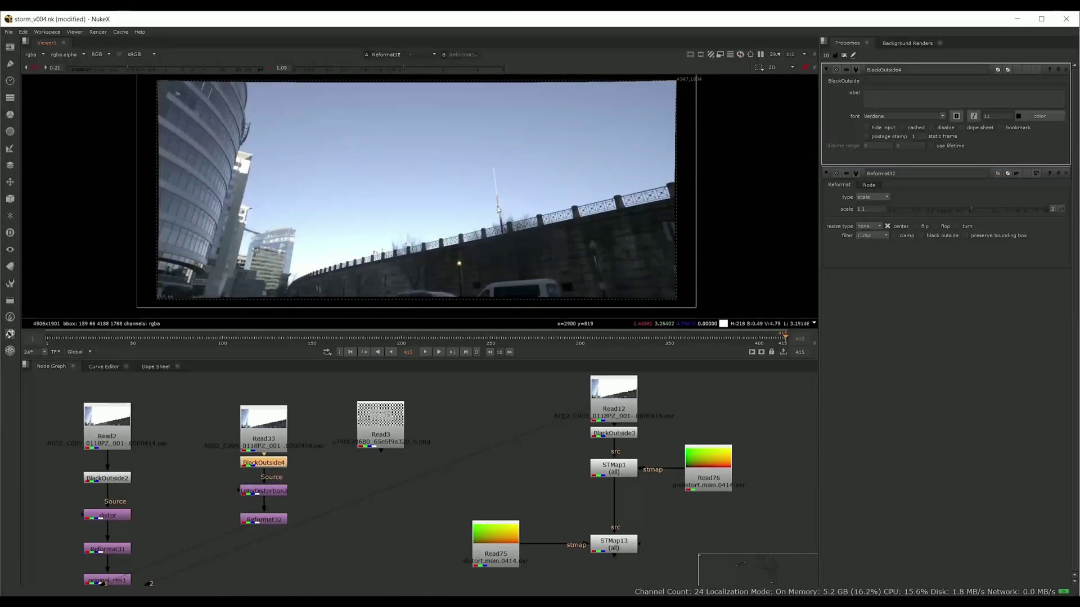
scroll(501, 211, "up", 2)
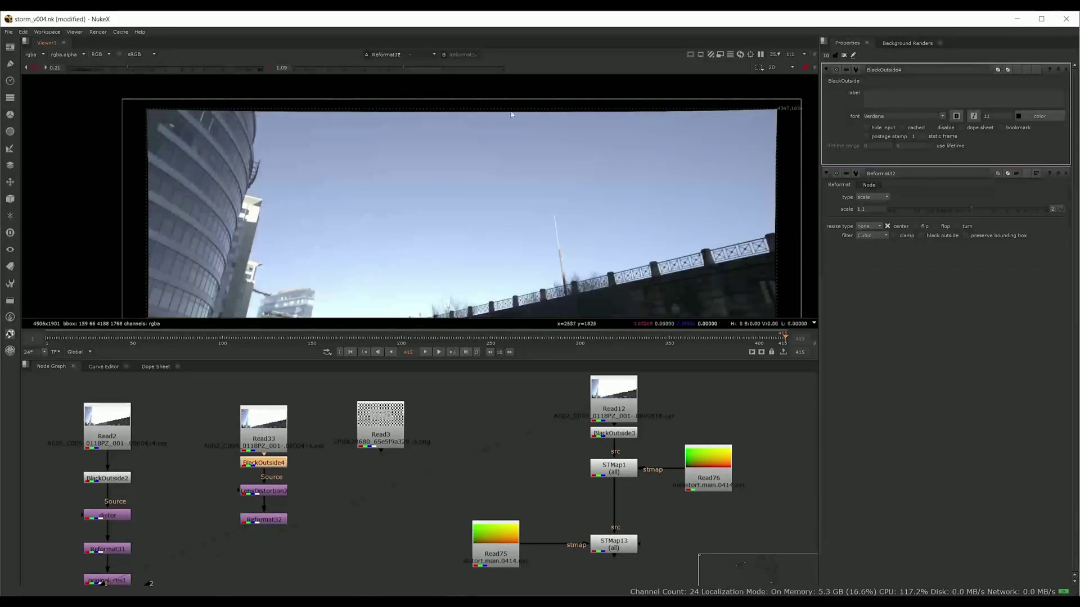
left_click_drag(244, 291, 240, 220)
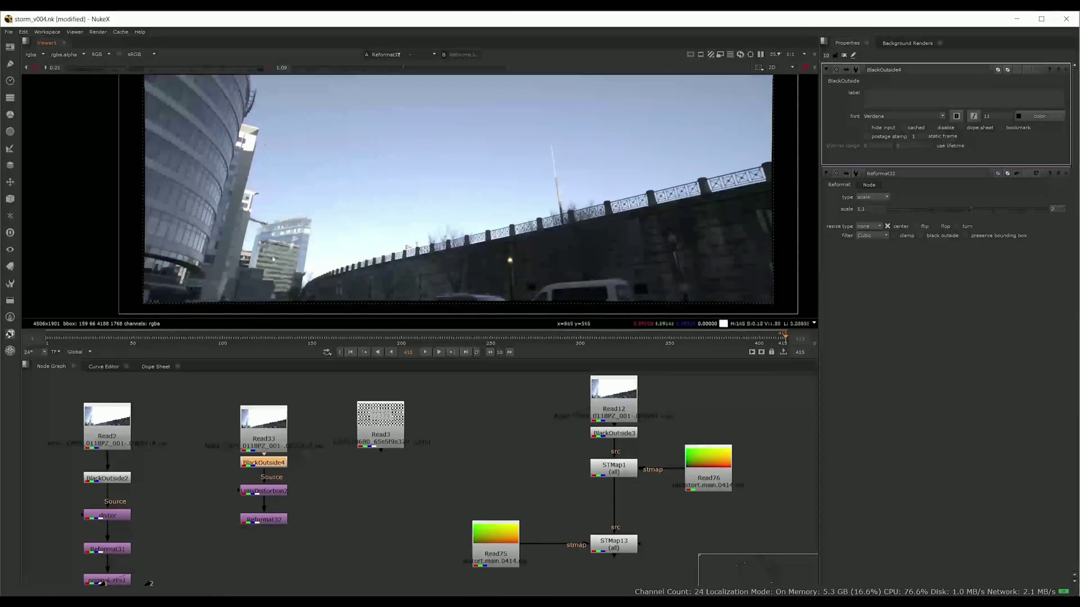
left_click_drag(485, 249, 454, 247)
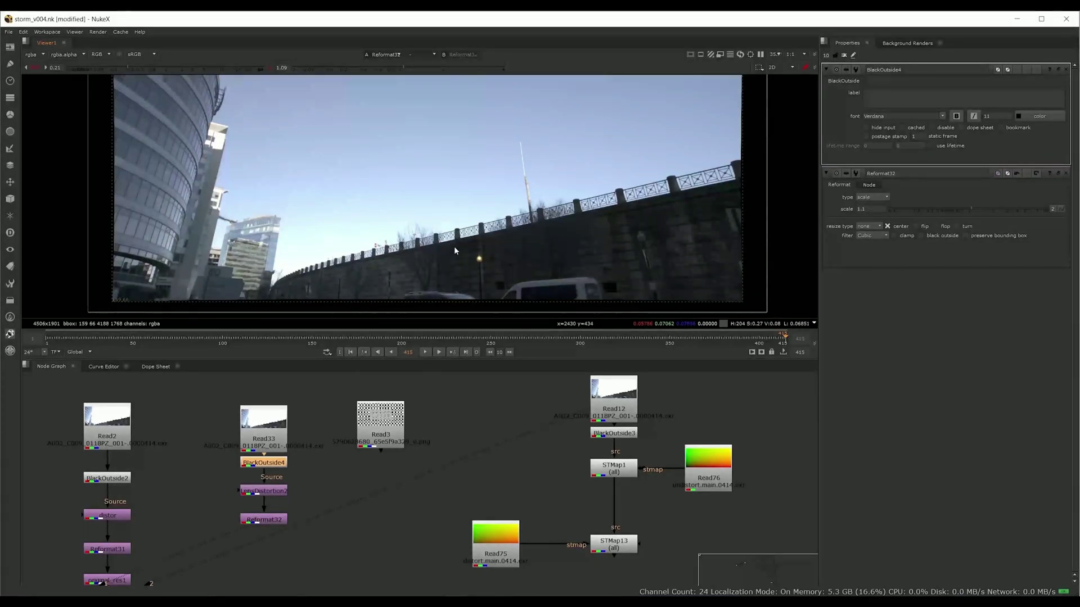
mouse_move(454, 241)
left_mouse_down()
mouse_move(440, 255)
mouse_move(438, 242)
mouse_move(447, 261)
left_mouse_up()
scroll(447, 262, "down", 2)
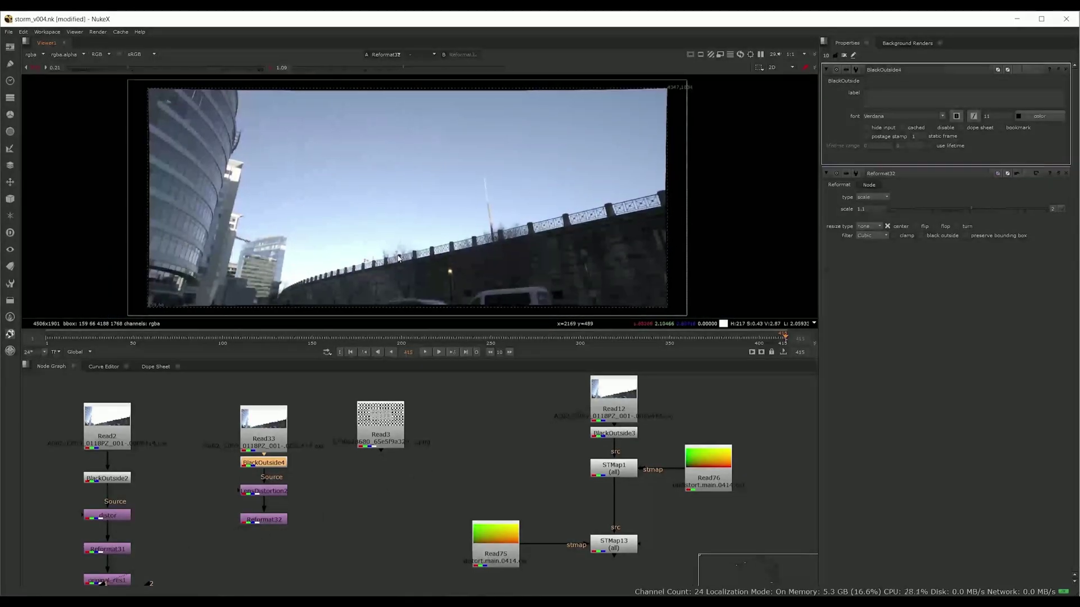
left_click_drag(405, 270, 400, 272)
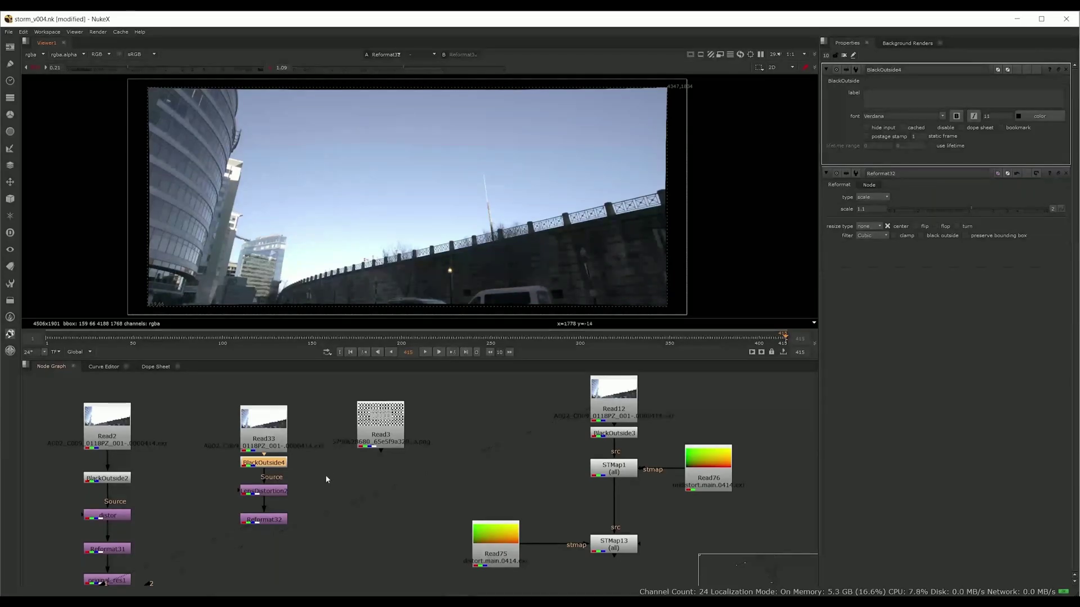
Move the Read3 grid node aside, duplicate the LensDistortion node and connect the copy below the 1.1-scale Reformat node.
left_click_drag(386, 439, 401, 436)
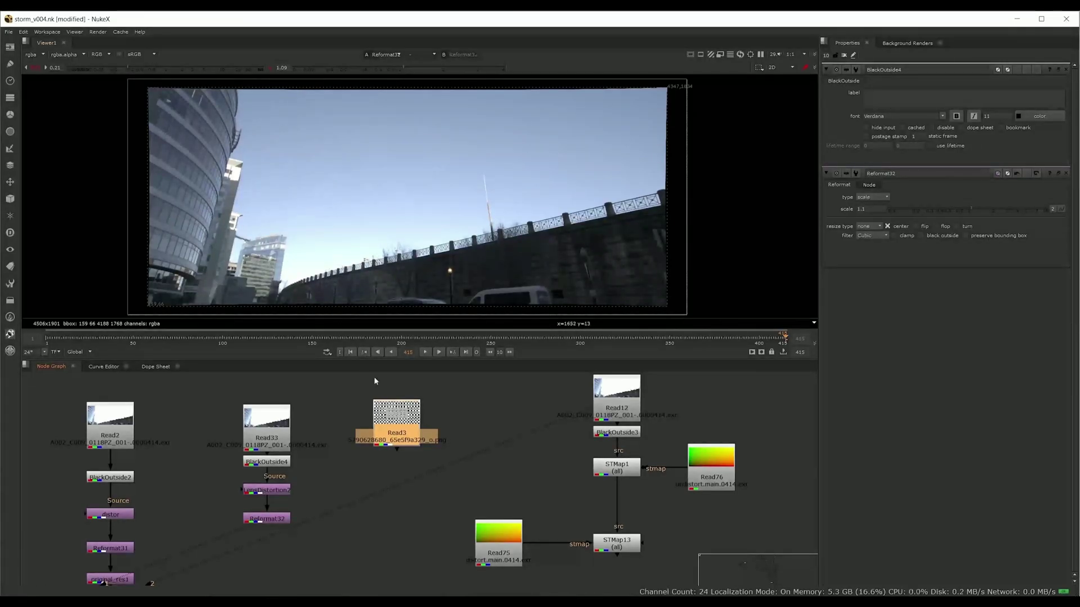
left_click_drag(400, 425, 416, 425)
left_click_drag(317, 438, 320, 407)
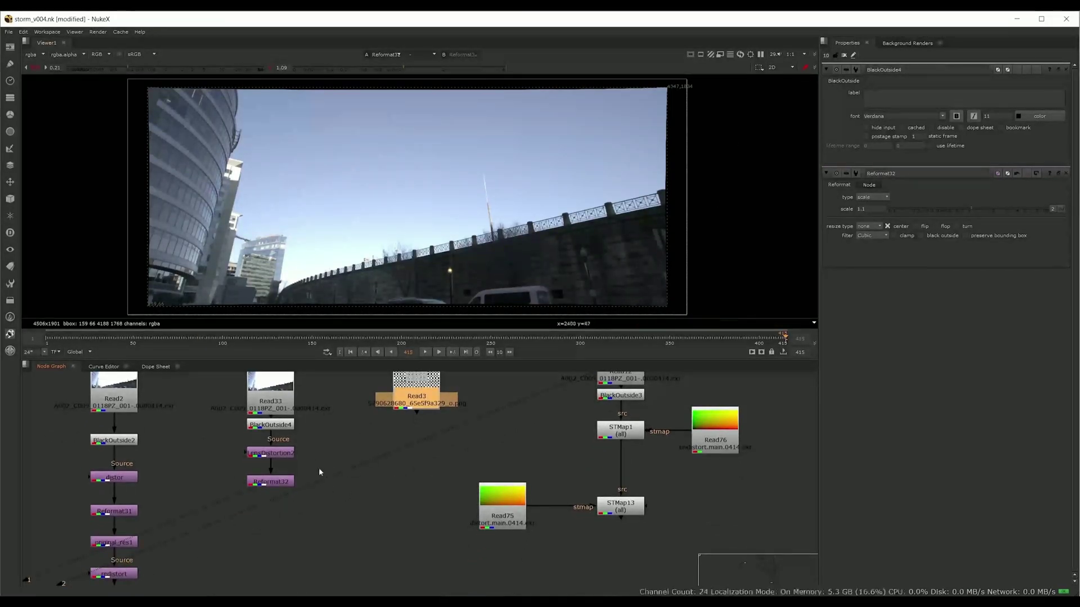
left_click(275, 454)
left_click(257, 537)
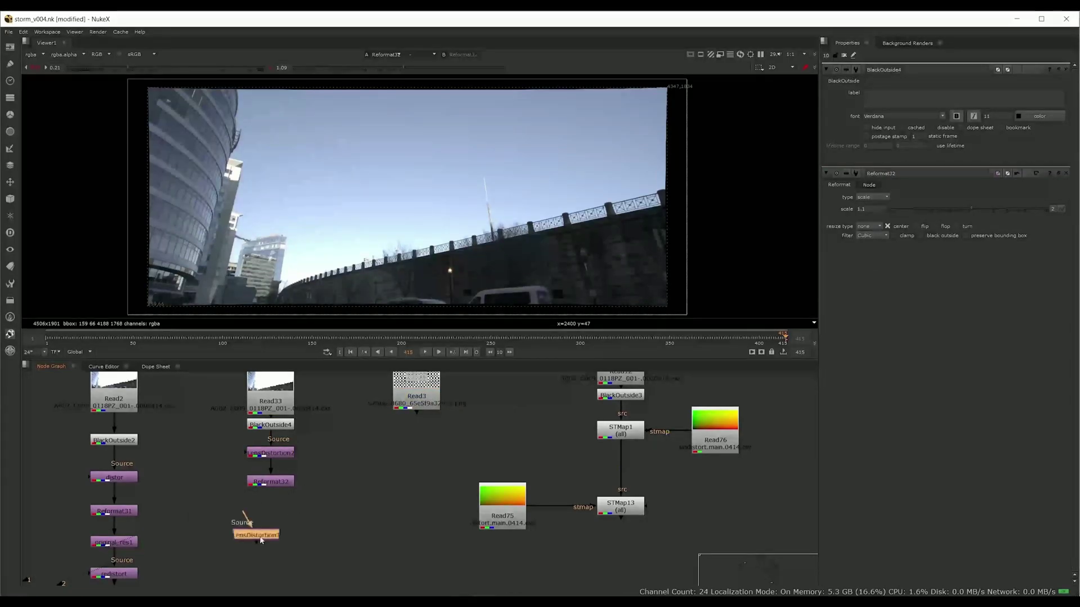
left_click_drag(260, 541, 271, 484)
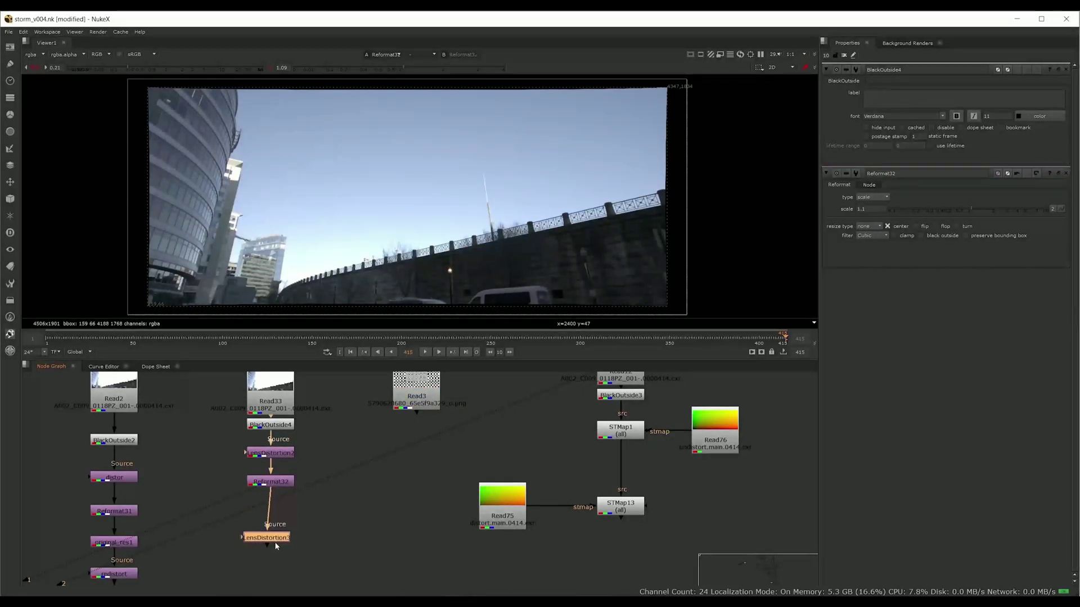
left_click_drag(275, 546, 284, 538)
Turn off Undistort on the copied LensDistortion node and show its output in the viewer.
double_click(284, 539)
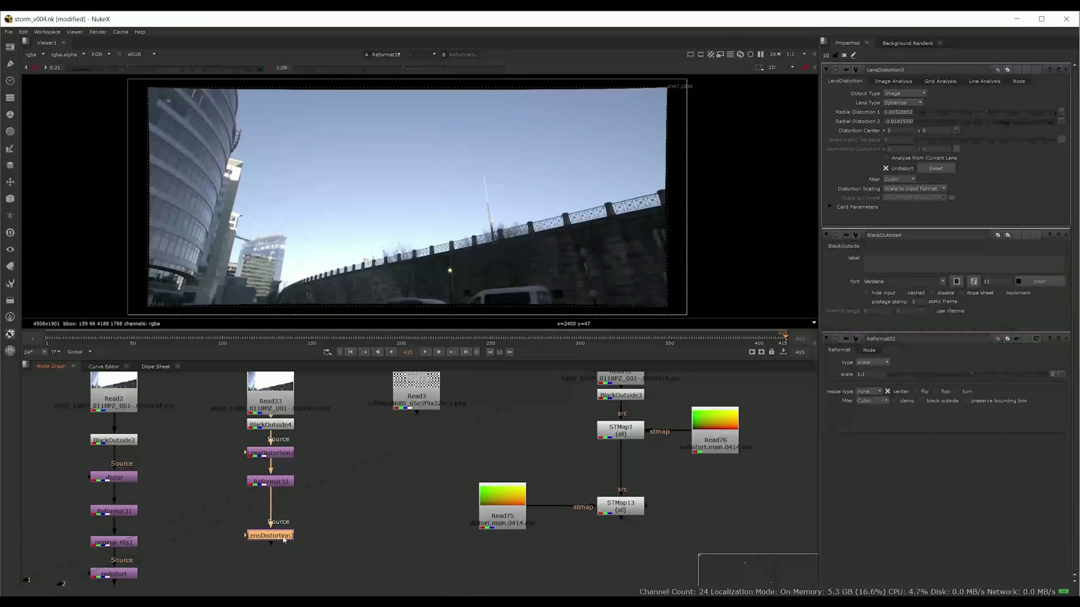
left_click(886, 169)
key("1")
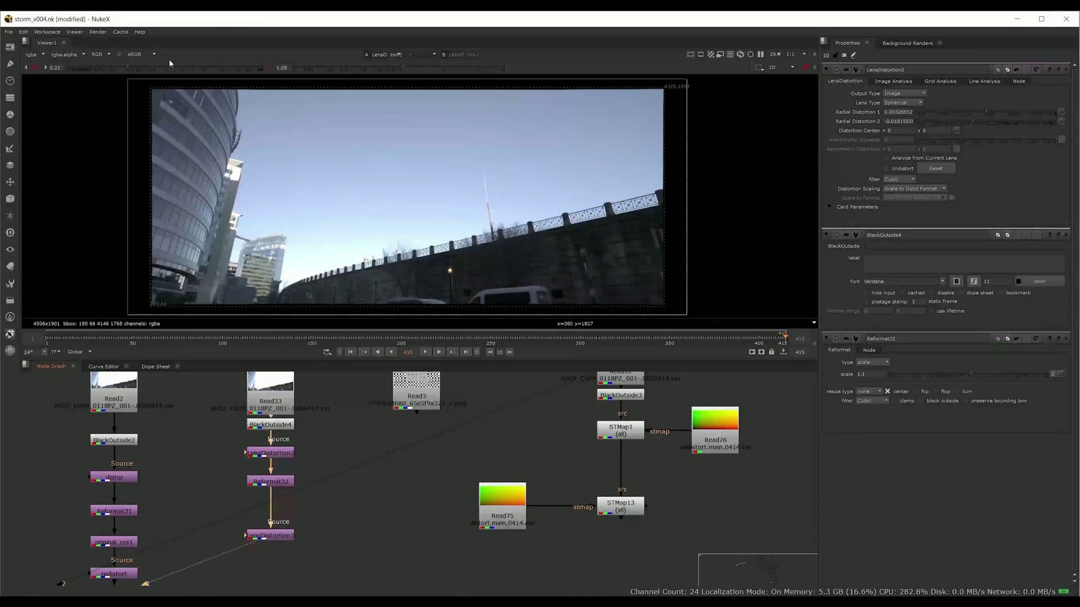
Toggle the second LensDistortion node off and on repeatedly to compare the redistorted and undistorted plate.
left_click(272, 535)
key("d")
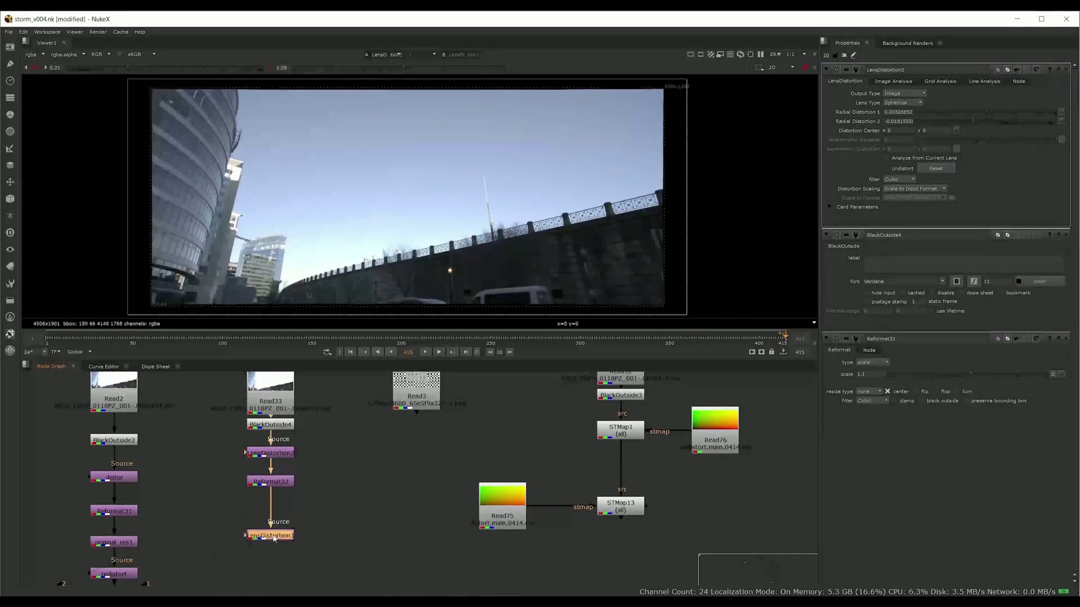
key("d")
key("d")
key("d")
key("d")
key("d")
key("d")
key("d")
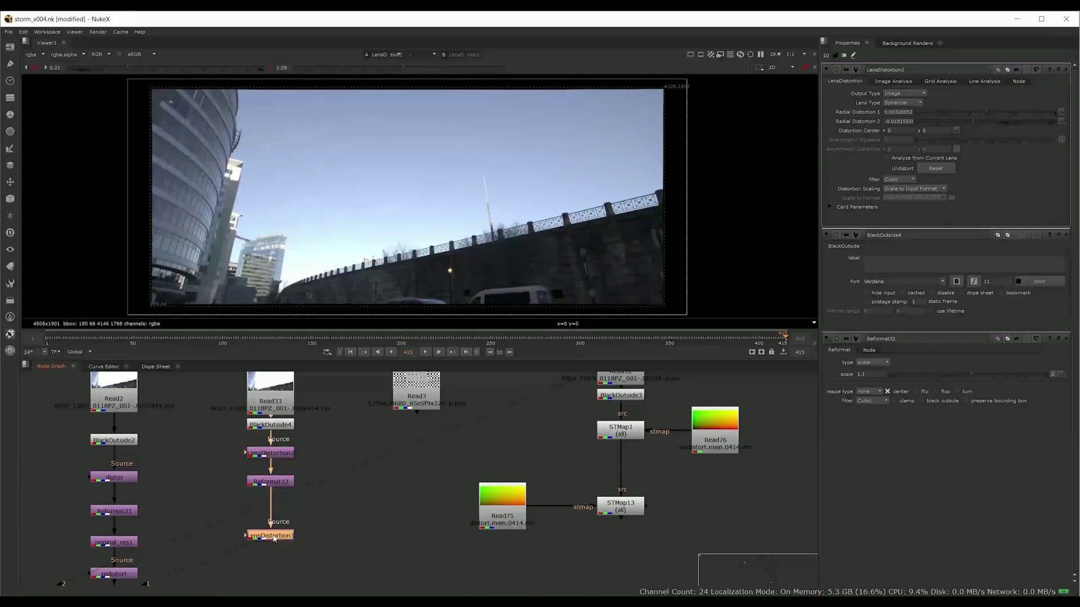
Add a Reformat node below the second LensDistortion node, keeping the 4096x1728 root format, and set its resize type to none.
left_click_drag(302, 565, 314, 468)
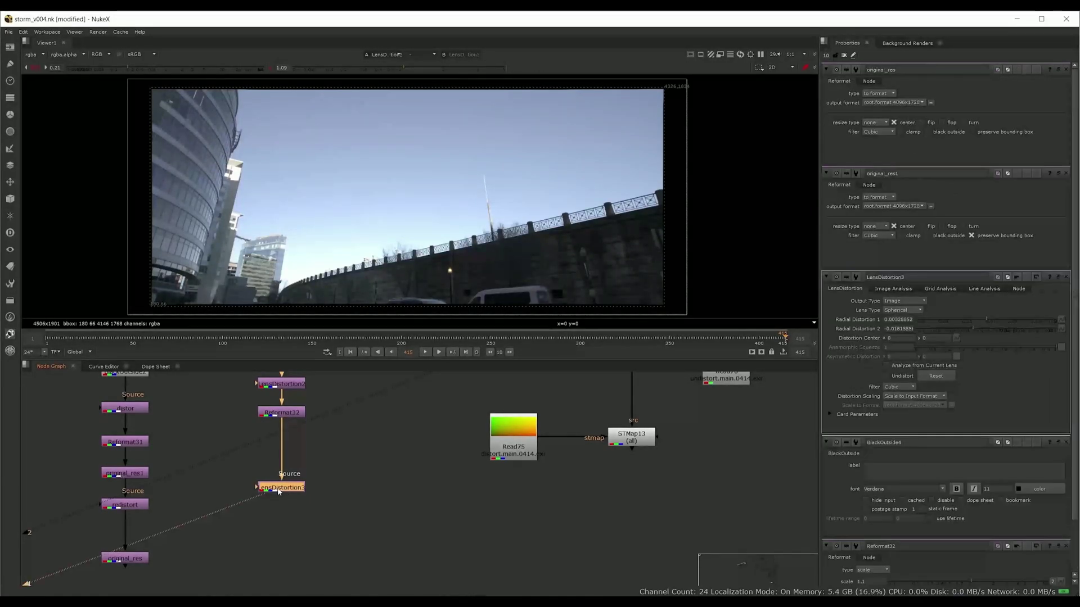
key("Tab")
type("ref")
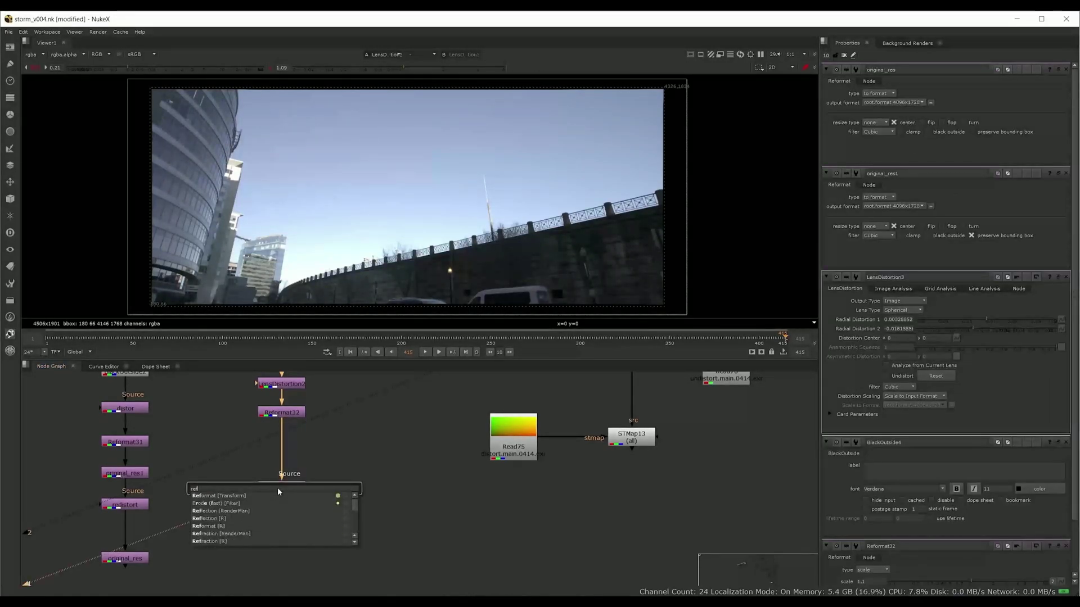
key("Return")
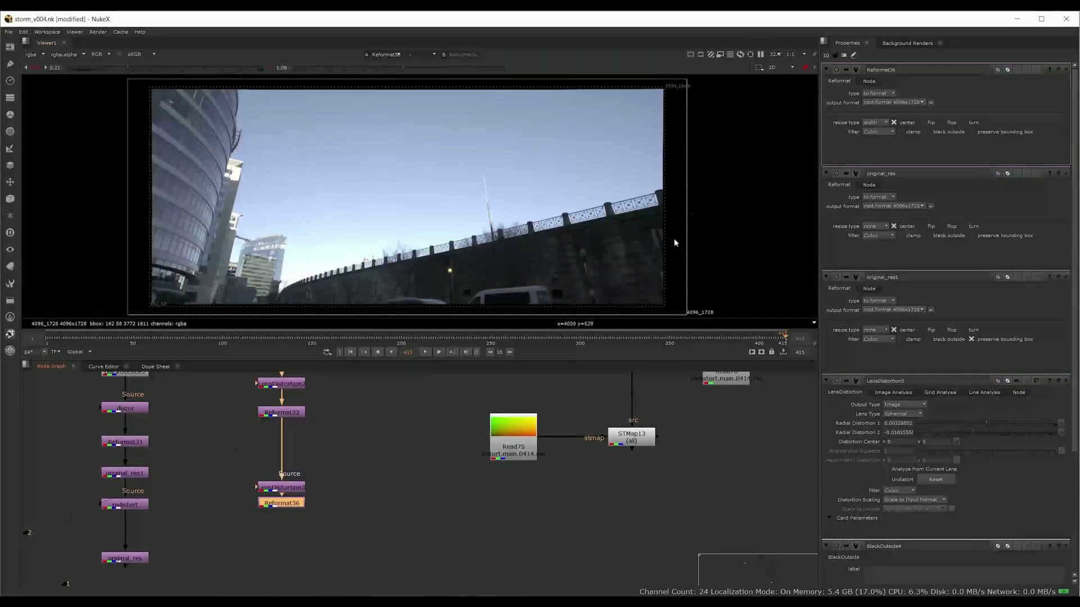
left_click_drag(287, 505, 286, 509)
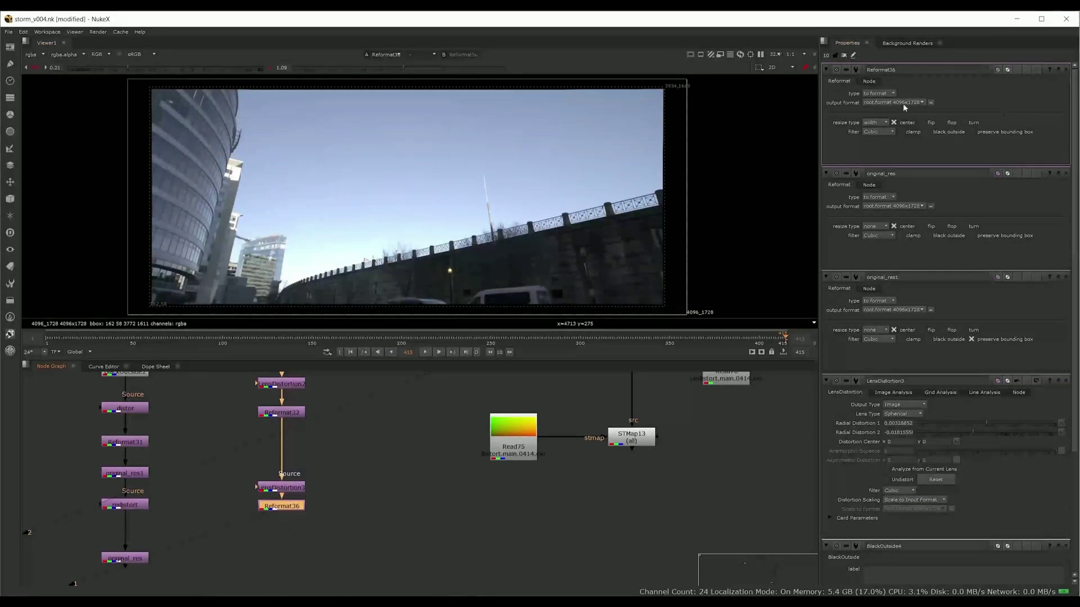
left_click(878, 122)
left_click(880, 115)
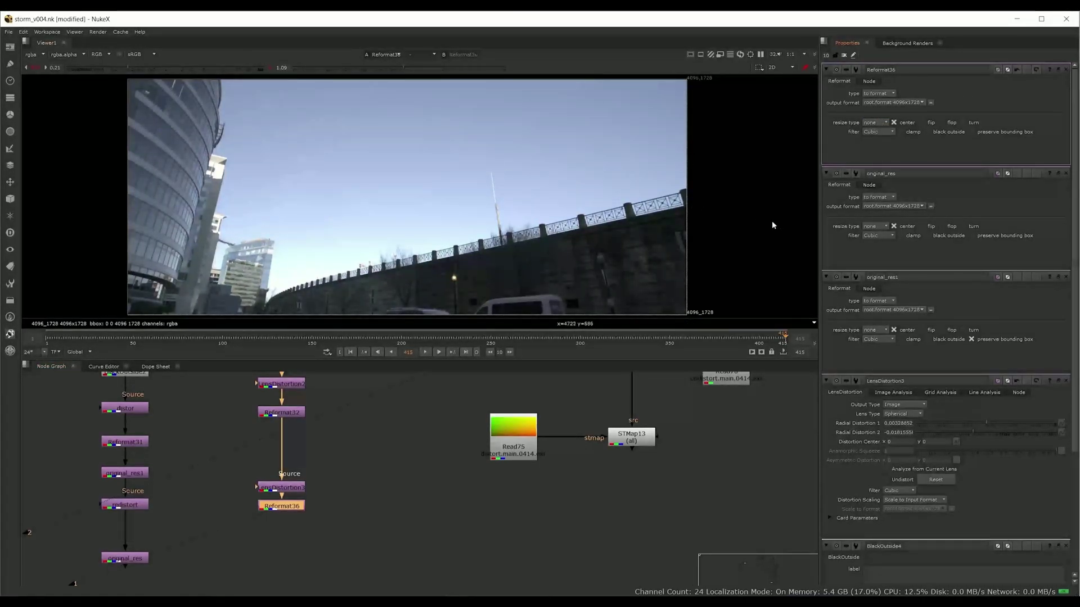
Compare the railing end in the original Read33 plate with the final Reformat output.
left_click(344, 484)
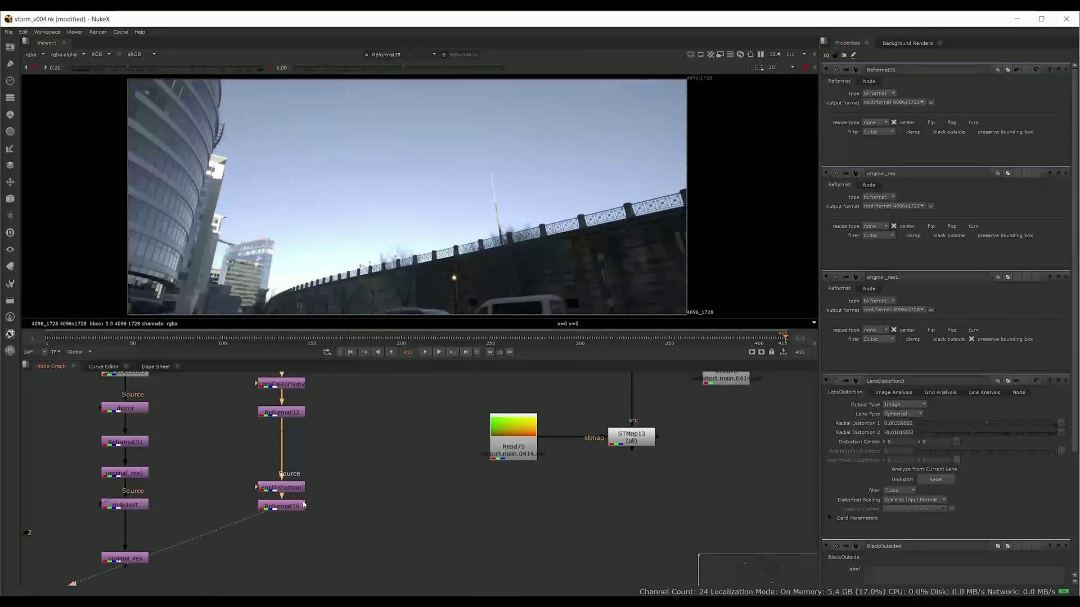
left_click_drag(346, 481, 324, 572)
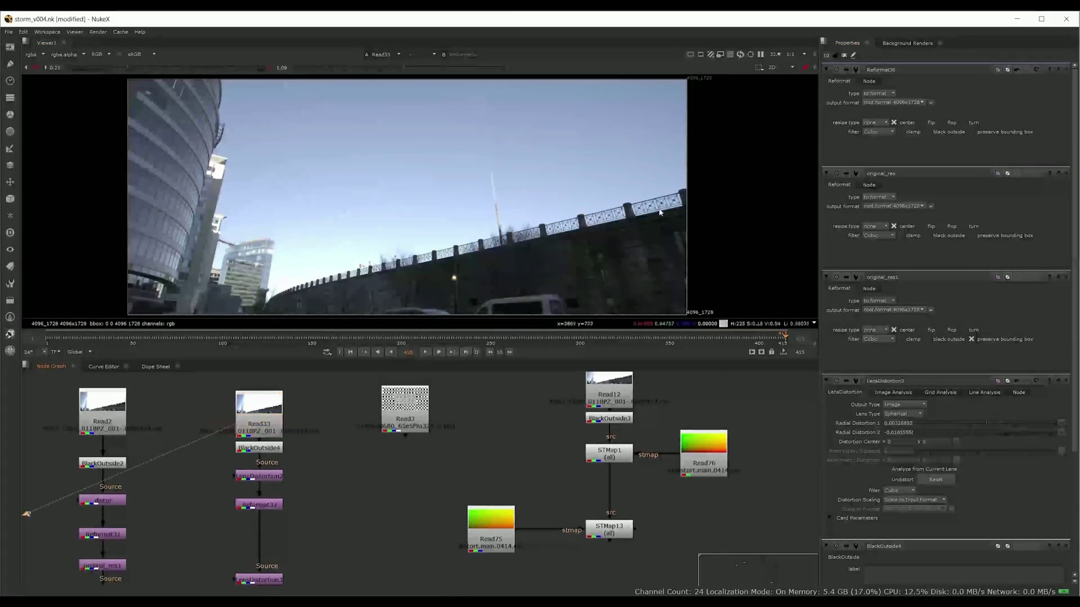
scroll(725, 190, "up", 3)
key("2")
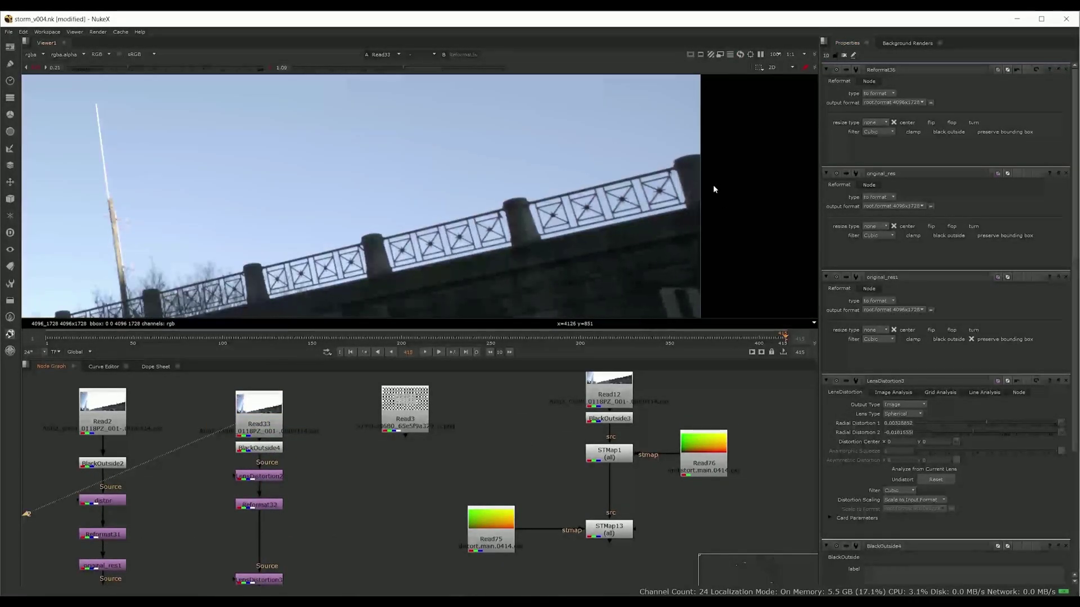
left_click_drag(364, 509, 376, 412)
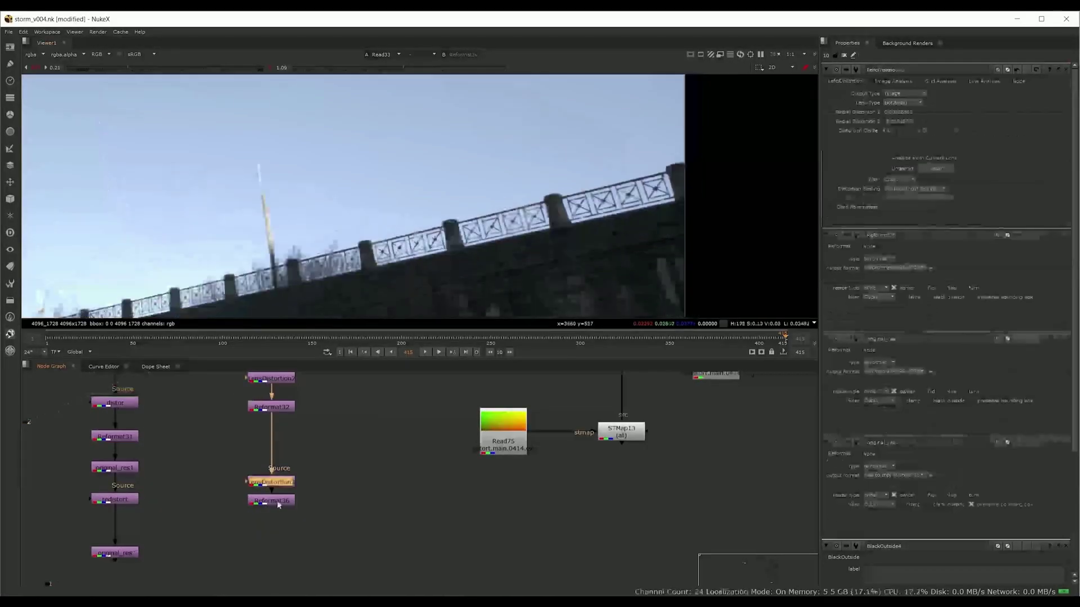
left_click(340, 478)
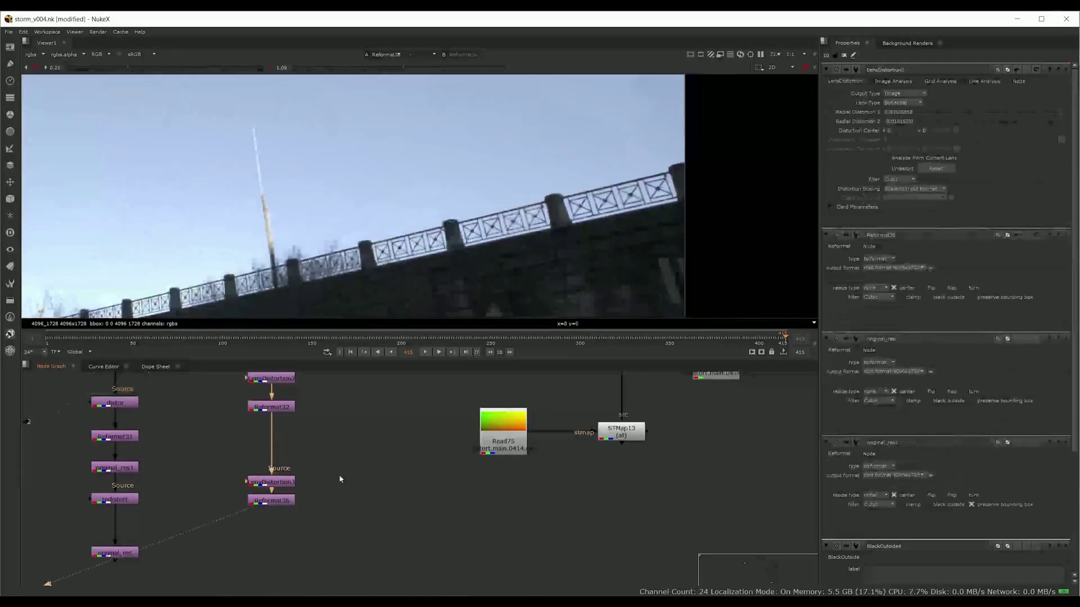
Delete the Reformat node below the second LensDistortion node.
left_click_drag(285, 502, 285, 512)
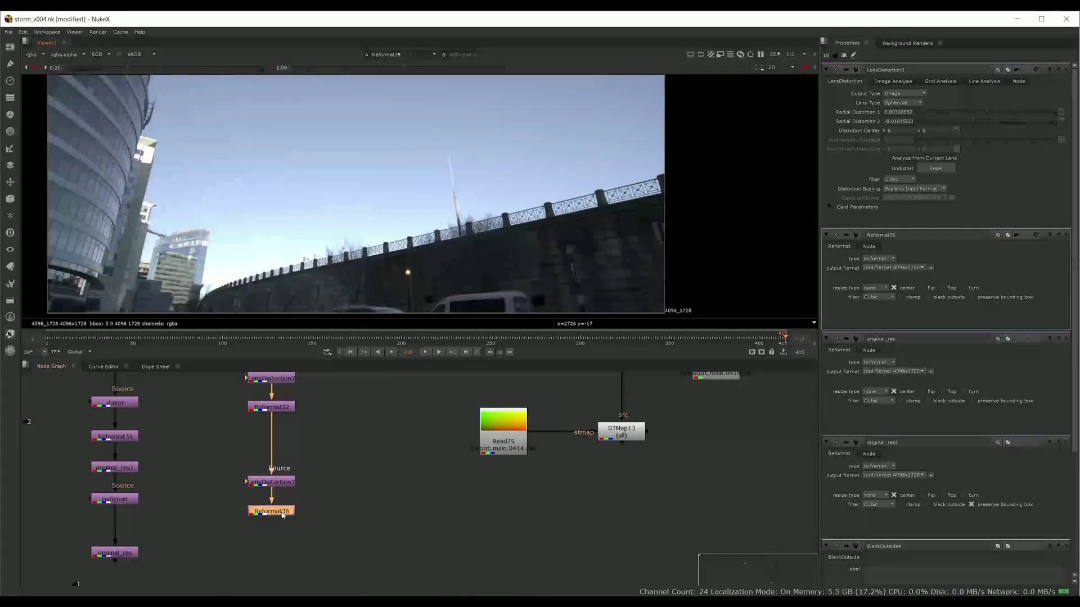
key("Delete")
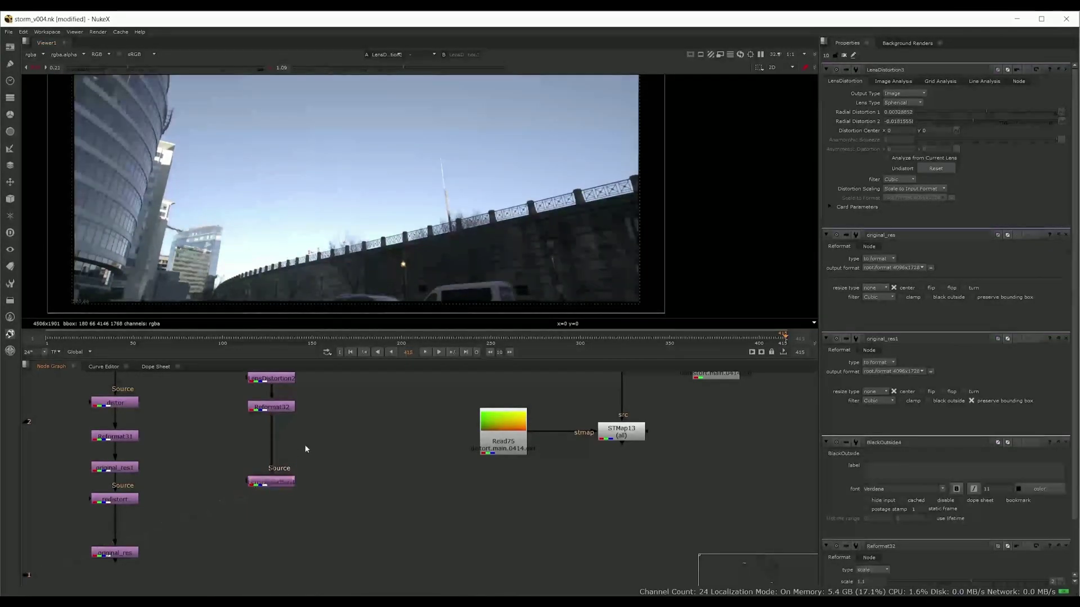
Insert a root-format Reformat node between the 1.1-scale Reformat and the second LensDistortion, with resize type none.
key("Tab")
type("re")
left_click(286, 452)
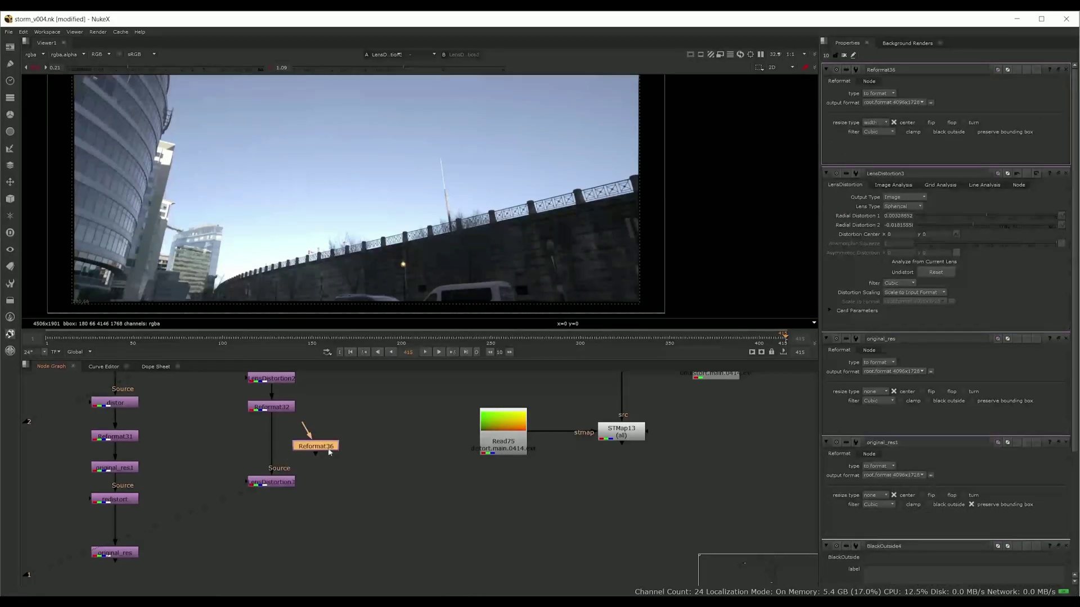
left_click_drag(316, 447, 278, 455)
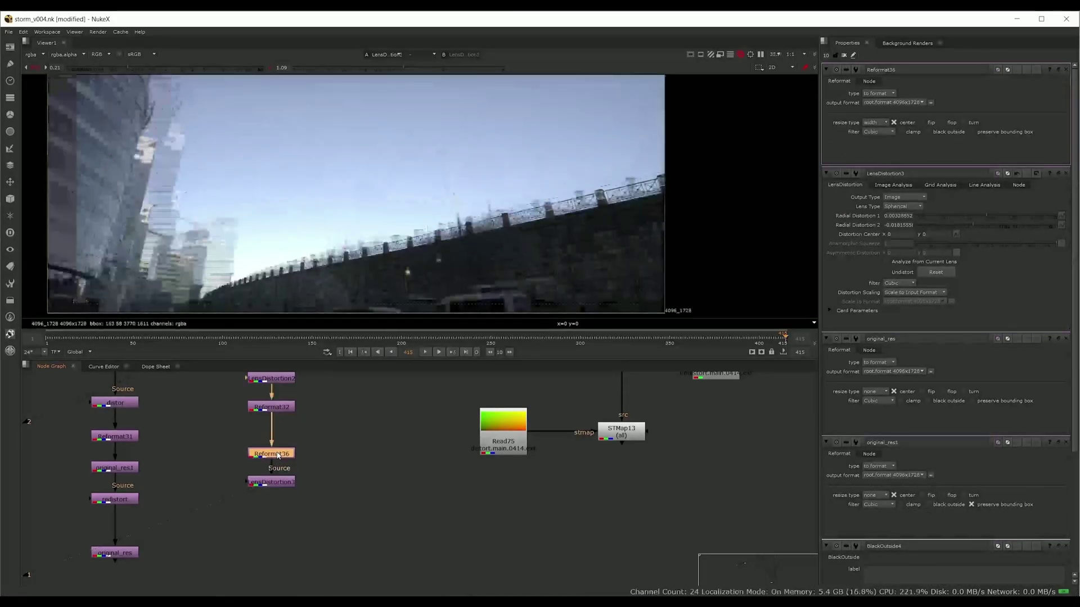
left_click(875, 122)
left_click(875, 115)
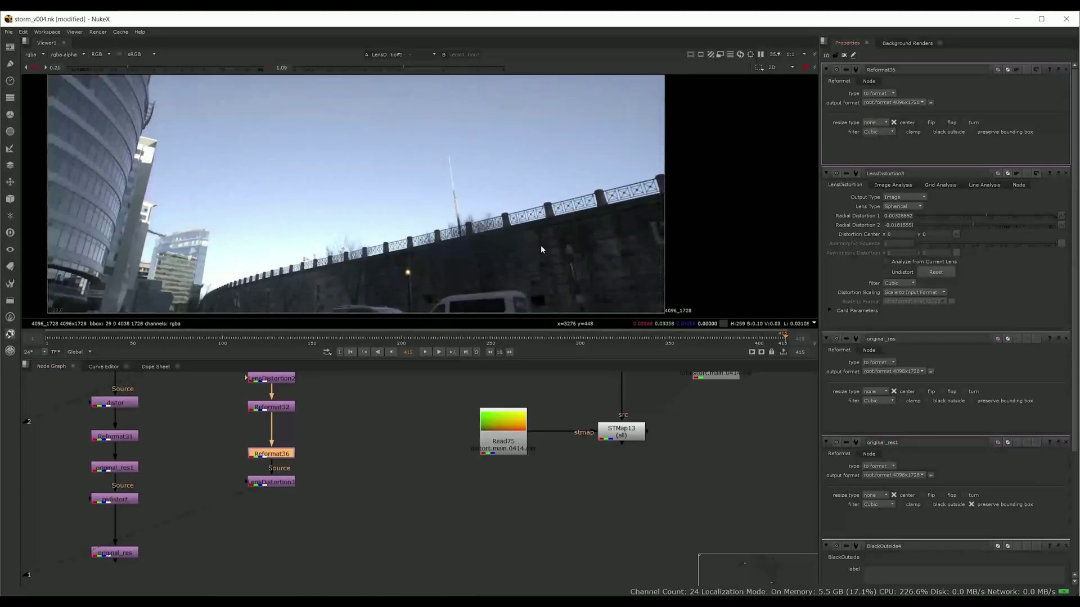
Examine the railing end at the plate border in the second LensDistortion output and in the new Reformat node's output.
scroll(647, 203, "up", 2)
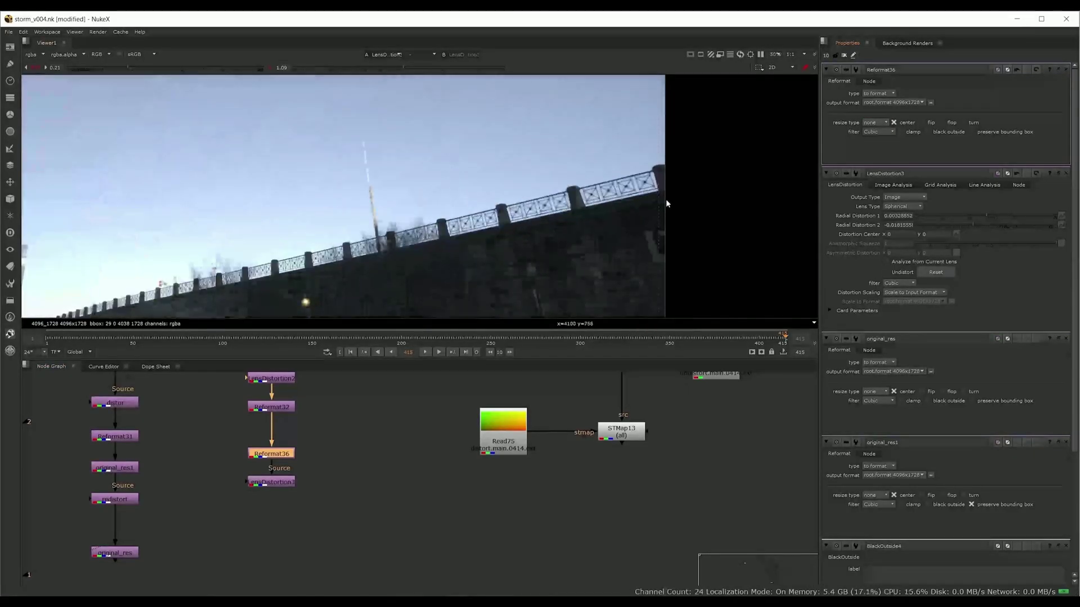
left_click(273, 457, "ctrl+shift")
left_click_drag(321, 441, 311, 505)
left_click(261, 518, "ctrl+shift")
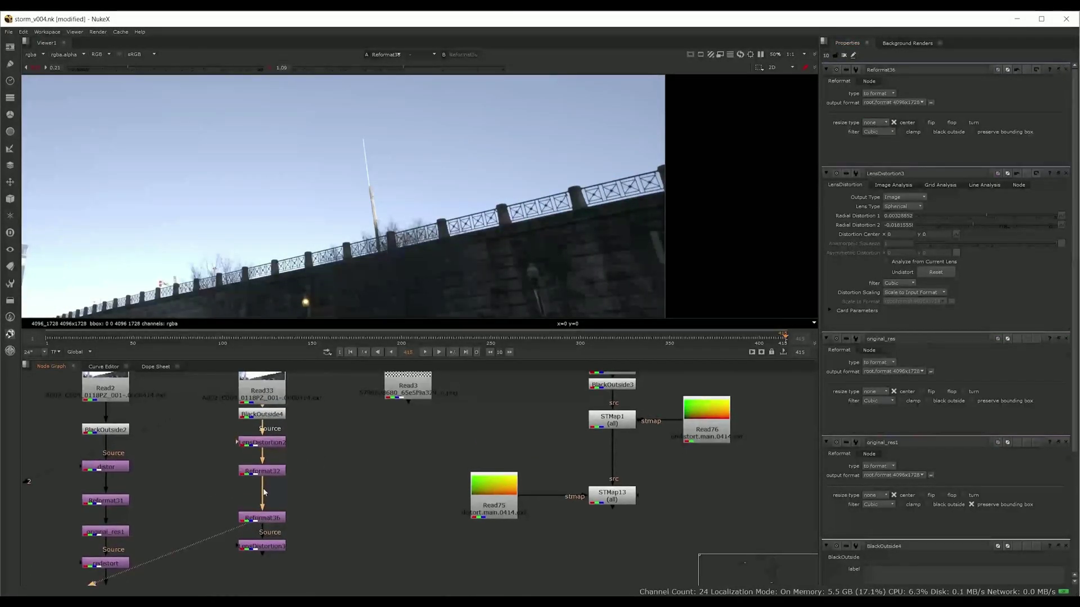
left_click(269, 519)
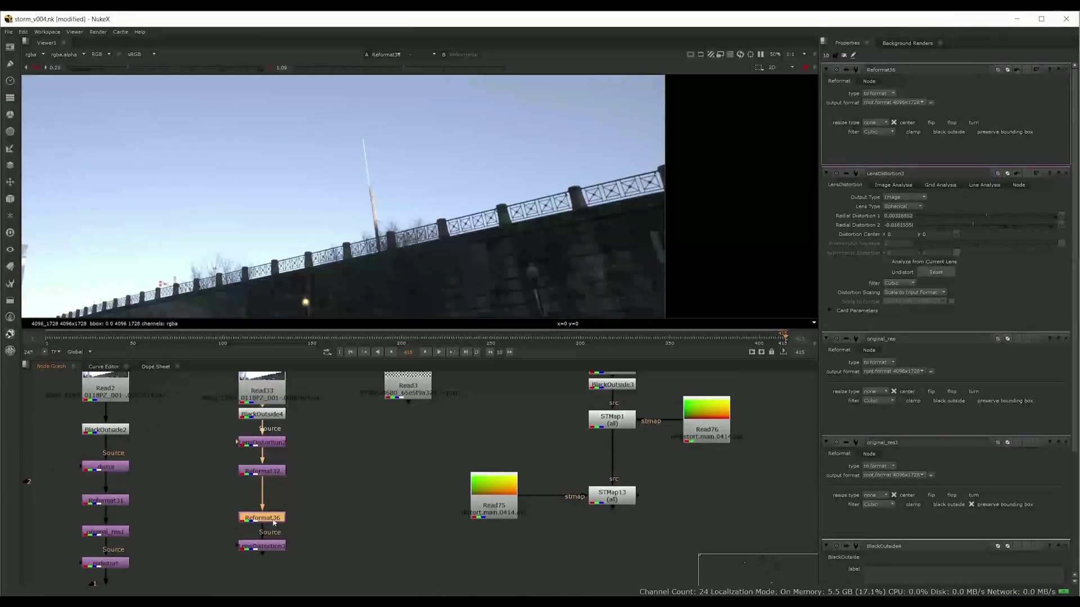
Compare the bounding box and railing edge of the second LensDistortion output with the root-format Reformat node feeding it.
left_click(269, 548)
key("1")
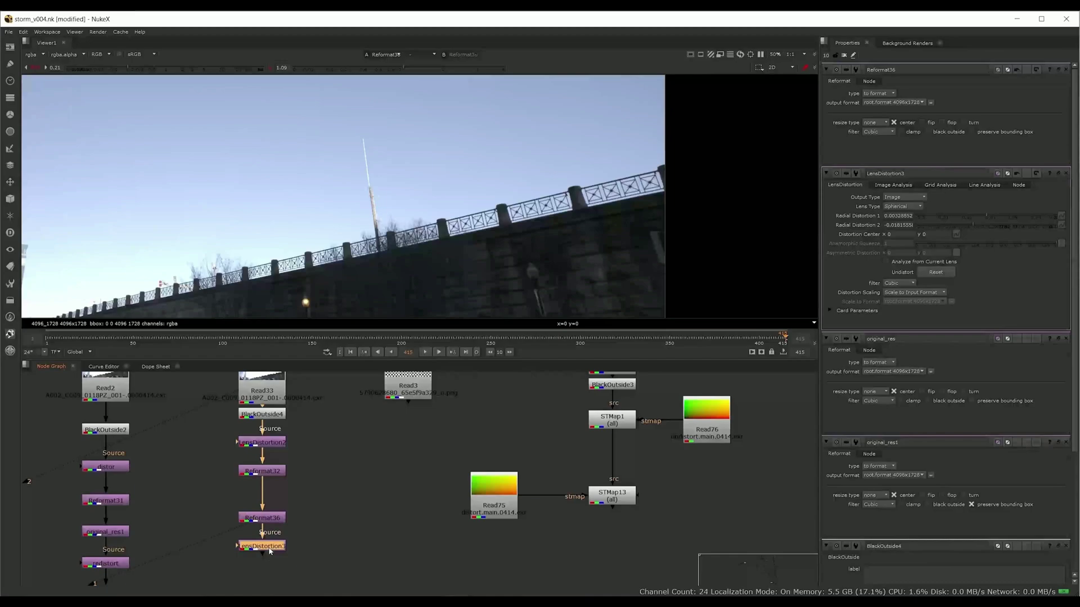
scroll(669, 186, "up", 5)
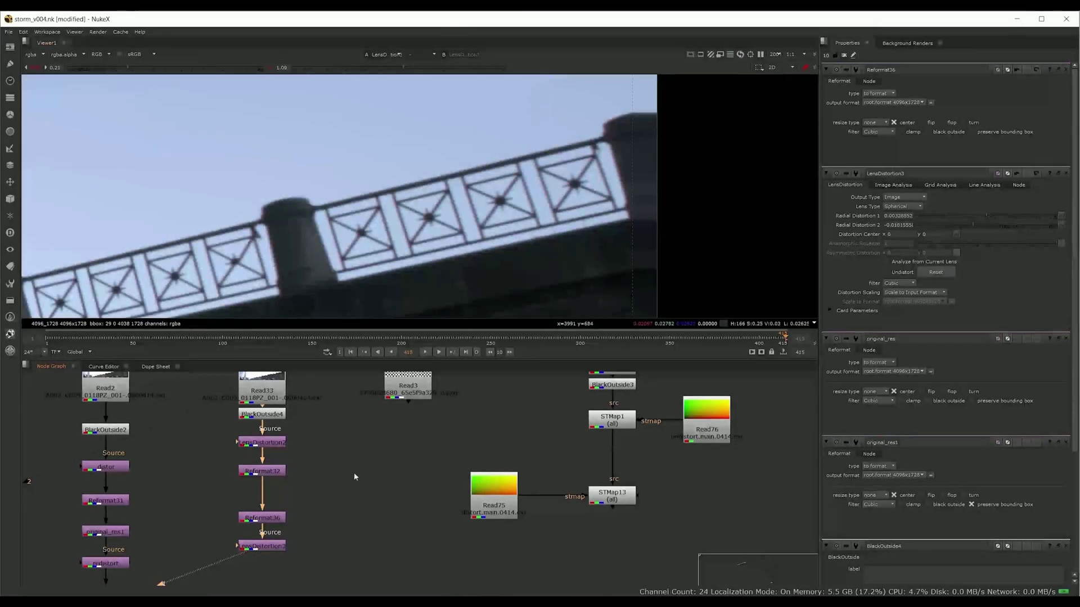
left_click(264, 517)
key("1")
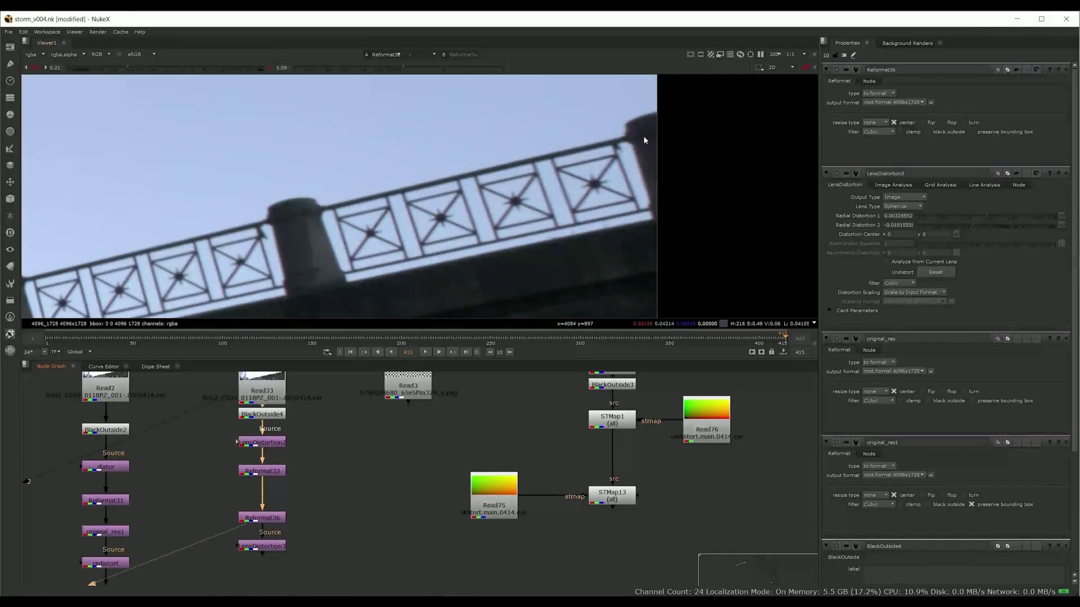
scroll(678, 160, "down", 3)
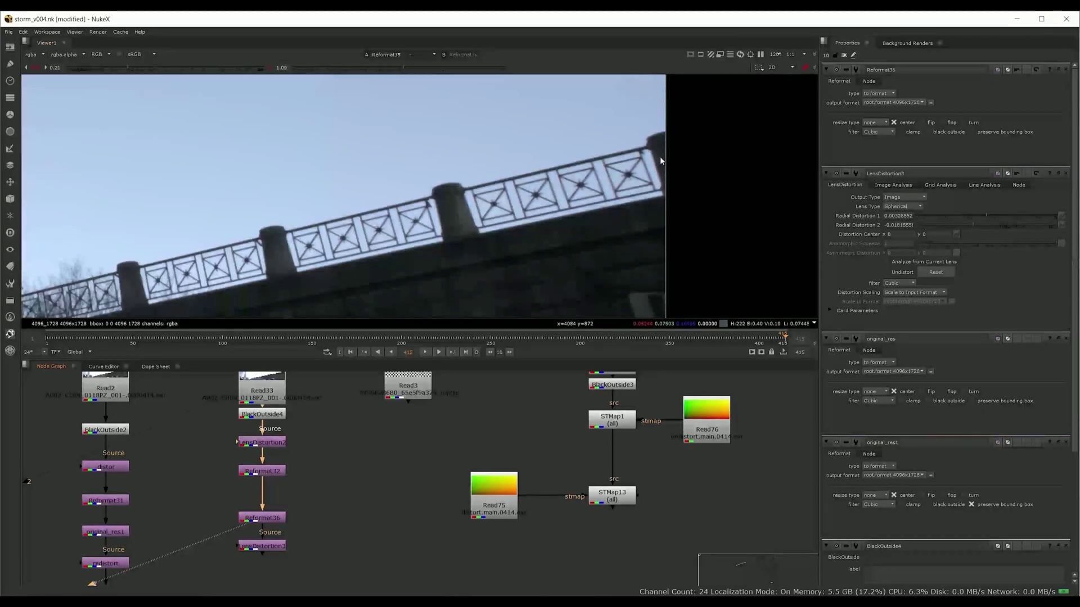
left_click(280, 545)
key("1")
left_click(277, 519)
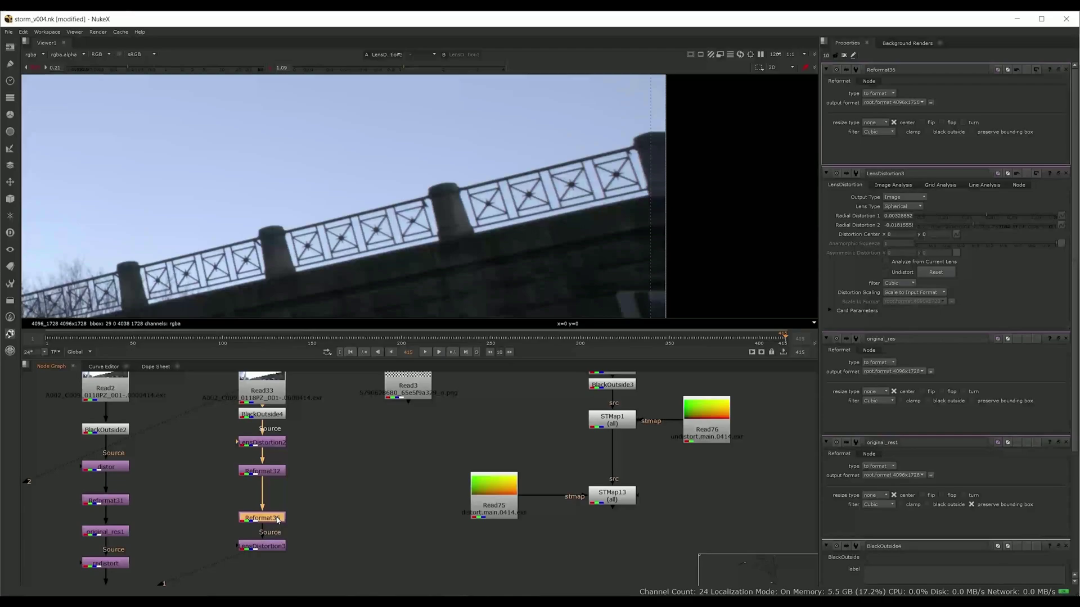
key("1")
Enable preserve bounding box on the root-format Reformat node above the second LensDistortion.
left_click(276, 520)
left_click(281, 507)
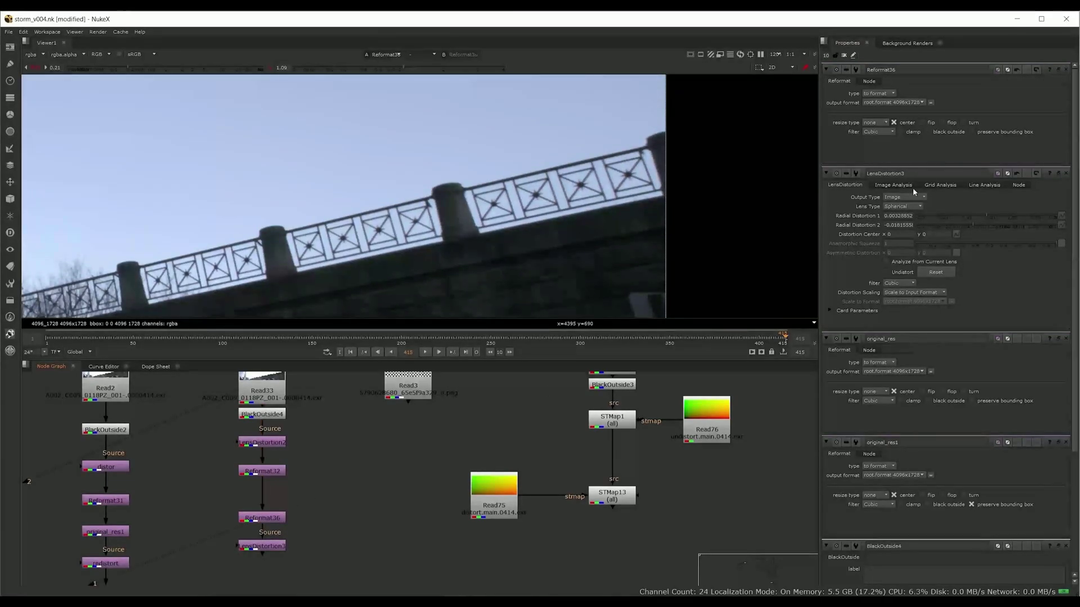
left_click(971, 132)
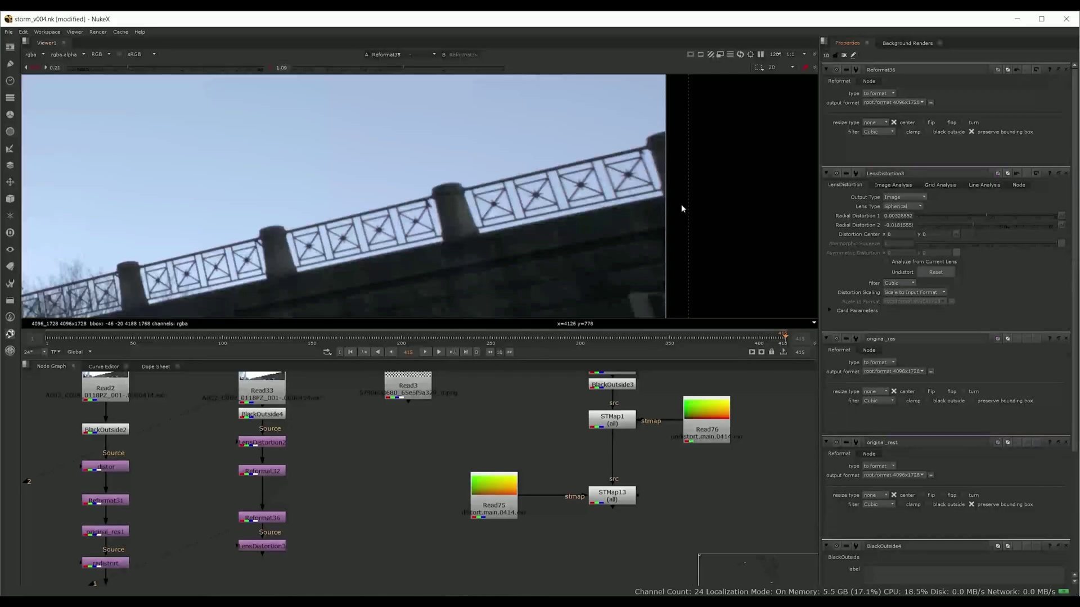
Check the second LensDistortion output at the plate border against the original Read33 plate.
left_click(277, 546)
key("1")
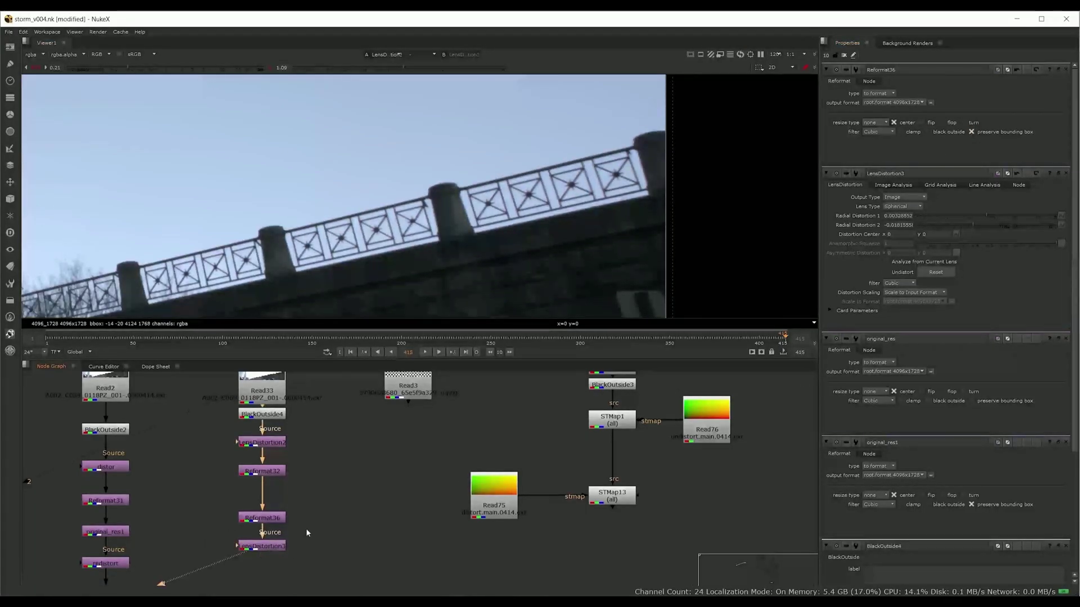
scroll(306, 529, "down", 1)
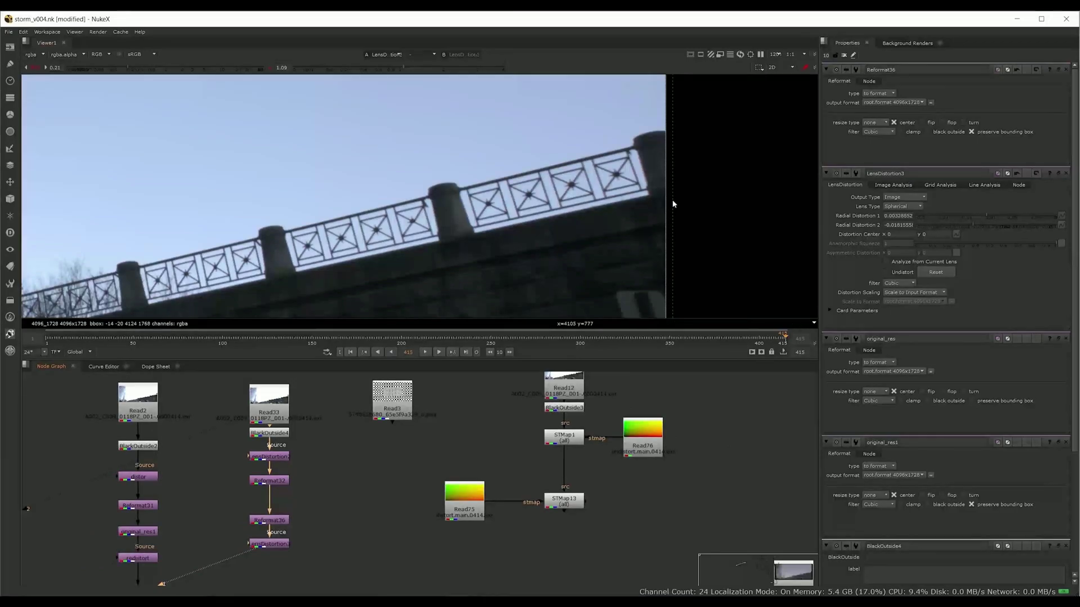
scroll(675, 202, "down", 3)
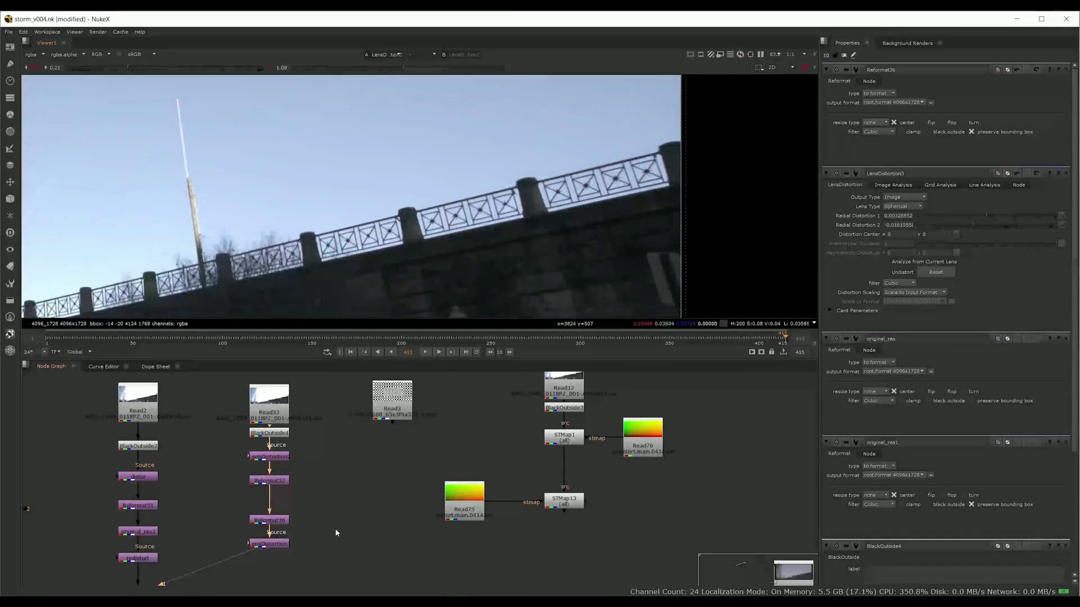
scroll(336, 533, "down", 2)
left_click(298, 458)
key("1")
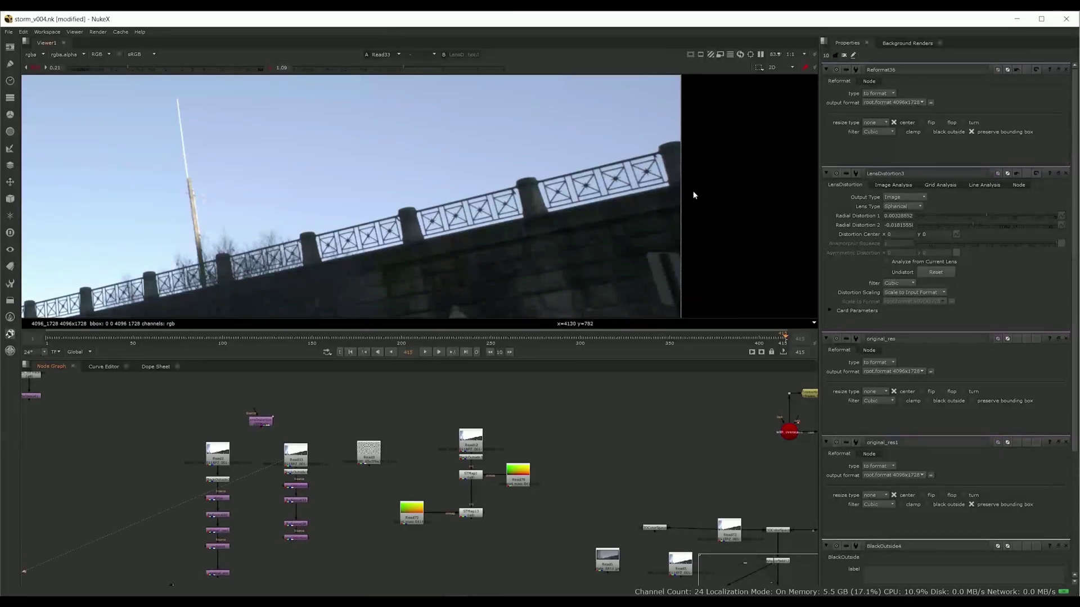
key("2")
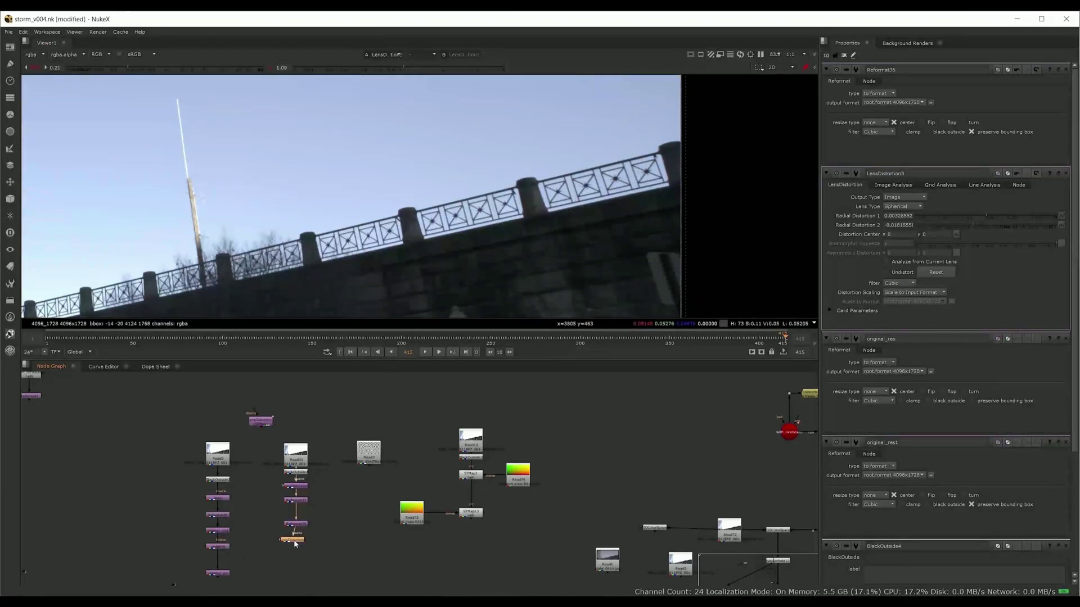
Add a root-format Reformat node below the second LensDistortion and show its output in the viewer.
left_click(304, 540)
key("Tab")
type("re")
key("Return")
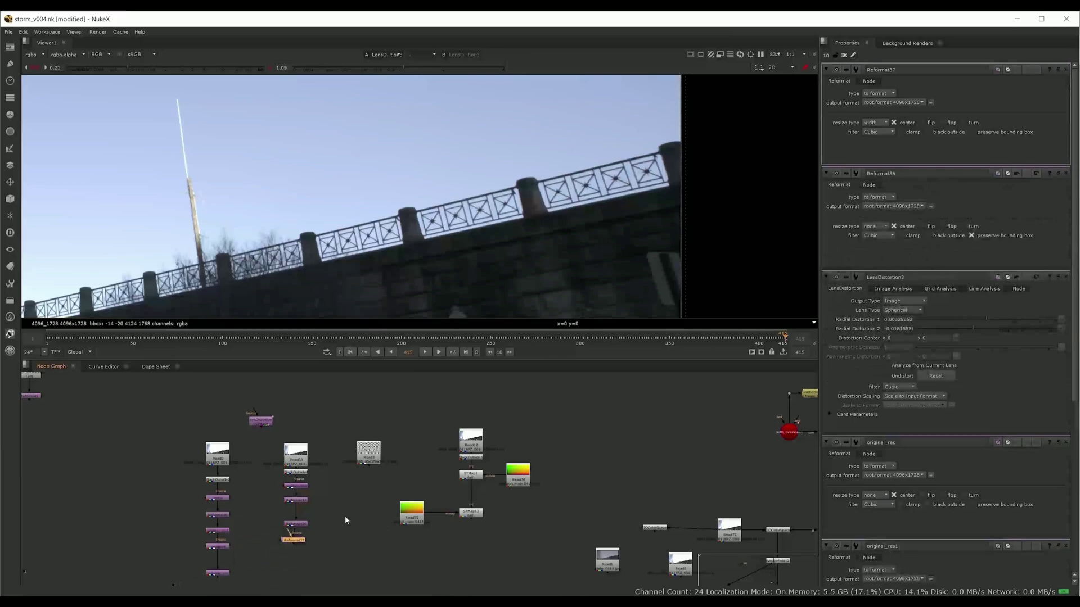
scroll(272, 549, "up", 5)
mouse_move(318, 538)
left_mouse_down()
mouse_move(324, 568)
mouse_move(304, 549)
left_mouse_up()
left_click(316, 529)
left_click(330, 569)
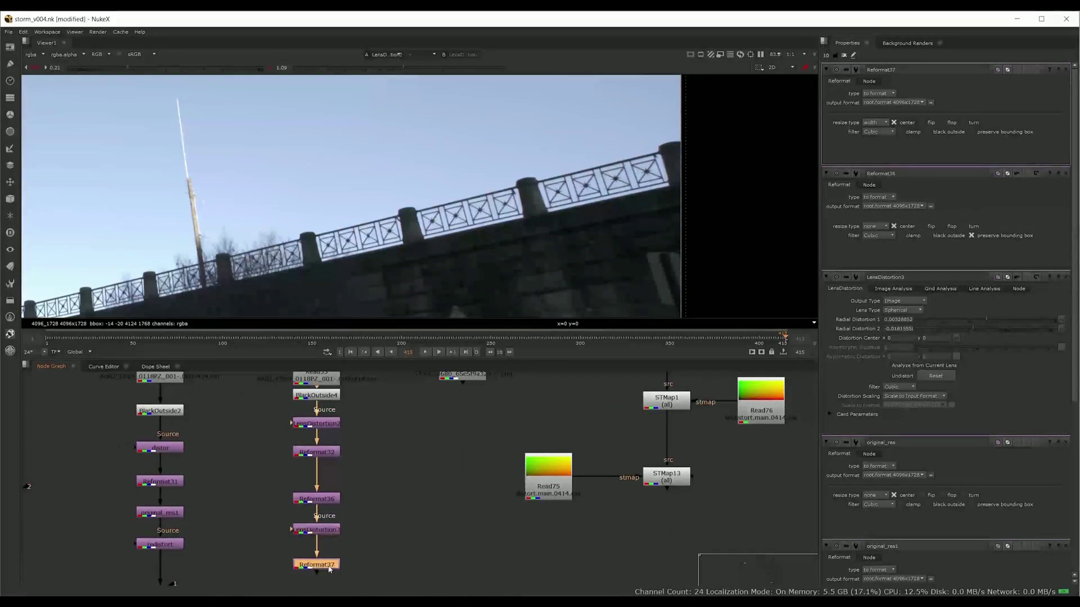
key("1")
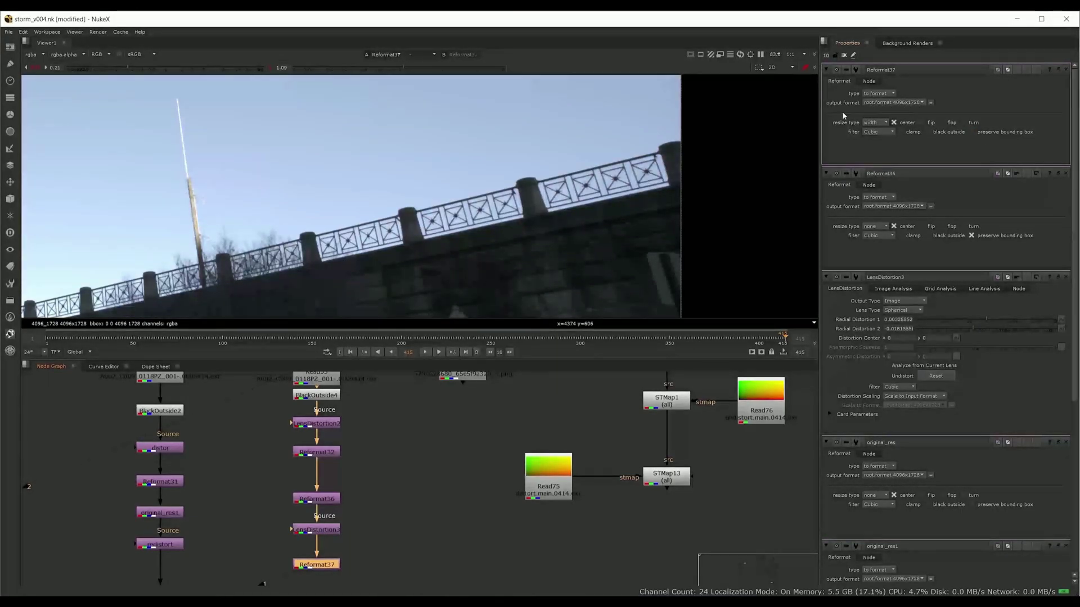
Compare the original Read33 plate with the output of the new Reformat node at the end of the chain.
left_click(261, 584)
left_click_drag(344, 410, 338, 436)
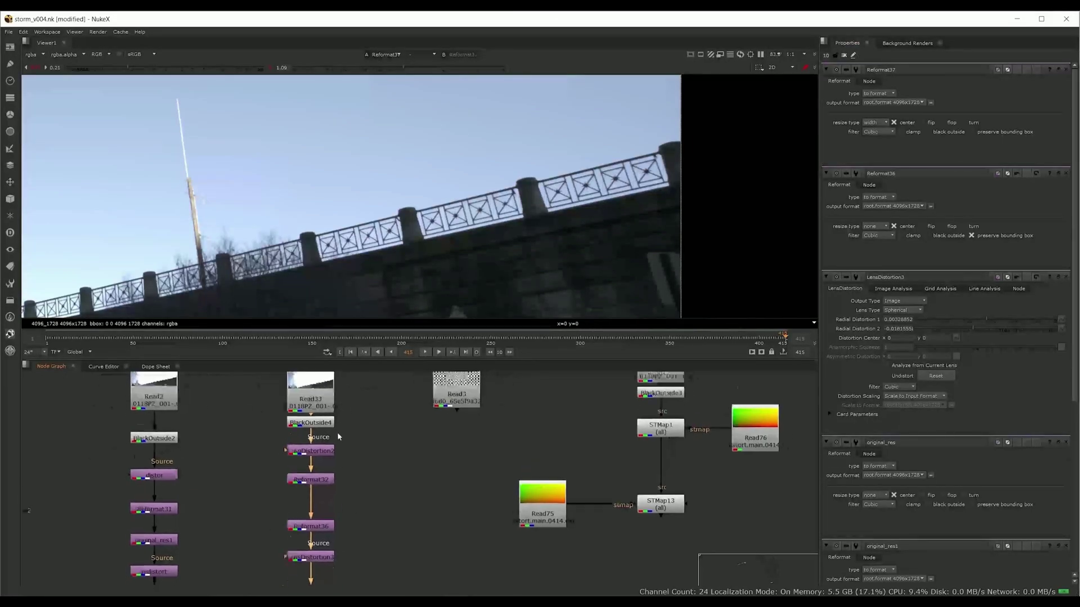
left_click(306, 396)
key("1")
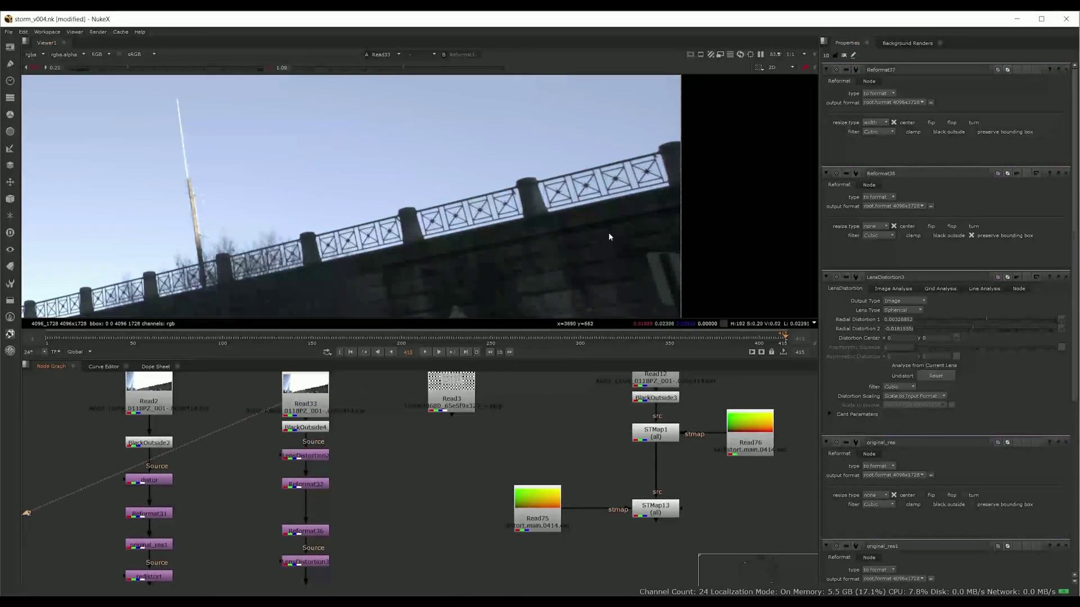
left_click(306, 405)
key("1")
left_click(379, 500)
left_click_drag(379, 500, 363, 424)
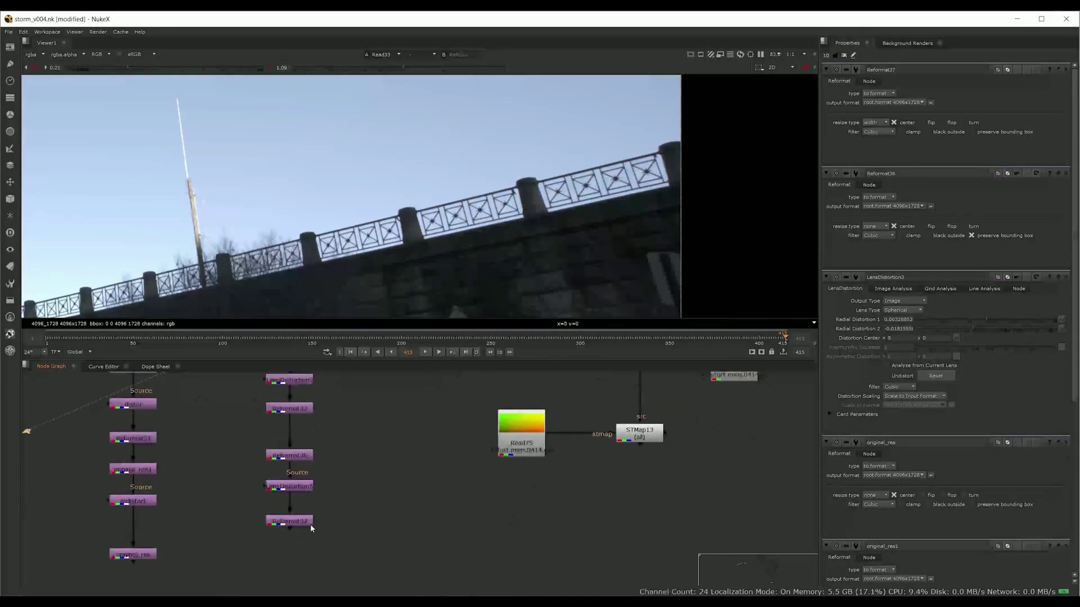
left_click(302, 522)
key("1")
scroll(485, 231, "down", 3)
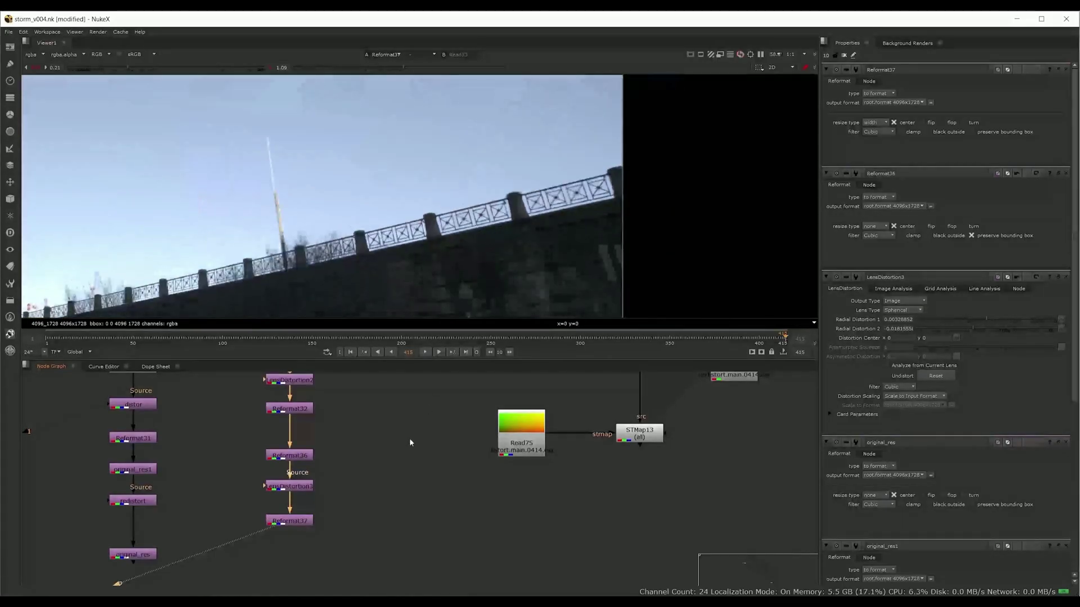
Review the chain's outputs from BlackOutside4 through the first LensDistortion to the 1.1-scale Reformat, and open that Reformat's settings.
left_click_drag(402, 461, 358, 482)
scroll(369, 252, "down", 3)
scroll(343, 467, "down", 6)
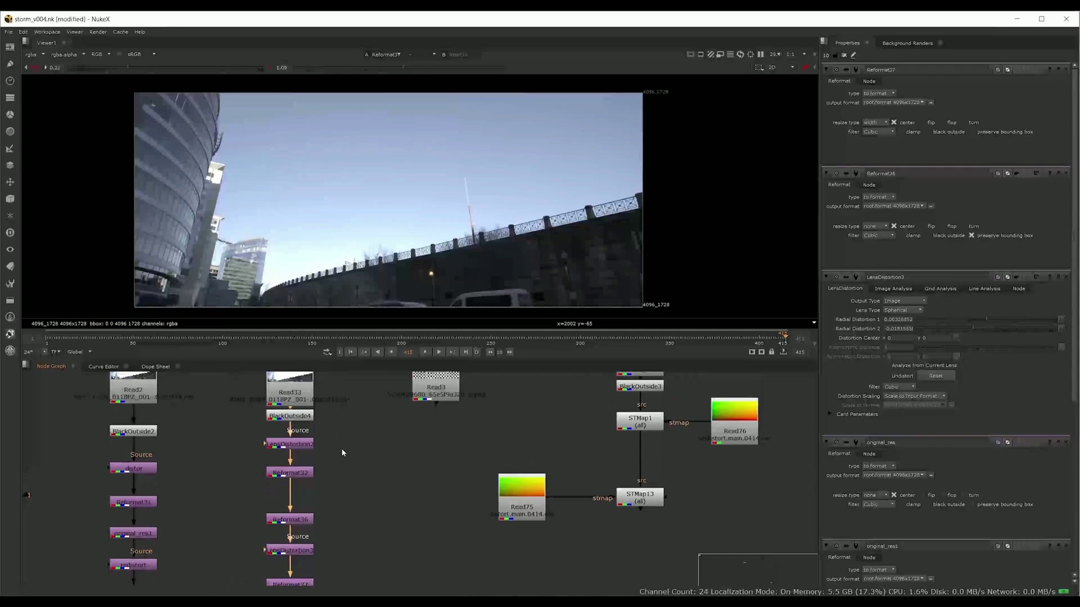
scroll(309, 407, "up", 8)
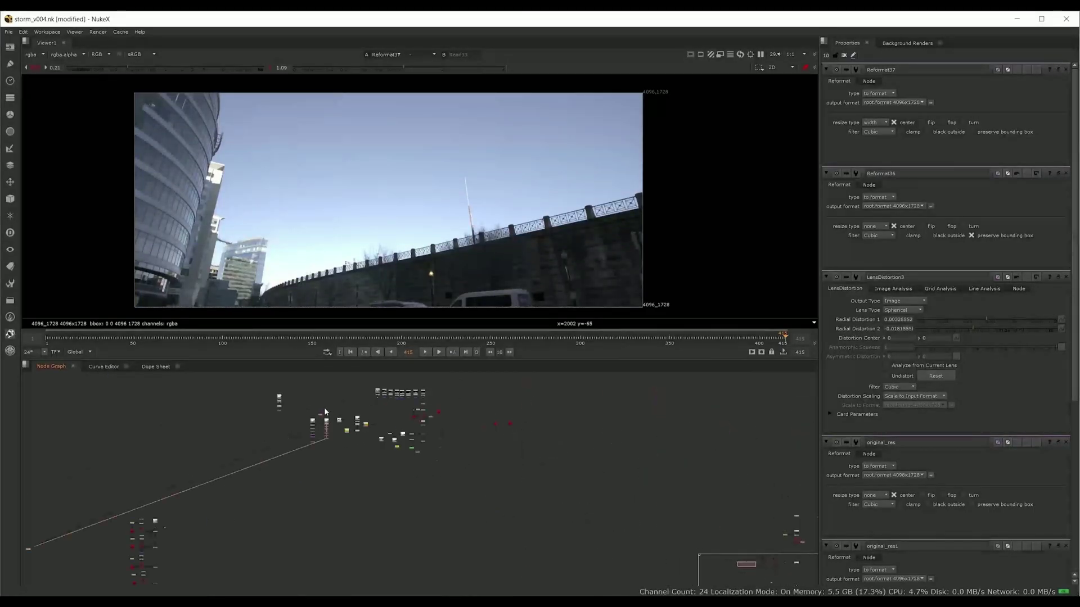
scroll(309, 431, "up", 3)
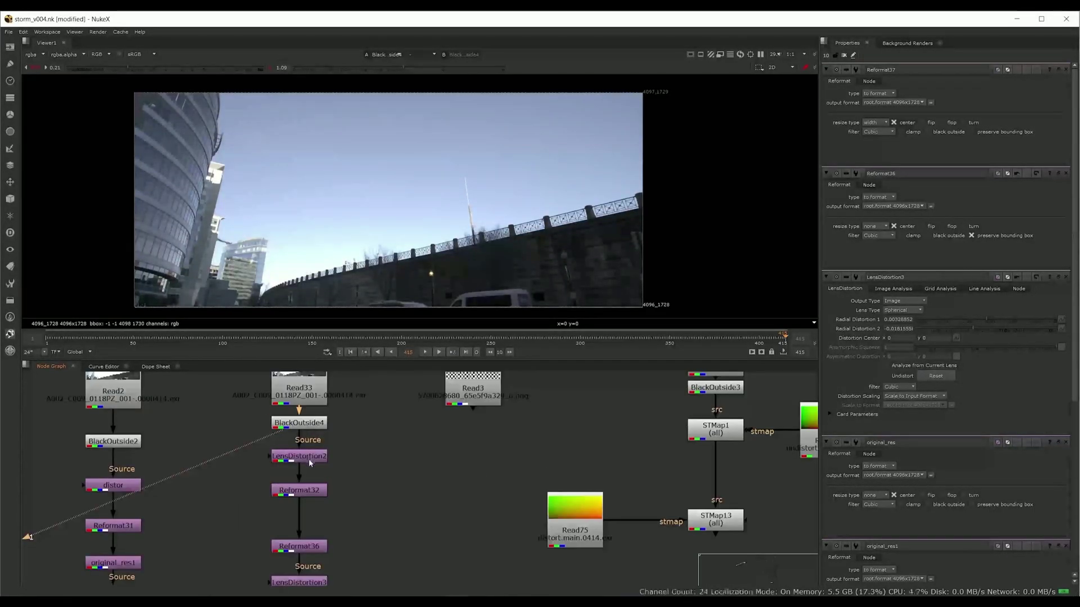
left_click(311, 459)
key("1")
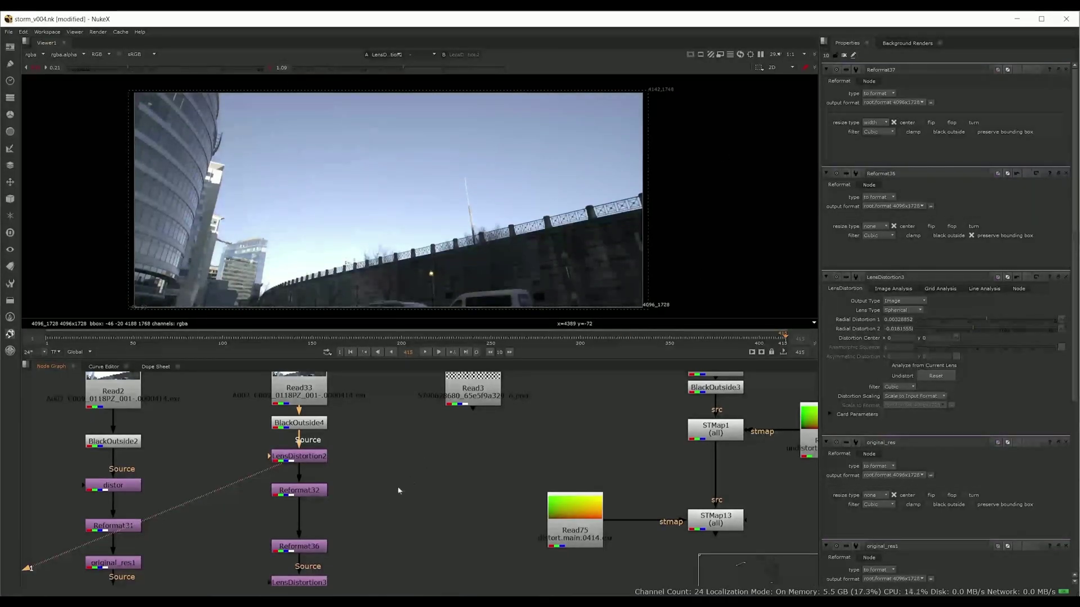
left_click(319, 492)
key("1")
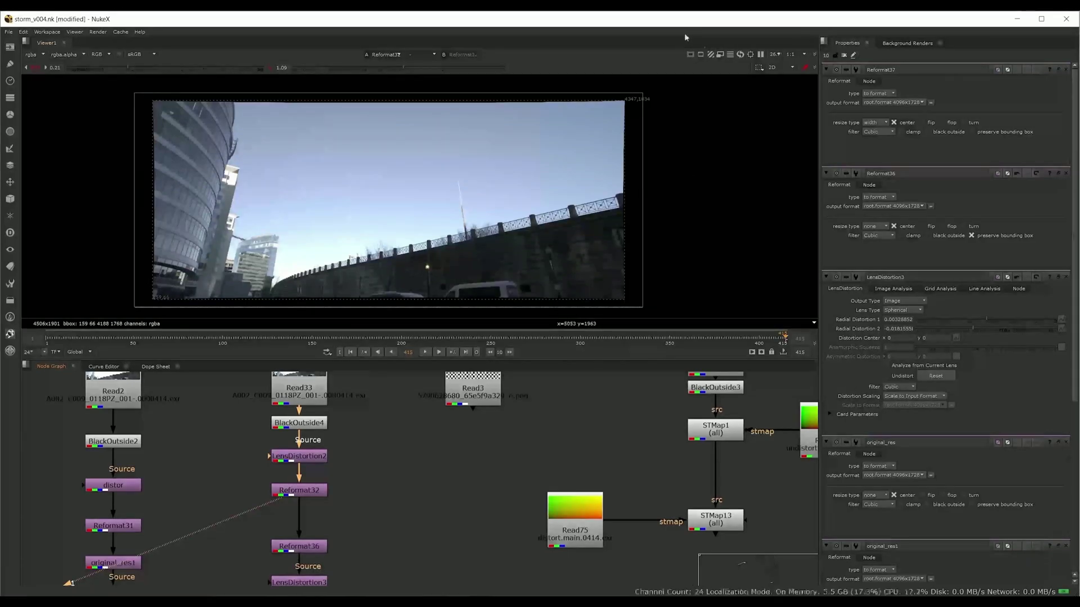
key("Return")
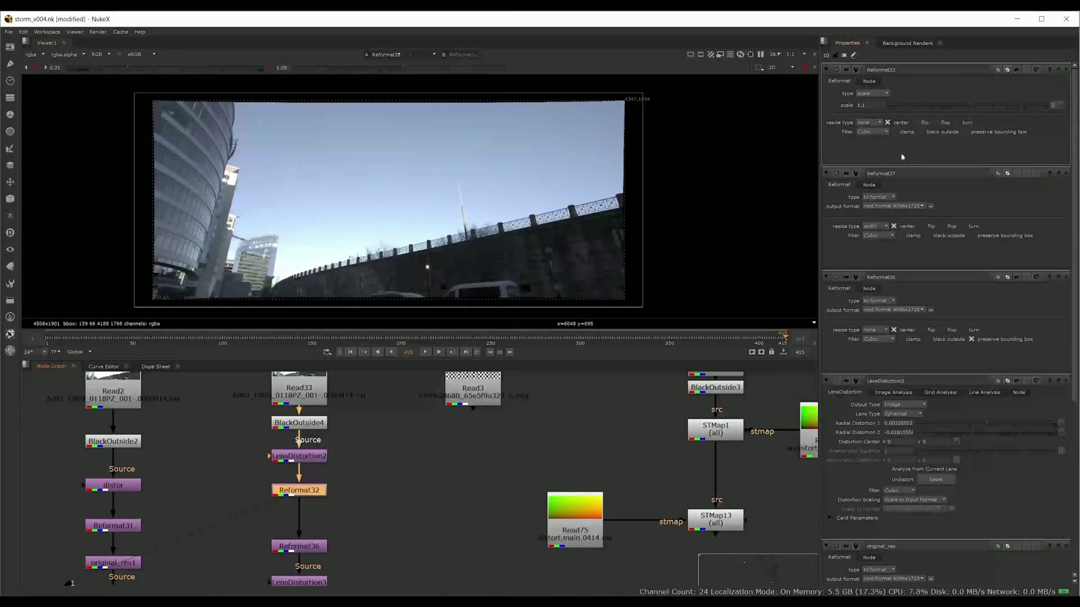
left_click_drag(376, 494, 380, 459)
Open the root-format Reformat's settings and view its output, the second LensDistortion output and the final Reformat output in turn.
double_click(317, 513)
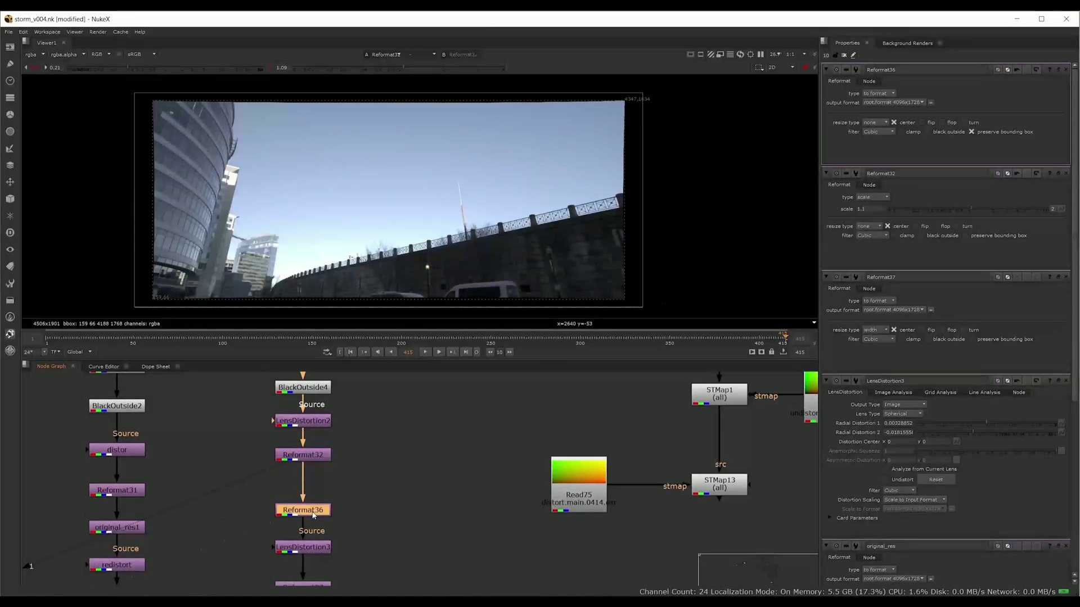
key("1")
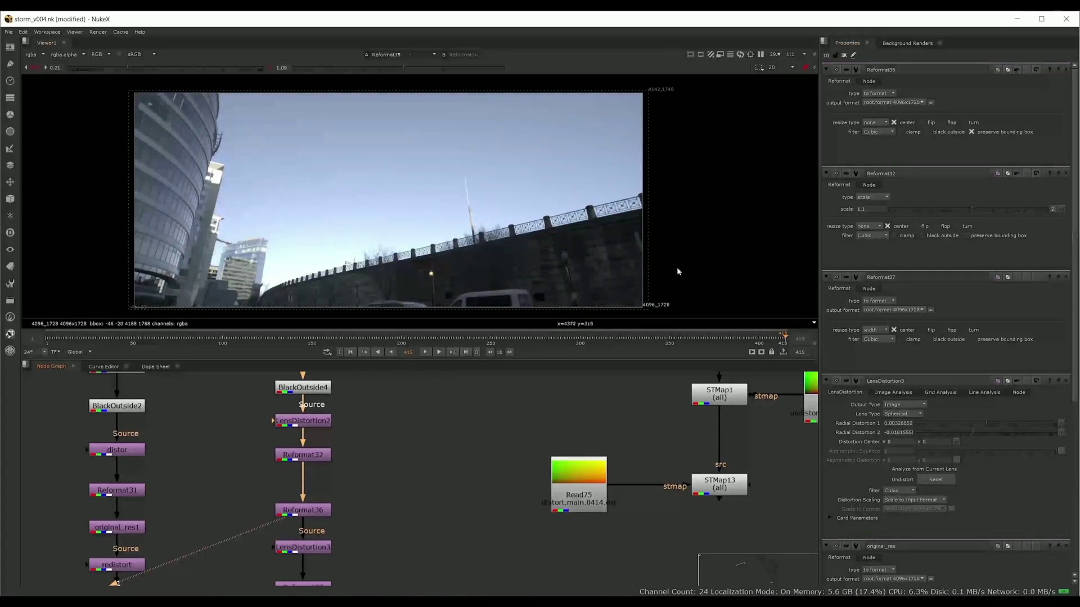
left_click_drag(676, 252, 676, 241)
left_click(316, 549)
key("1")
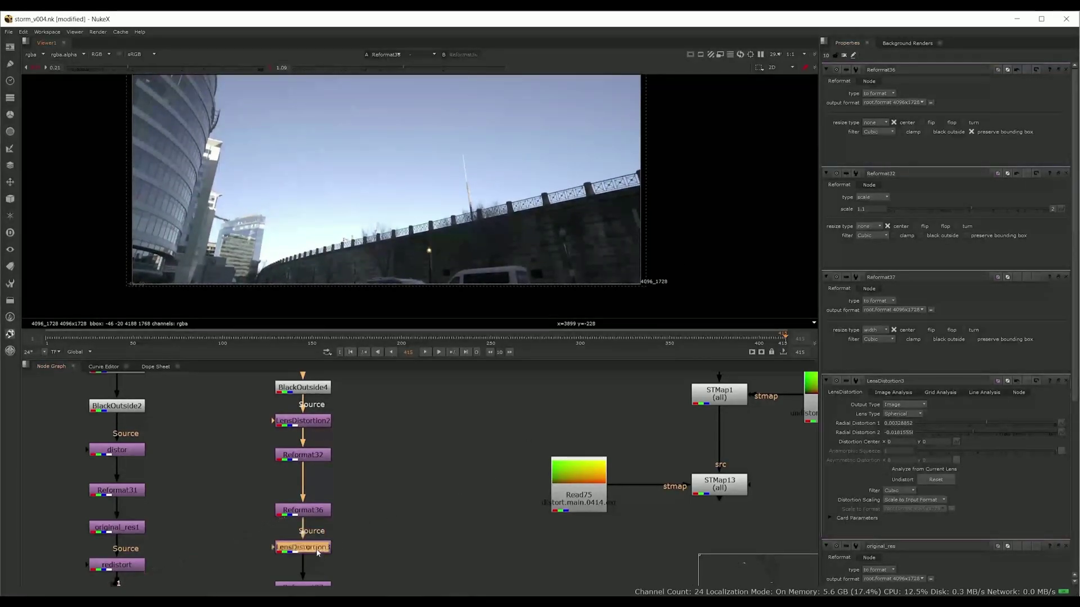
left_click_drag(392, 543, 396, 518)
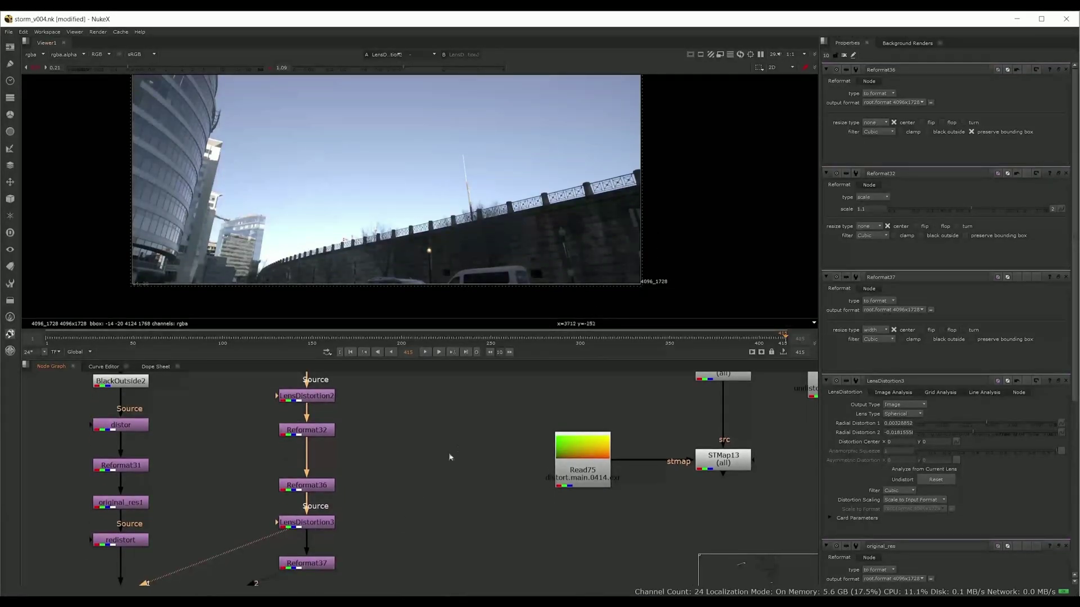
left_click(316, 565)
key("1")
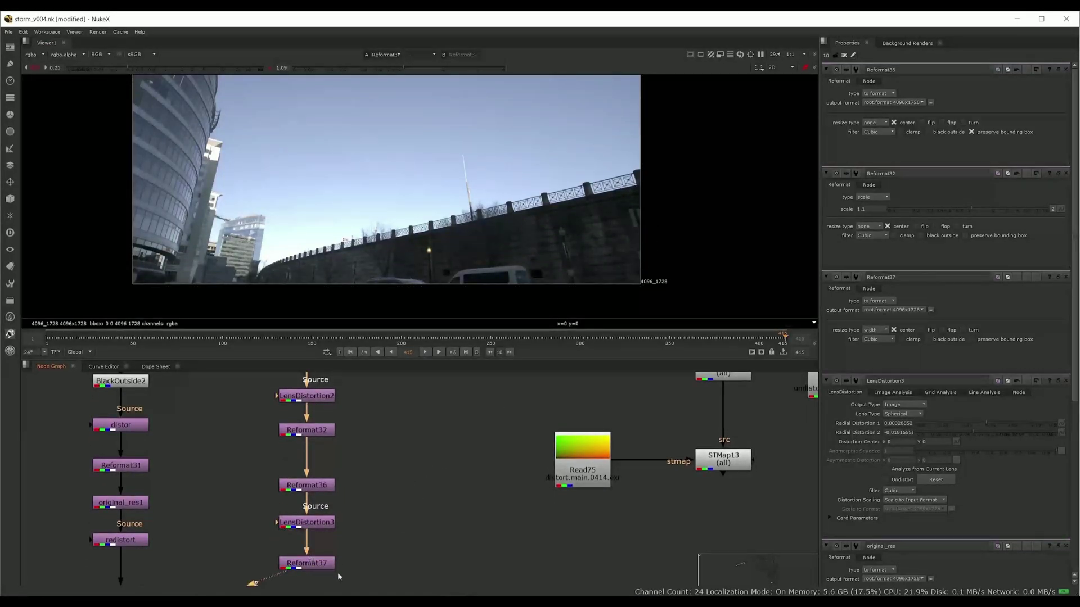
Select the whole Read33 node chain in the node graph.
scroll(337, 572, "down", 2)
left_click_drag(363, 574, 265, 411)
left_click(389, 475)
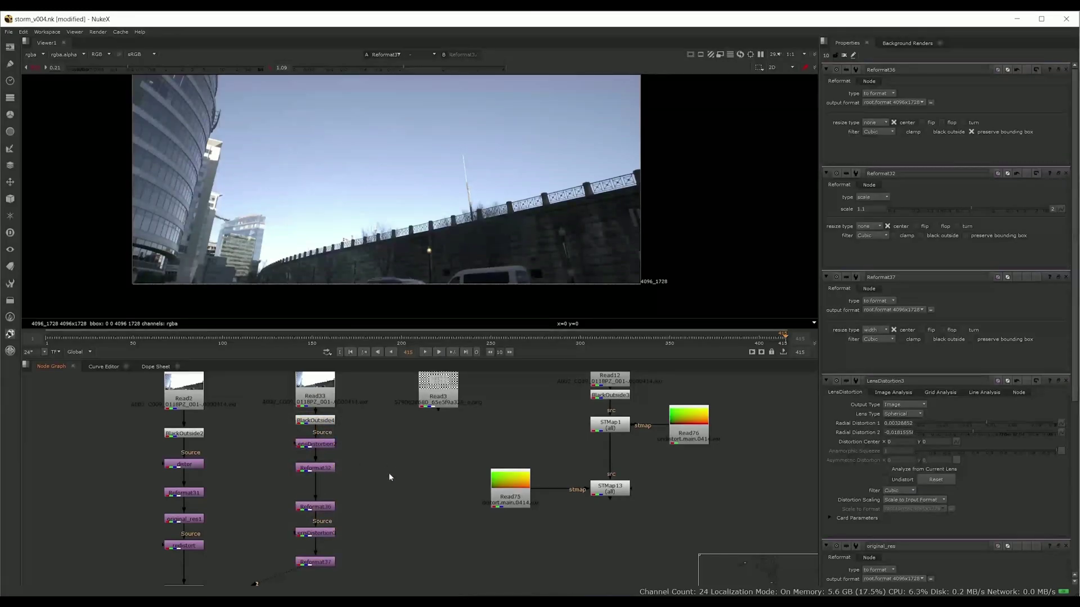
scroll(326, 526, "down", 5)
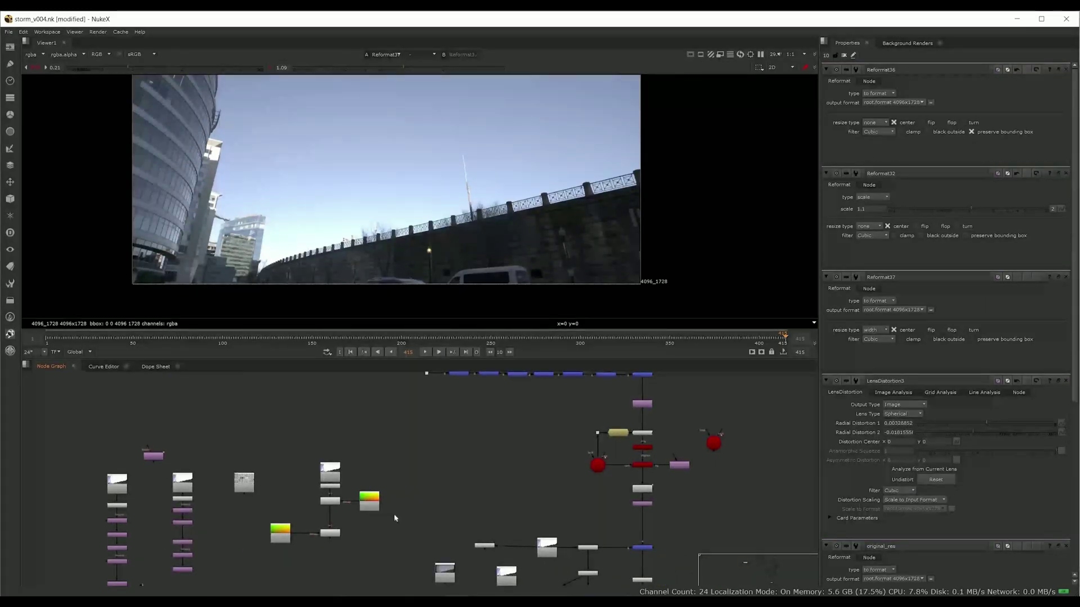
left_click_drag(394, 514, 355, 524)
left_click_drag(114, 539, 134, 484)
left_click_drag(179, 423, 137, 527)
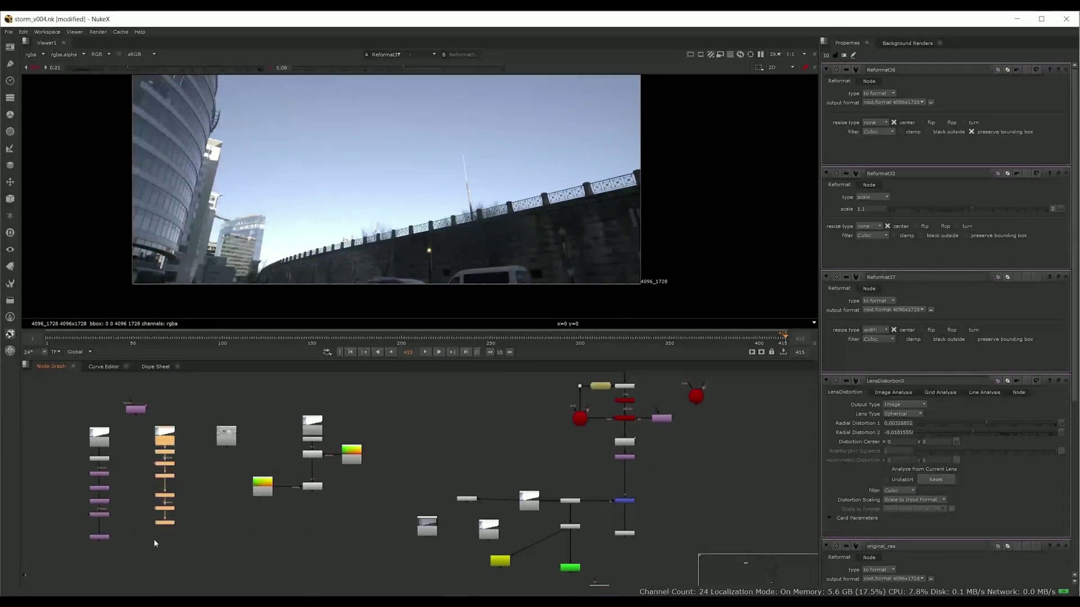
View the outputs of the STMap1 and STMap13 nodes in the Read12 chain.
scroll(153, 536, "up", 3)
left_click_drag(396, 491, 337, 531)
left_click(426, 493)
scroll(425, 492, "up", 3)
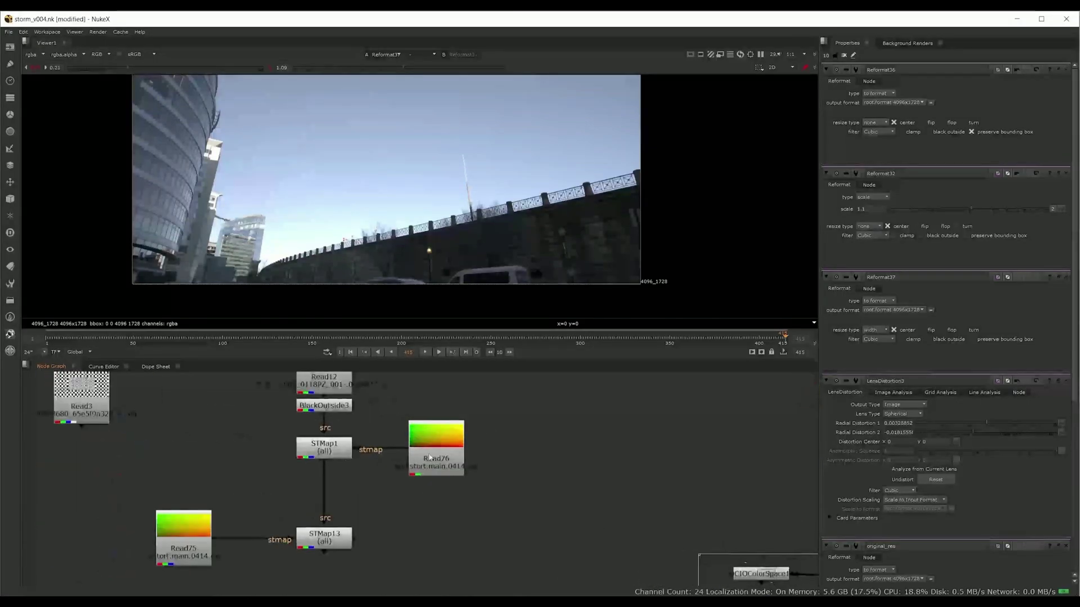
left_click(324, 447)
key("1")
left_click(332, 539)
key("1")
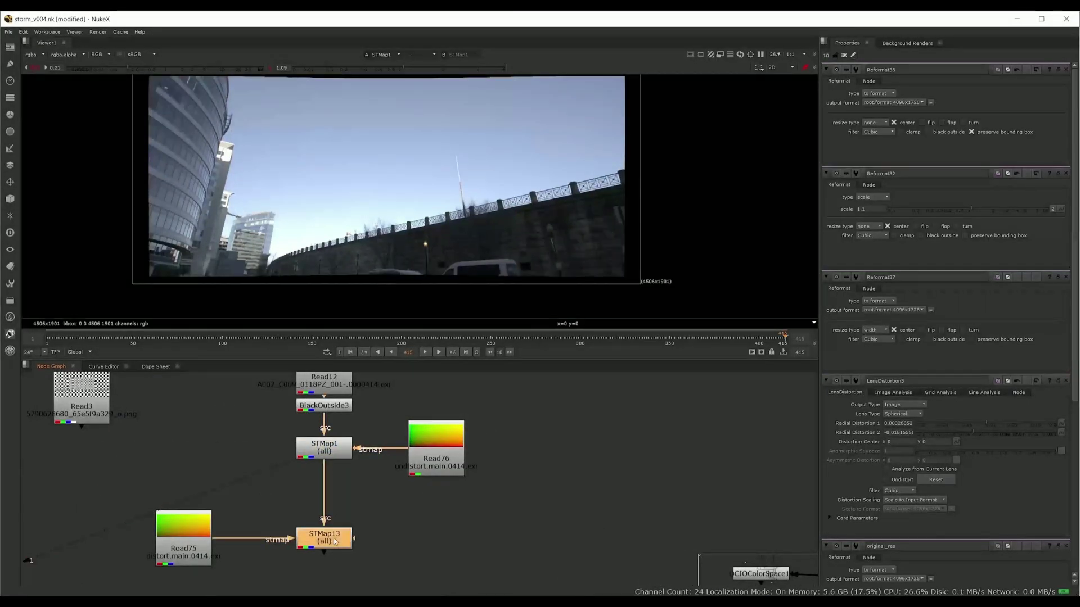
Add the LD_3DE4_forTracking node beside the Read12 chain, open its settings, connect it to BlackOutside3 and view its output.
scroll(186, 456, "down", 6)
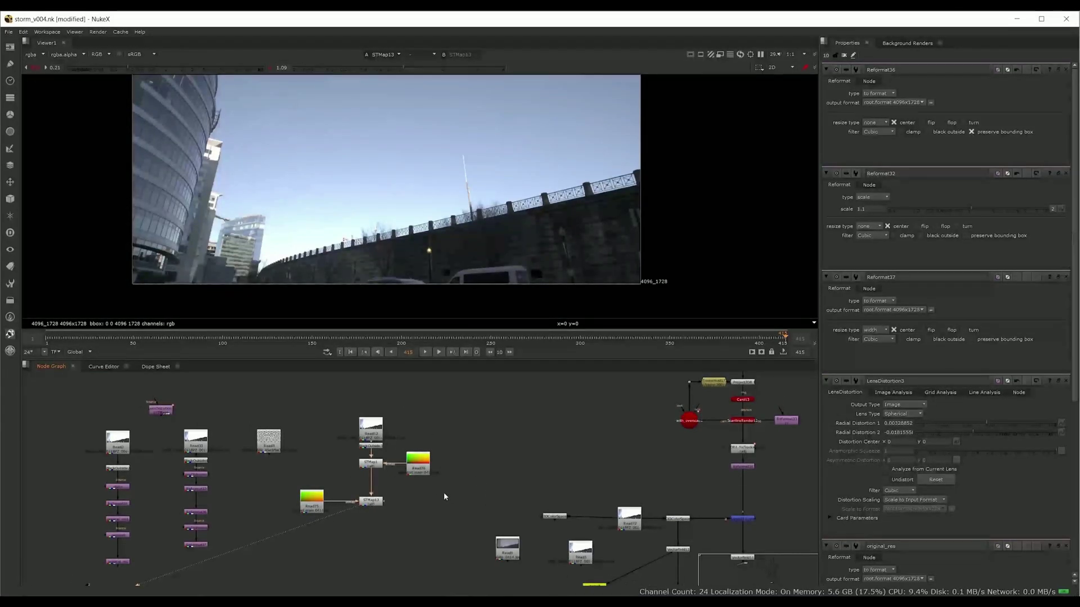
left_click_drag(457, 477, 389, 575)
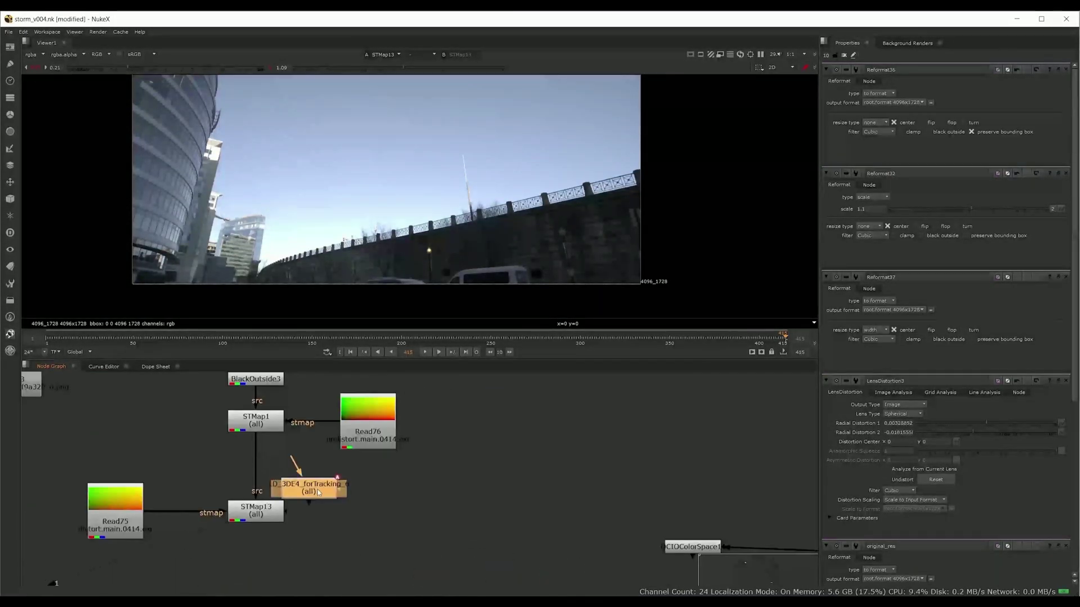
left_click_drag(317, 489, 113, 443)
left_click_drag(146, 442, 232, 518)
double_click(200, 517)
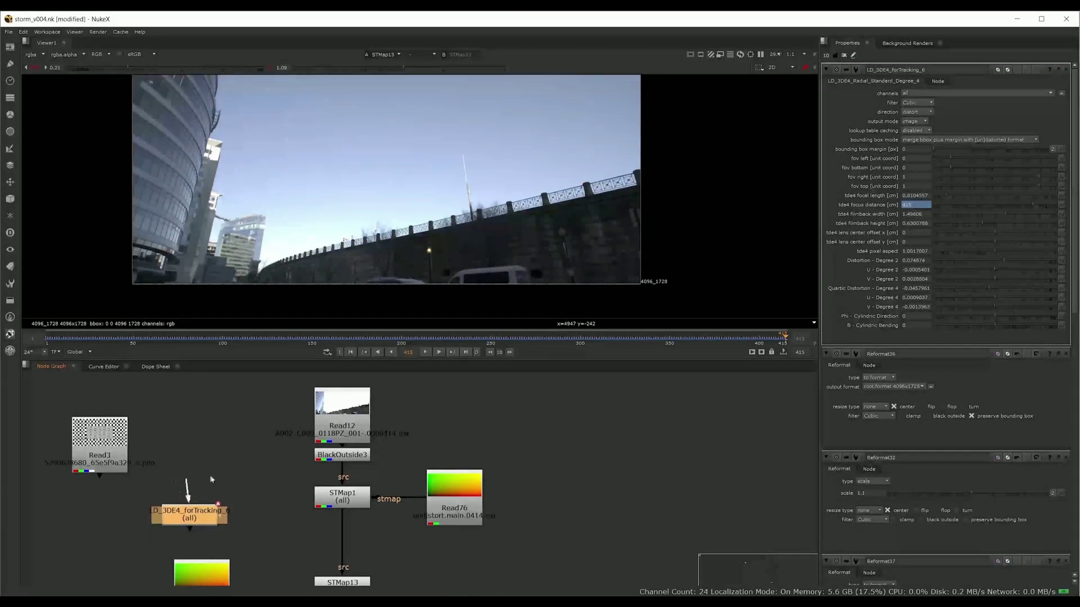
left_click_drag(187, 486, 338, 457)
key("1")
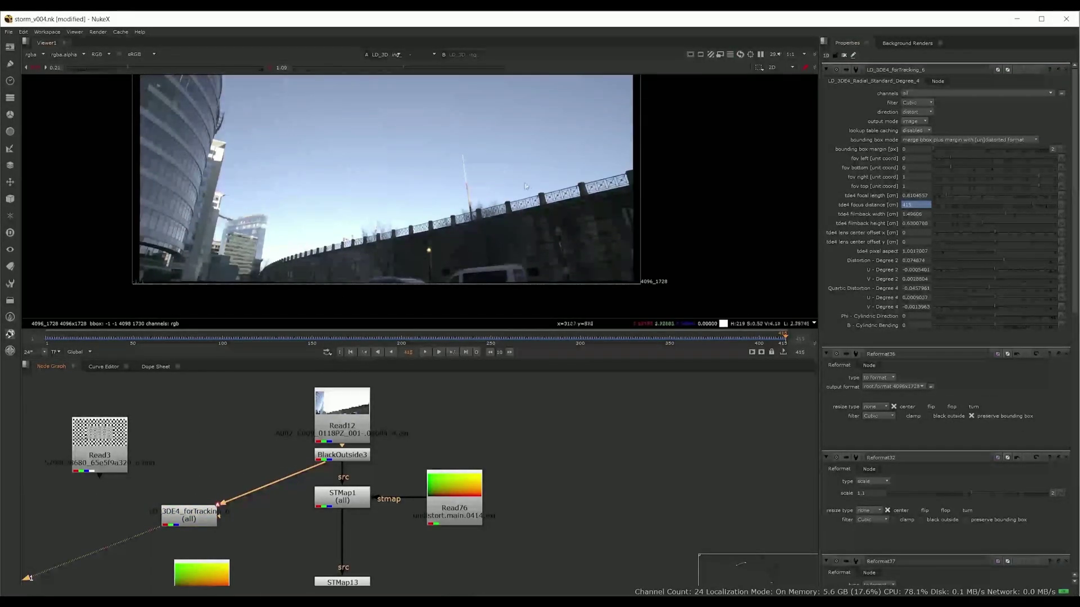
left_click_drag(526, 186, 528, 215)
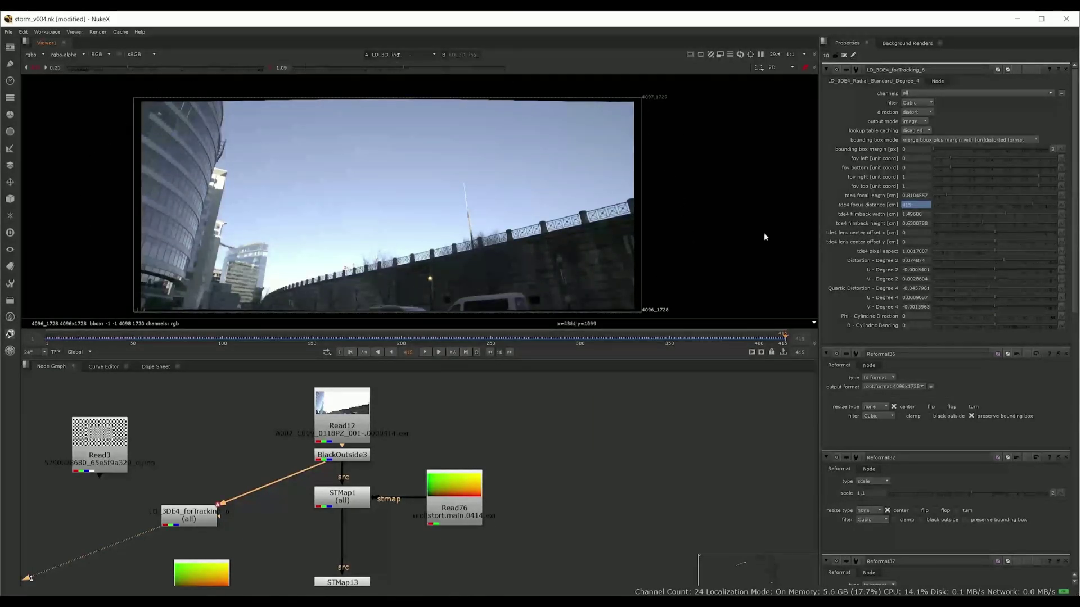
Compare the output of the LD_3DE4_forTracking node with that of STMap13, and delete the LD_3DE4_forTracking node.
left_click_drag(191, 515, 195, 454)
scroll(430, 493, "down", 1)
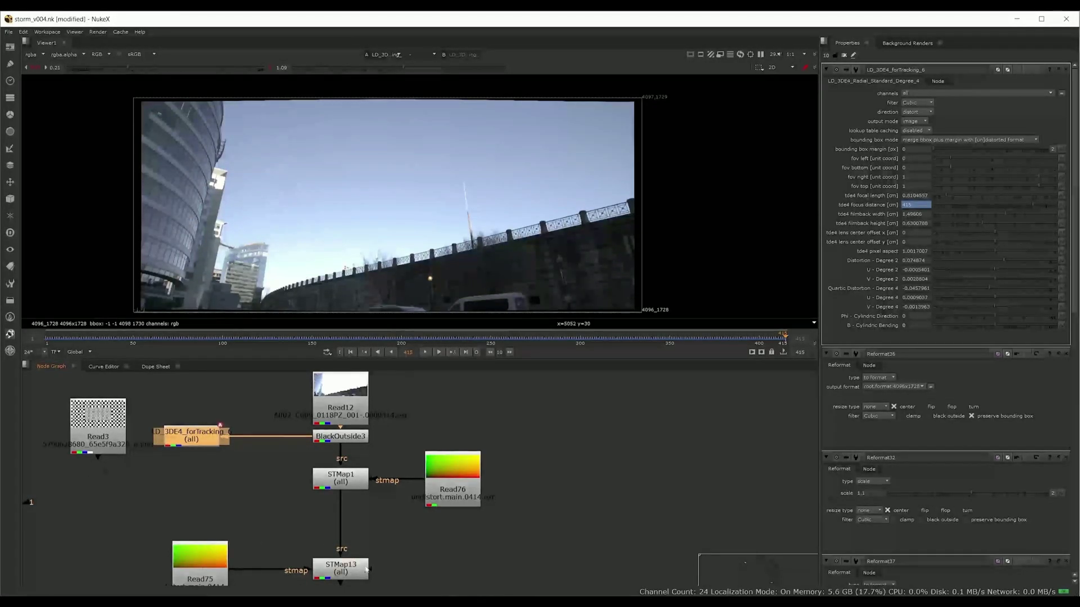
left_click(338, 570)
key("1")
left_click(191, 443)
key("1")
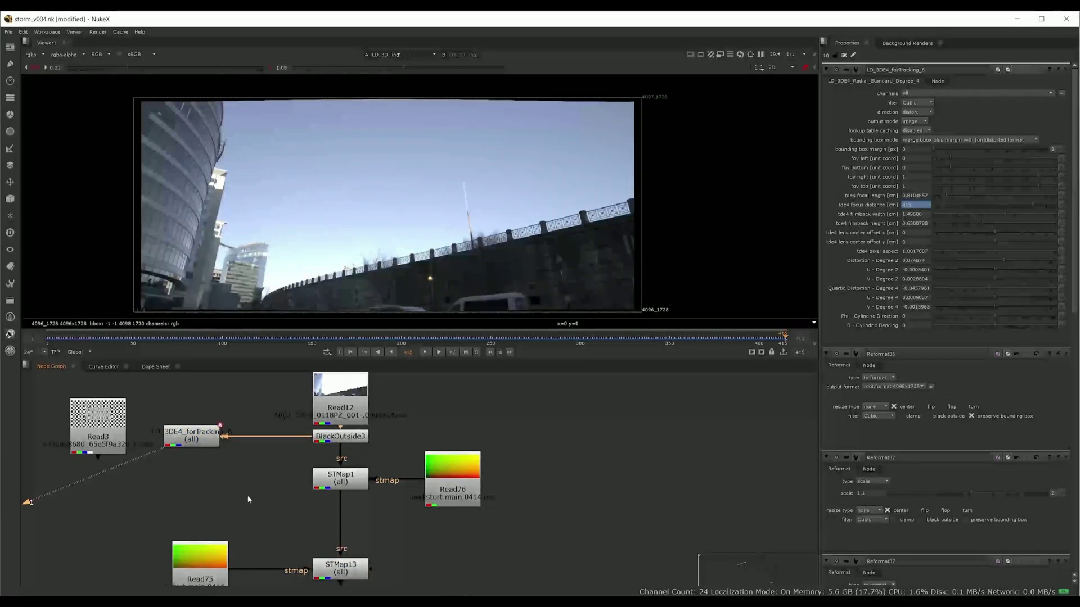
left_click(347, 573)
key("1")
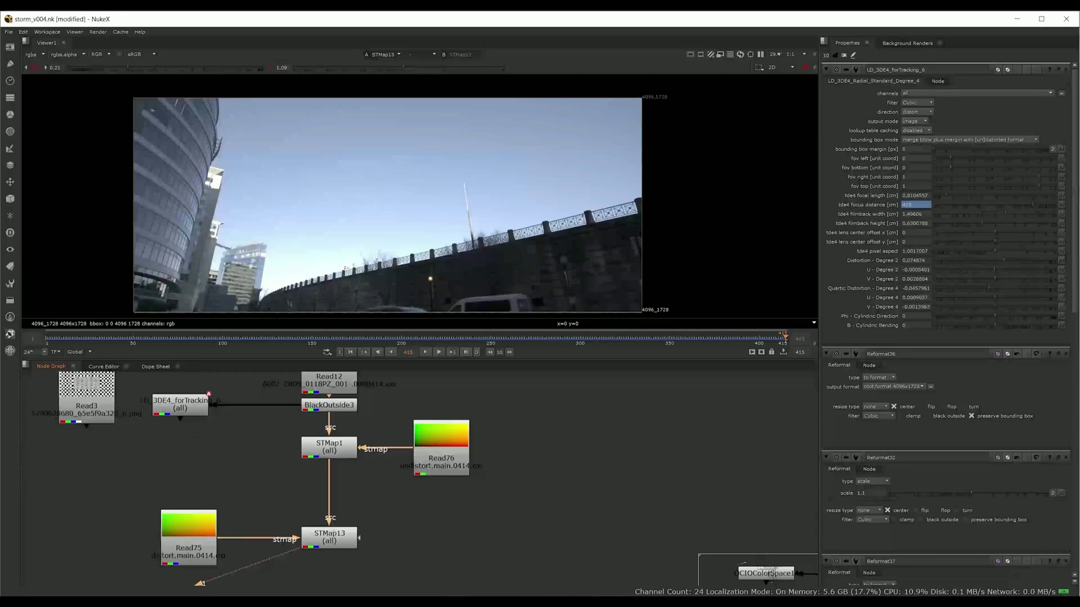
left_click(195, 408)
key("Delete")
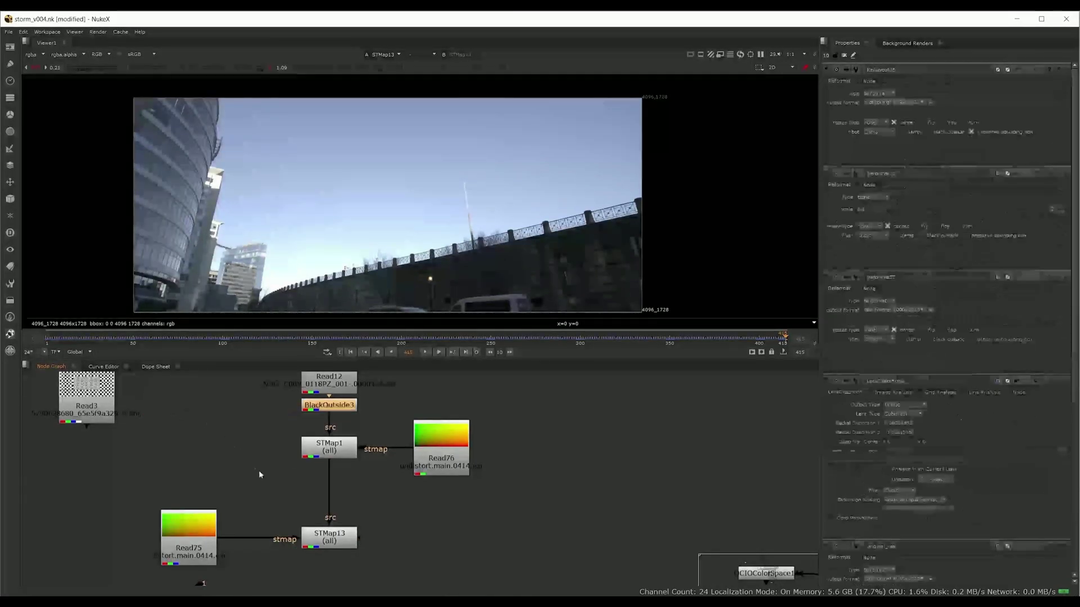
View the output of ScanlineRender12 in the projection setup and set the viewer process to None.
scroll(308, 502, "down", 5)
scroll(393, 488, "up", 5)
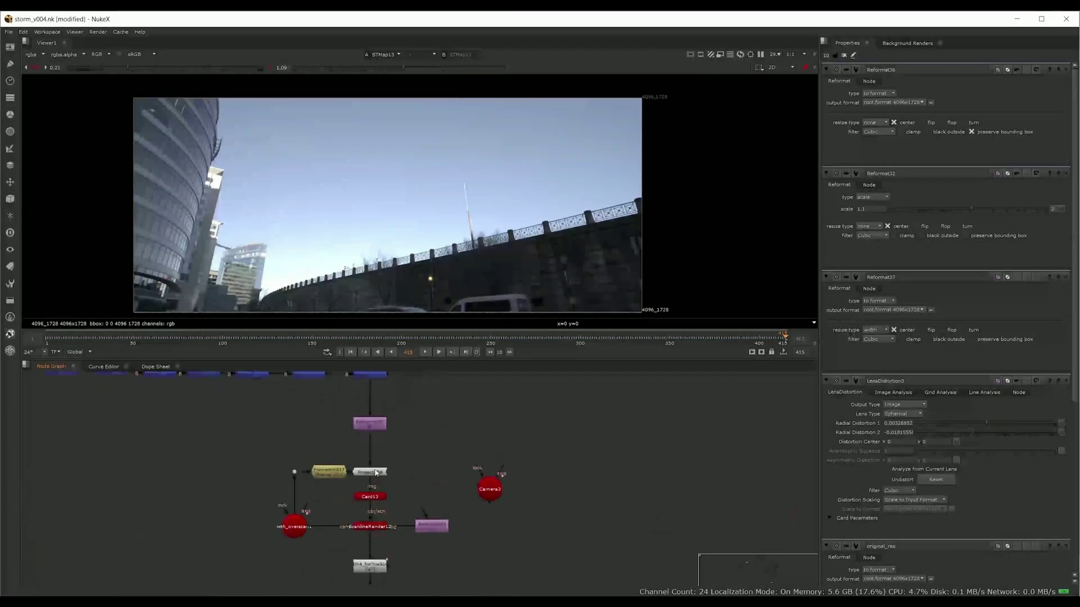
scroll(392, 491, "up", 2)
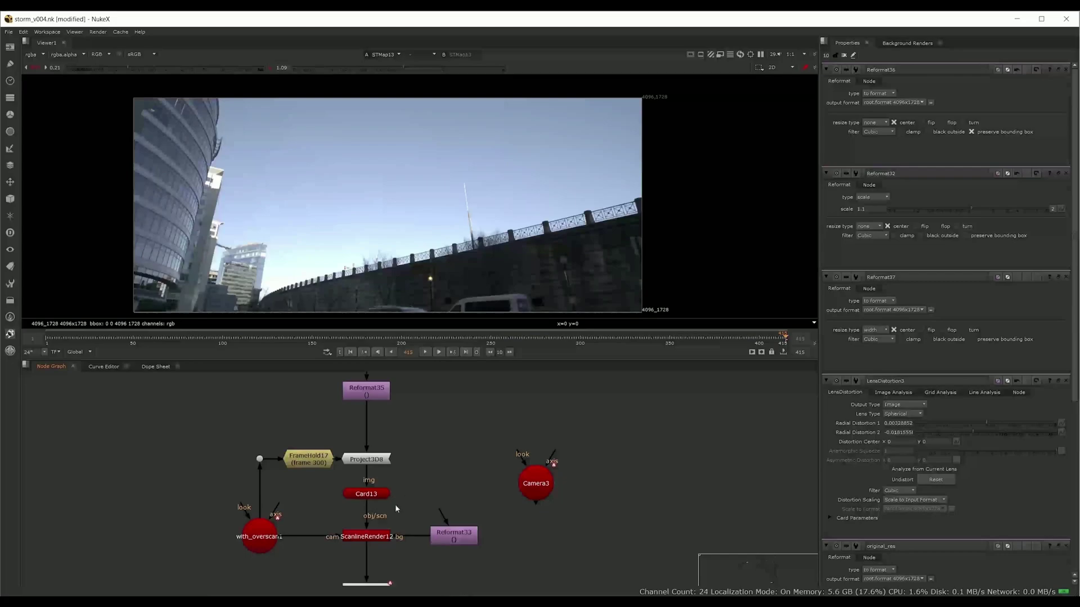
left_click(378, 536)
key("1")
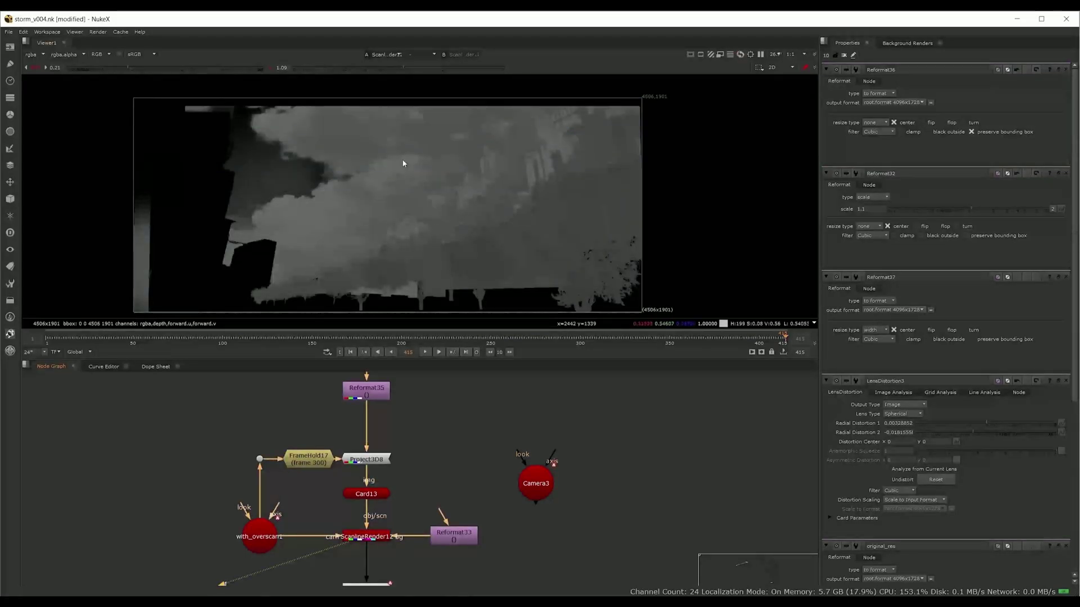
left_click(145, 54)
left_click(167, 85)
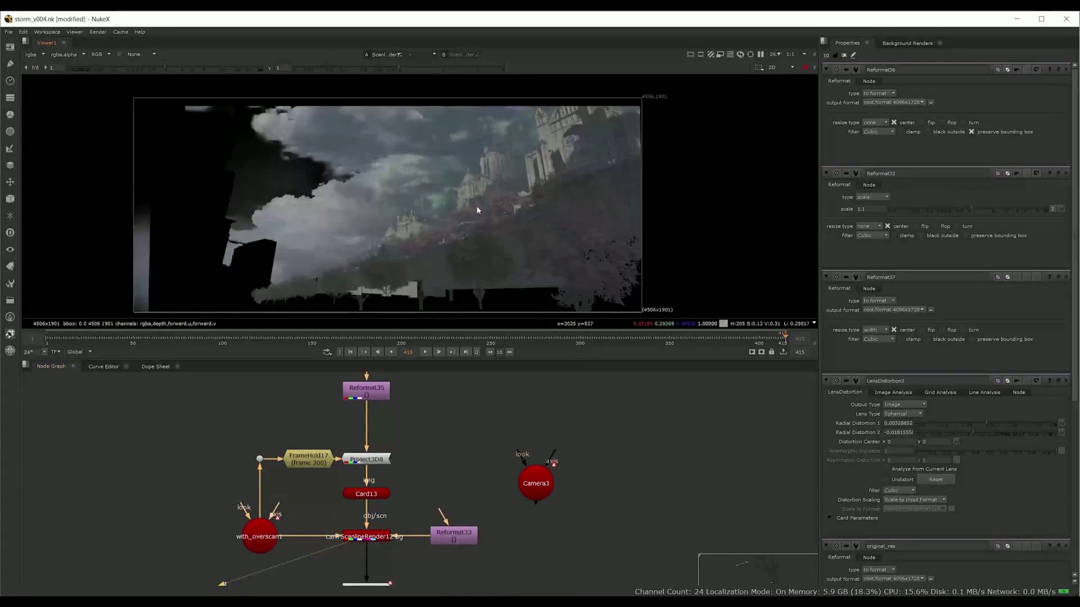
left_click_drag(420, 496, 415, 455)
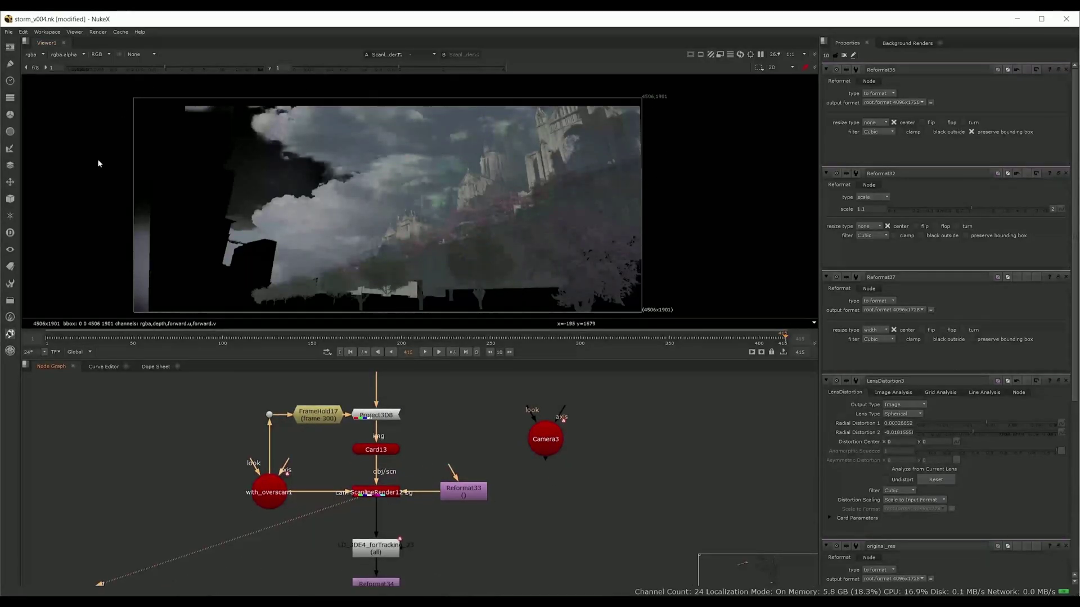
left_click_drag(443, 554, 435, 498)
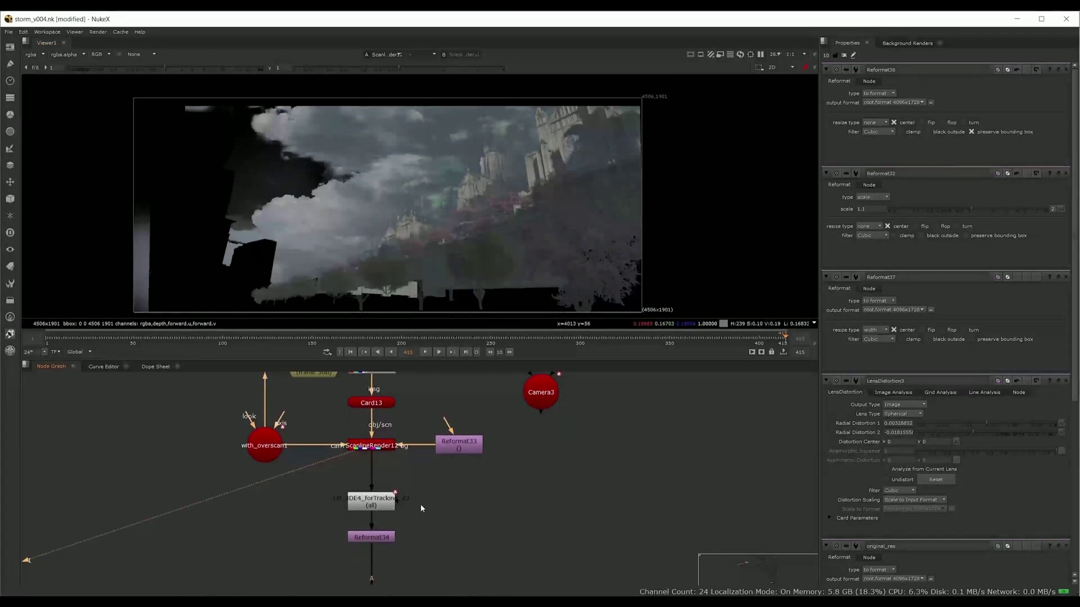
Duplicate the Read75 and STMap13 pair and place the copy beside the branch below ScanlineRender12.
scroll(420, 504, "down", 5)
scroll(129, 492, "up", 4)
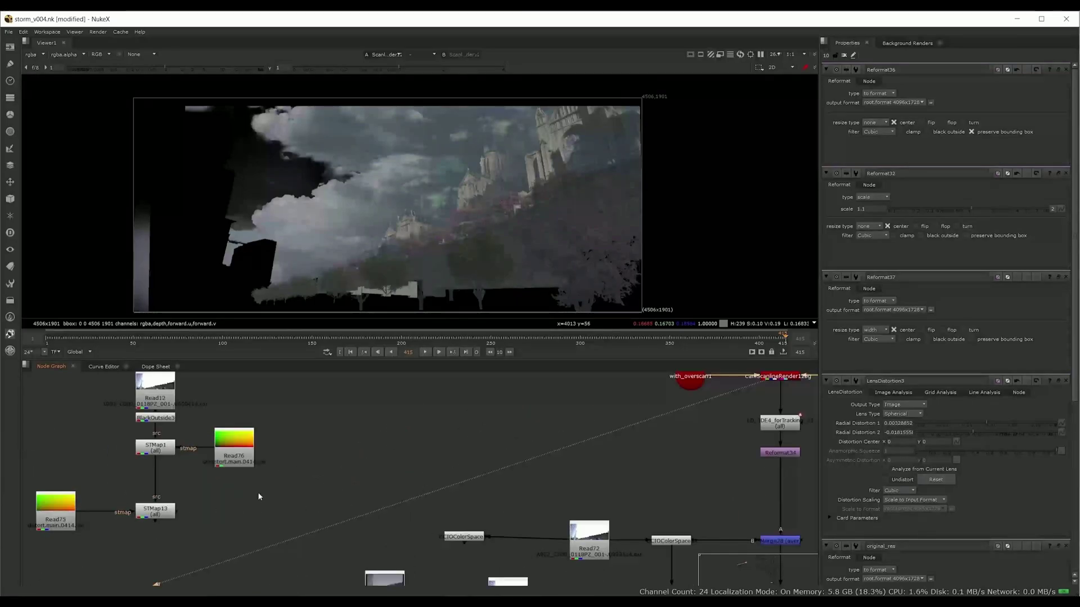
left_click_drag(28, 485, 216, 516)
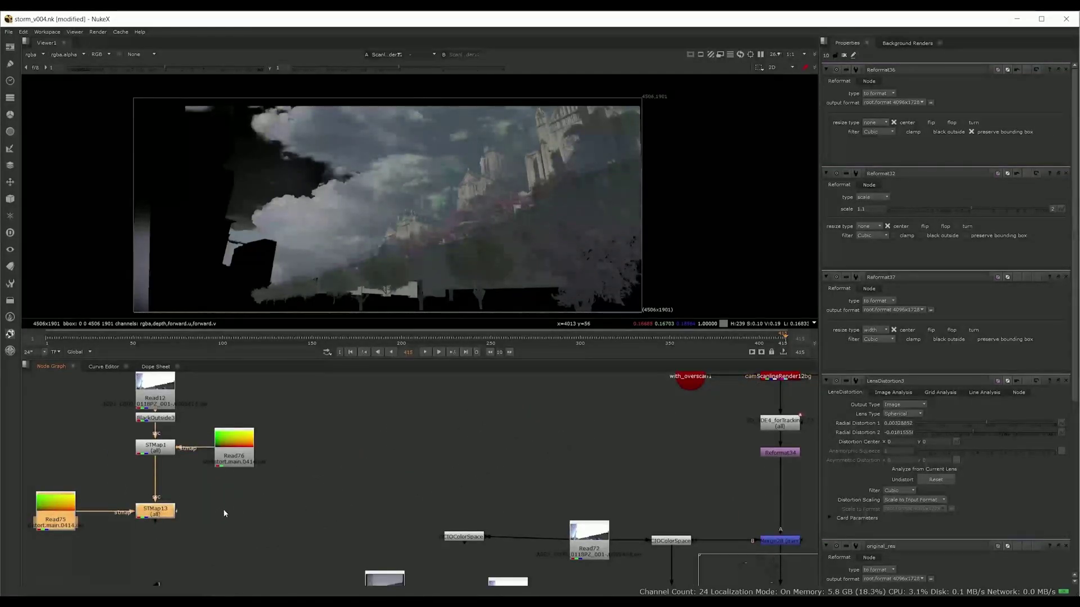
key("ctrl+c")
left_click_drag(757, 456, 405, 505)
left_click(556, 495)
key("ctrl+v")
left_click(584, 488)
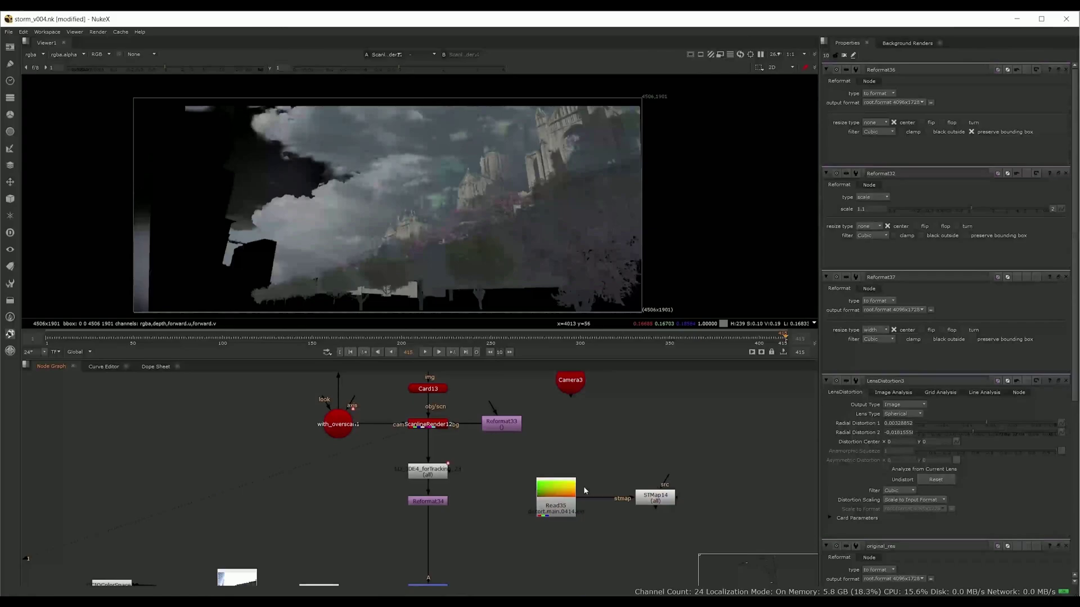
Bring STMap14 next to the render branch and move the LD_3DE4_forTracking and Reformat34 nodes aside to make room.
left_click_drag(667, 502, 529, 472)
left_click_drag(456, 462, 351, 534)
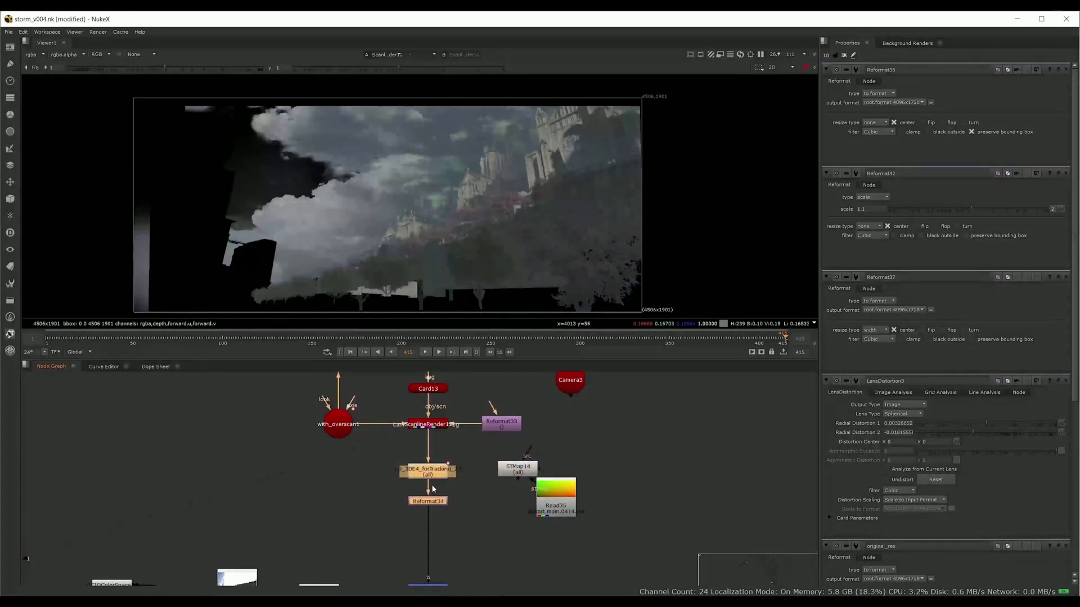
left_click_drag(427, 472, 265, 494)
left_click(446, 499)
Connect STMap14's src input to ScanlineRender12, line up STMap14 and Read35 below it, and view the STMap14 output.
left_click_drag(500, 477, 432, 495)
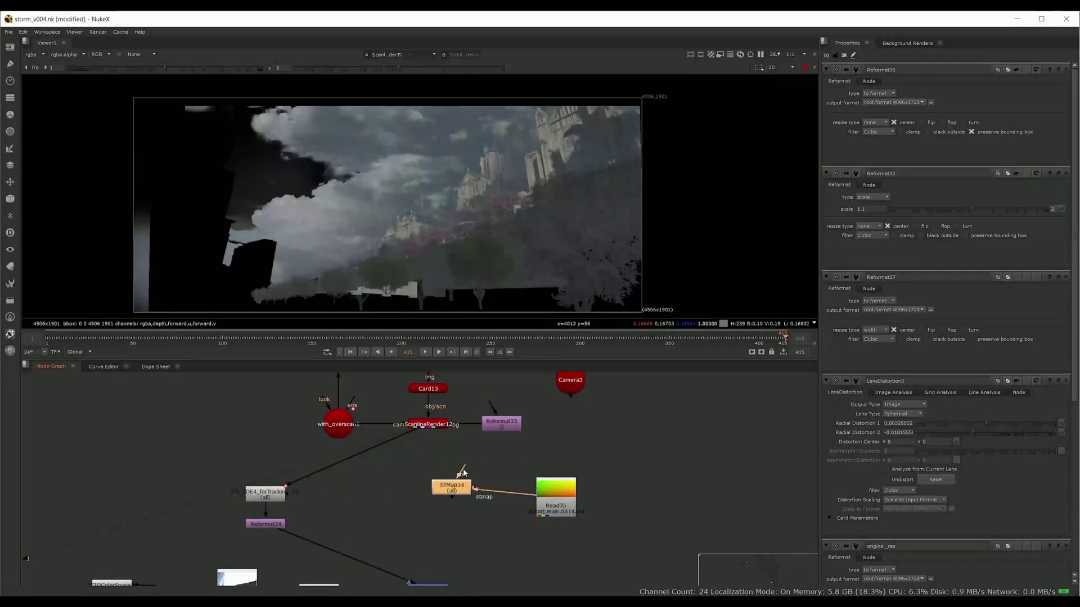
left_click_drag(442, 433, 442, 429)
left_click_drag(459, 493, 436, 484)
left_click_drag(551, 500, 534, 480)
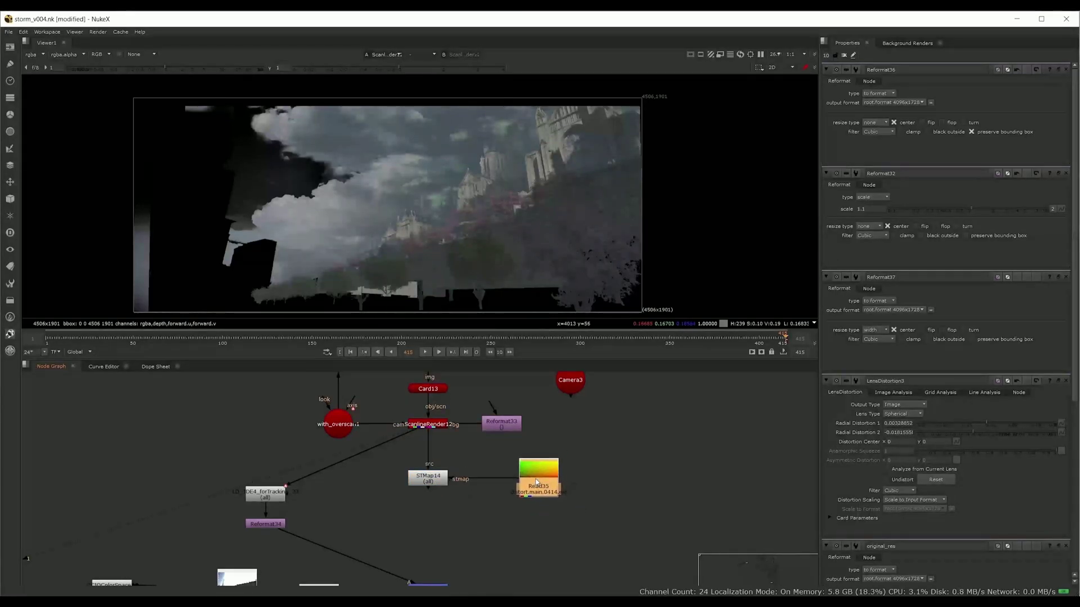
left_click(421, 481)
key("1")
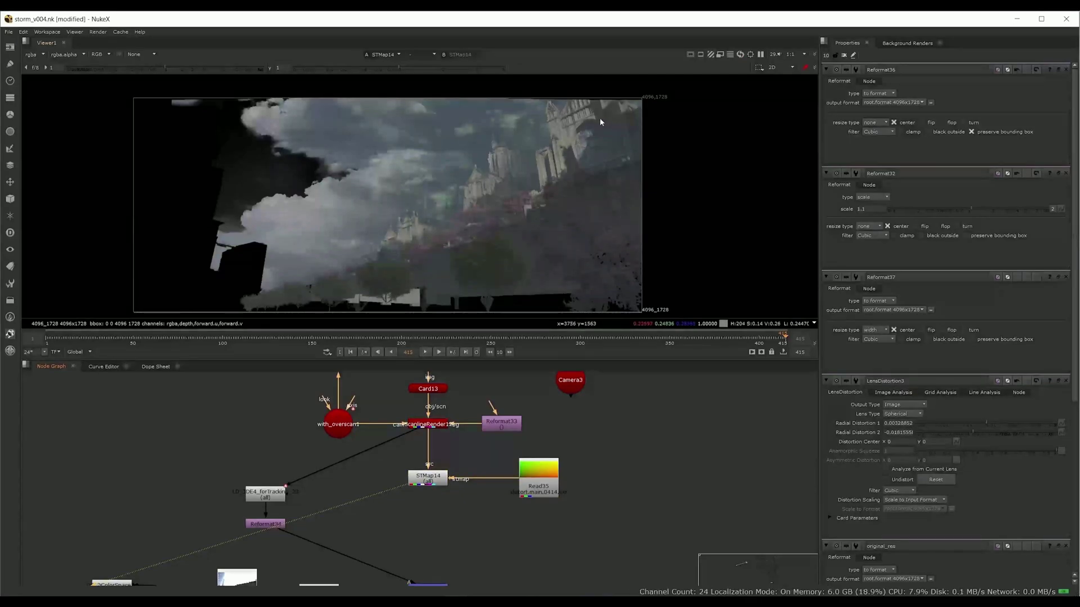
Move the Read35 map node closer to STMap14.
left_click_drag(450, 554, 457, 555)
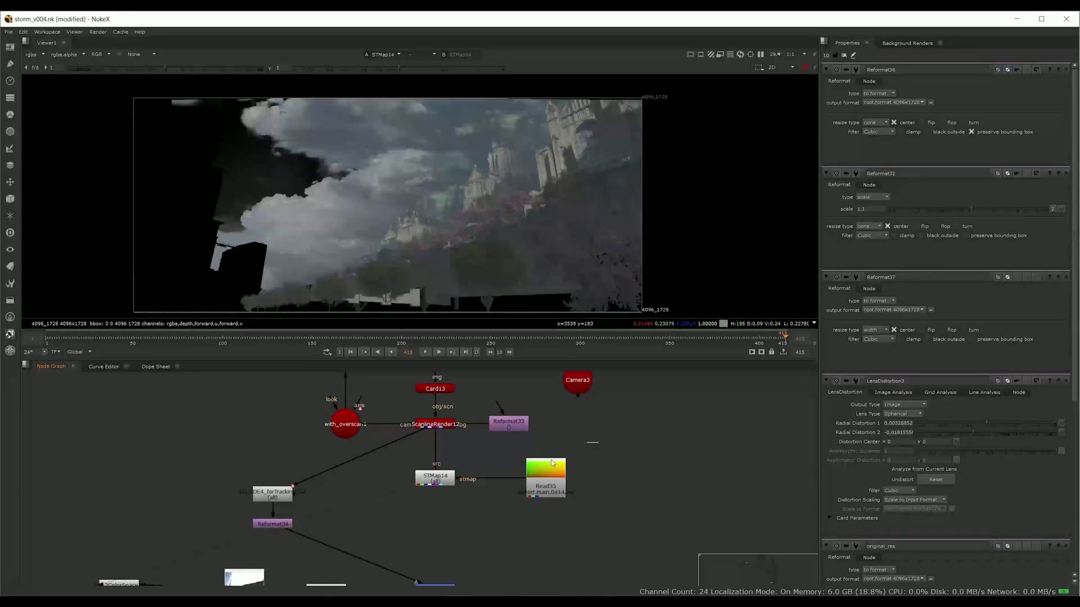
left_click_drag(599, 428, 375, 534)
left_click(543, 479)
left_click_drag(543, 480, 519, 490)
left_click_drag(454, 440, 458, 456)
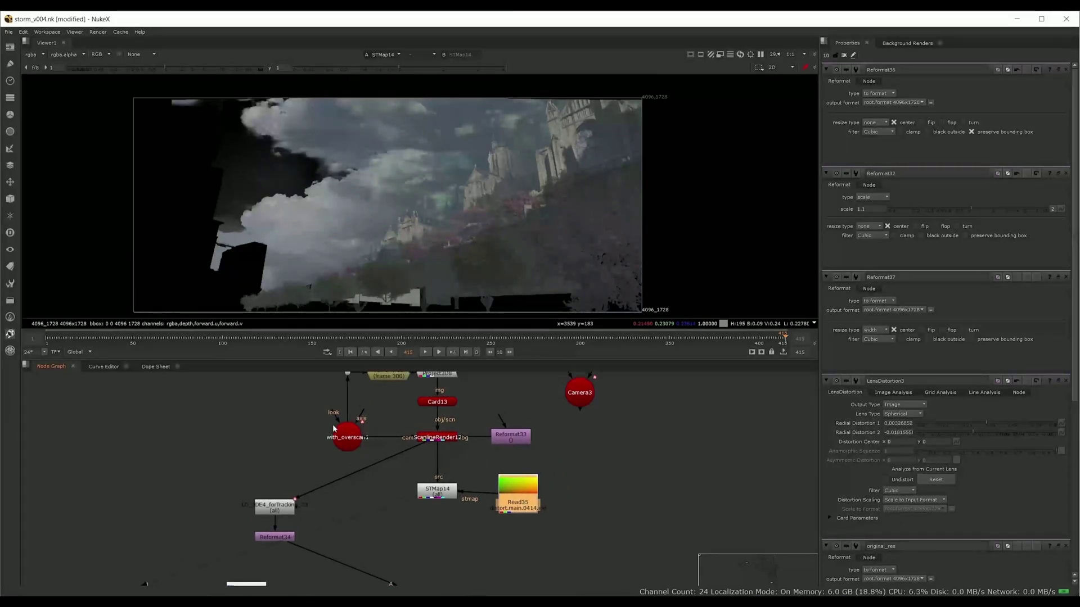
left_click_drag(467, 515, 484, 532)
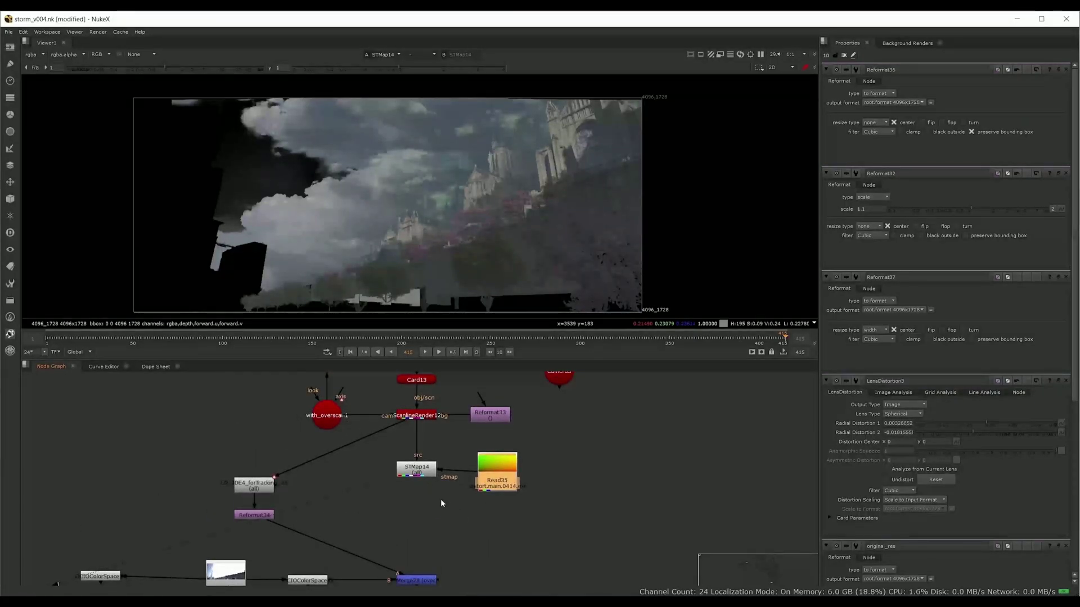
Open the with_overscan1 camera's projection settings and check its window scale values in u and v.
left_click_drag(326, 433, 322, 458)
scroll(322, 458, "up", 2)
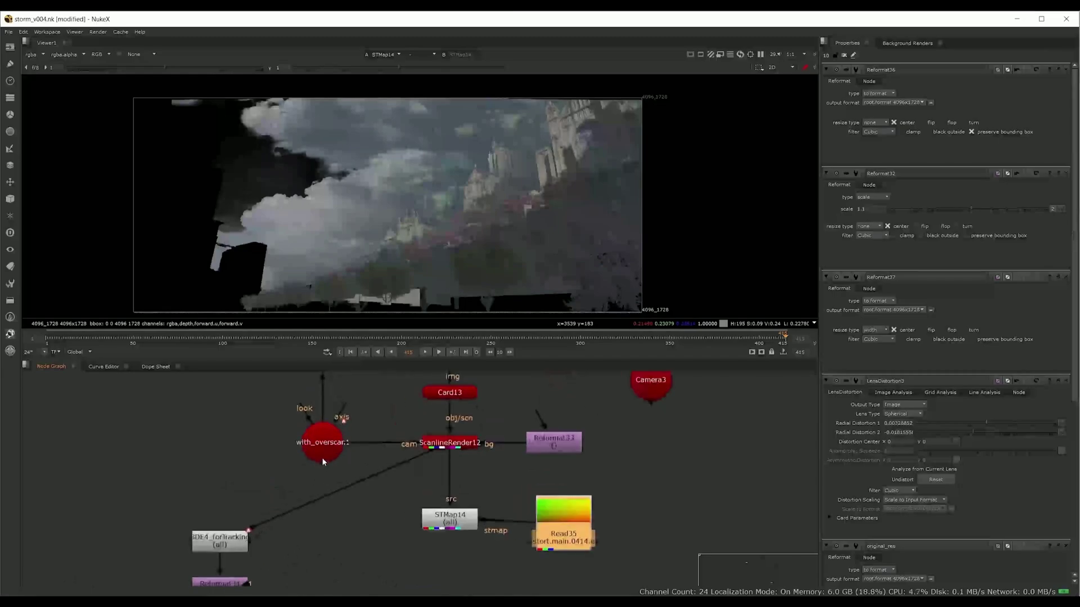
double_click(332, 450)
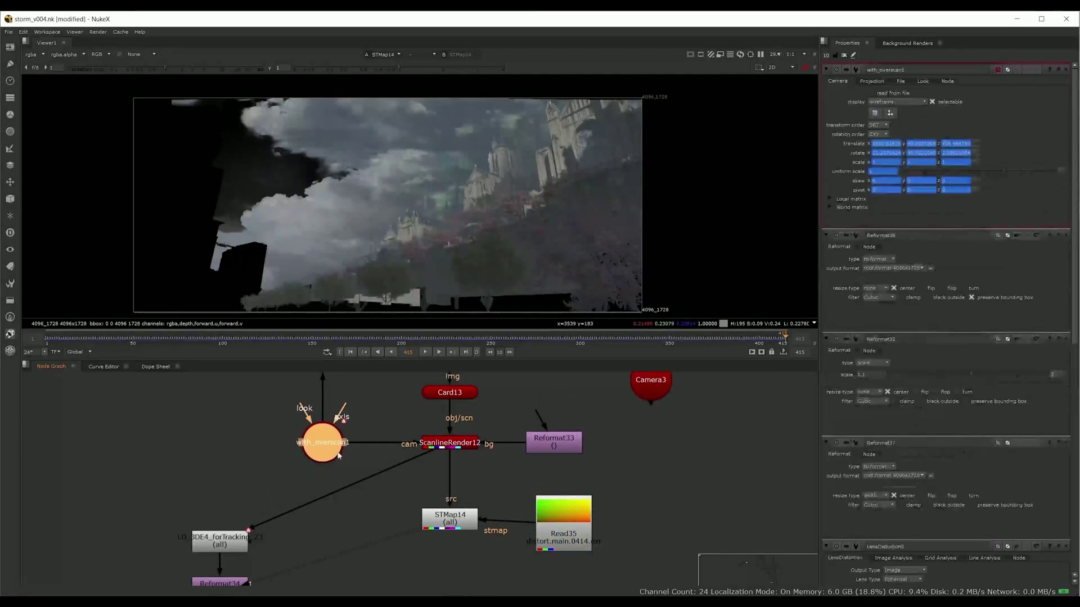
left_click(872, 81)
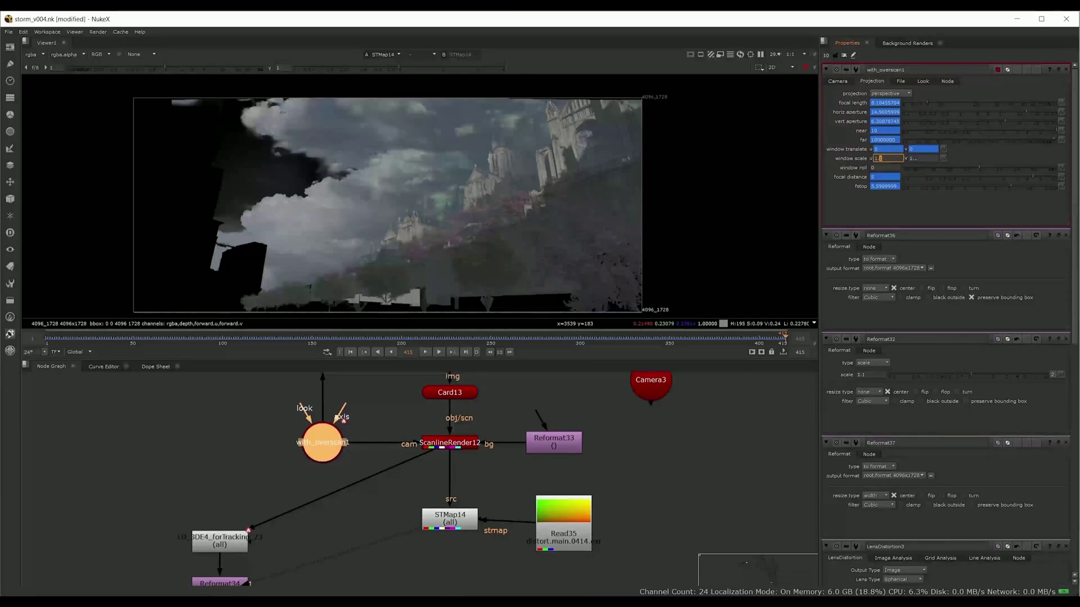
type("1")
key("Tab")
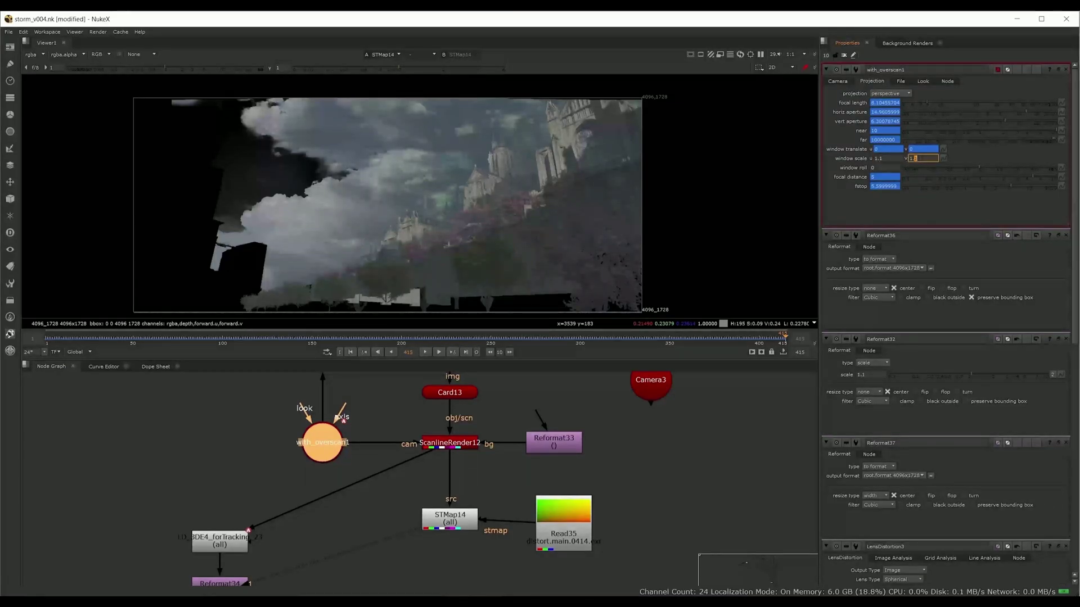
Duplicate the with_overscan1 camera and place the copy below Camera3.
left_click(662, 469)
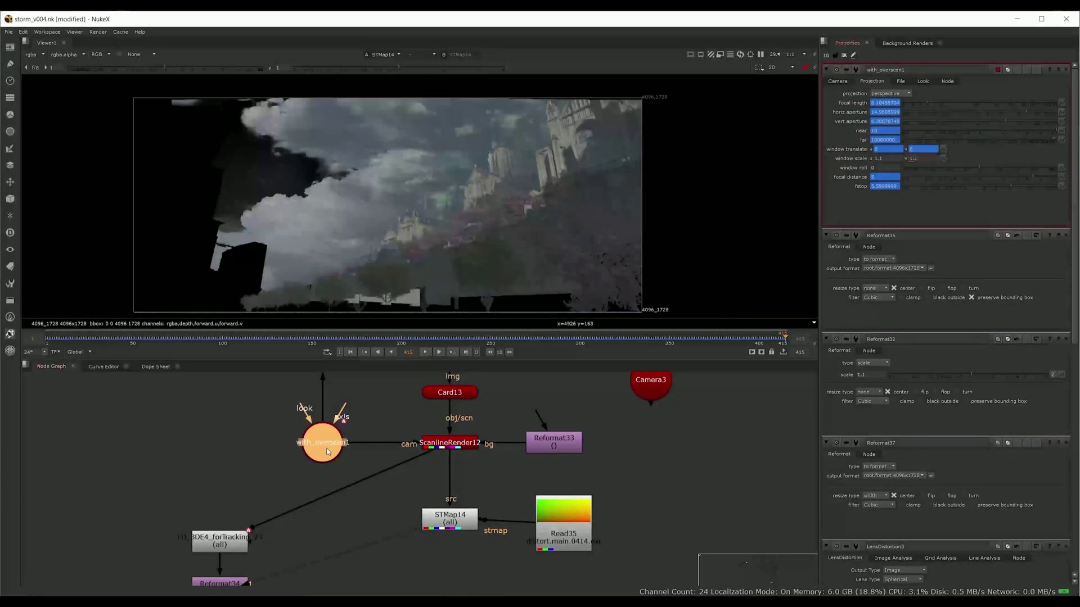
left_click(662, 469)
key("ctrl+v")
left_click_drag(663, 468, 685, 468)
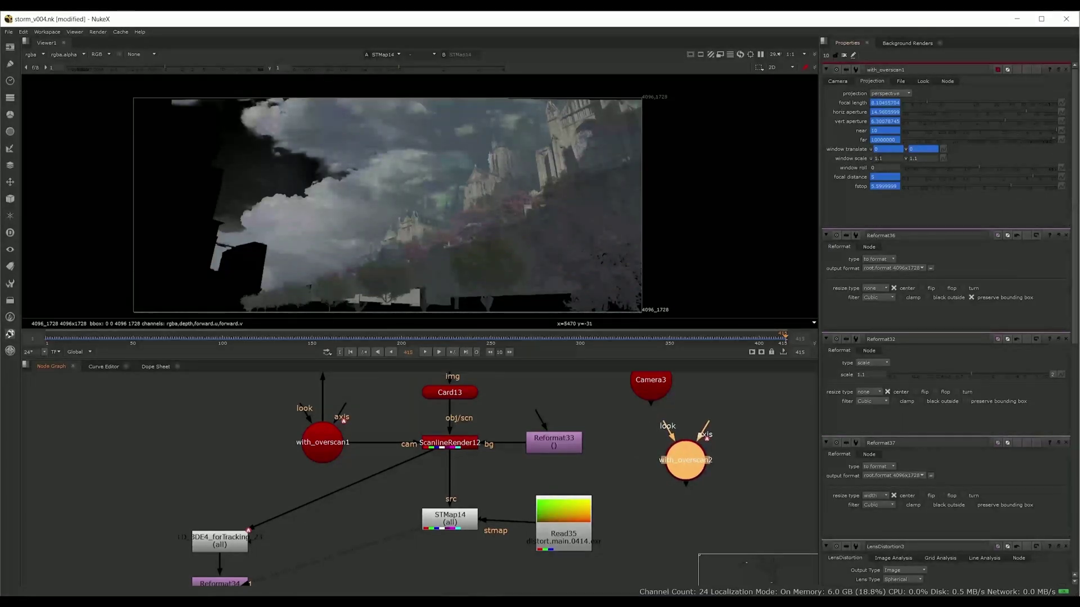
Try a window scale of 1 on the with_overscan1 camera and restore it to 1.1 in both directions.
key("Return")
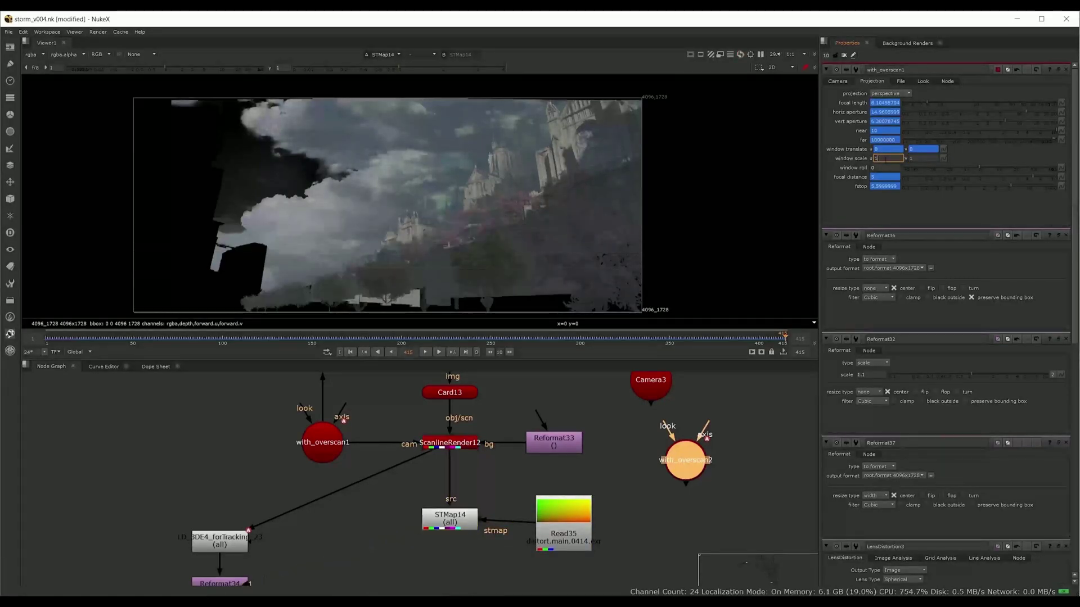
key("Tab")
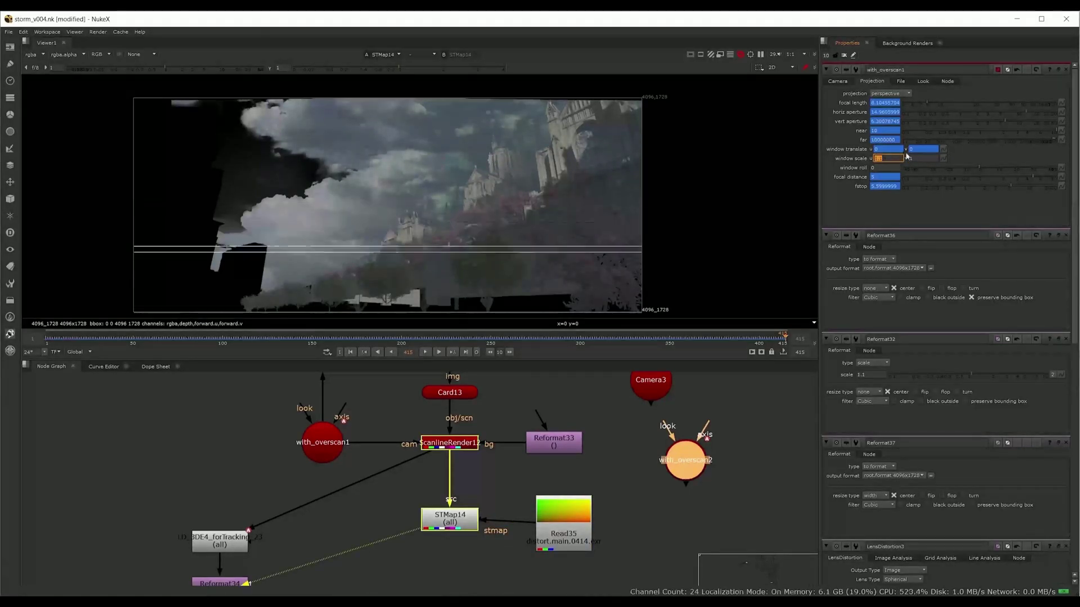
key("Return")
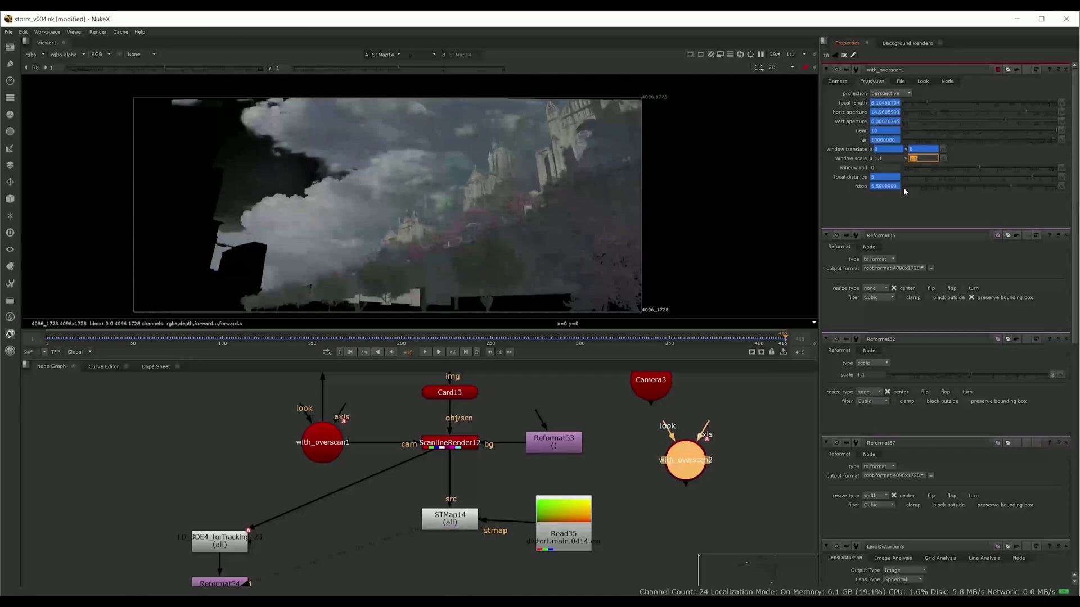
left_click_drag(692, 465, 692, 488)
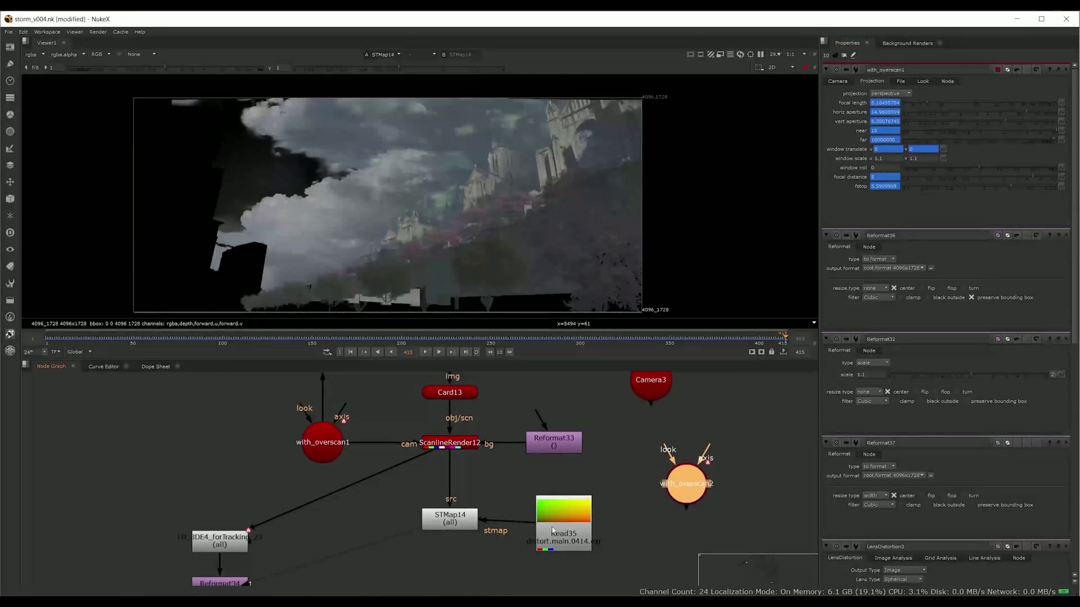
Set the duplicated with_overscan2 camera's projection window scale to 1 in both u and v.
left_click_drag(553, 530, 561, 522)
left_click_drag(708, 487, 492, 527)
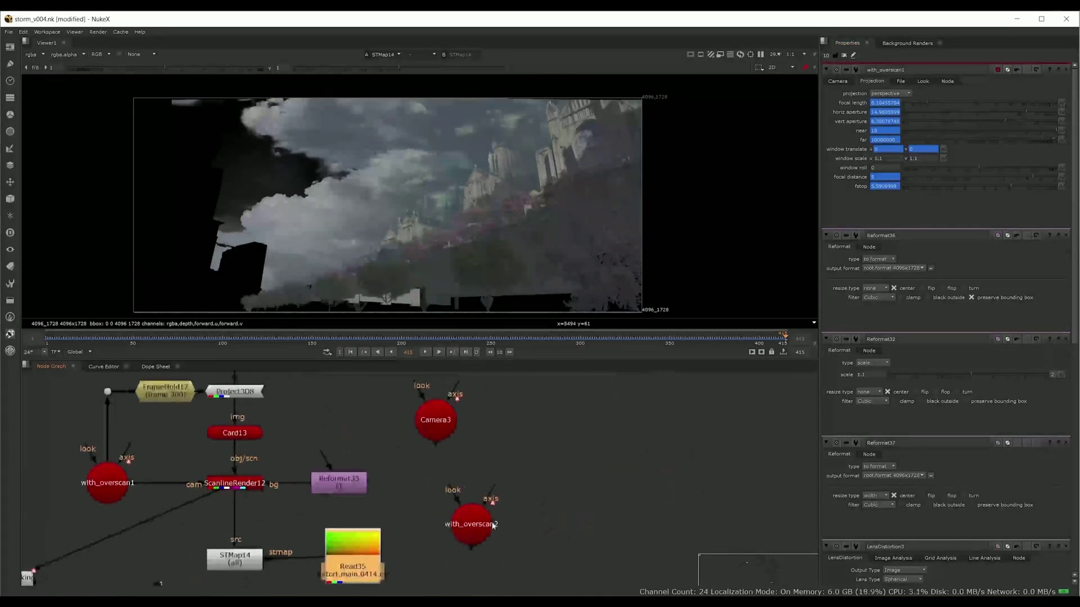
left_click(487, 526)
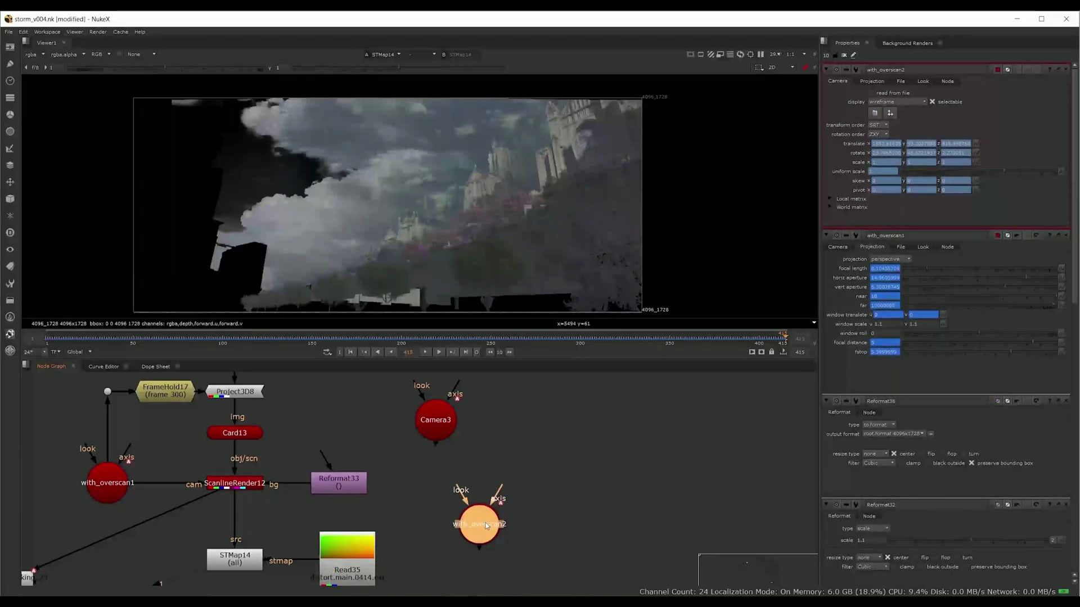
left_click(872, 82)
key("BackSpace")
key("BackSpace")
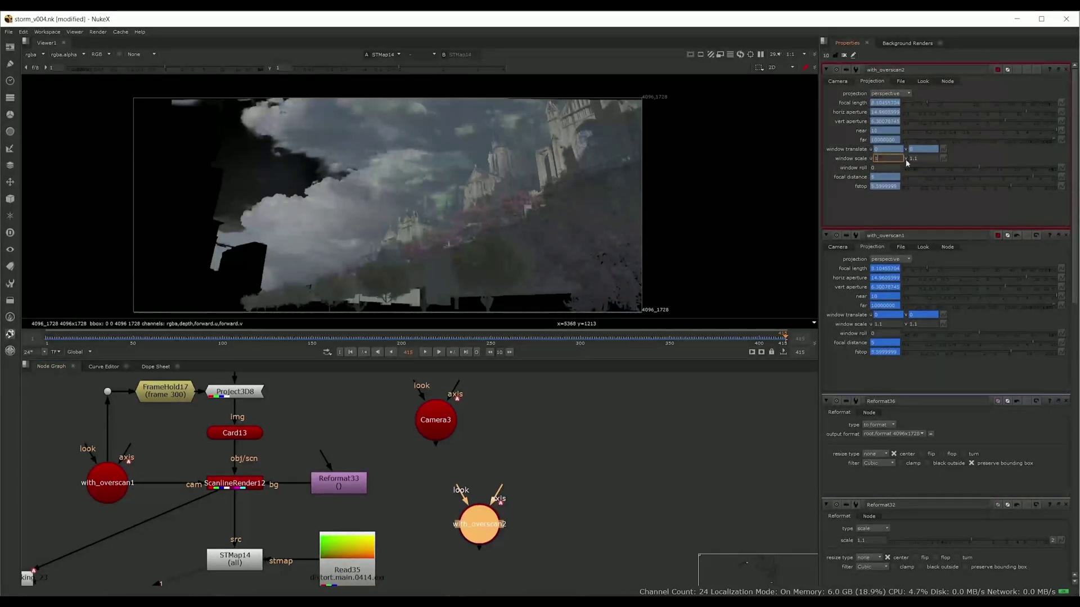
key("Tab")
type("1")
Remove the animation from the horizontal and vertical aperture of the with_overscan2 camera.
right_click(881, 107)
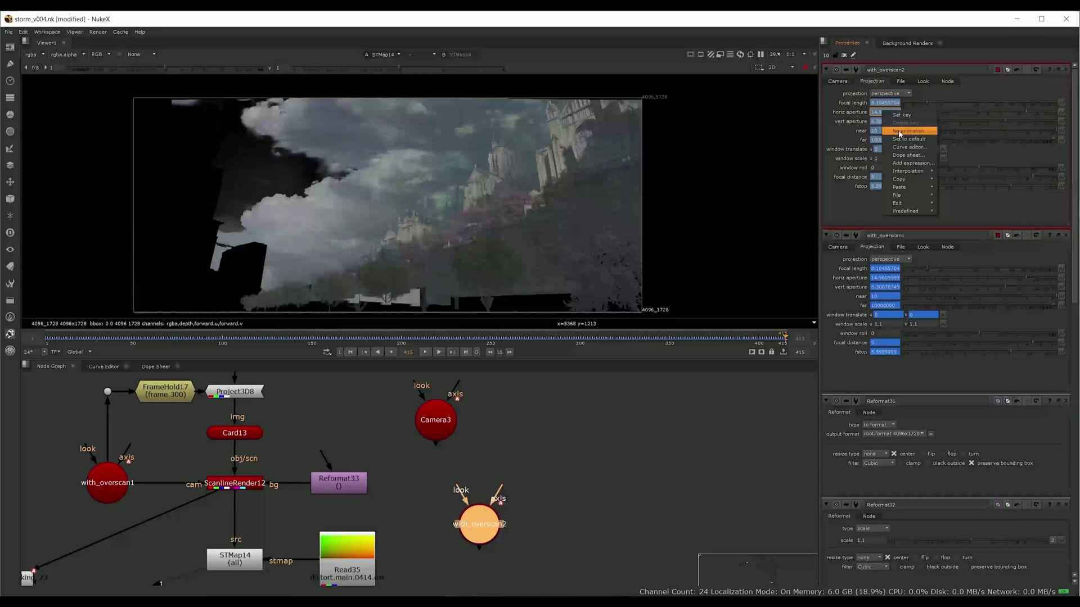
left_click(896, 124)
right_click(876, 121)
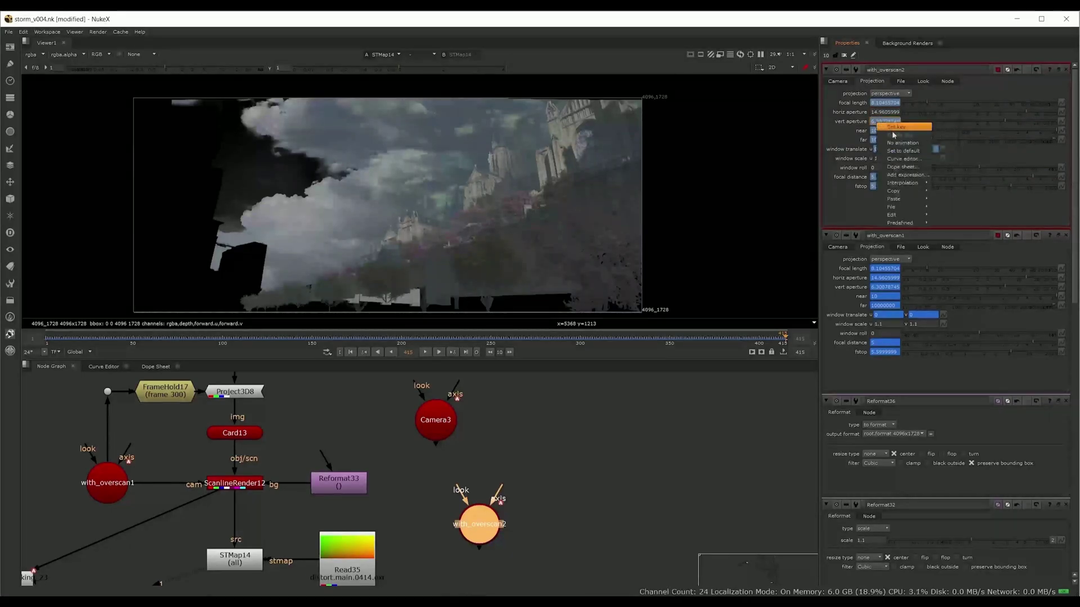
left_click(892, 135)
Multiply the with_overscan2 camera's horizontal aperture and vertical aperture by 1.1.
left_click_drag(878, 111, 902, 113)
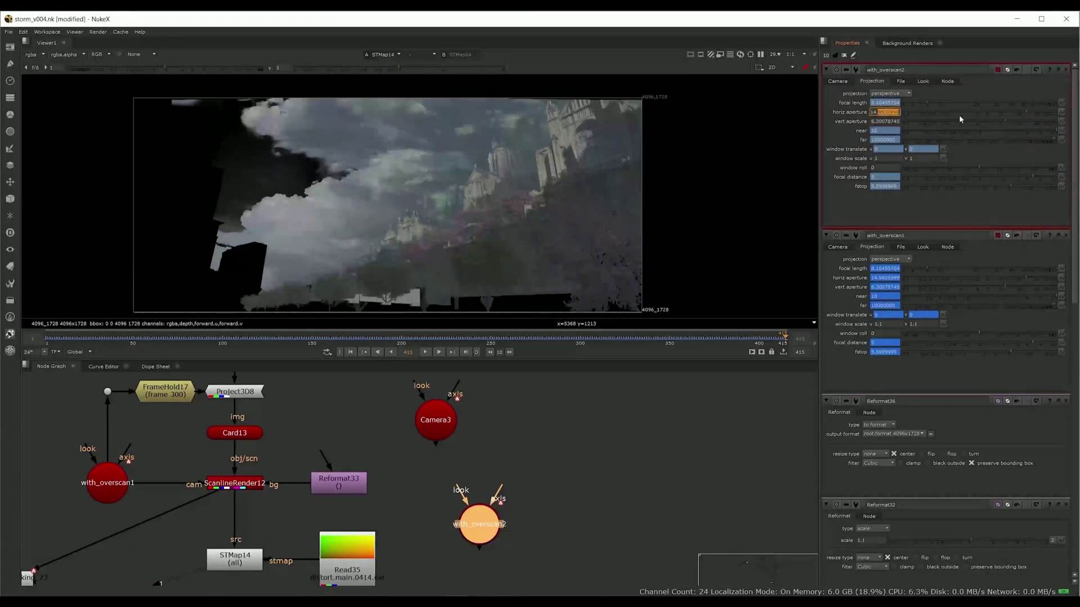
left_click(899, 112)
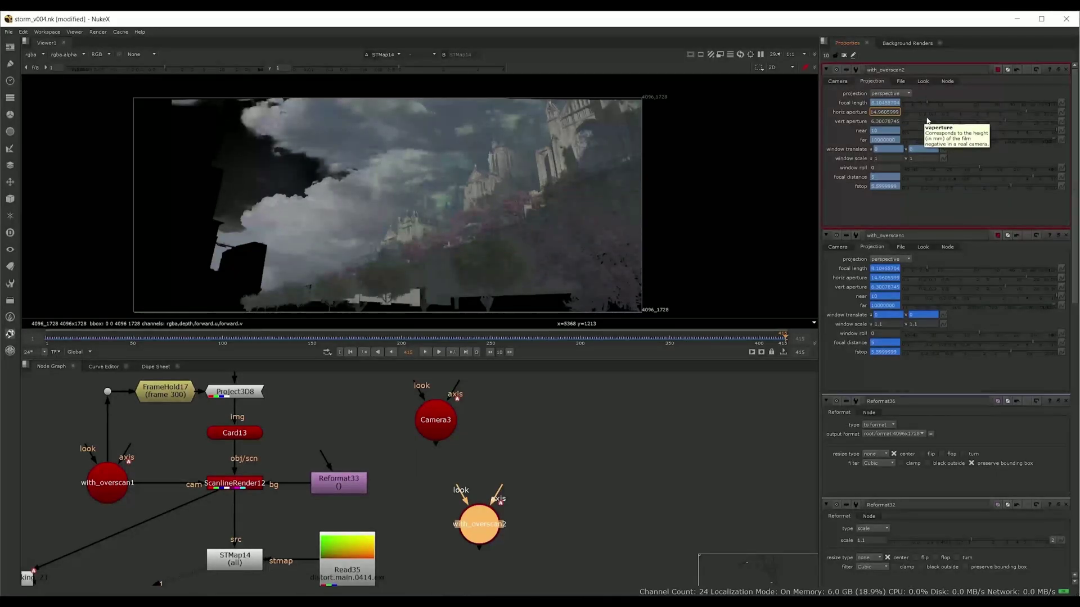
type("*1.1")
key("Return")
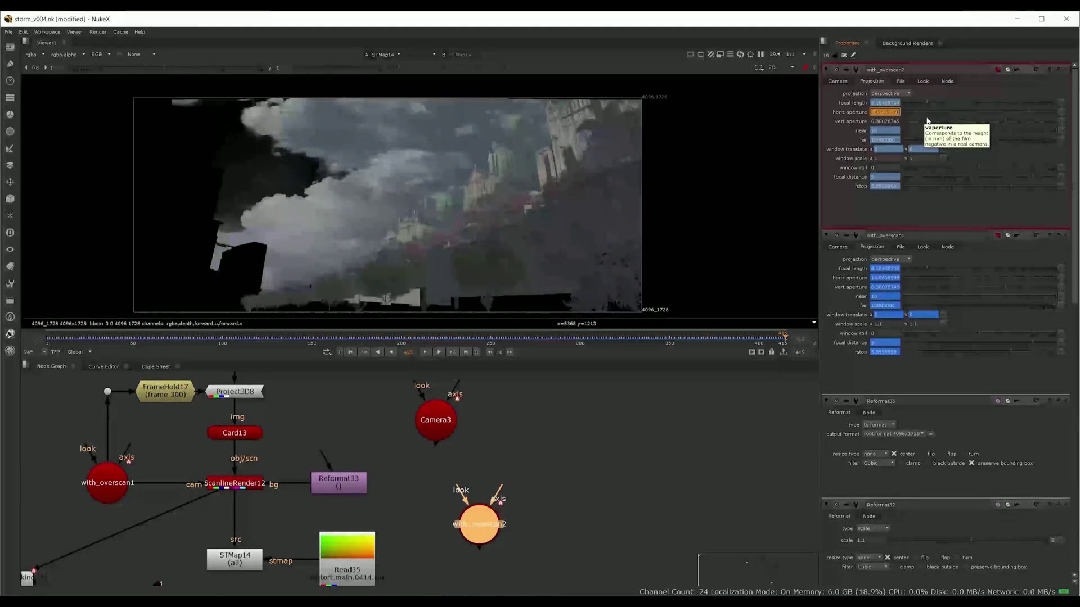
left_click_drag(900, 121, 890, 122)
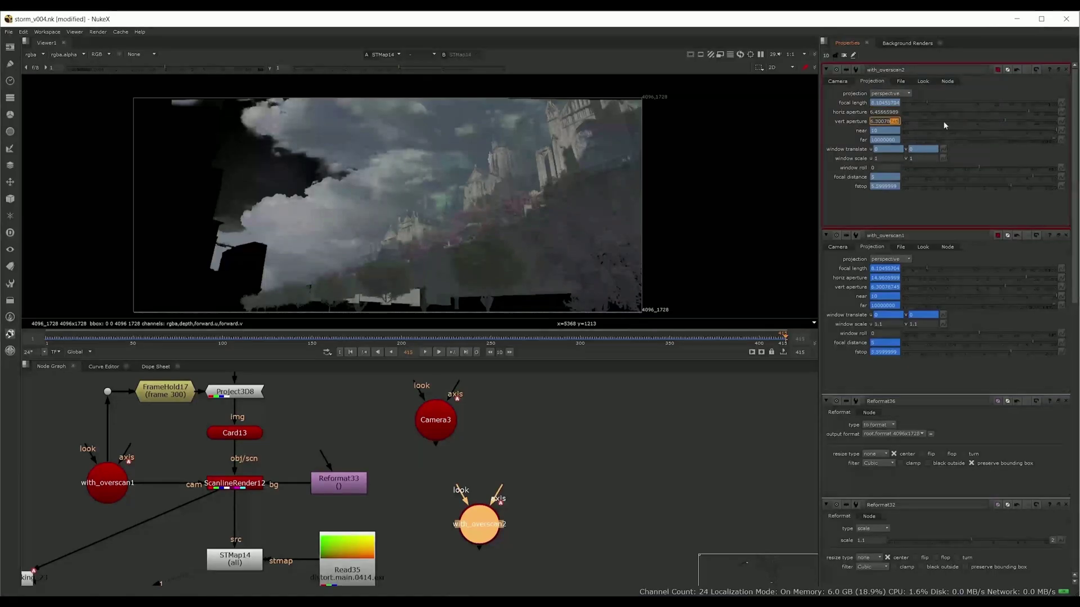
key("End")
type("*1.")
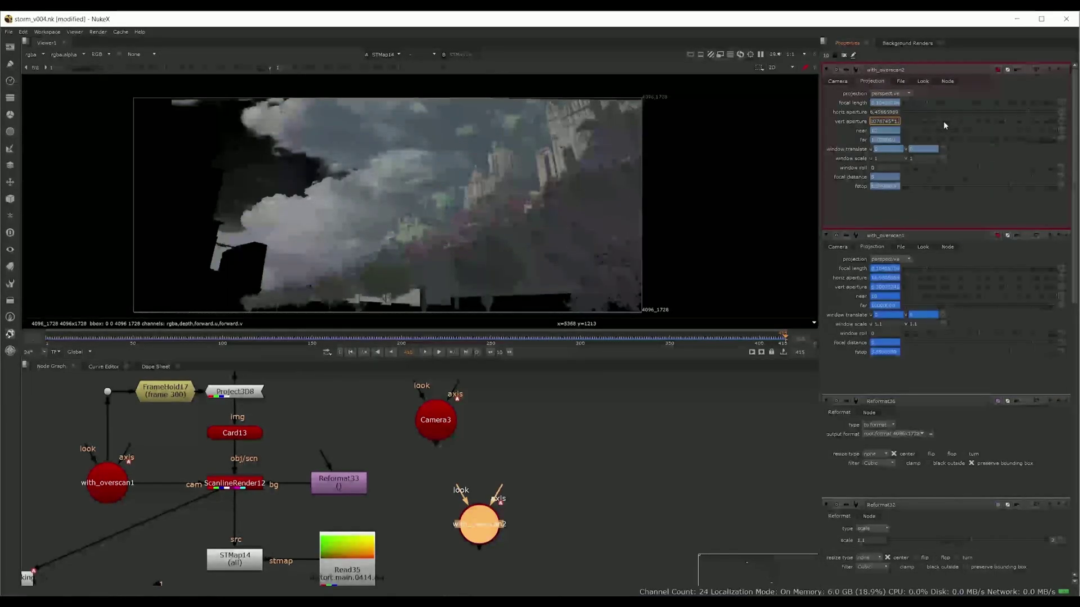
type("1")
key("Return")
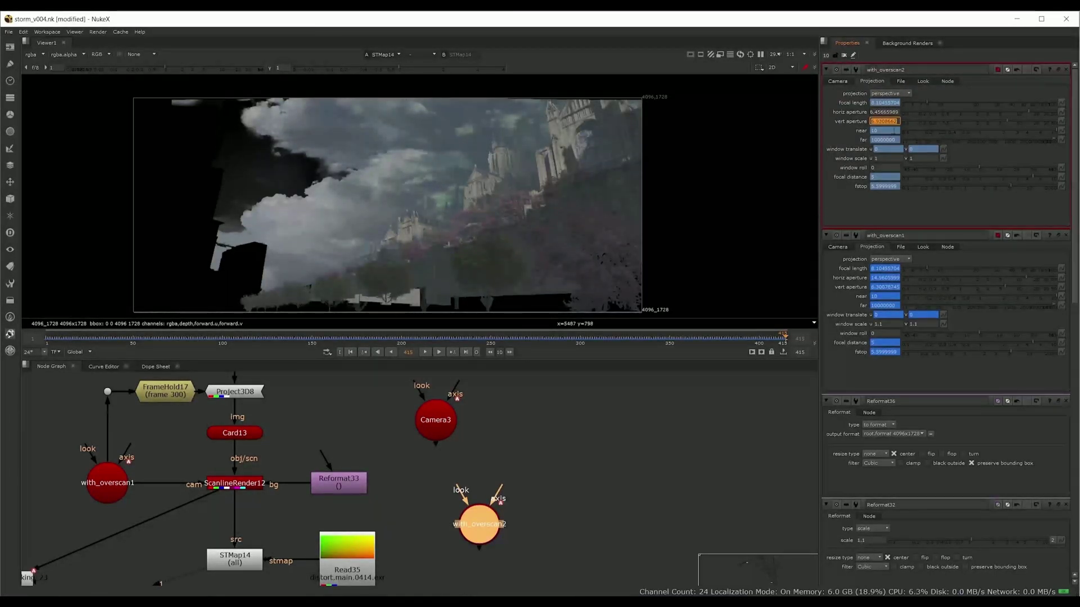
Divide the vertical and horizontal apertures of the with_overscan2 camera by 1.1 to restore them.
left_click(898, 121)
type("/1.1")
key("Return")
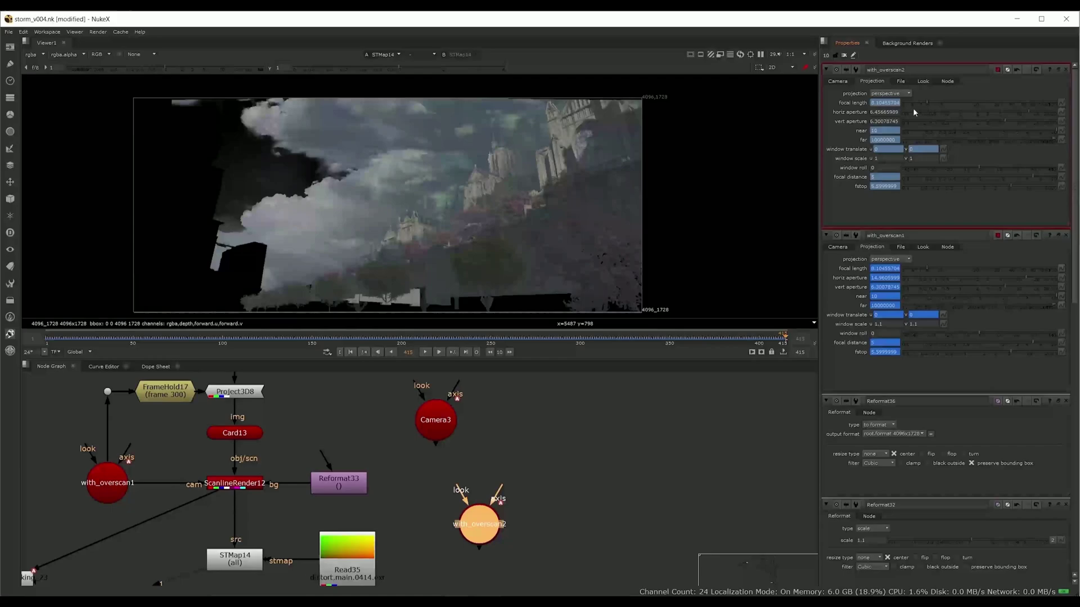
left_click_drag(889, 112, 900, 112)
type("/1.1")
key("Return")
Duplicate the with_overscan1 camera, place the copy beside with_overscan2 and open the copy's properties.
double_click(113, 489)
key("ctrl+c")
scroll(111, 490, "down", 1)
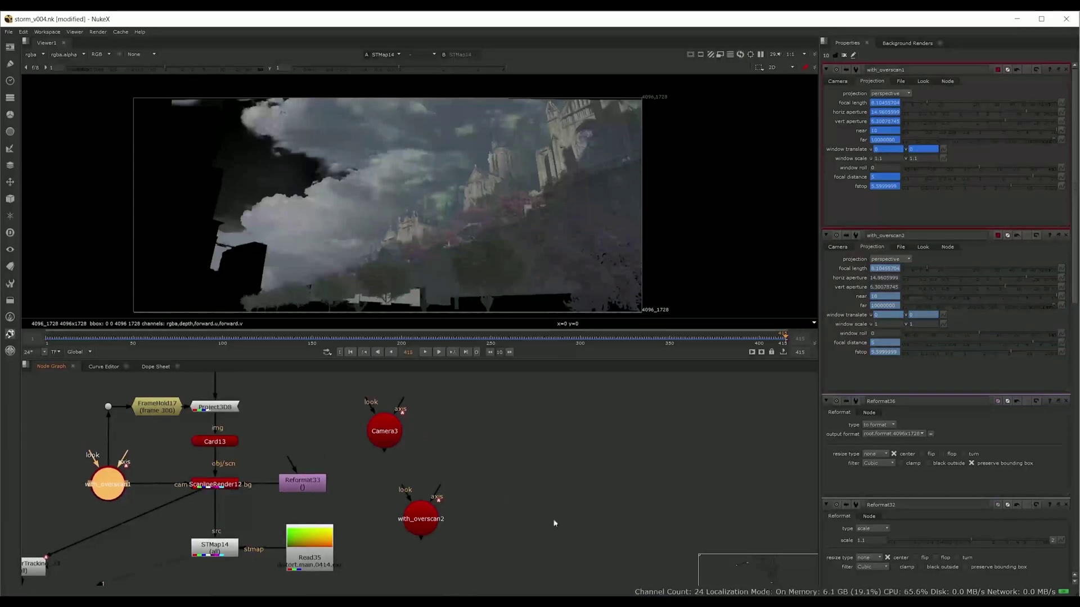
left_click(539, 514)
key("ctrl+v")
double_click(539, 512)
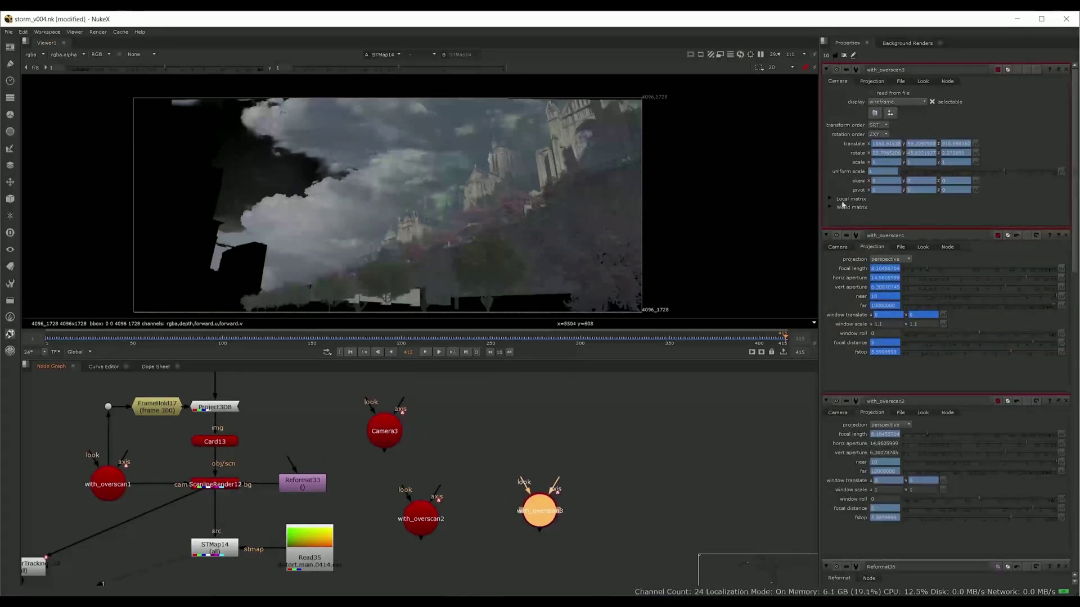
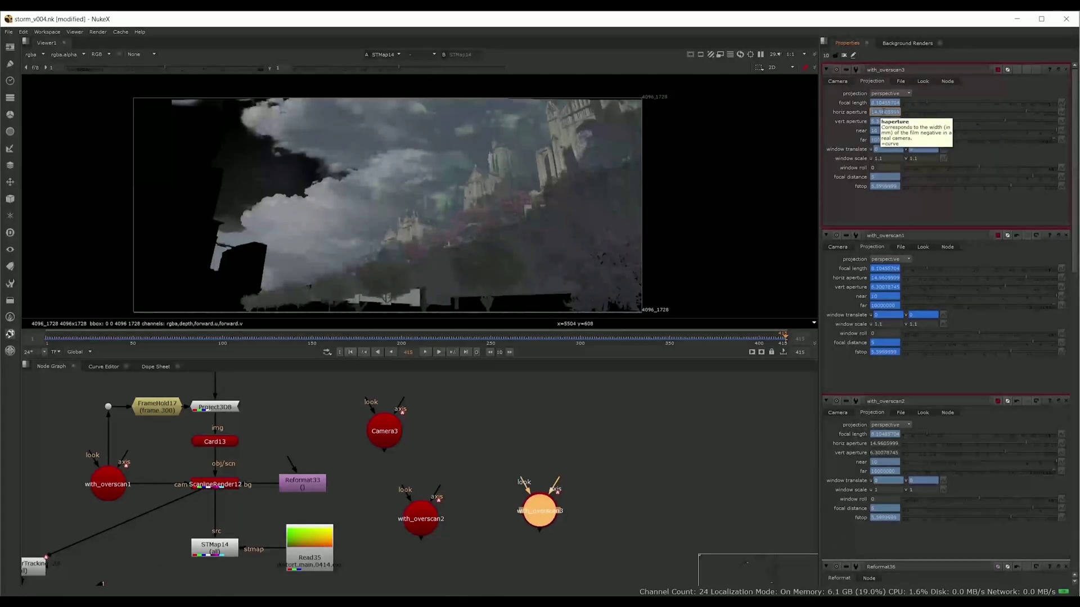
Compare the aperture and window scale settings of the with_overscan2 and with_overscan3 cameras.
double_click(411, 527)
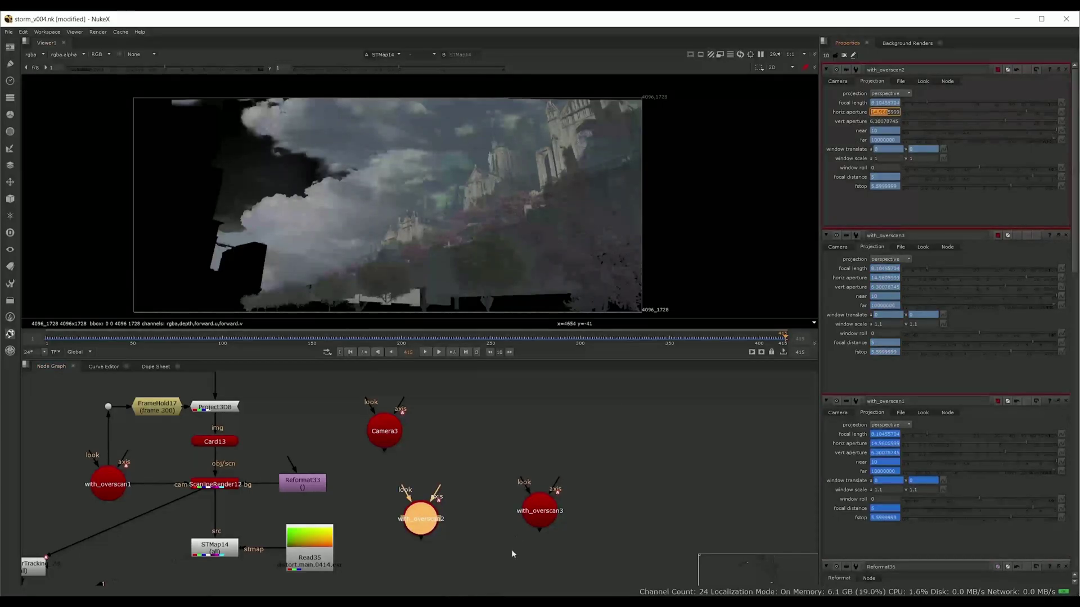
double_click(539, 511)
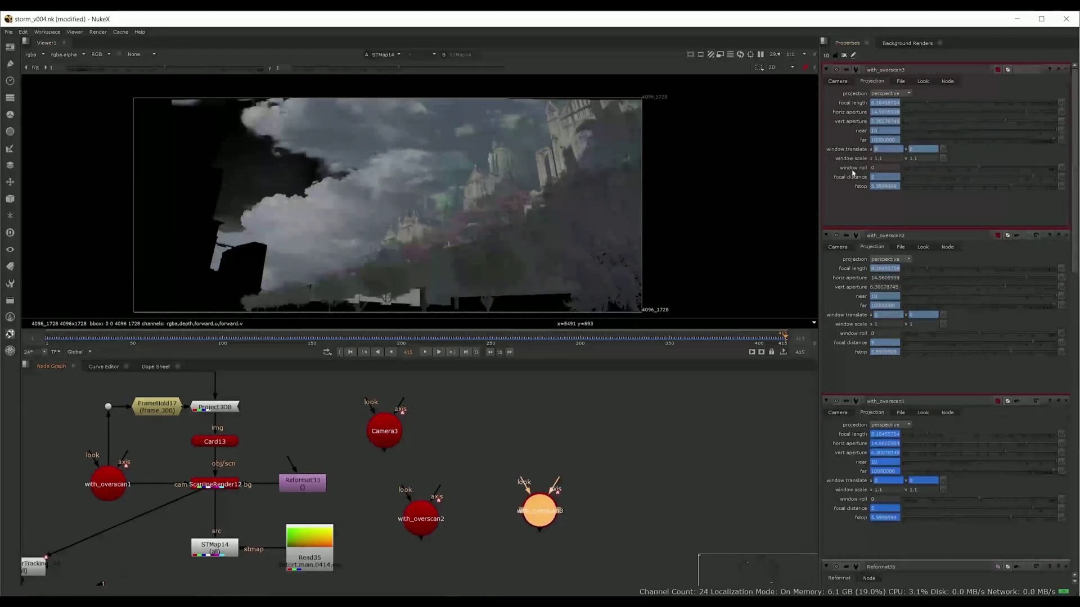
double_click(422, 515)
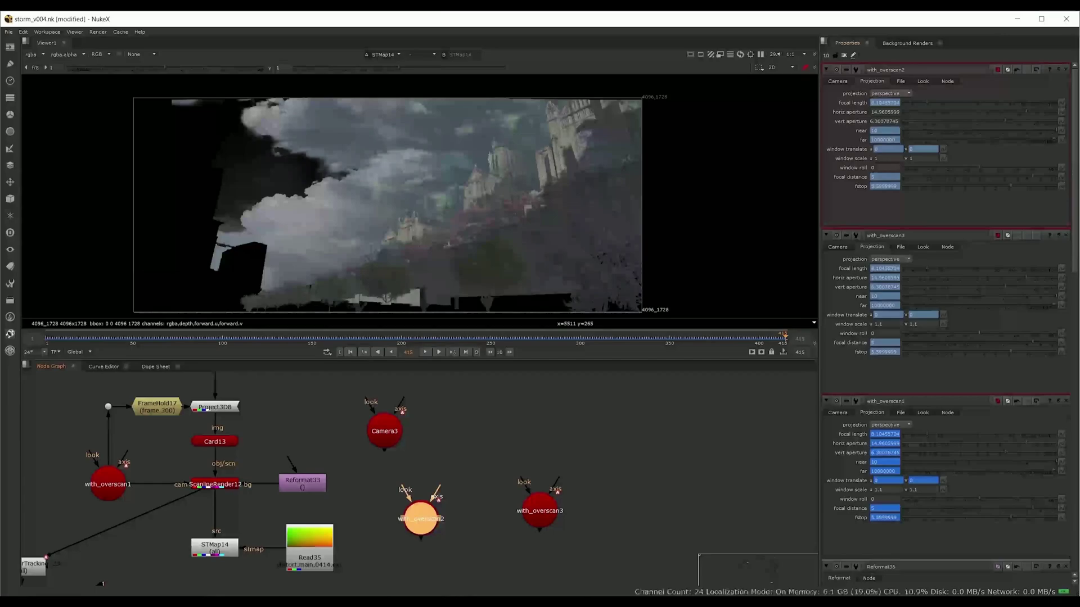
Examine the node chain from the merged Read layers through the card projection and ScanlineRender12 to STMap14.
scroll(478, 544, "down", 3)
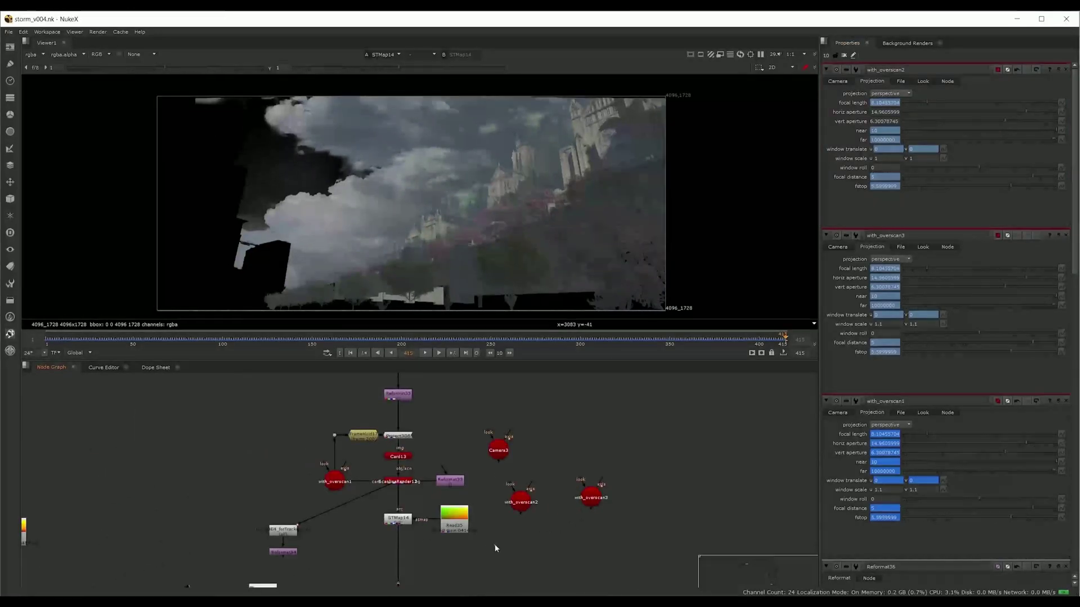
left_click_drag(495, 544, 329, 562)
scroll(329, 563, "down", 1)
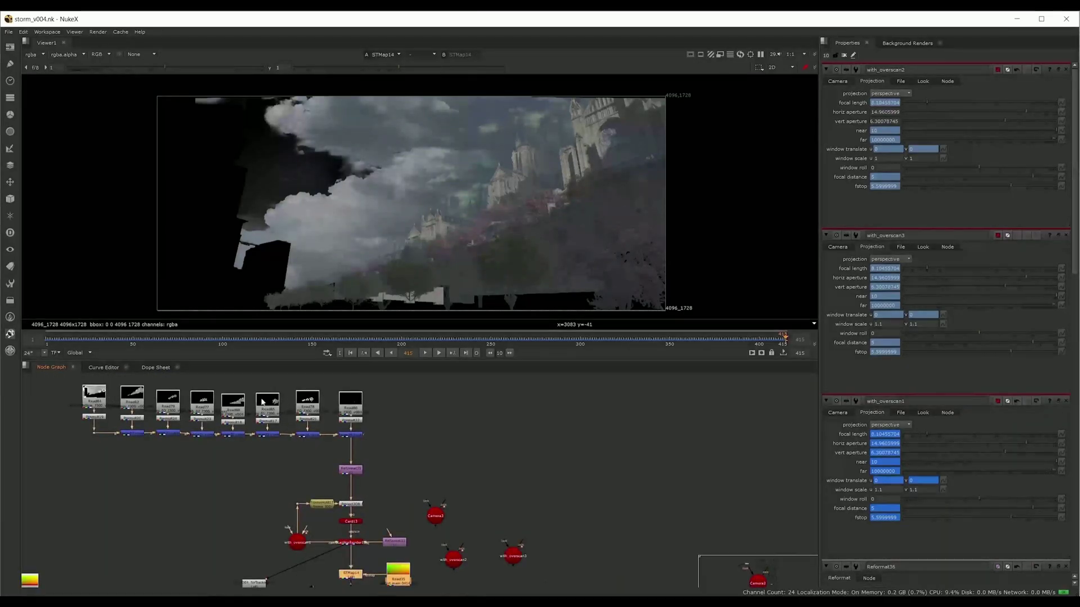
left_click_drag(417, 473, 449, 429)
scroll(397, 520, "up", 2)
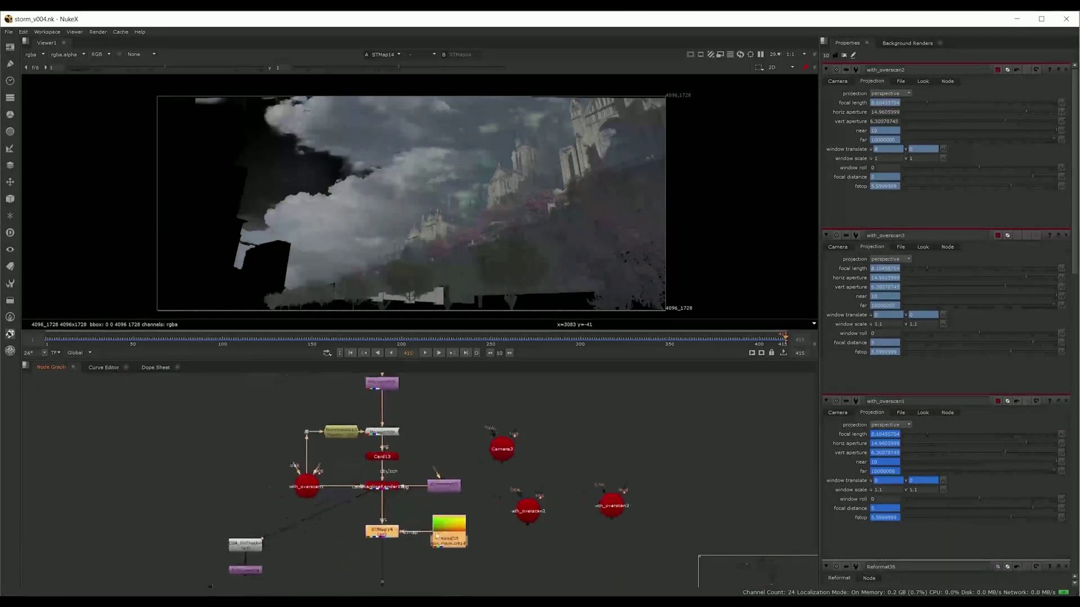
left_click_drag(448, 535, 425, 535)
scroll(425, 535, "up", 2)
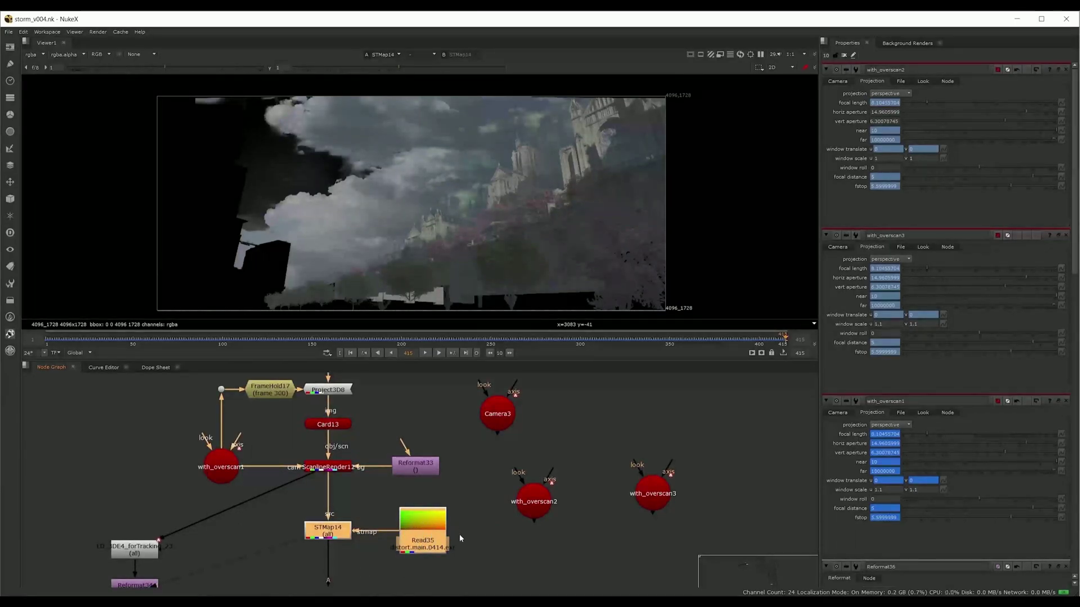
scroll(416, 526, "down", 3)
scroll(392, 450, "down", 5)
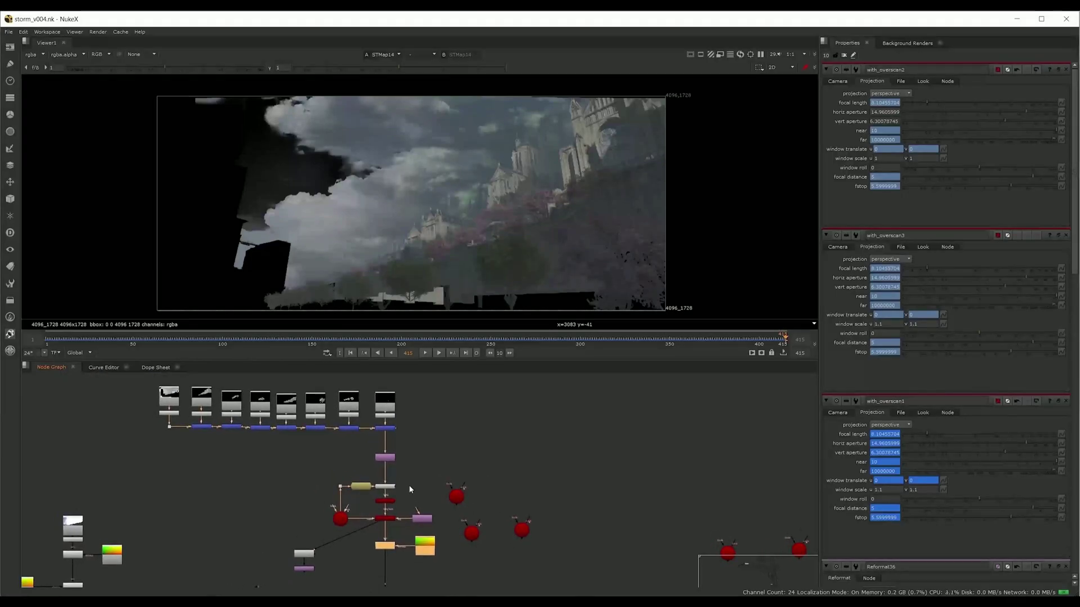
scroll(410, 485, "up", 3)
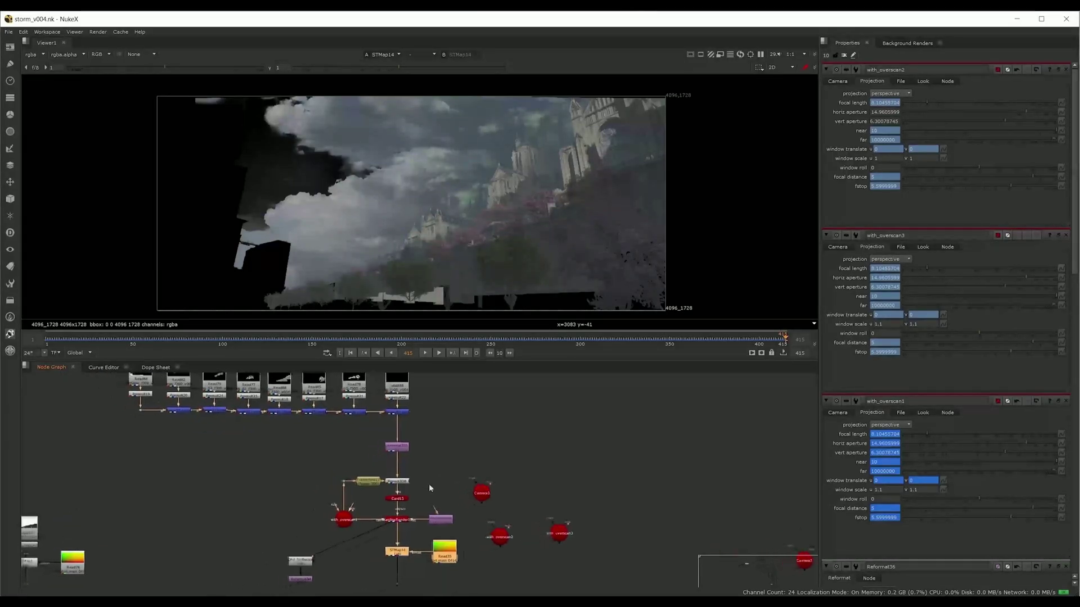
left_click_drag(422, 493, 415, 504)
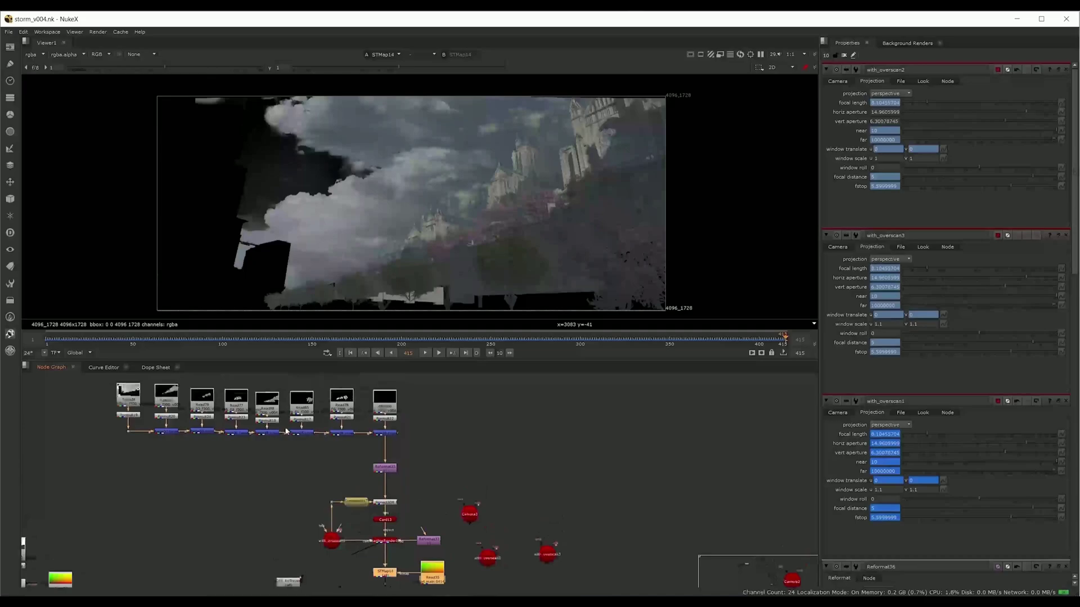
left_click_drag(413, 583, 398, 528)
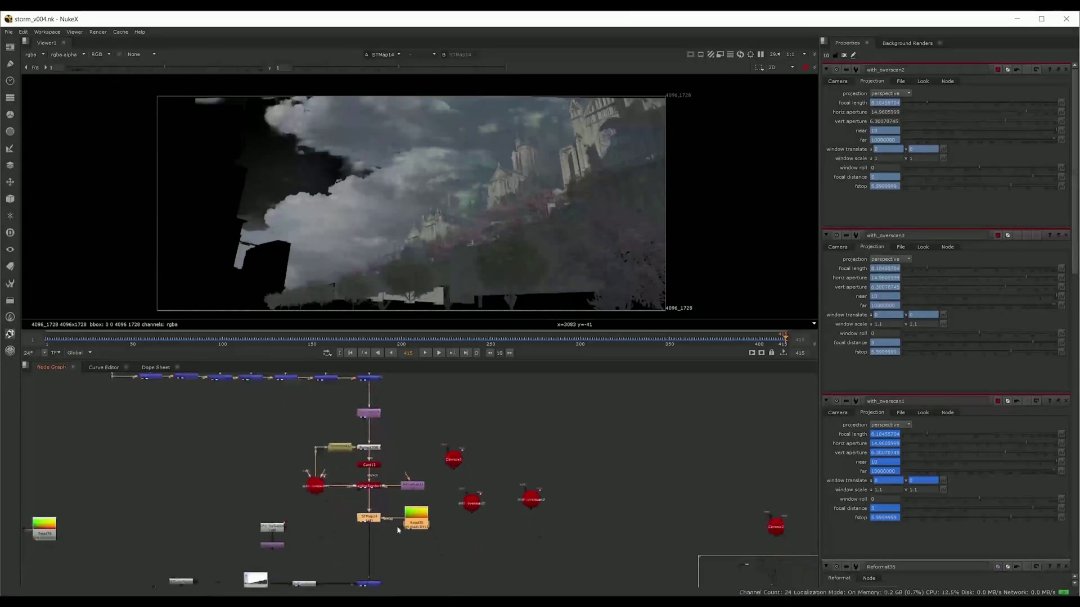
scroll(399, 528, "up", 3)
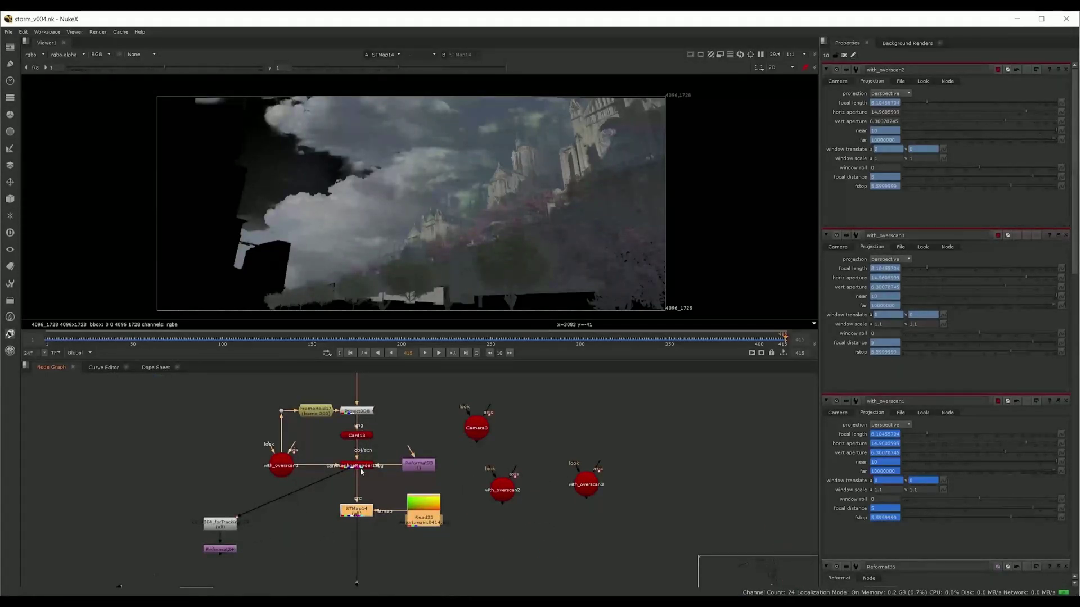
Move the 3DE4 tracking distortion node and Reformat34 farther away from STMap14.
left_click(283, 469)
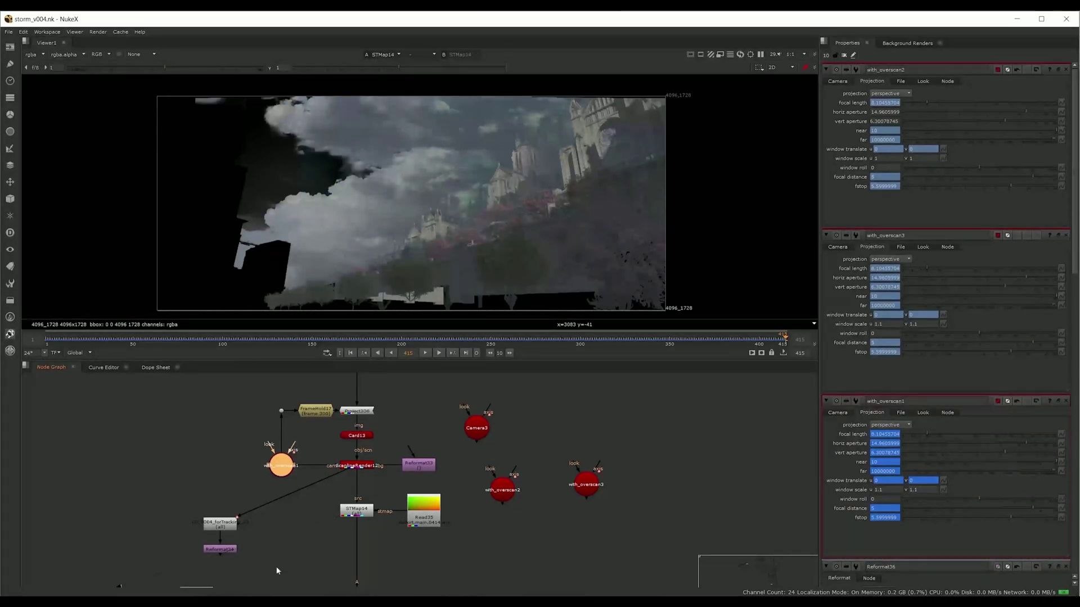
left_click_drag(276, 566, 178, 519)
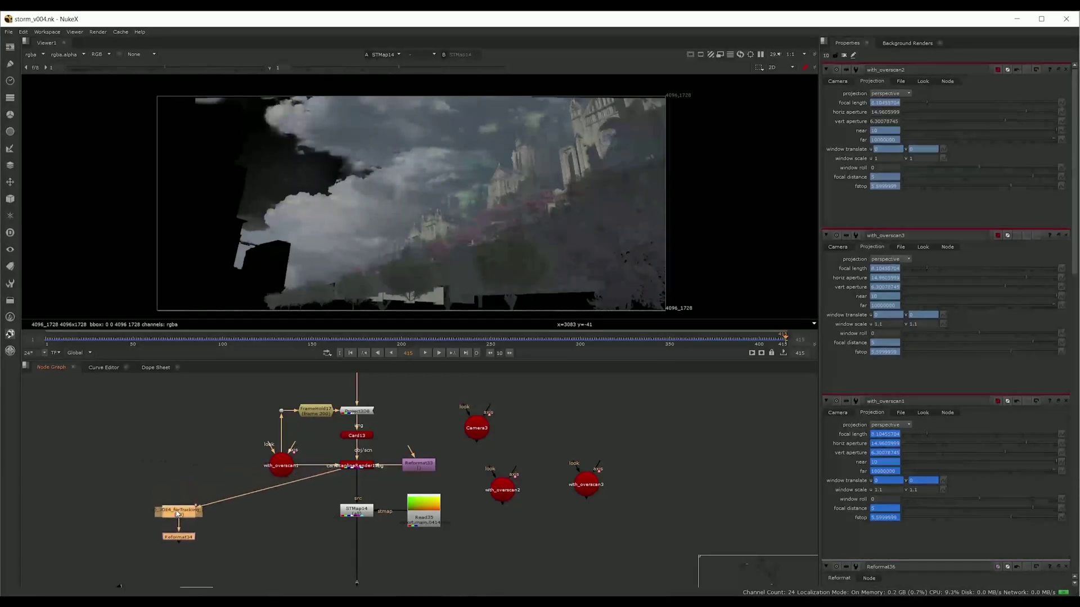
left_click(270, 523)
Examine how the with_overscan1 render passes through STMap14 with the Read35 map and continues to the merge below.
left_click_drag(425, 516, 415, 533)
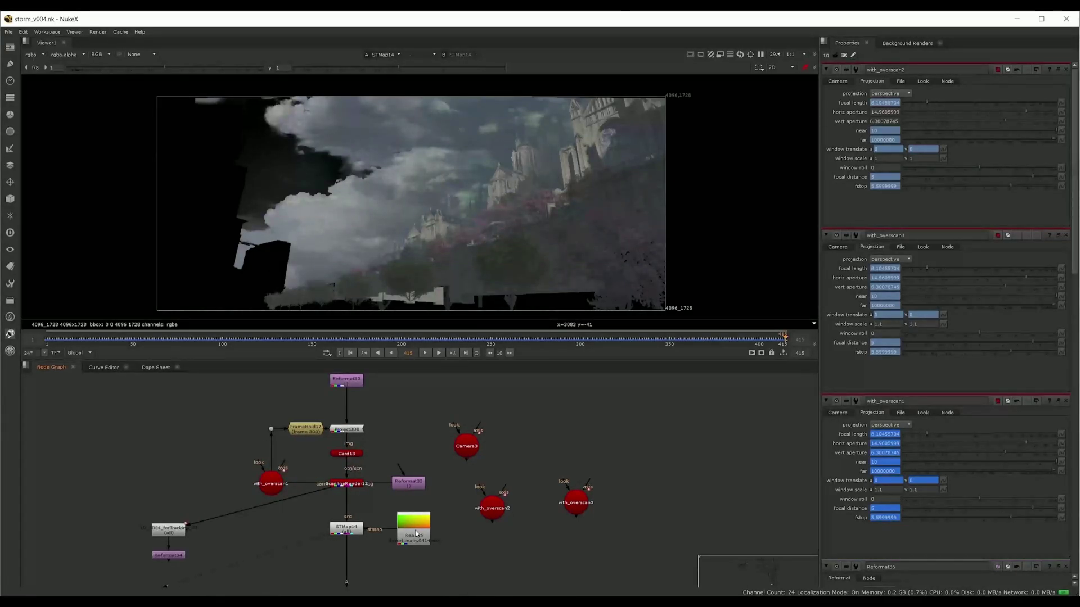
scroll(441, 535, "down", 2)
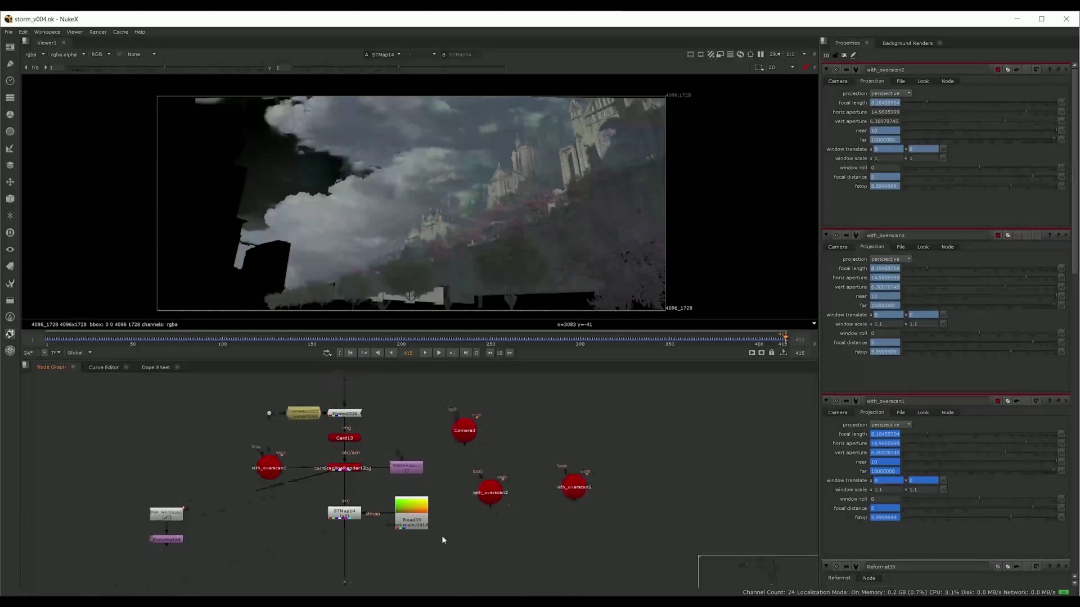
scroll(428, 526, "down", 1)
scroll(422, 531, "down", 2)
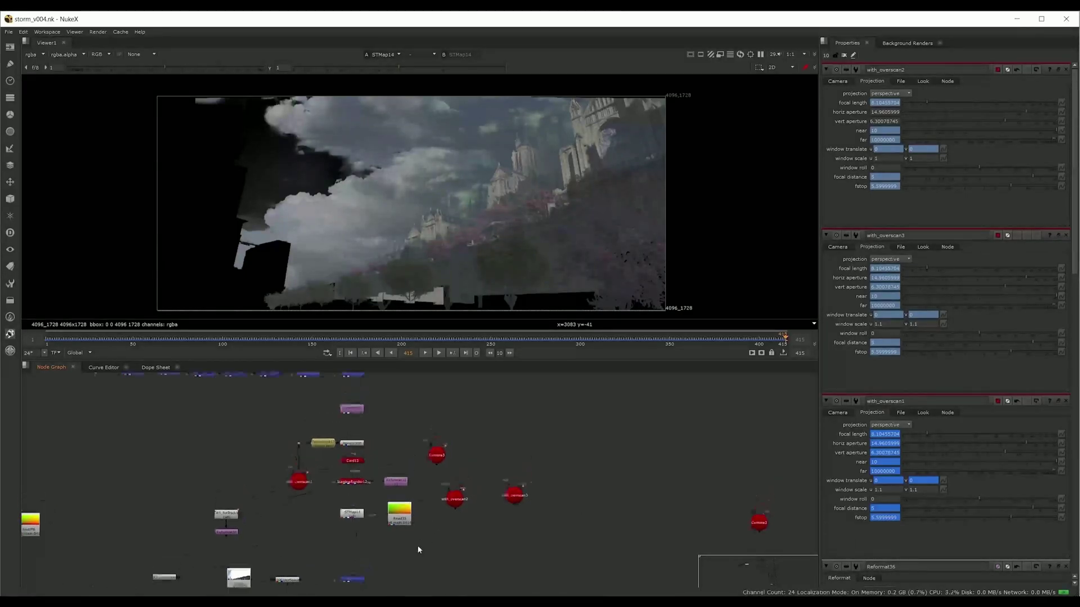
left_click_drag(423, 546, 396, 542)
scroll(427, 535, "up", 2)
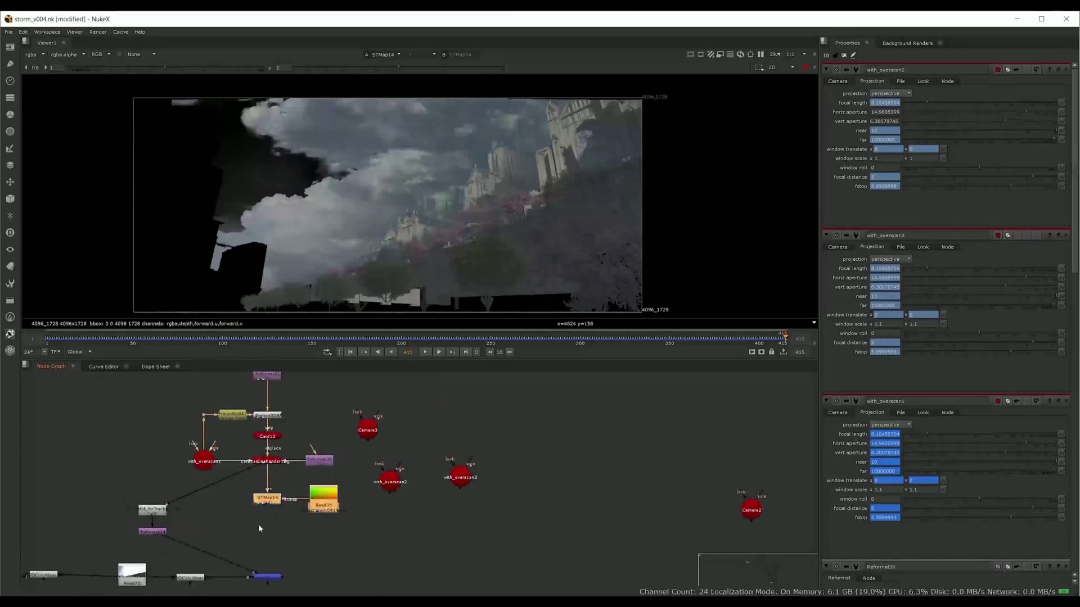
left_click_drag(267, 526, 276, 528)
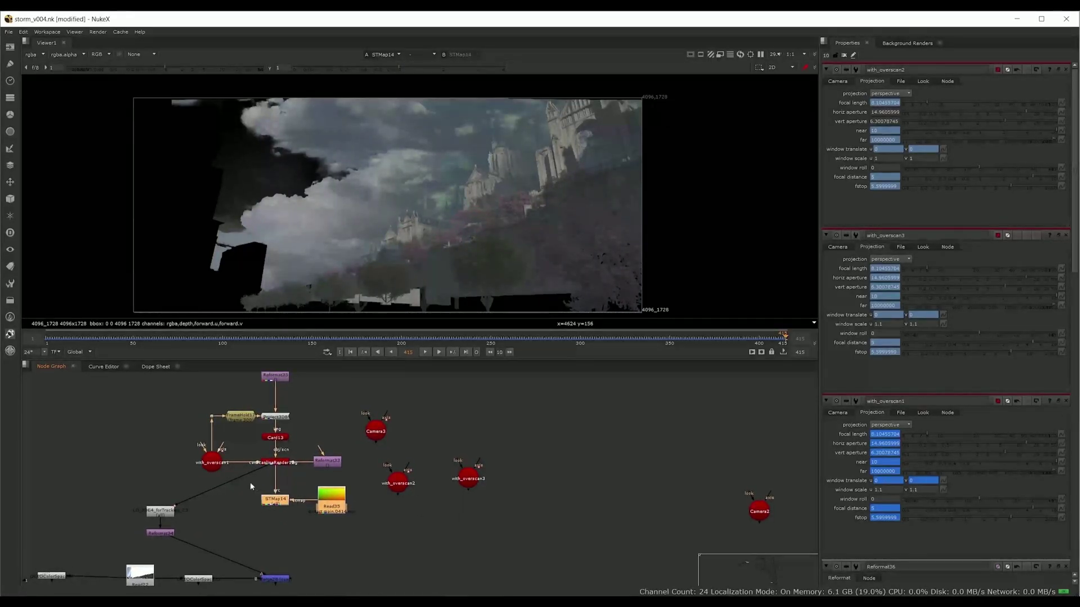
scroll(224, 465, "up", 2)
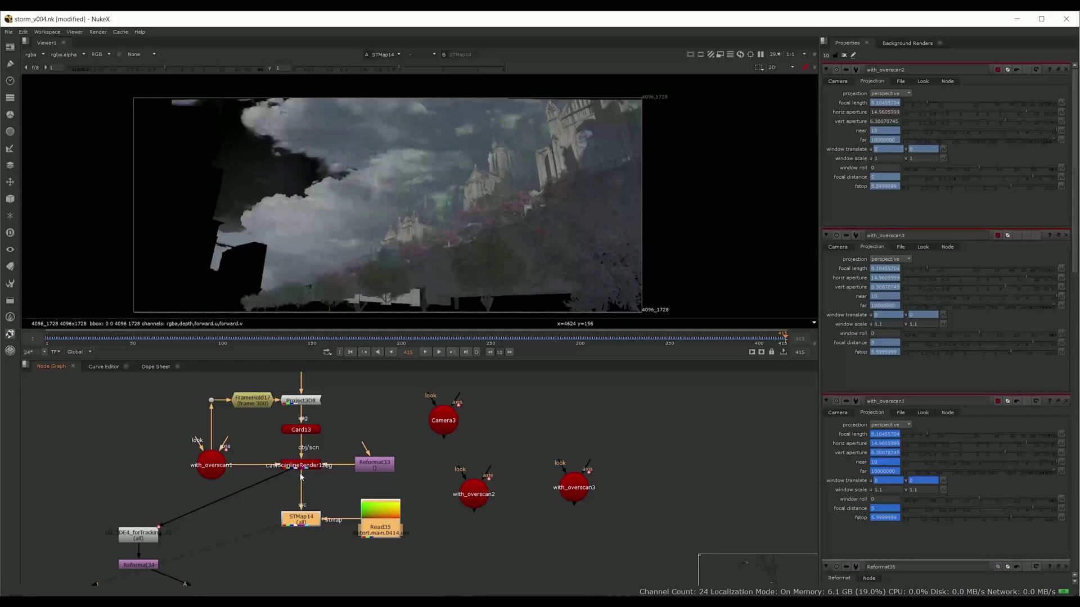
Reconnect the lower merge's input from Reformat34 to STMap14 and view the composite through the Vectorfield node below the merge.
scroll(296, 541, "up", 4)
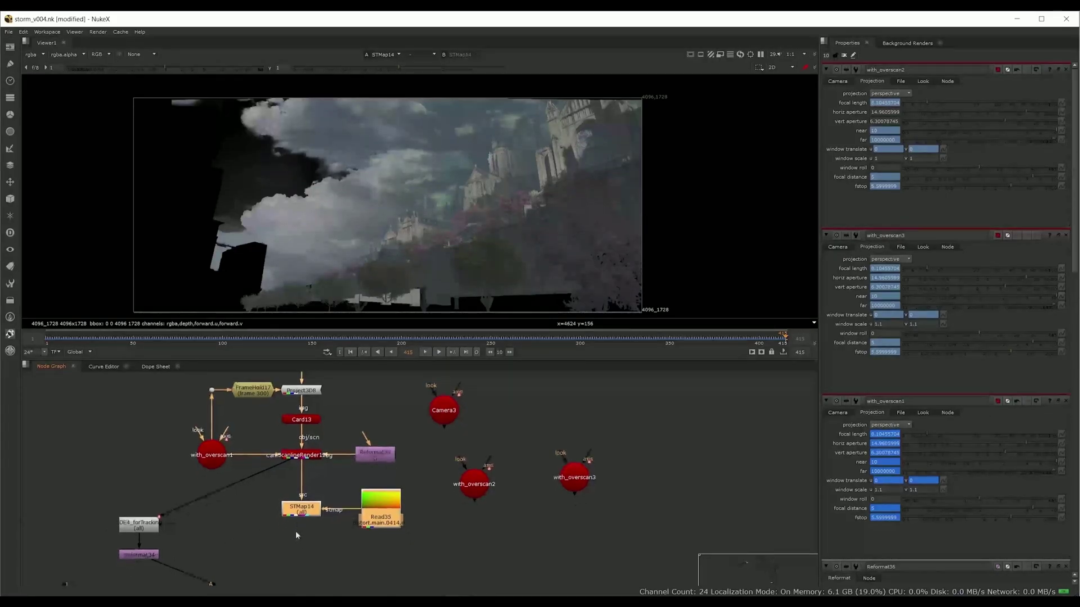
left_click_drag(503, 450, 197, 561)
left_click(349, 549)
scroll(434, 526, "down", 5)
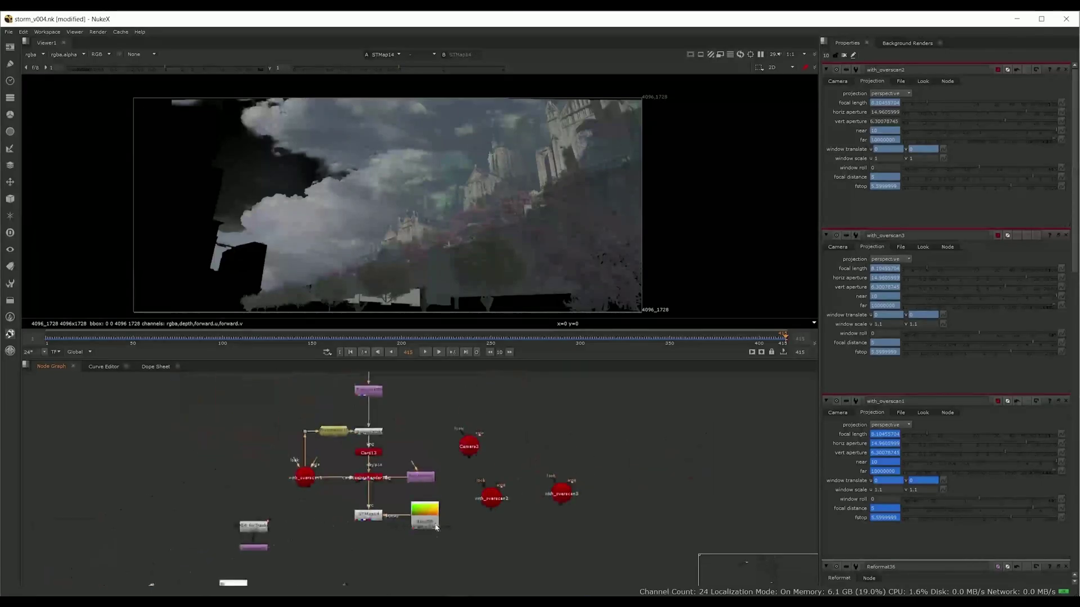
scroll(344, 523, "up", 3)
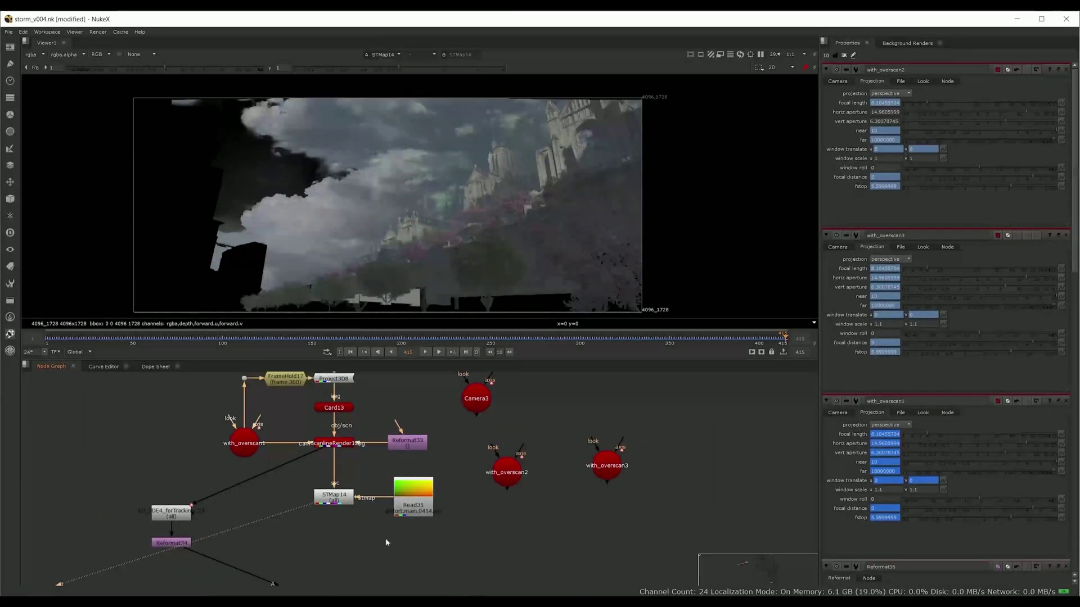
left_click_drag(376, 577, 346, 476)
scroll(344, 499, "down", 3)
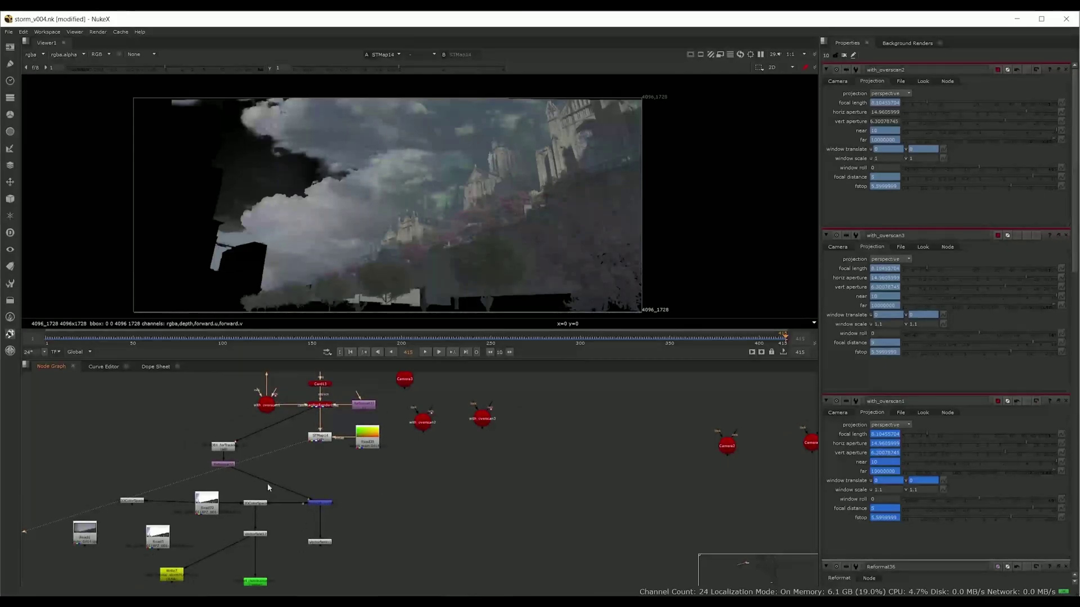
left_click_drag(268, 483, 320, 437)
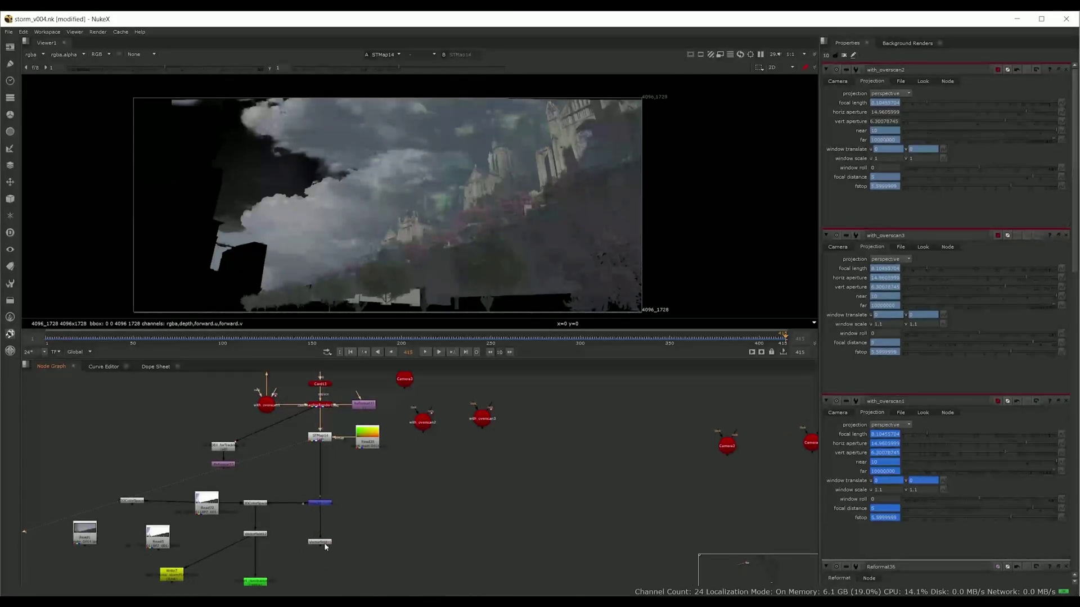
left_click(324, 543)
key("1")
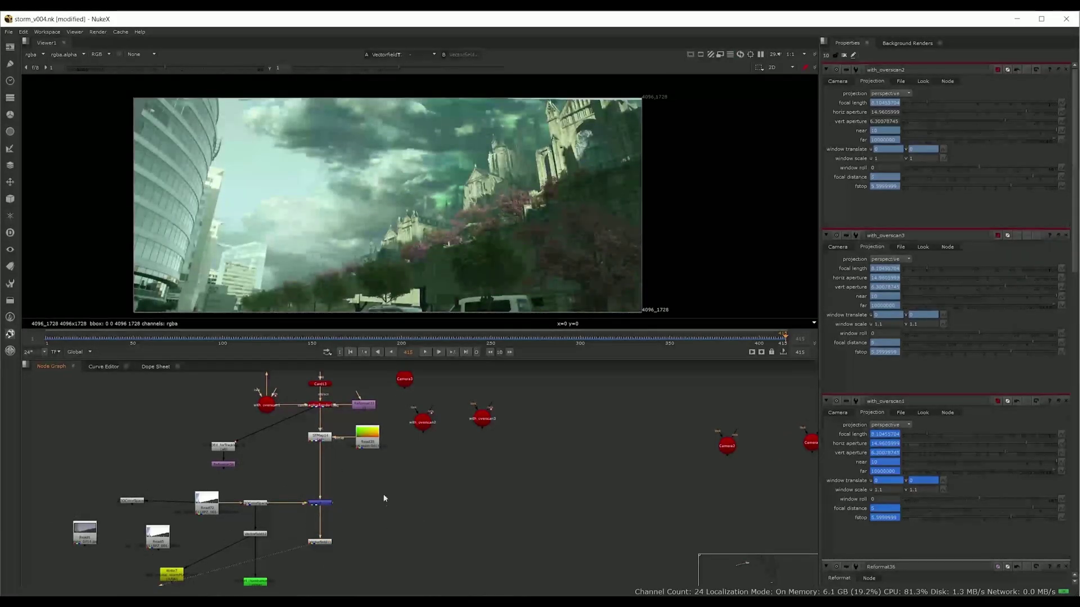